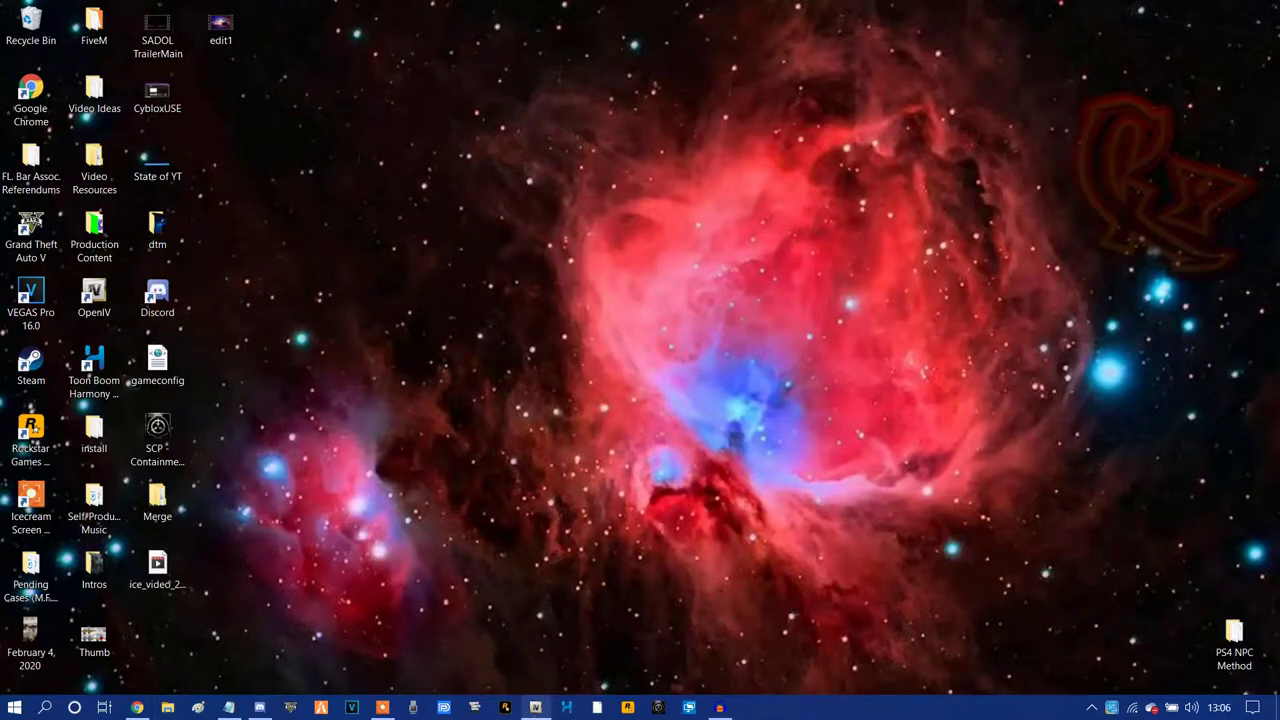
- Switch to OpenIV and preview the jbib_001_u_1.ydd jacket model from different angles in the model viewer
click(536, 707)
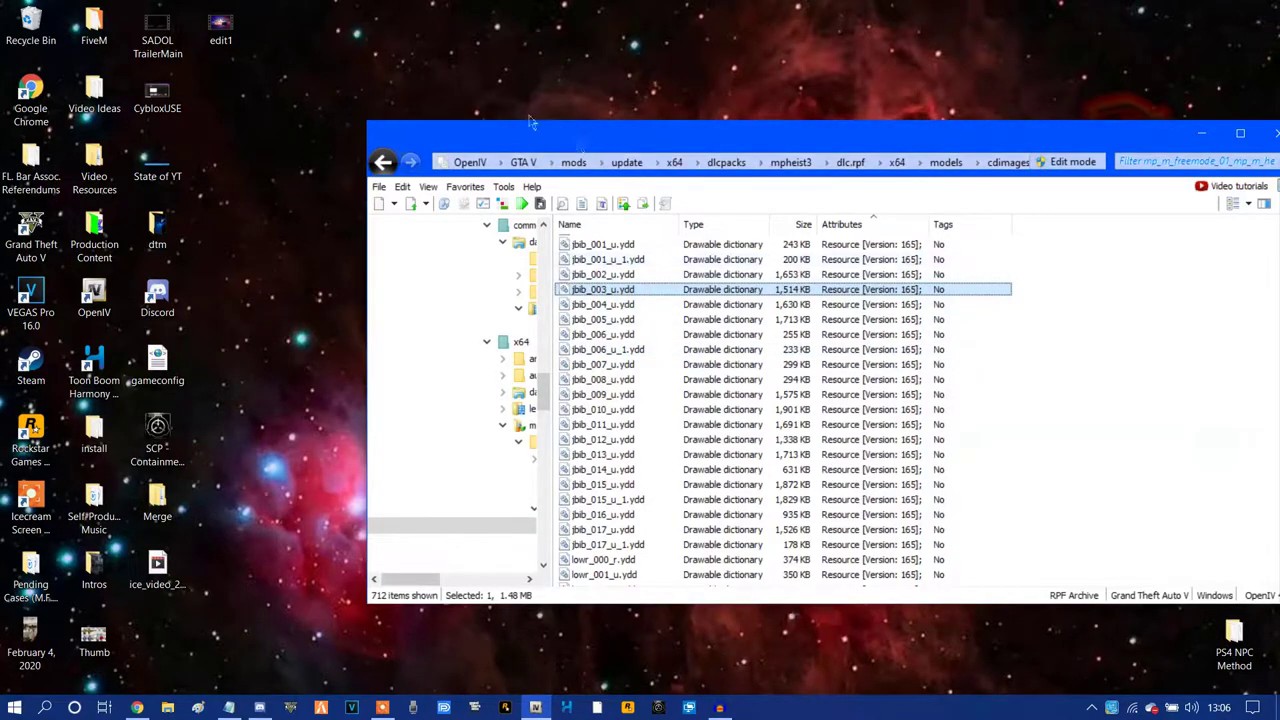
drag(533, 127, 431, 78)
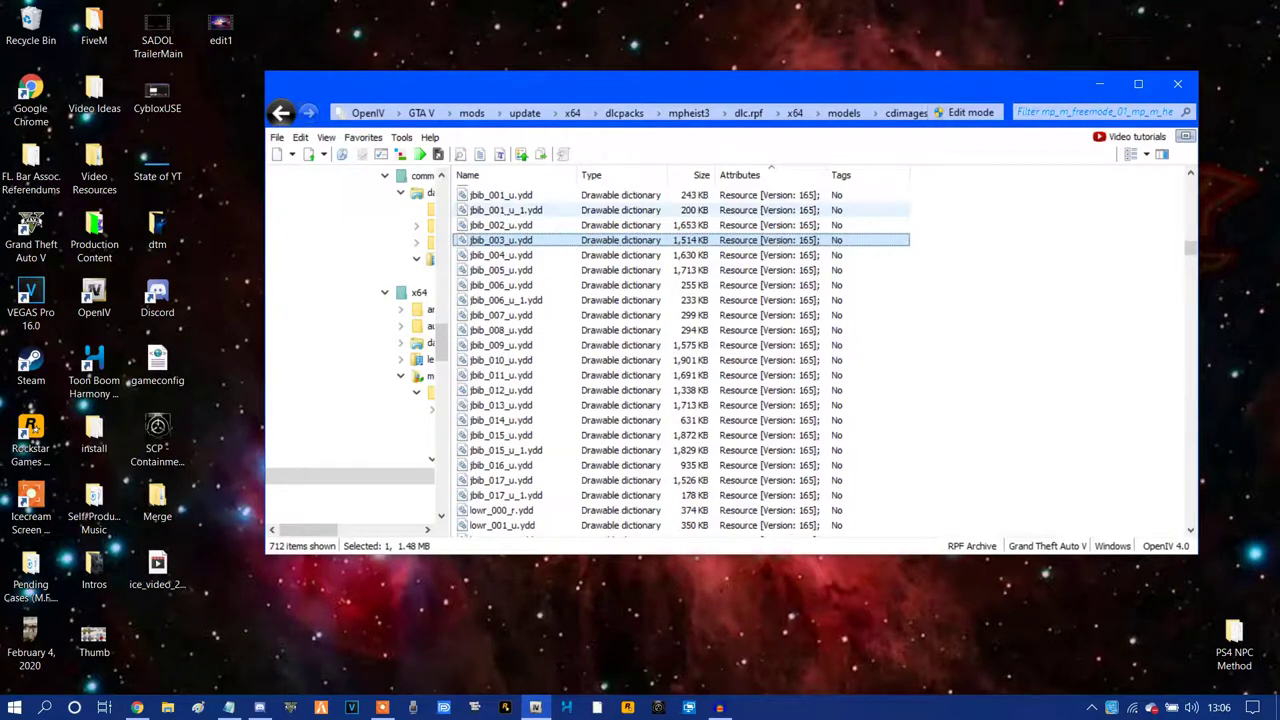
click(509, 211)
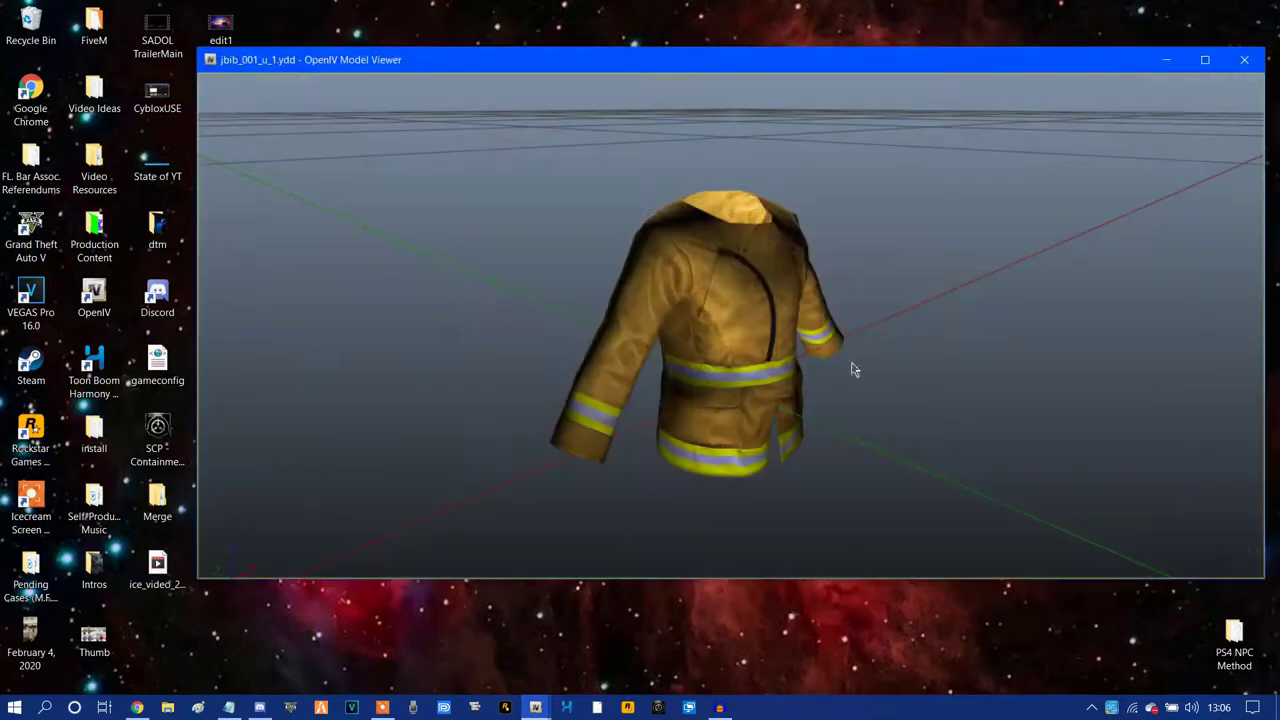
drag(873, 356, 407, 208)
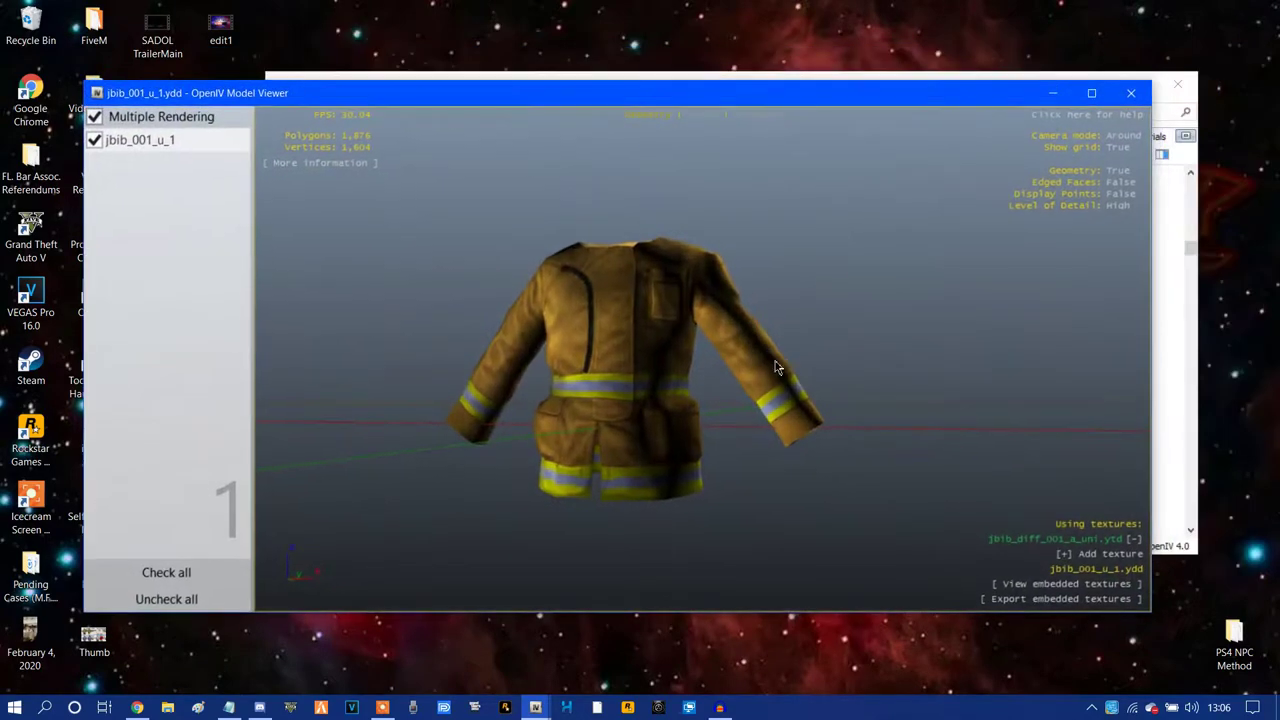
click(1132, 93)
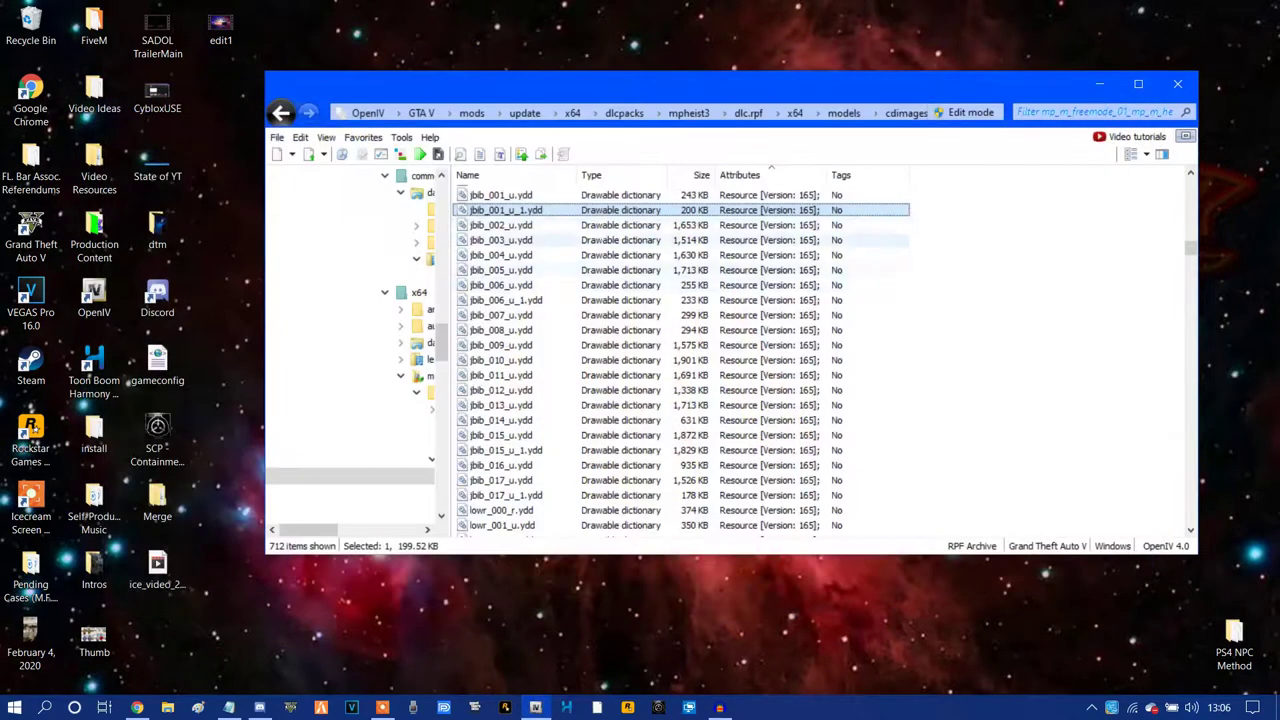
- Preview the hand_003_u_5.ydd model from the same folder and close the model viewer
scroll(680, 360, up, 2)
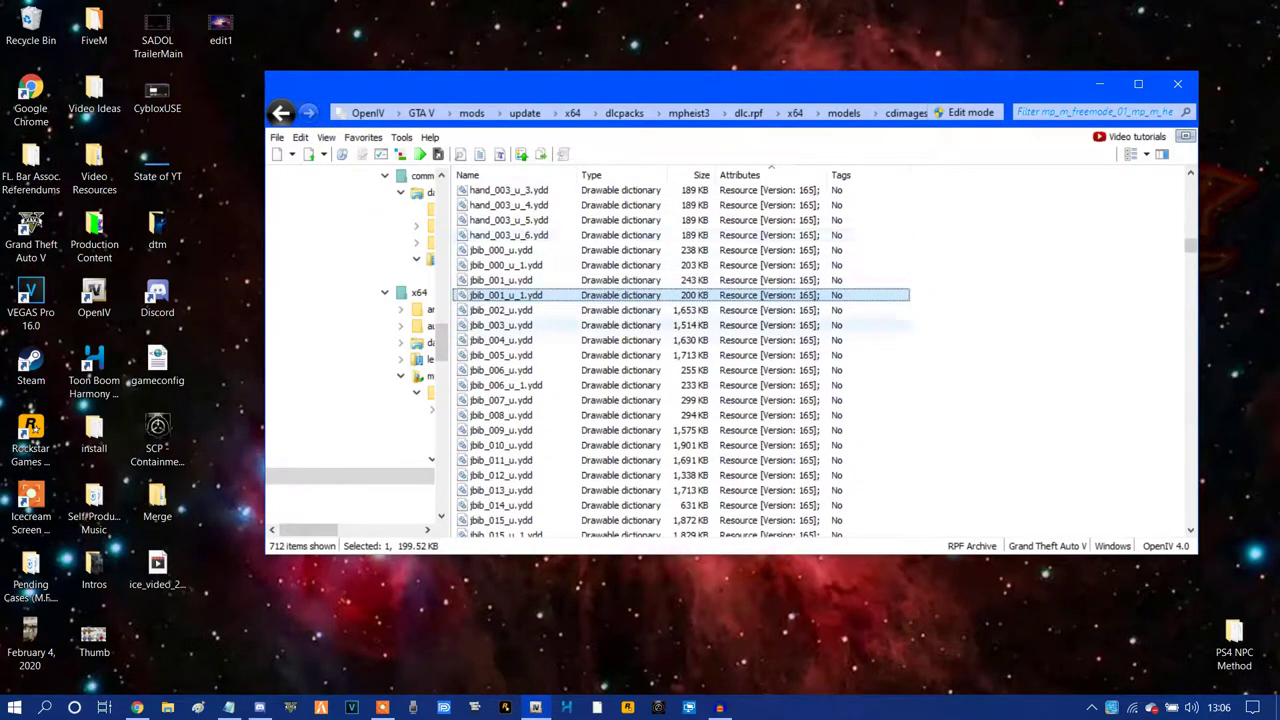
click(528, 220)
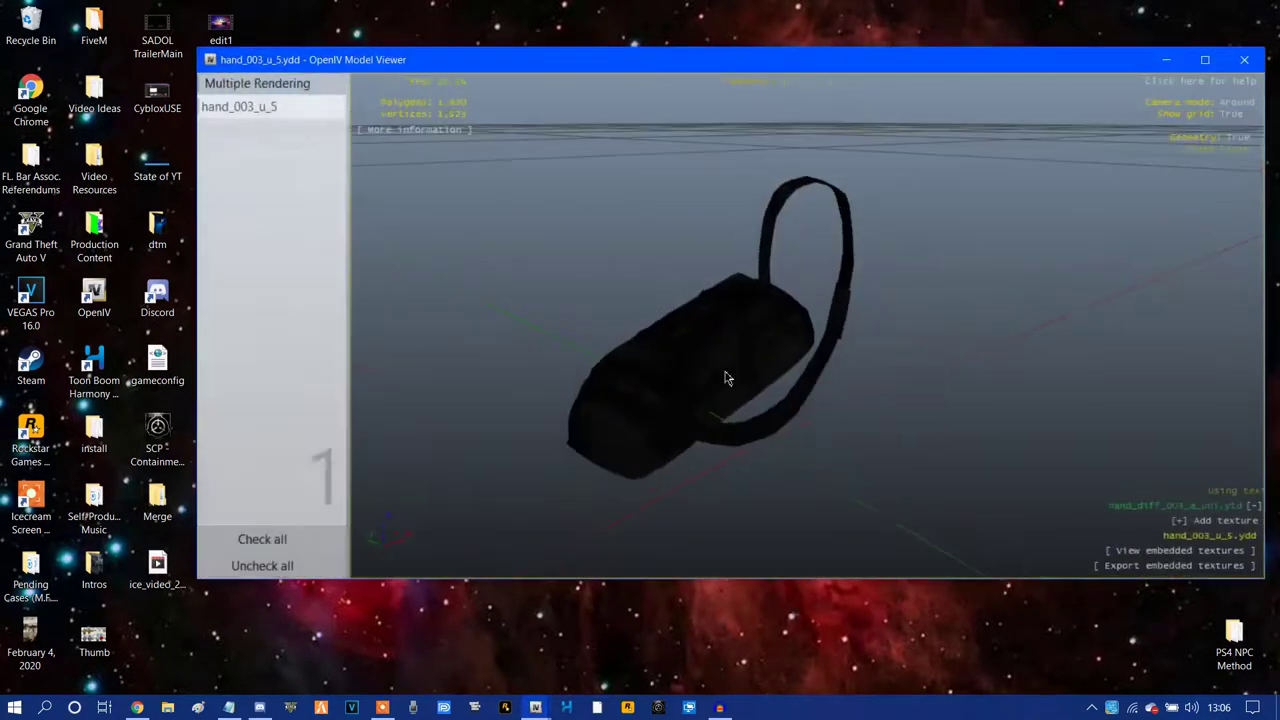
drag(727, 377, 1035, 12)
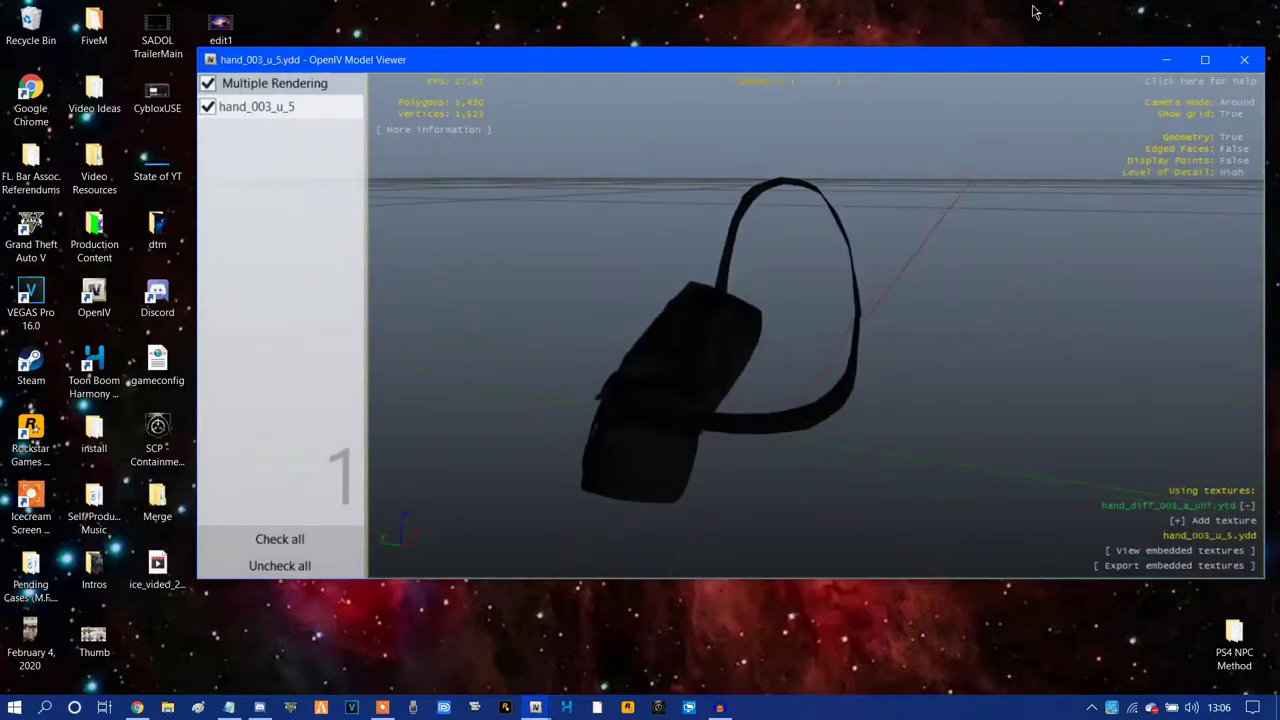
drag(1043, 69, 825, 99)
click(1023, 91)
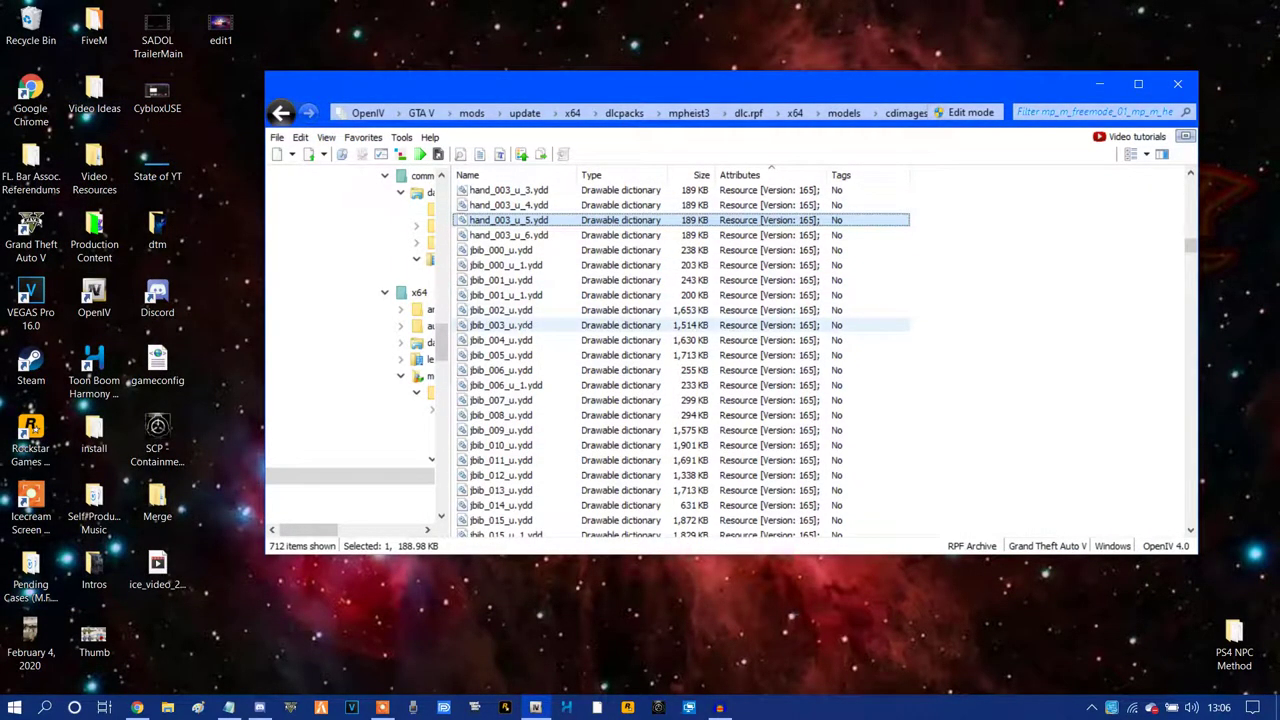
- Preview the jbib_003_u.ydd top in the model viewer and close it
click(522, 326)
double_click(522, 326)
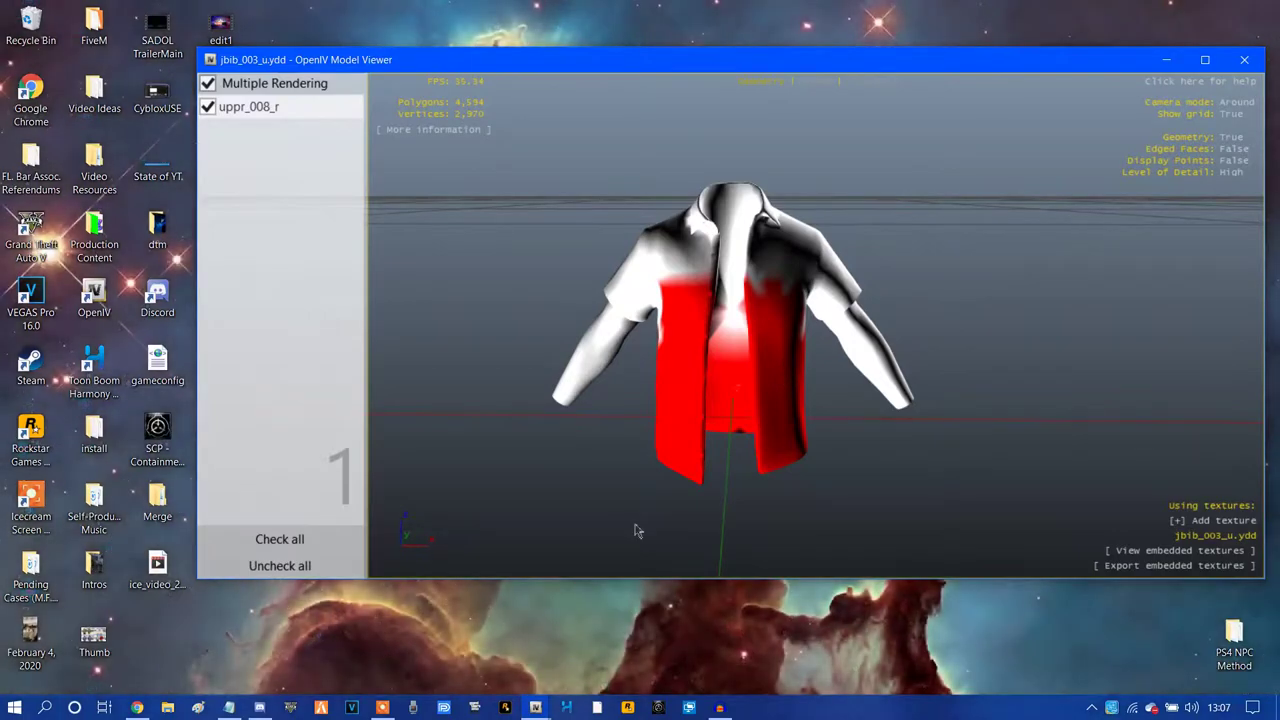
click(1244, 62)
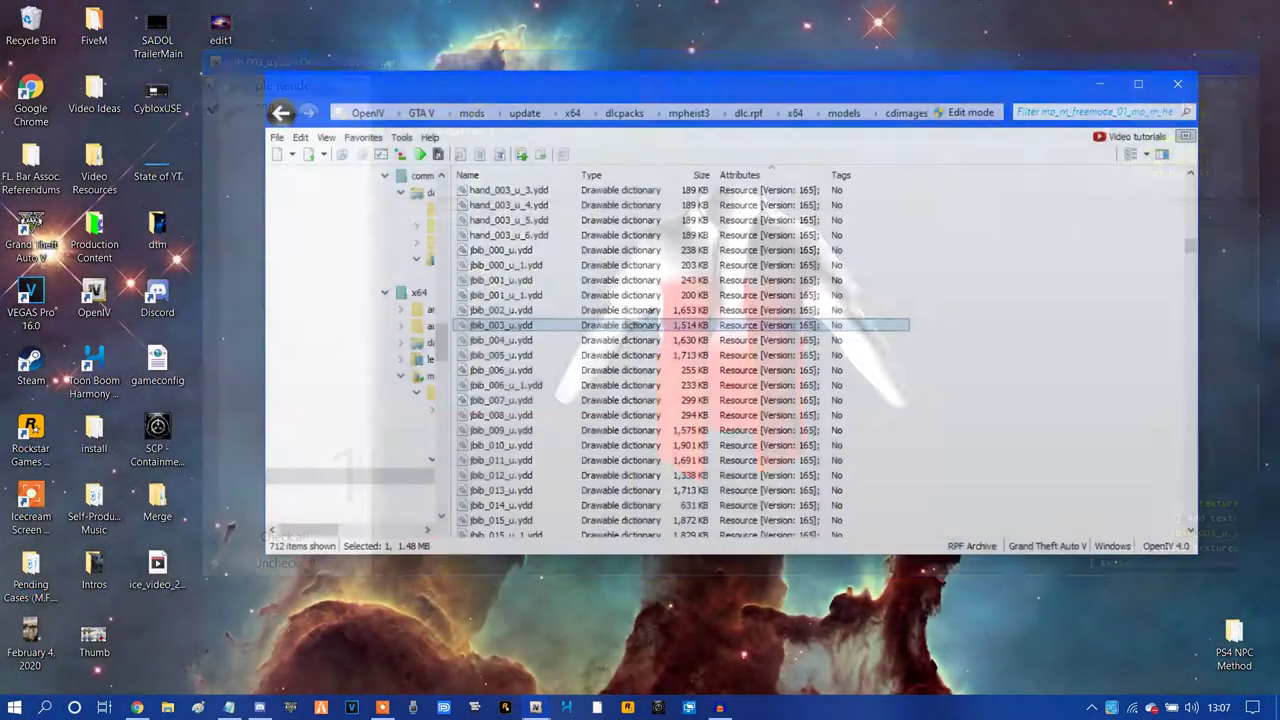
- Preview the jbib_004_u.ydd shirt from another angle in the model viewer and close it
click(497, 341)
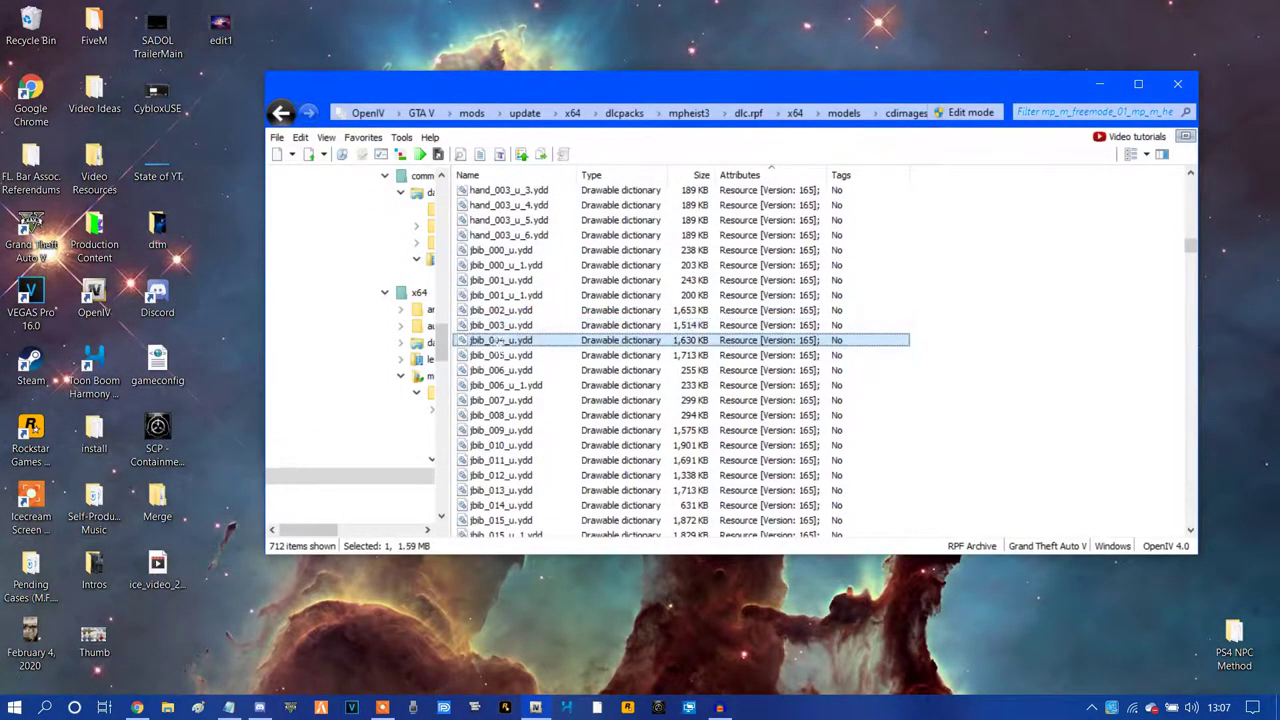
double_click(497, 341)
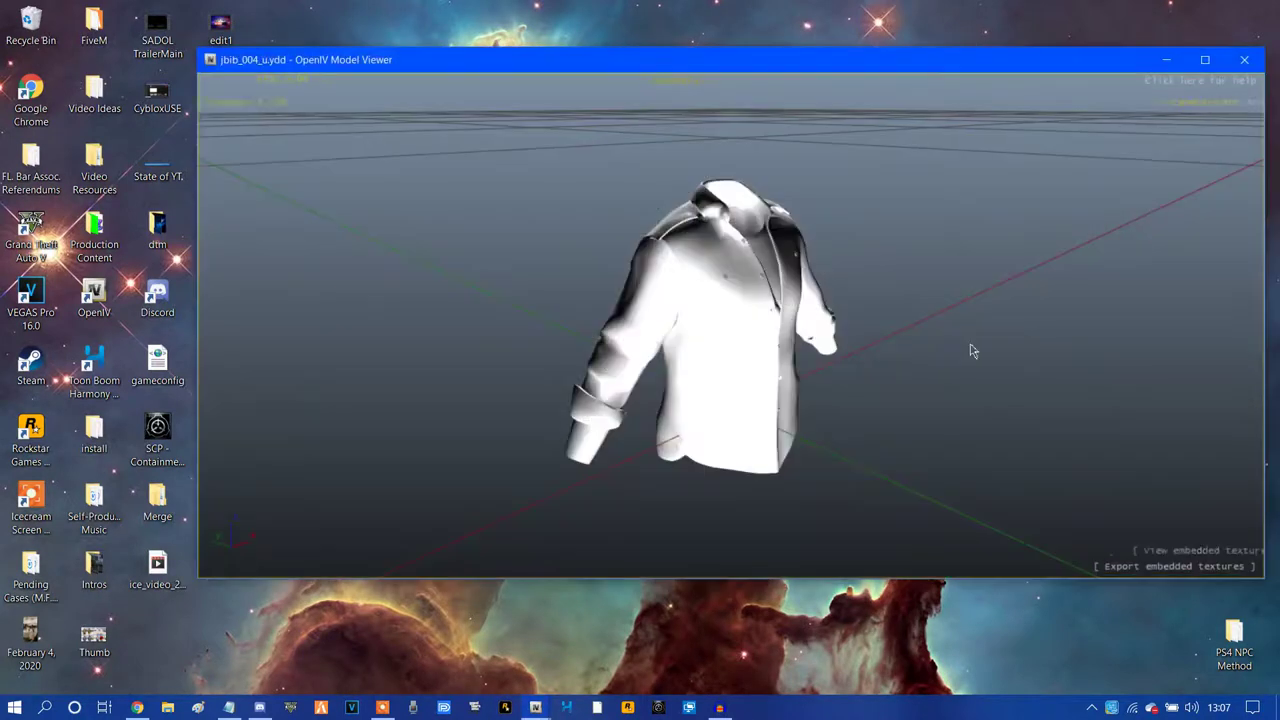
drag(645, 327, 684, 129)
click(1057, 118)
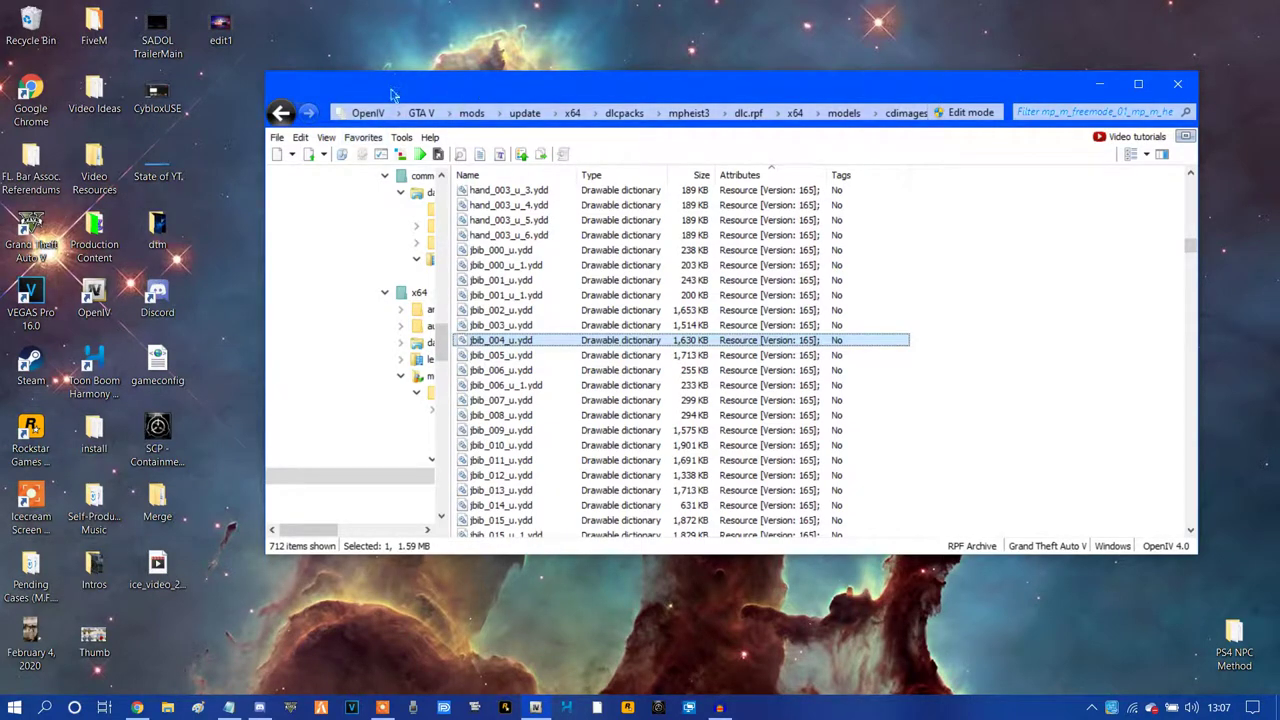
drag(393, 95, 455, 93)
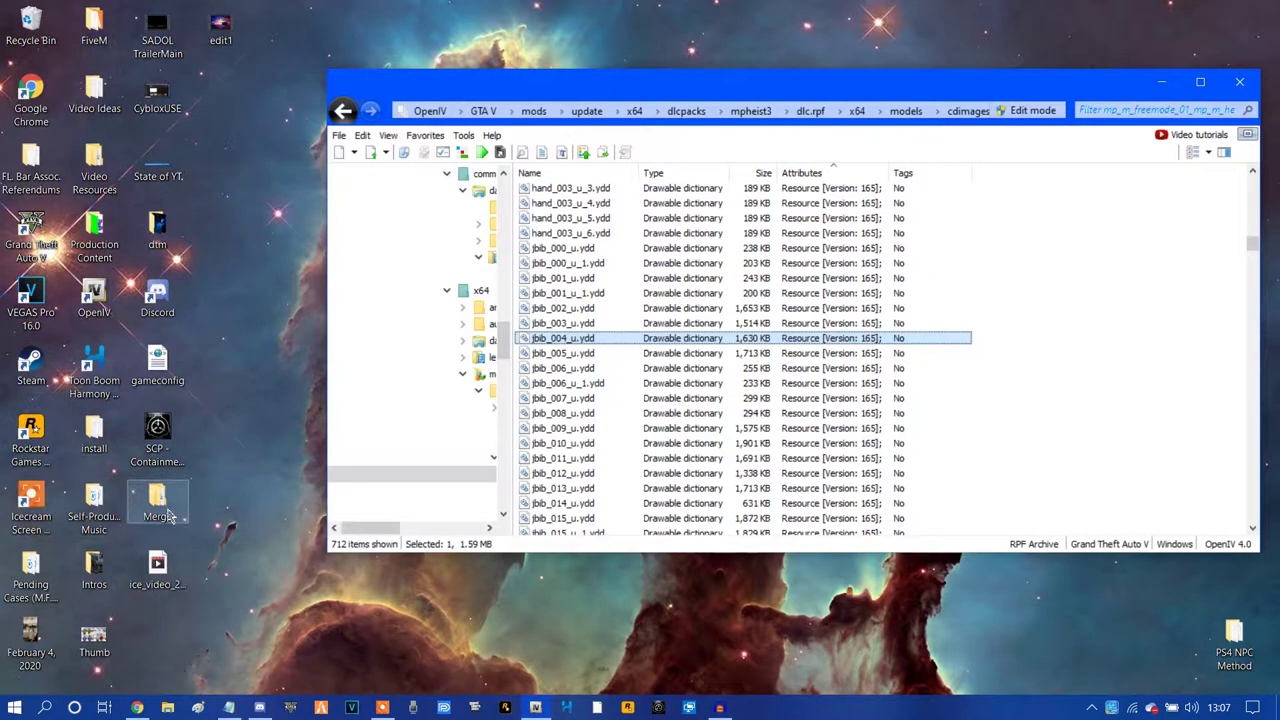
click(201, 556)
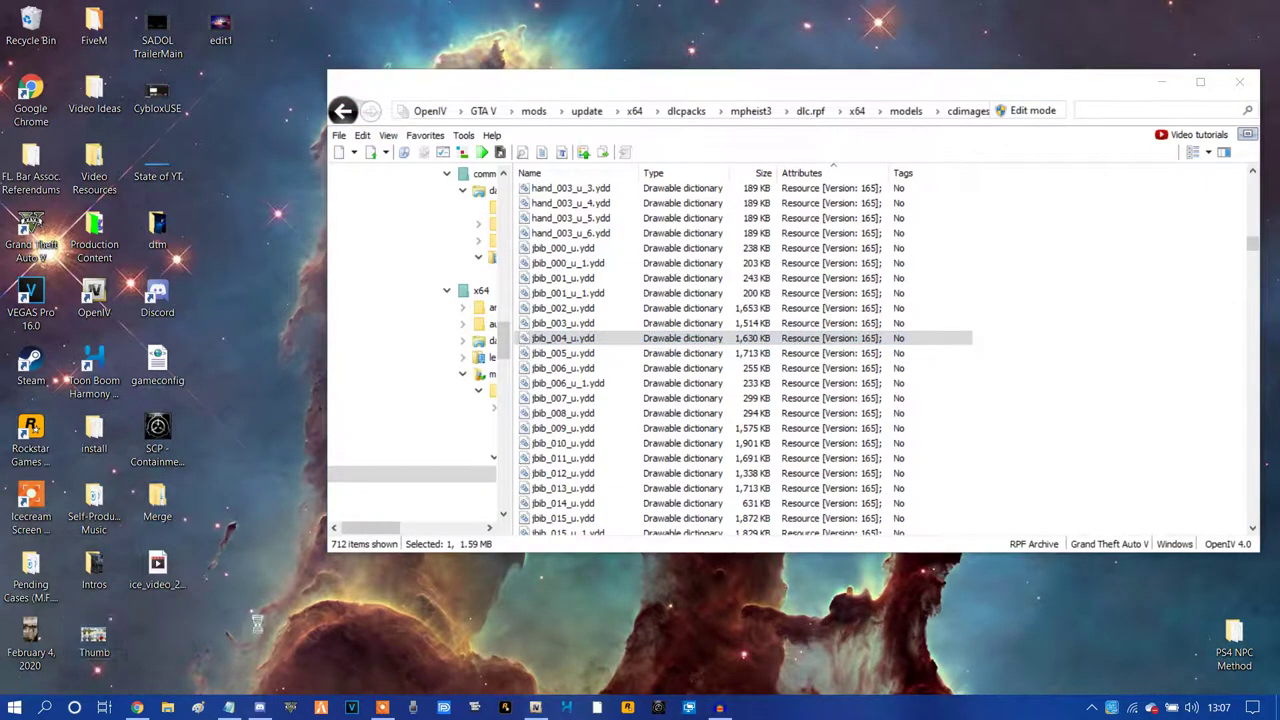
right_click(250, 595)
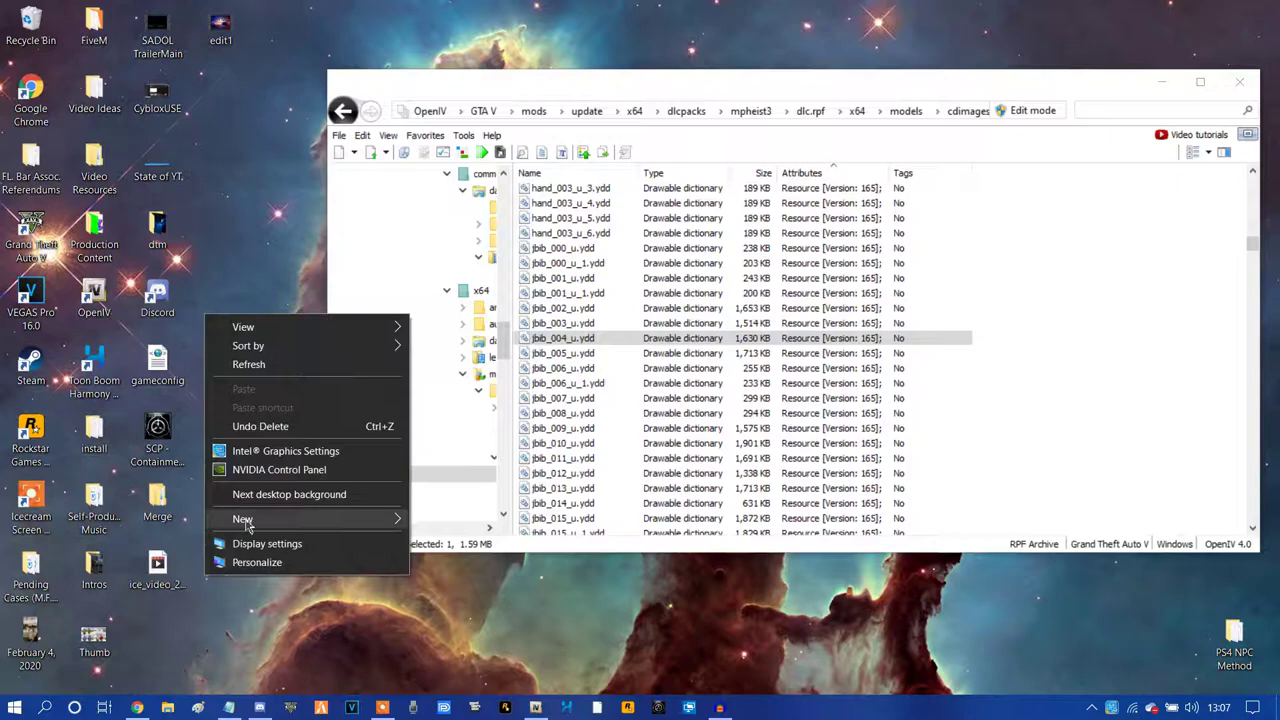
click(307, 618)
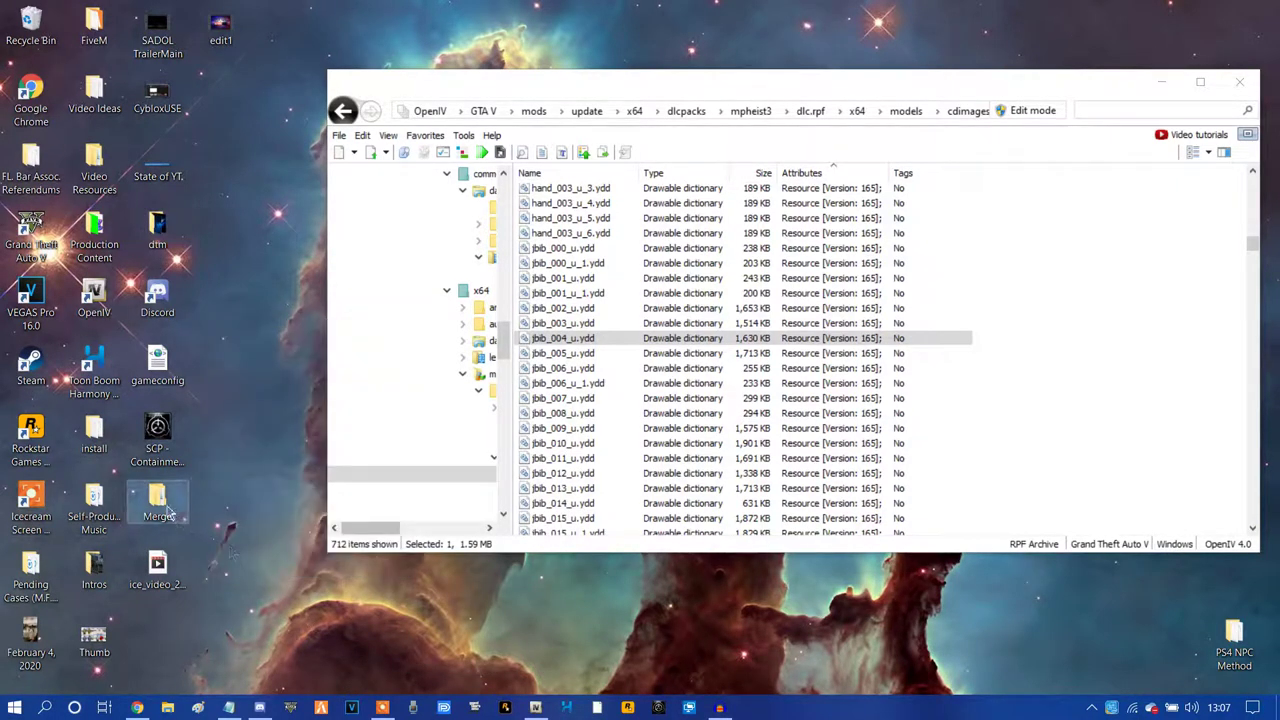
- Open the Merge folder on the desktop, check its mp backup subfolder, and open the convert subfolder
double_click(168, 510)
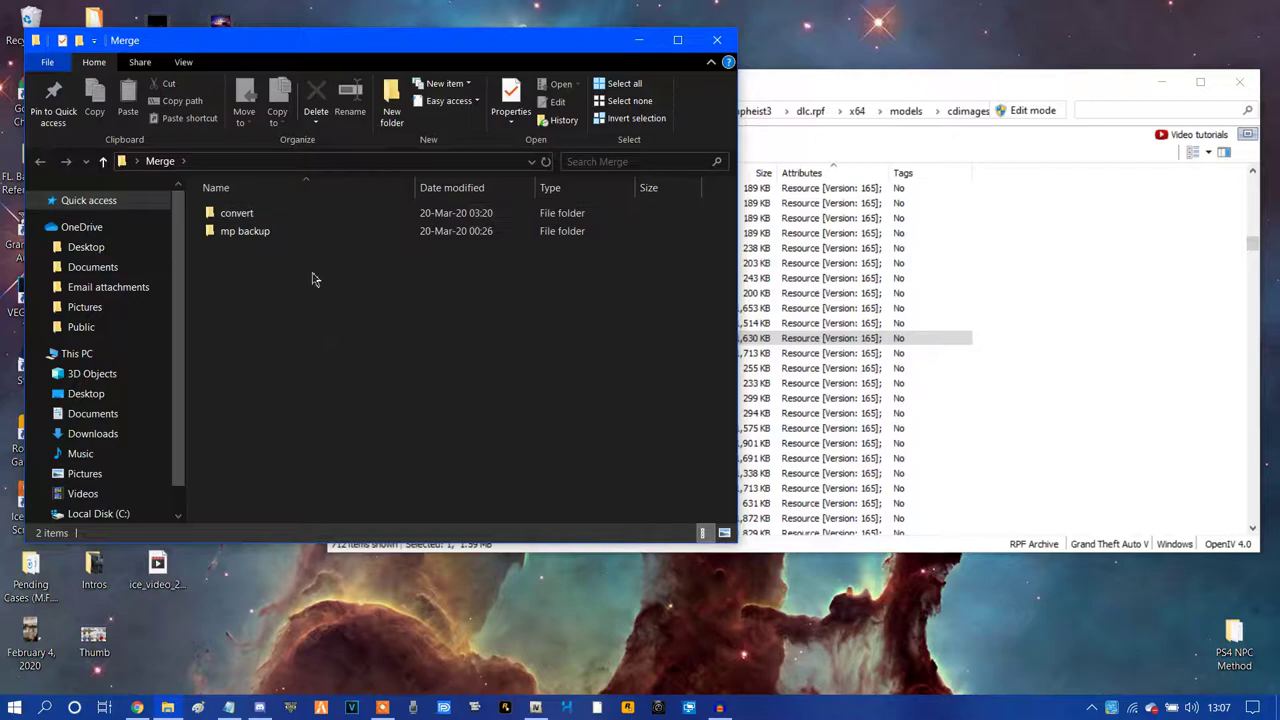
double_click(265, 238)
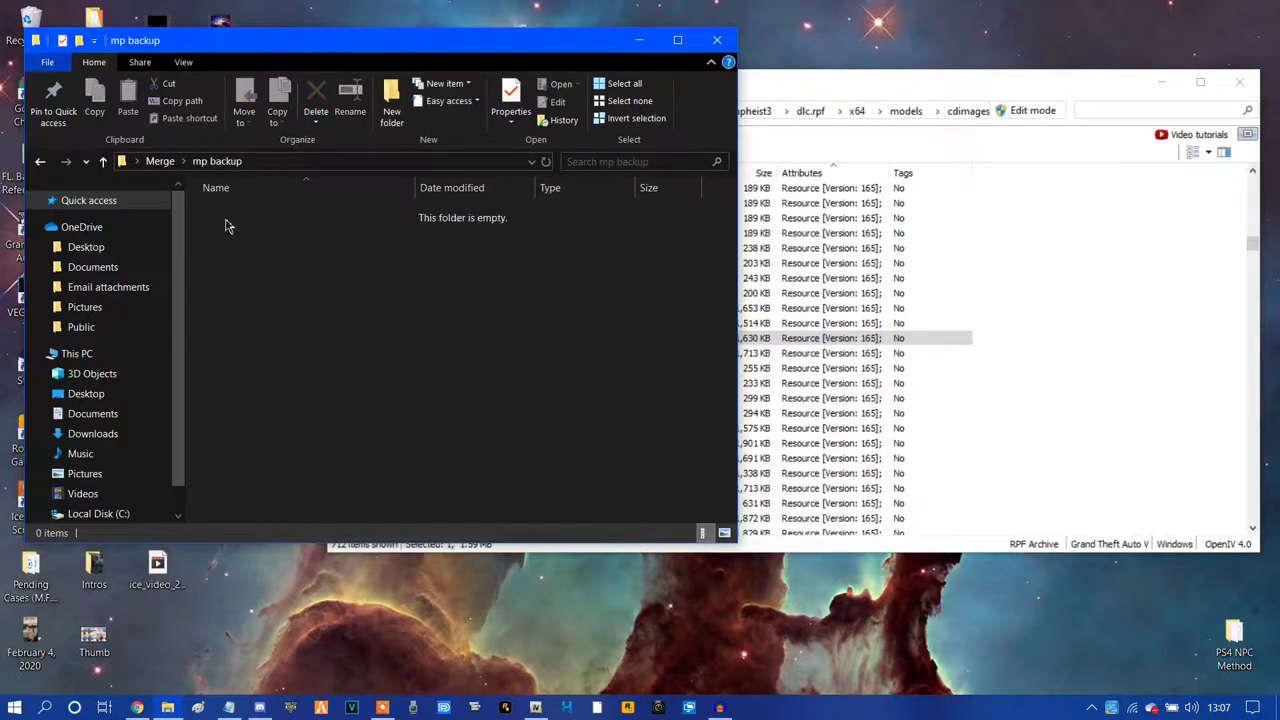
click(41, 162)
double_click(240, 214)
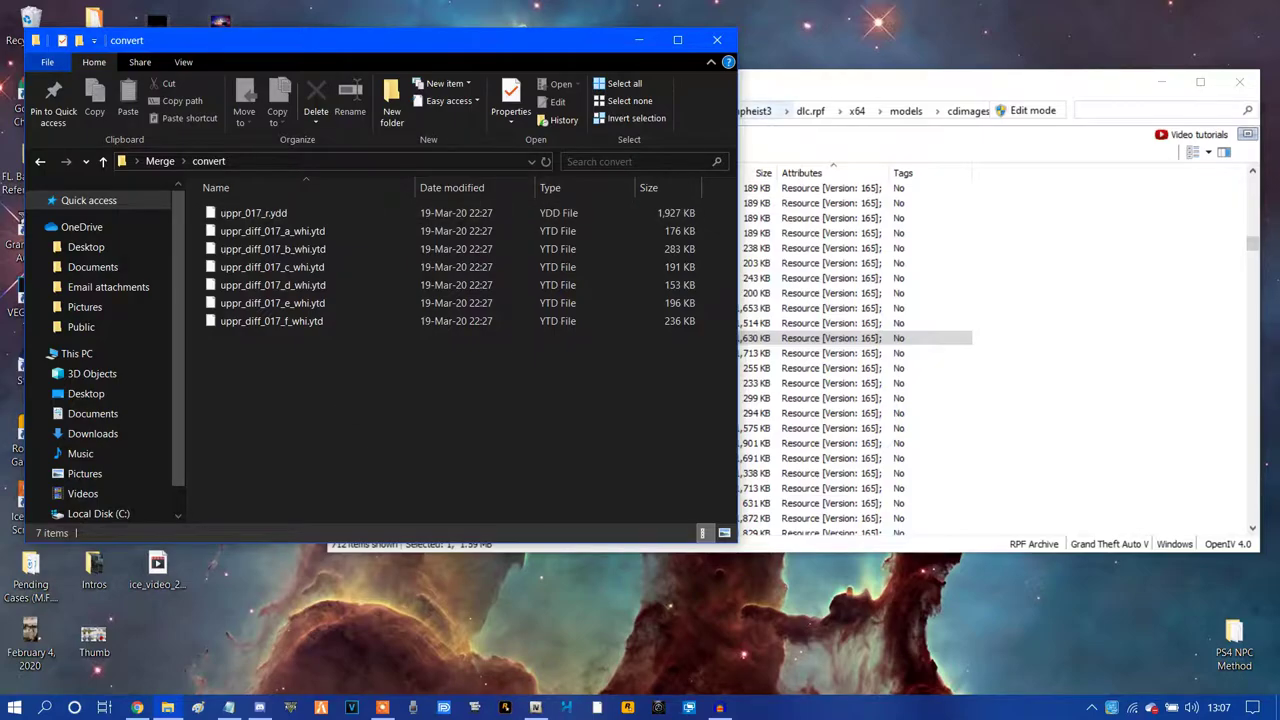
- In OpenIV, go to the GTA V root folder, open the x64v.rpf archive and enable edit mode
click(771, 81)
click(484, 111)
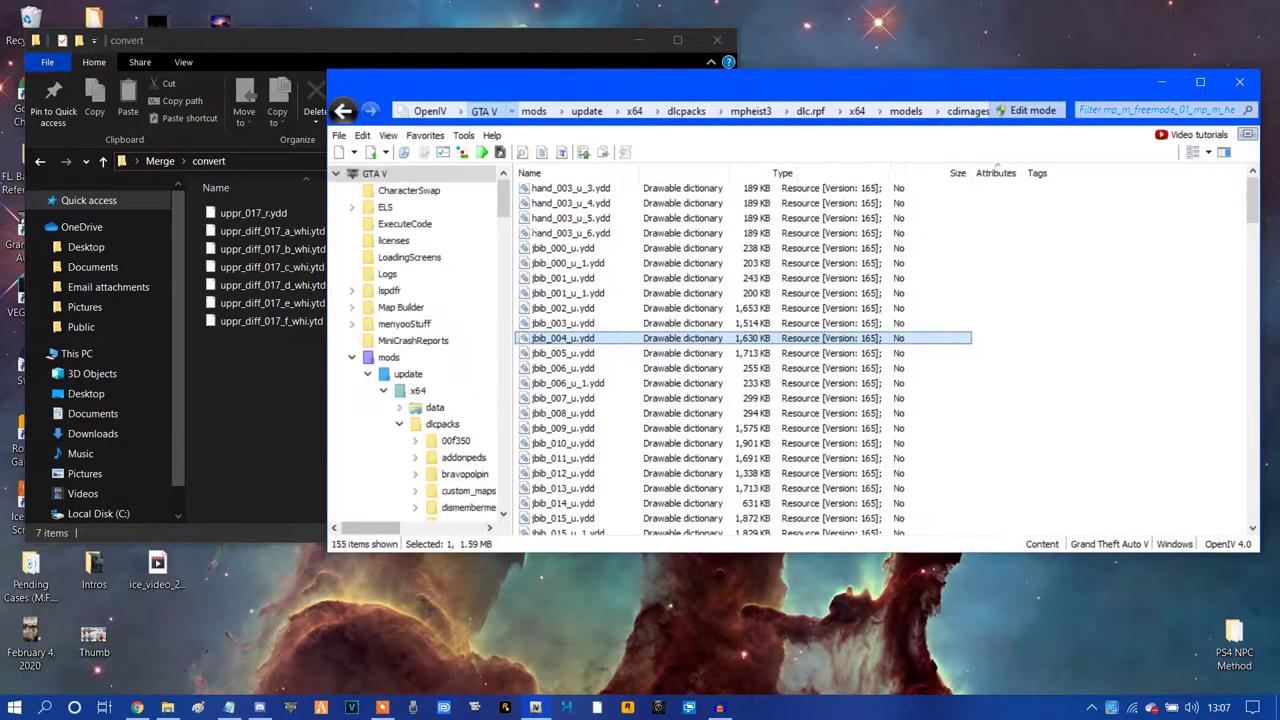
scroll(562, 388, down, 15)
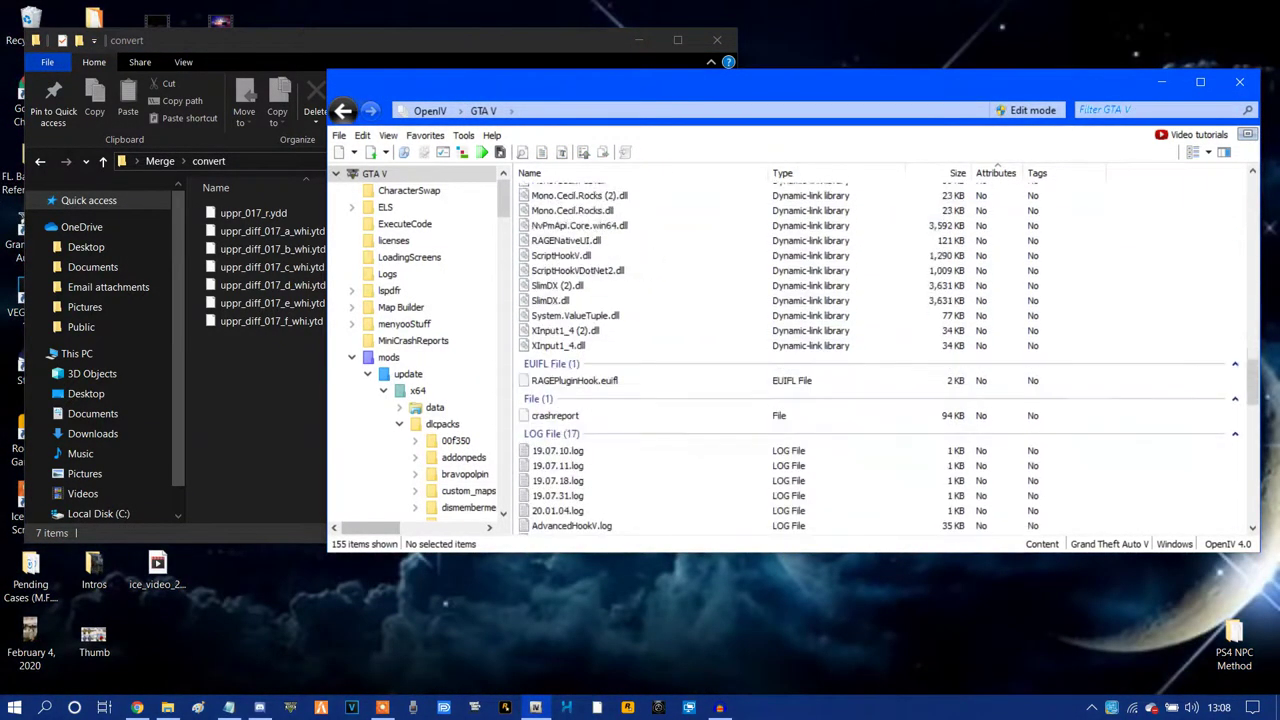
scroll(564, 398, down, 6)
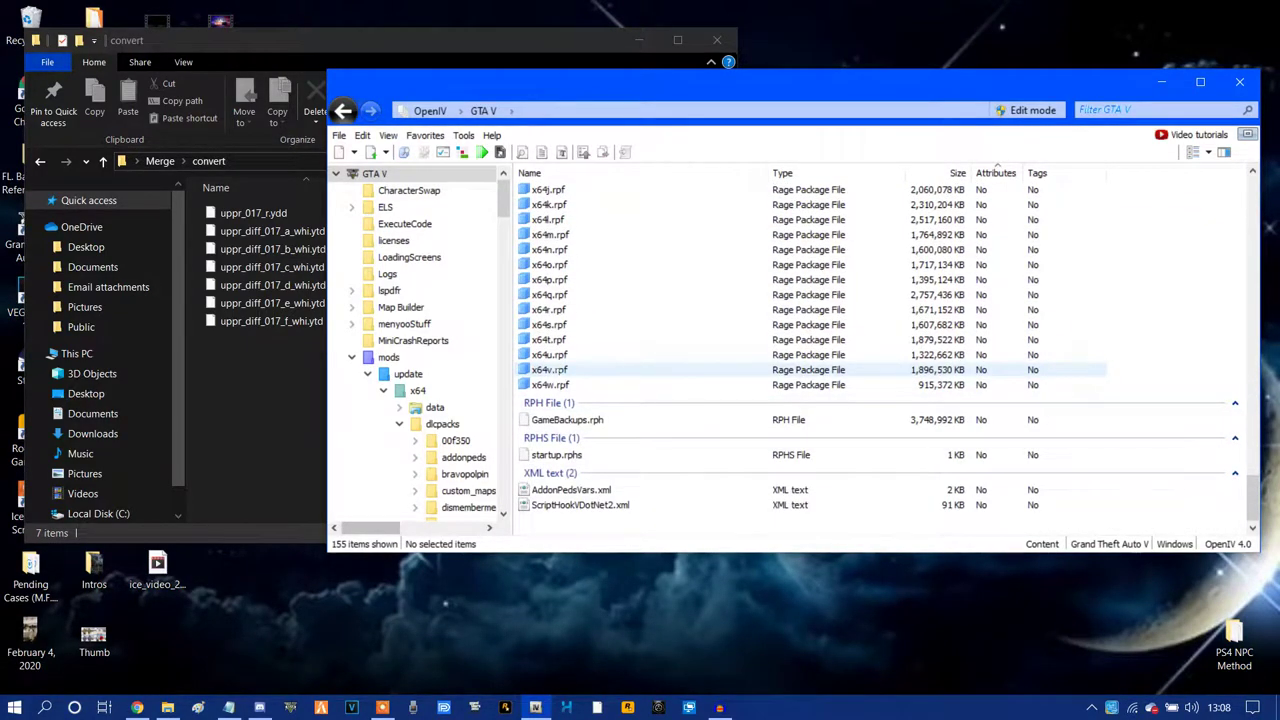
double_click(549, 369)
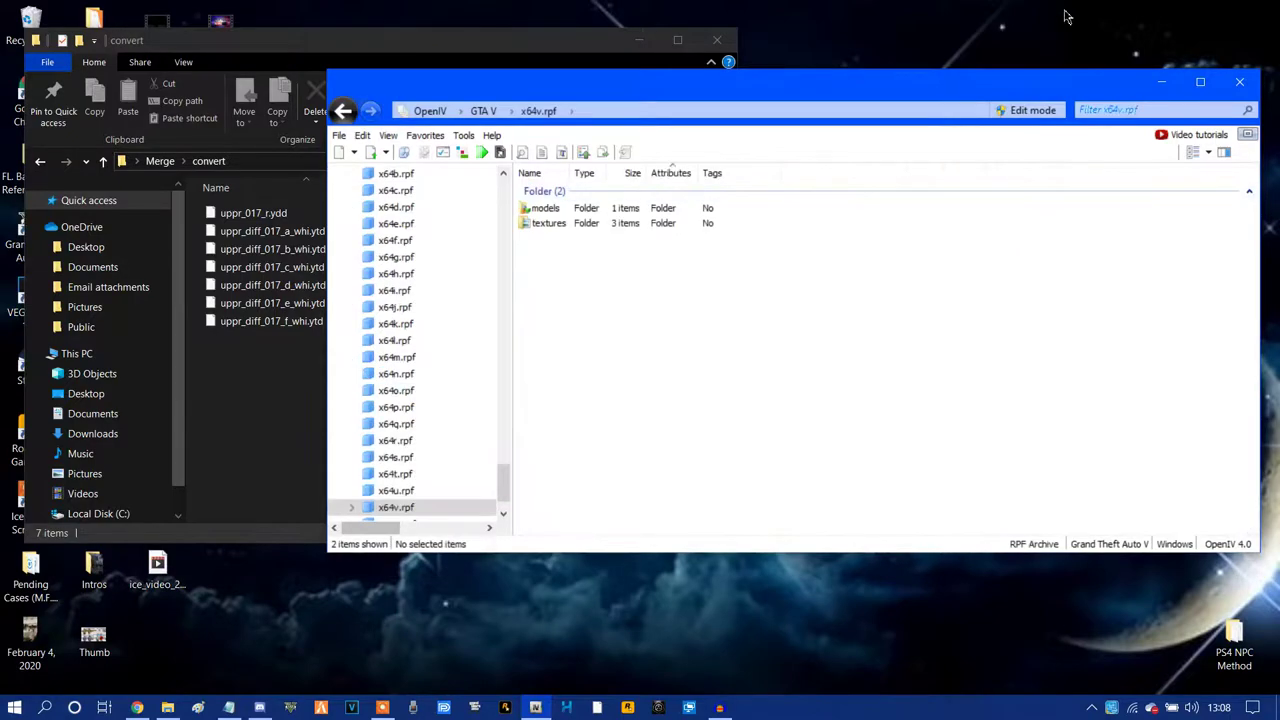
click(1027, 110)
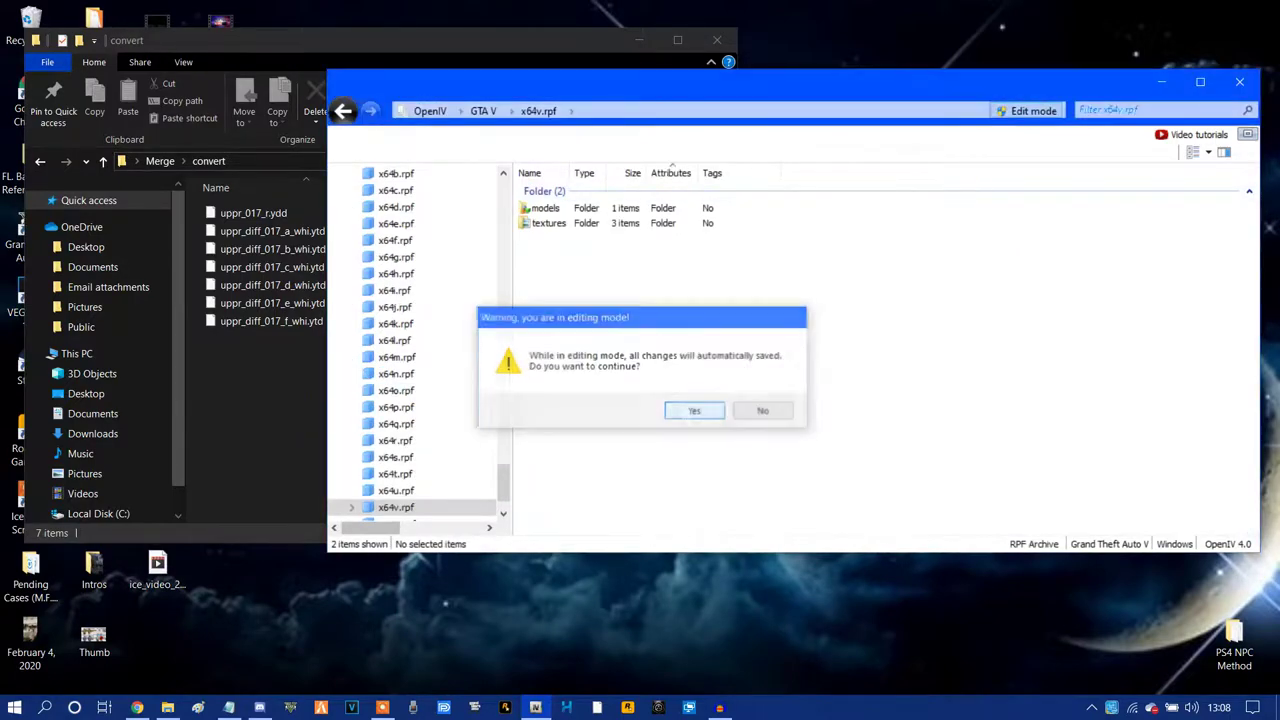
click(694, 409)
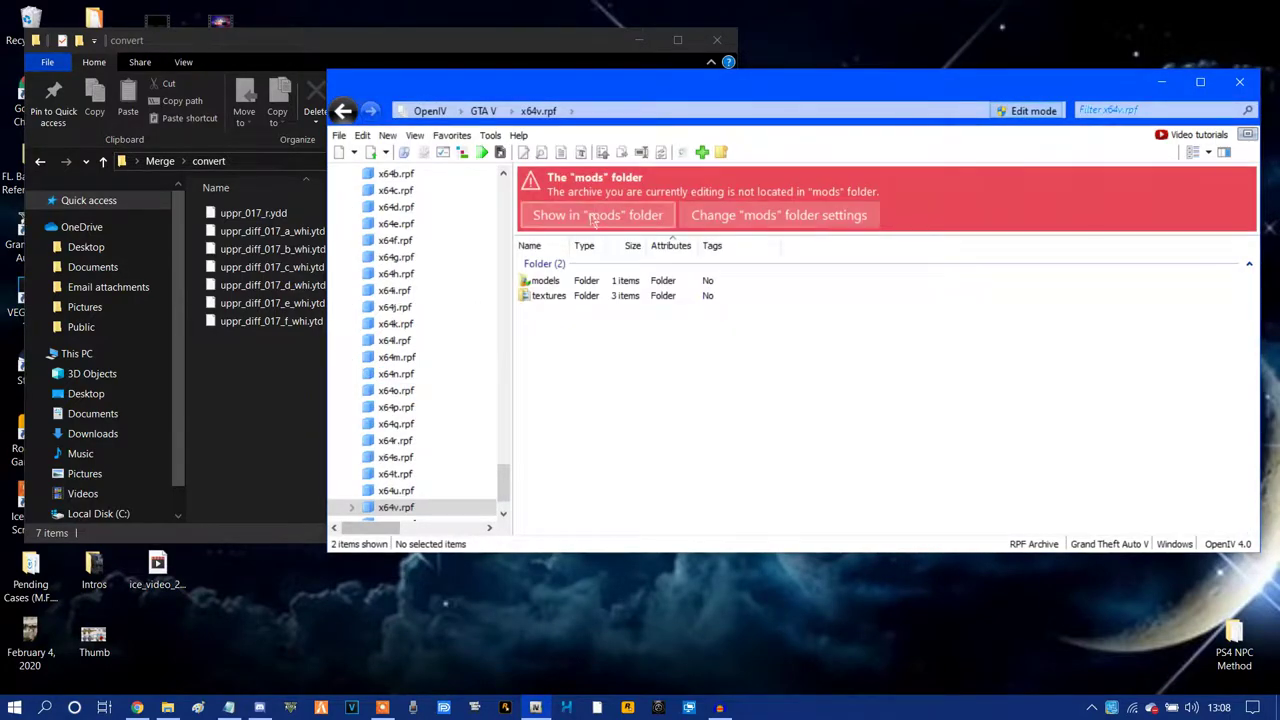
- Within x64v.rpf, open the player_zero folder located in models/cdimages/streamedpeds_players.rpf
double_click(545, 280)
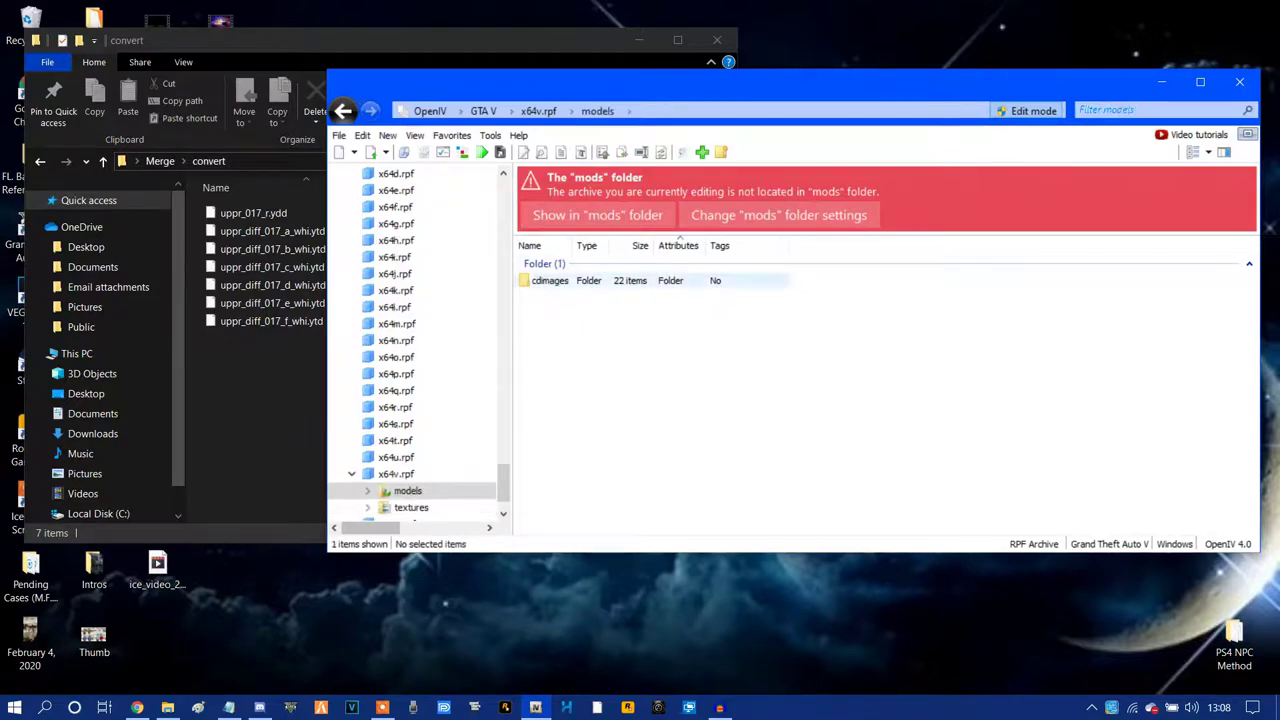
double_click(548, 280)
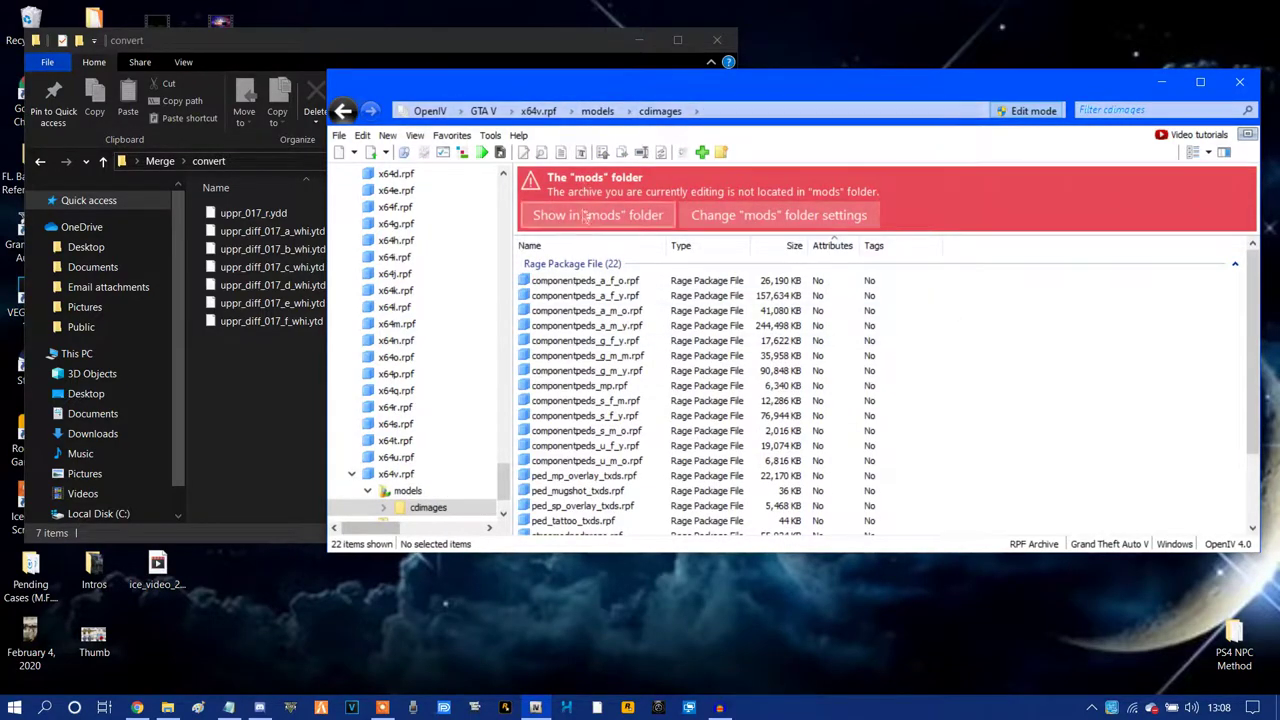
scroll(880, 320, down, 2)
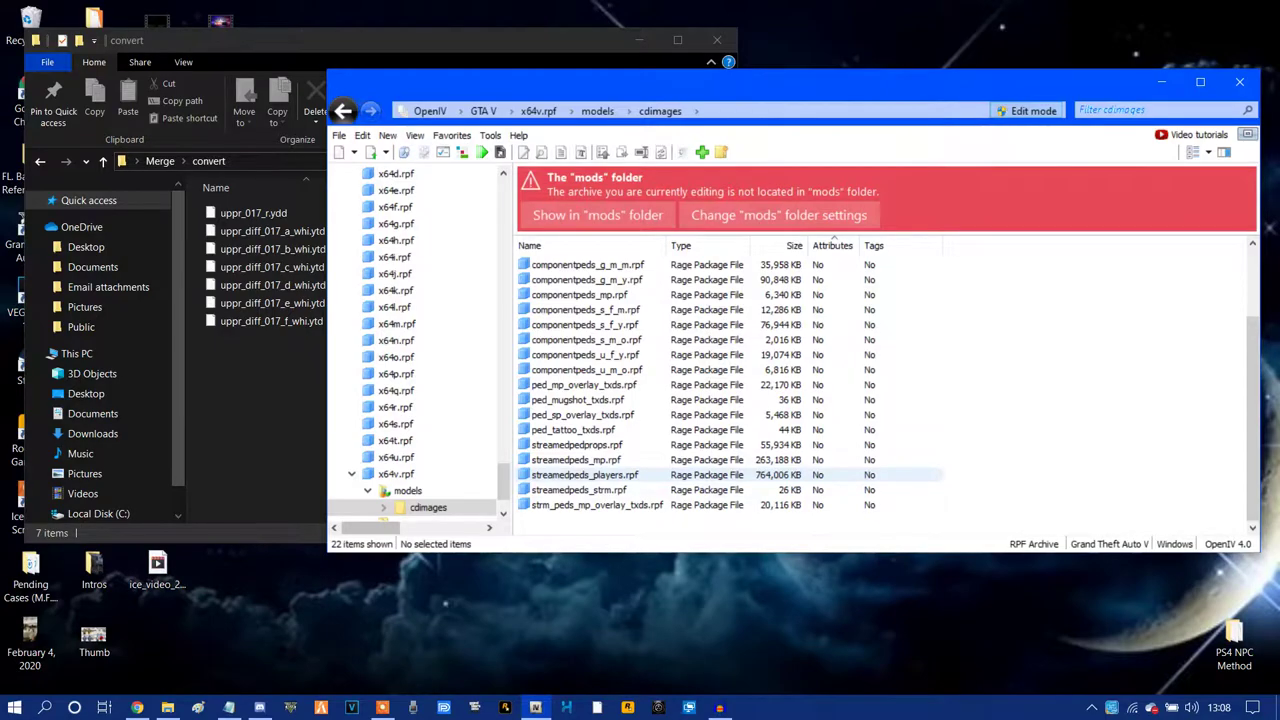
double_click(585, 475)
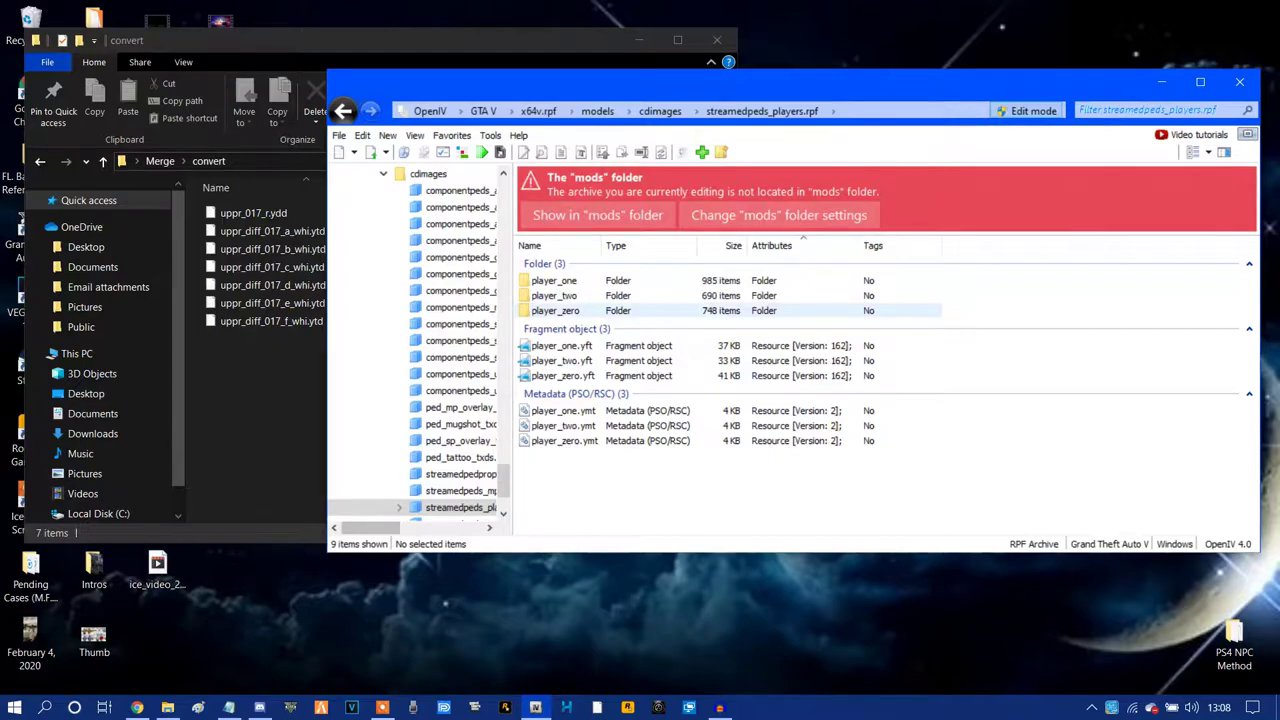
double_click(555, 310)
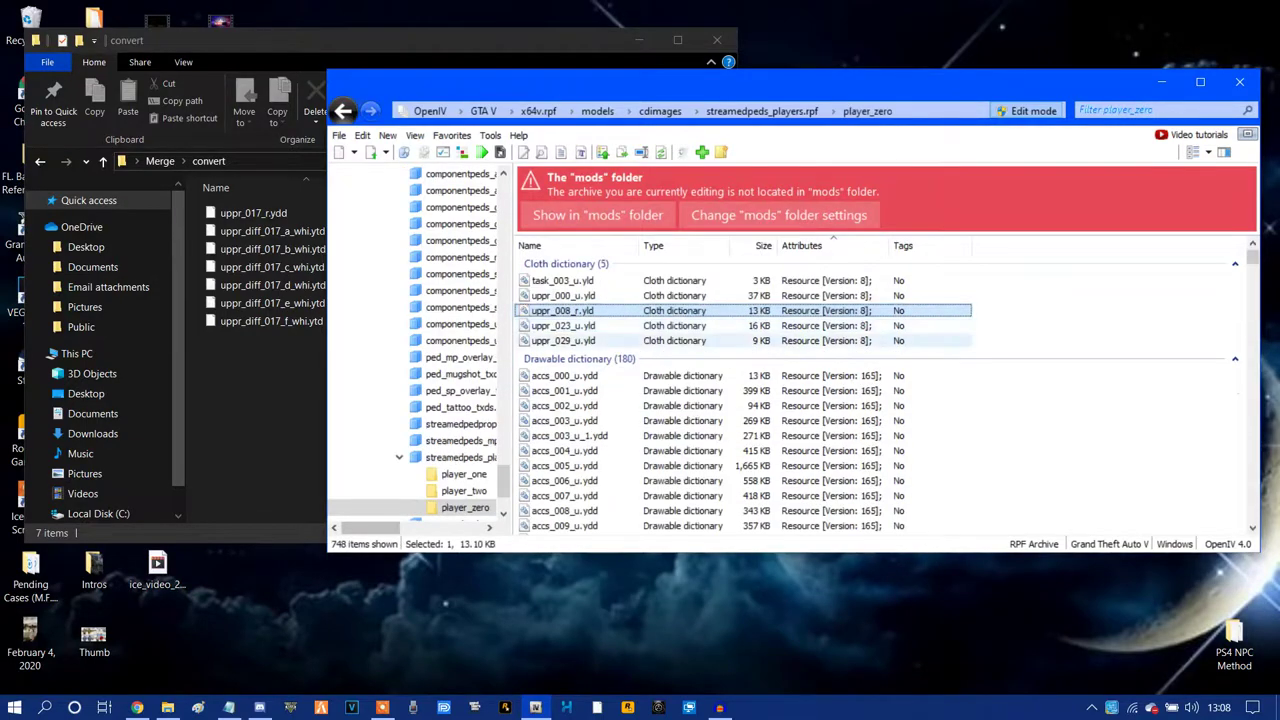
- Find uppr_017_r.ydd among the drawable dictionaries, inspect the shirt from another angle in the model viewer and close the preview
scroll(880, 395, down, 20)
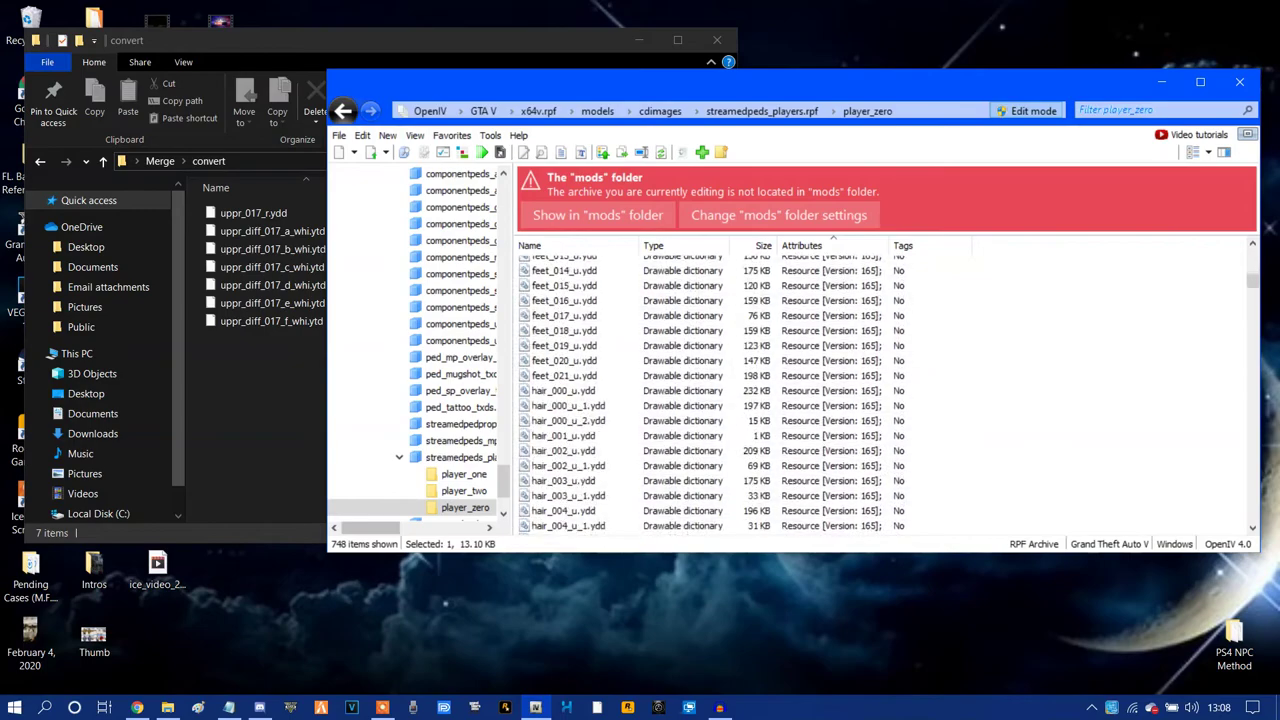
scroll(880, 370, down, 12)
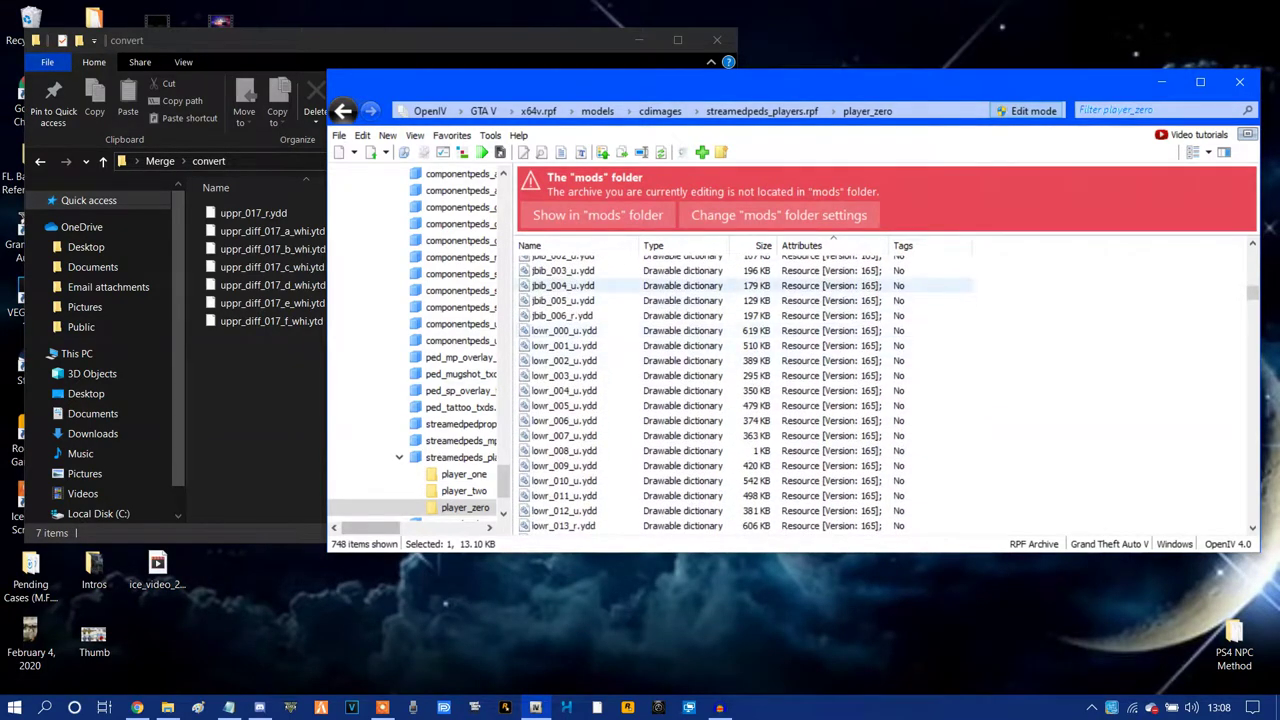
scroll(880, 320, down, 6)
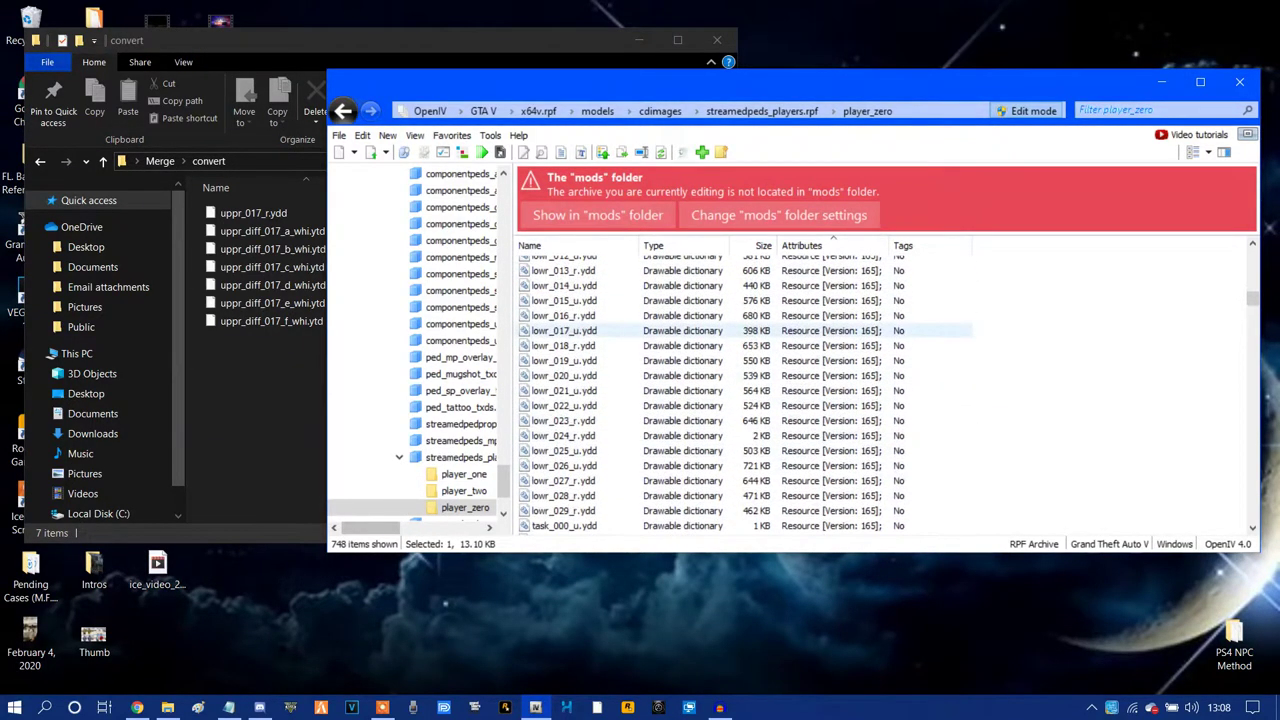
scroll(880, 330, down, 3)
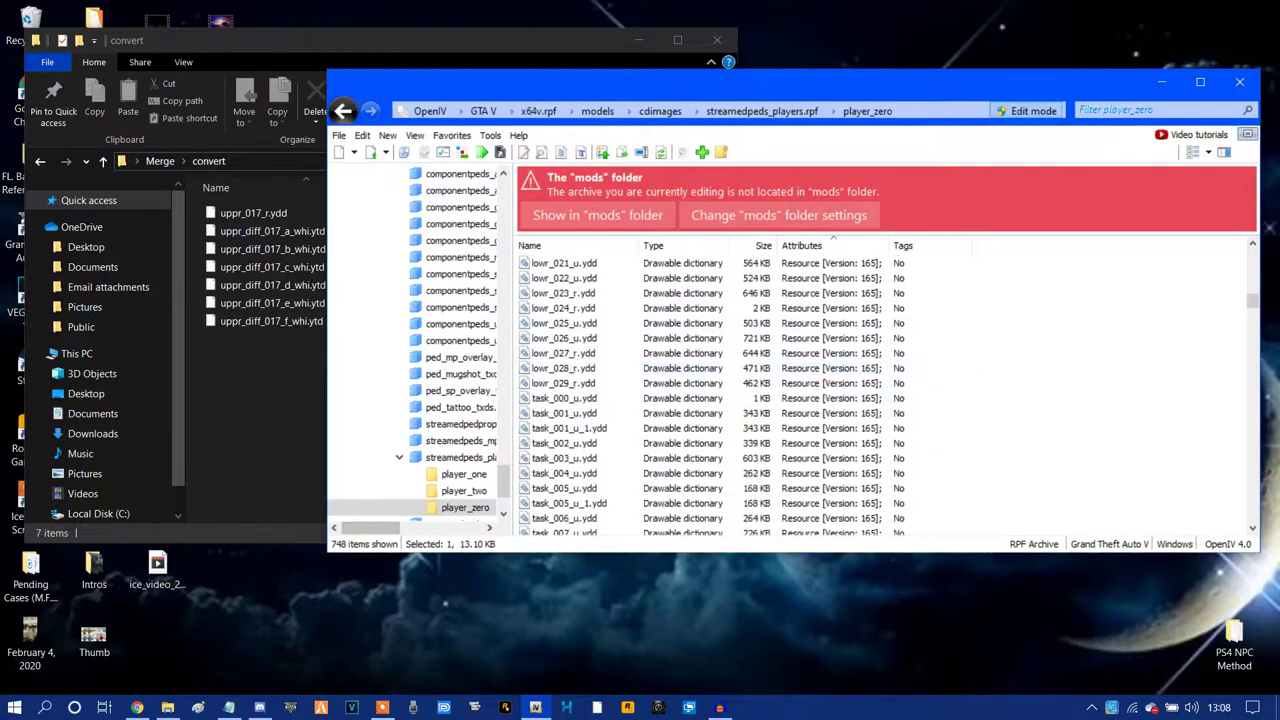
scroll(744, 395, down, 10)
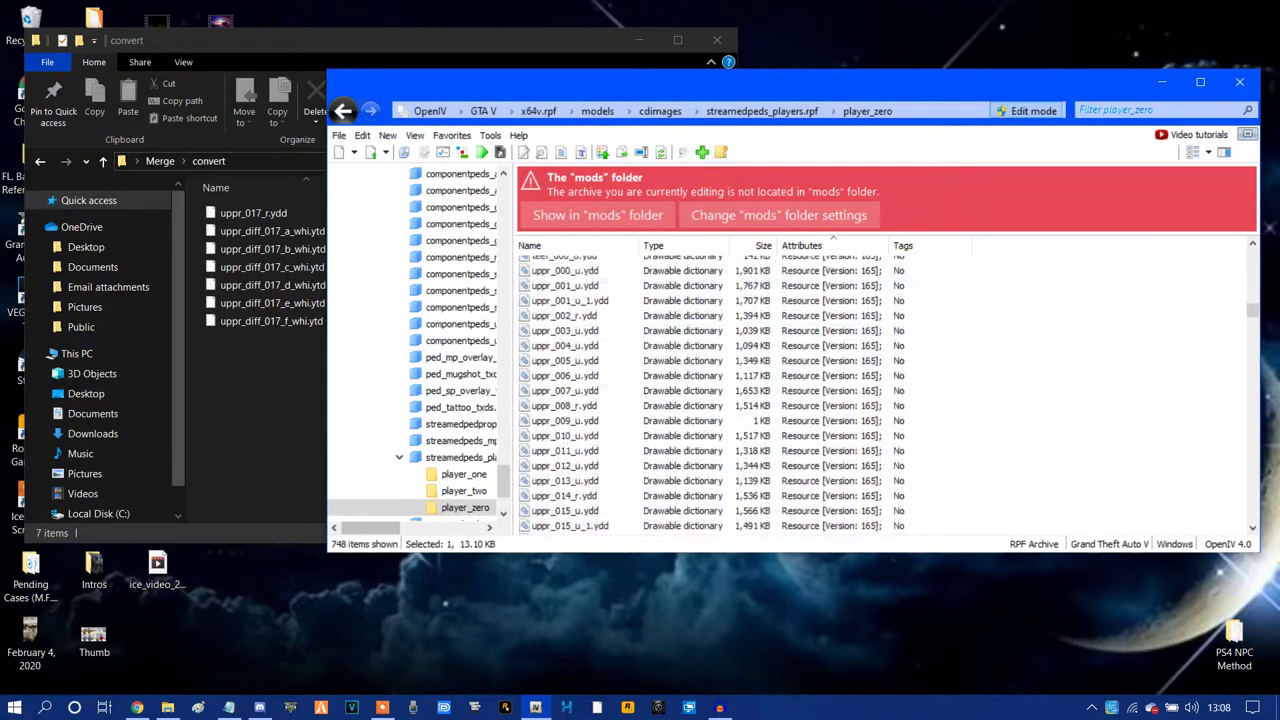
scroll(700, 390, down, 1)
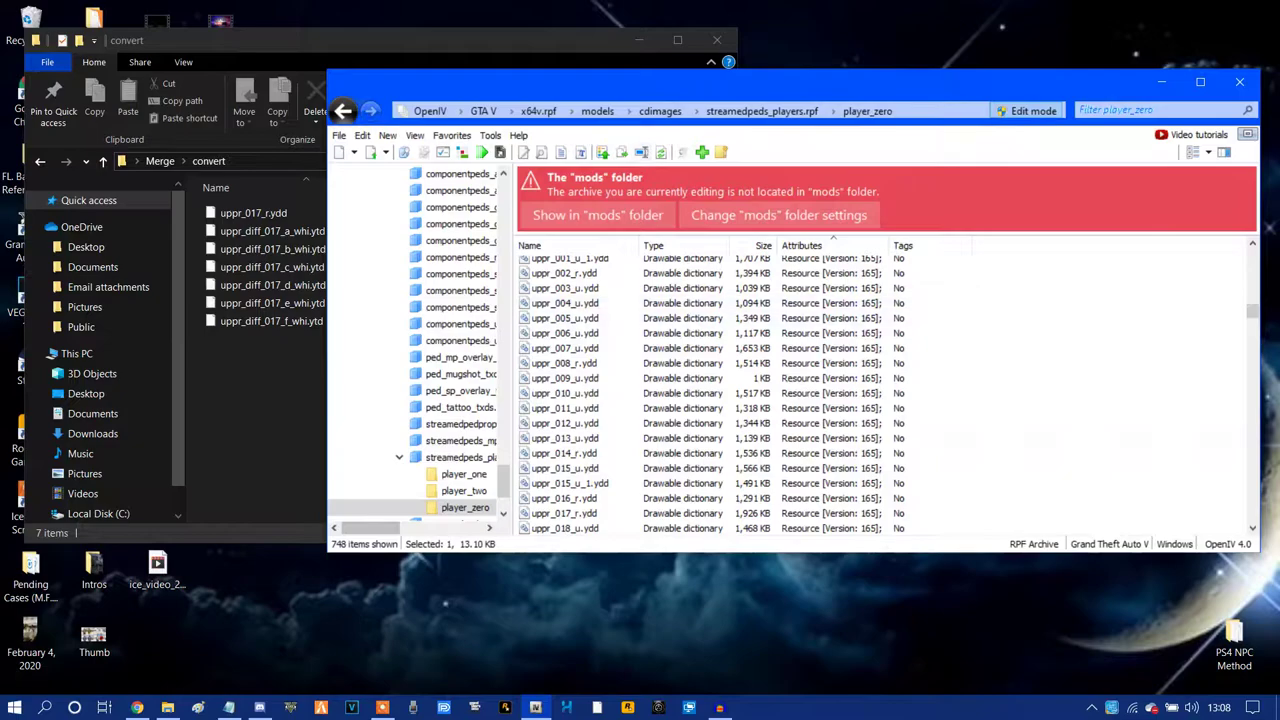
scroll(600, 413, down, 2)
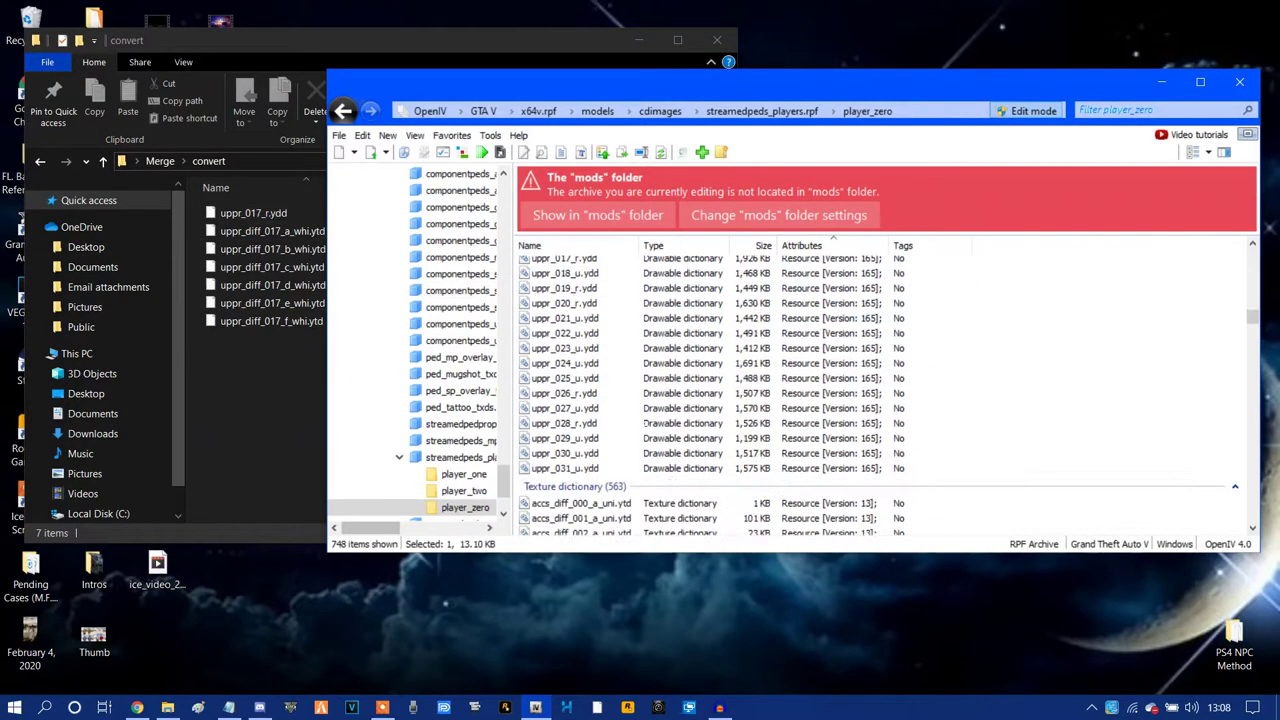
scroll(645, 423, up, 3)
click(574, 387)
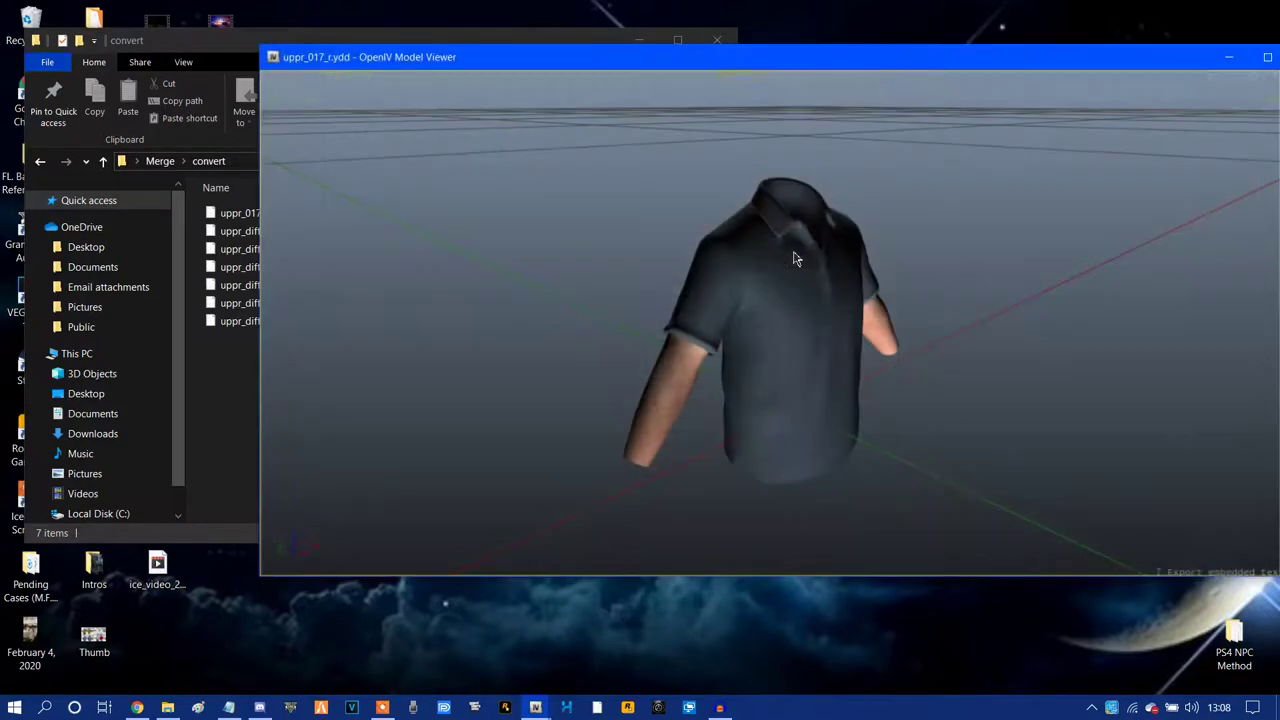
drag(792, 252, 823, 175)
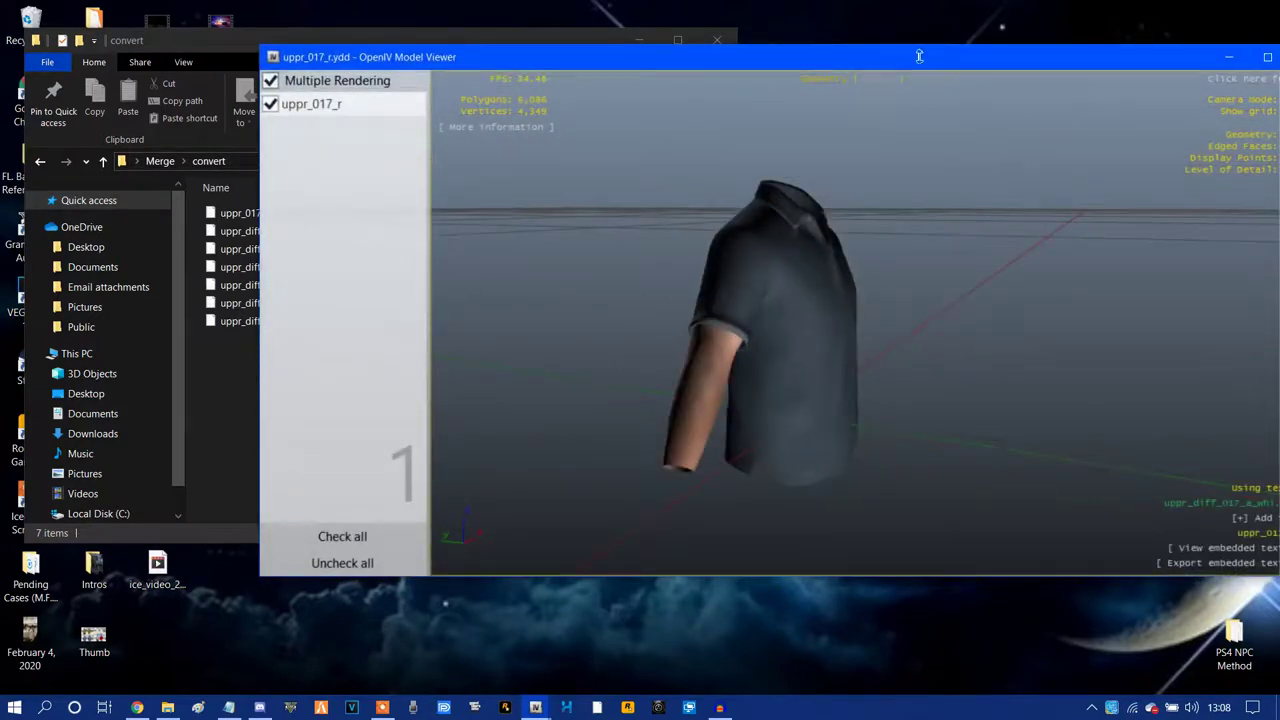
drag(919, 56, 576, 105)
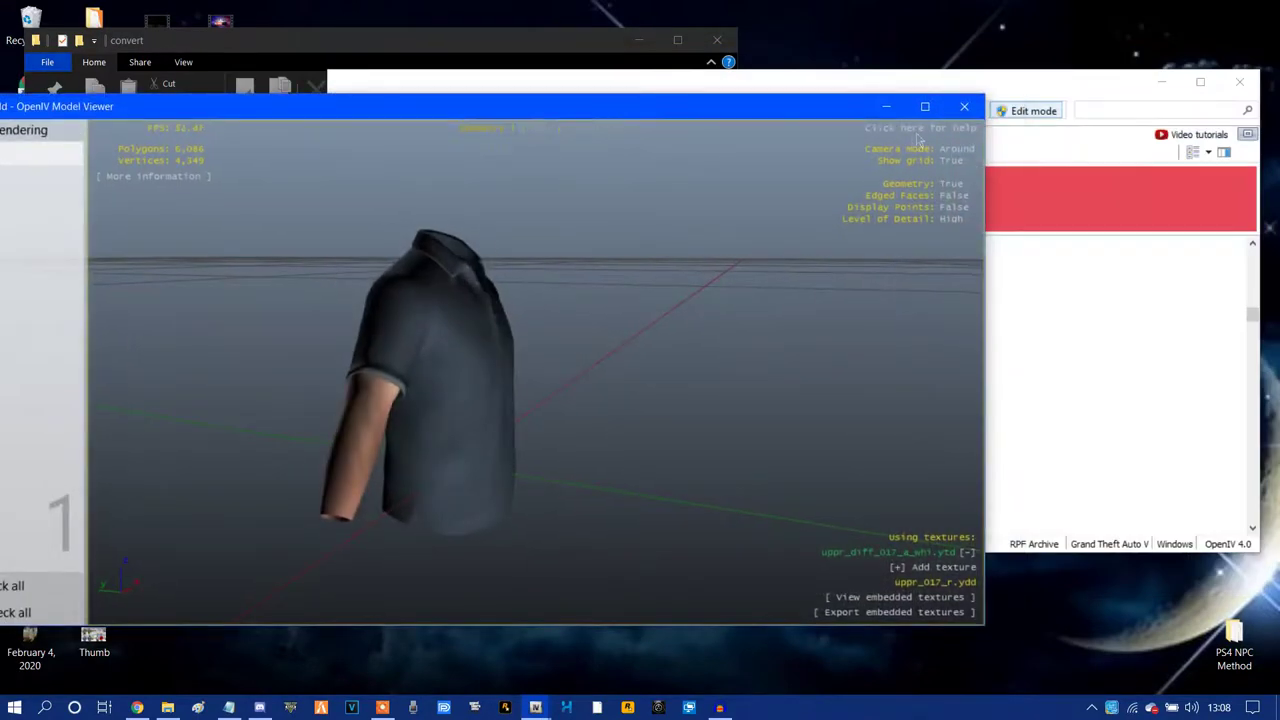
click(962, 108)
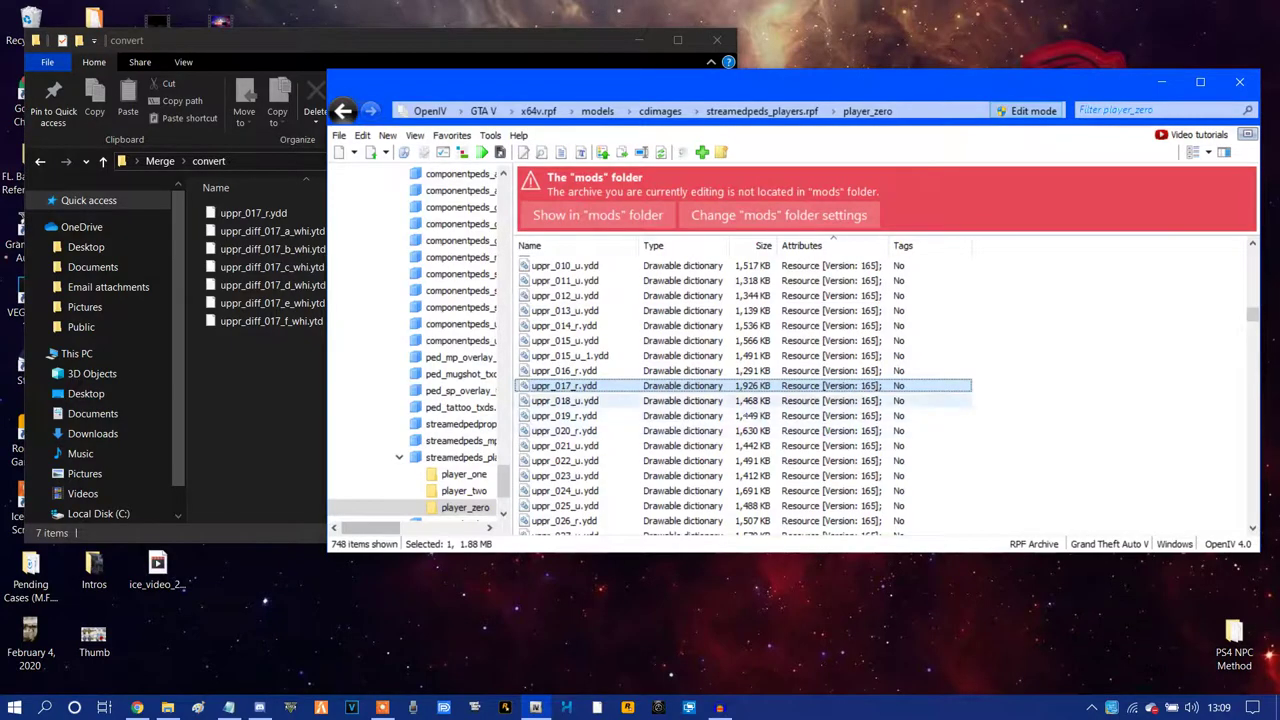
- Filter the player_zero folder by 017 to find the textures belonging to the shirt
scroll(700, 395, down, 20)
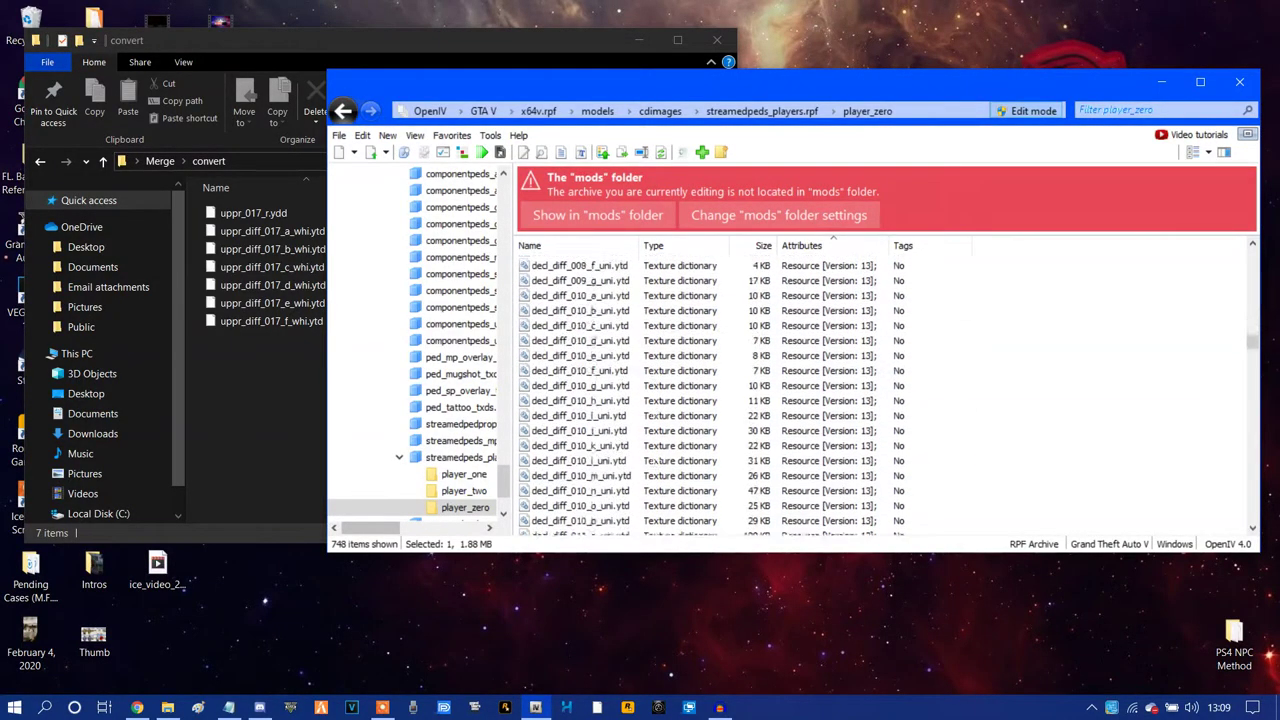
scroll(655, 400, down, 20)
scroll(430, 350, down, 3)
scroll(120, 340, down, 2)
scroll(655, 400, down, 20)
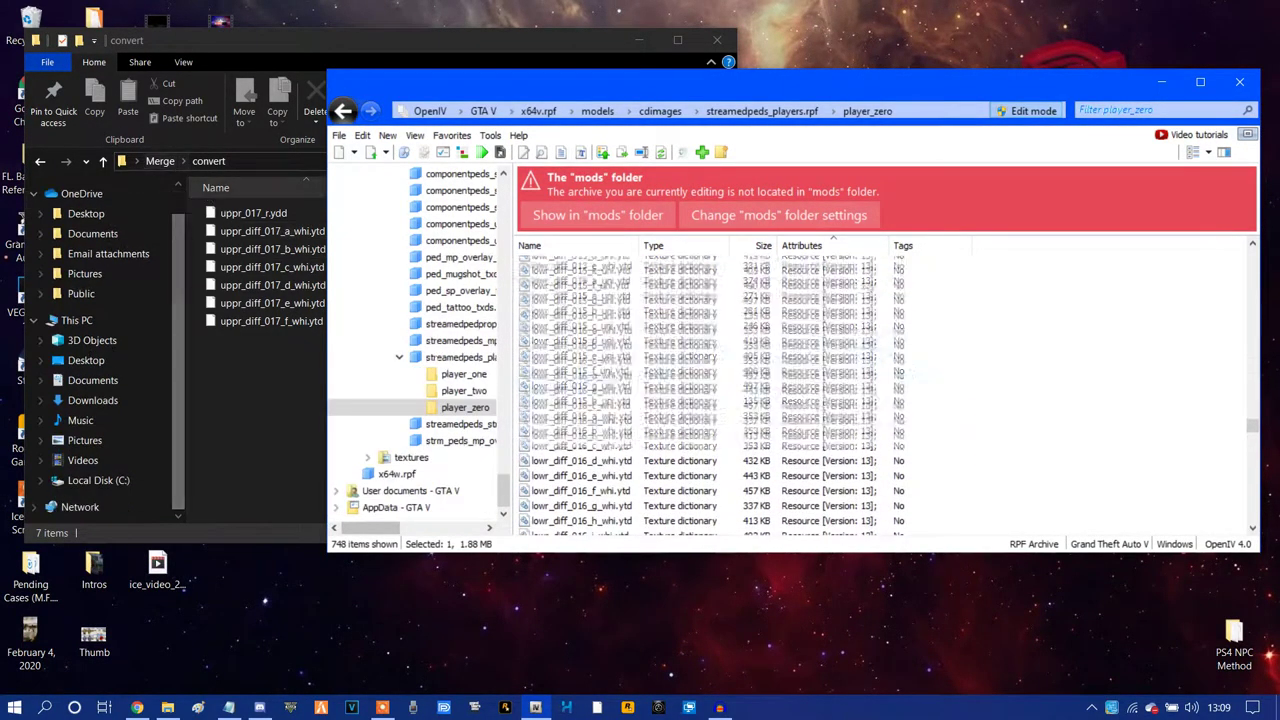
scroll(700, 395, down, 5)
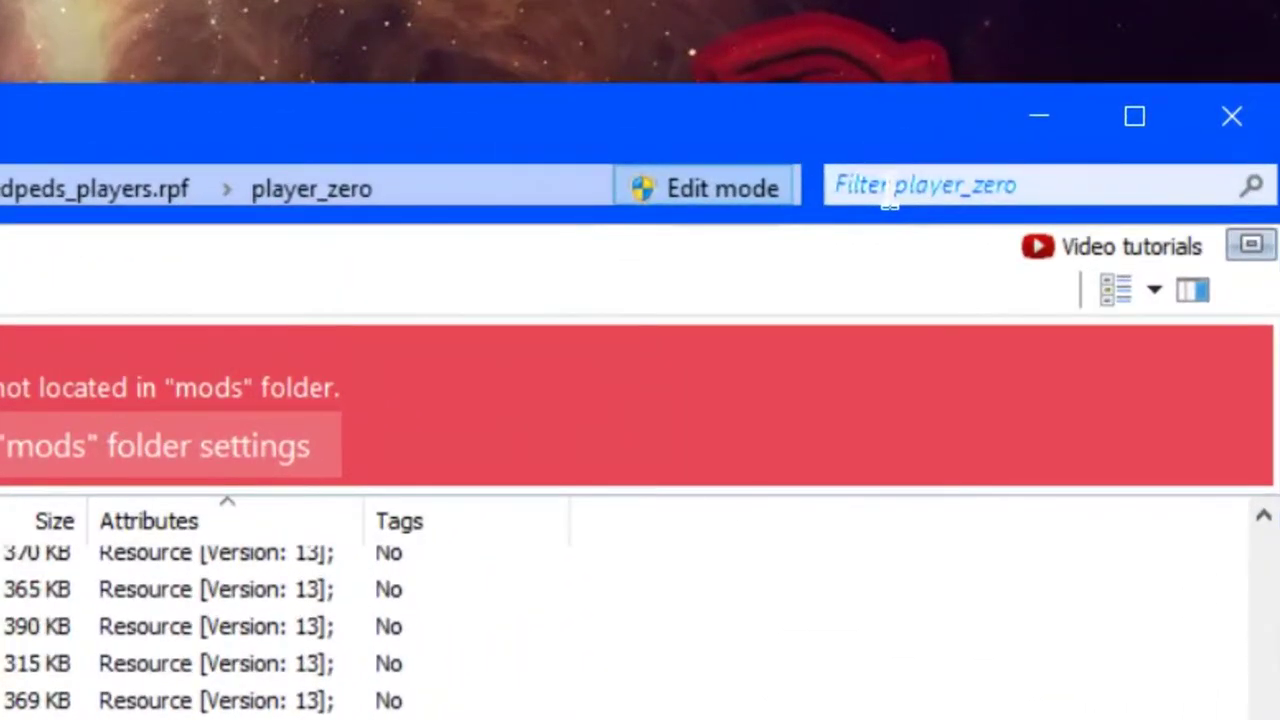
click(947, 176)
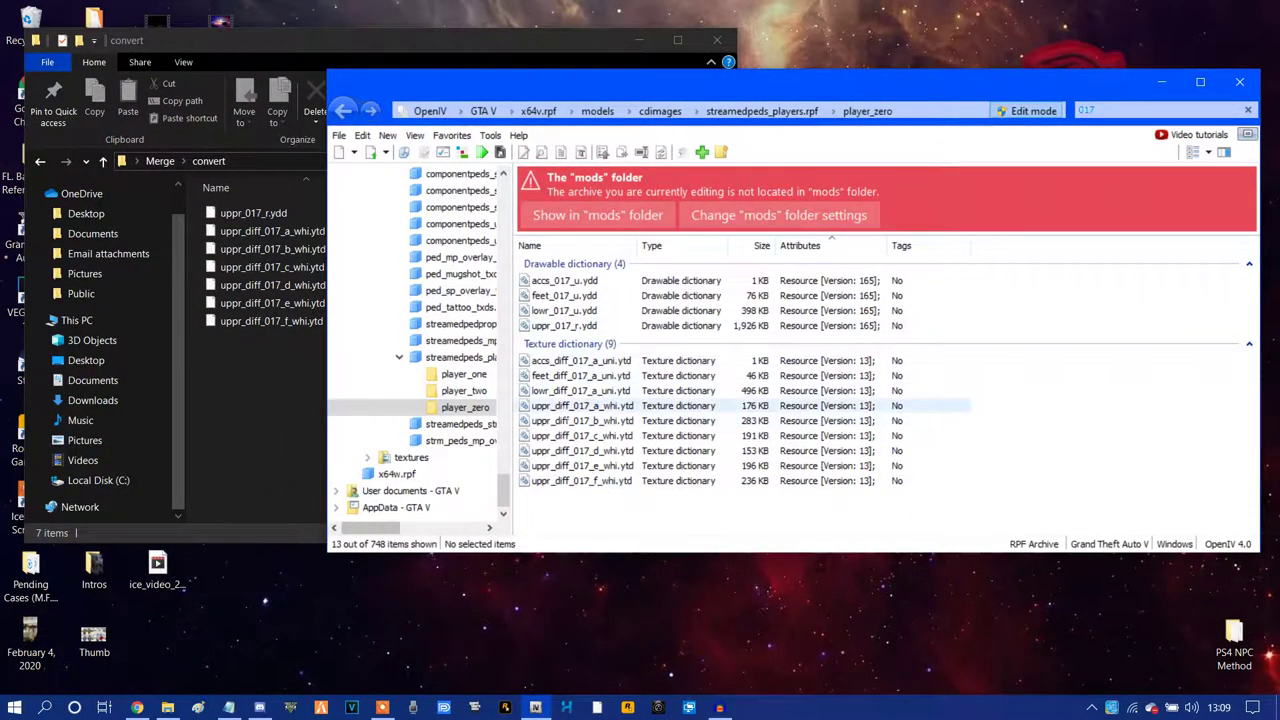
- View the textures uppr_diff_017_a_whi.ytd and uppr_diff_017_b_whi.ytd in the texture editor, closing each without changes
double_click(582, 406)
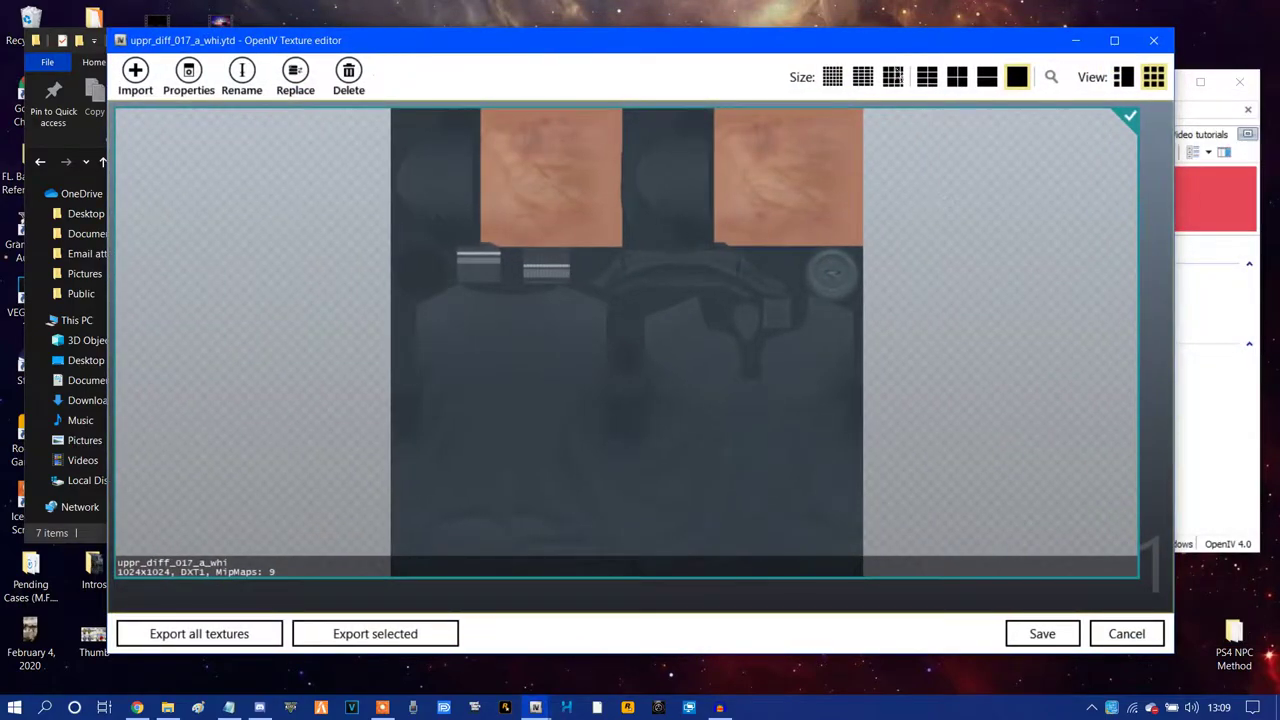
click(1152, 41)
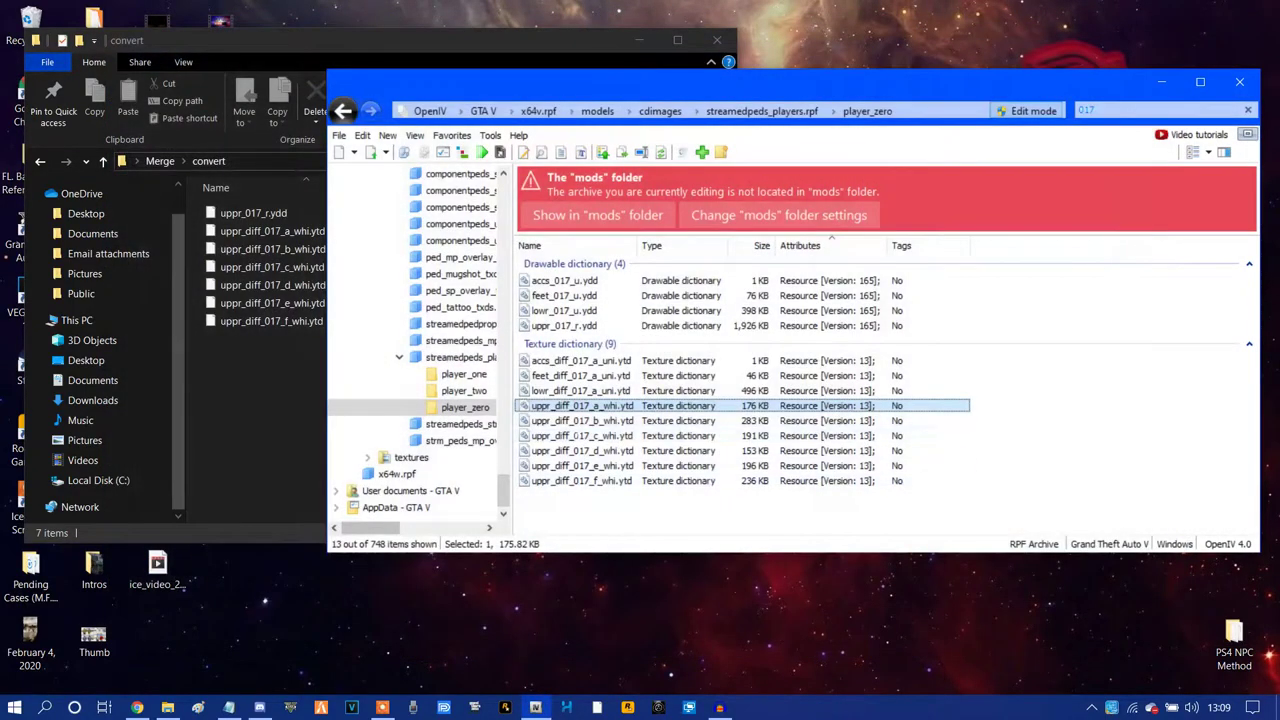
key(Down)
key(Return)
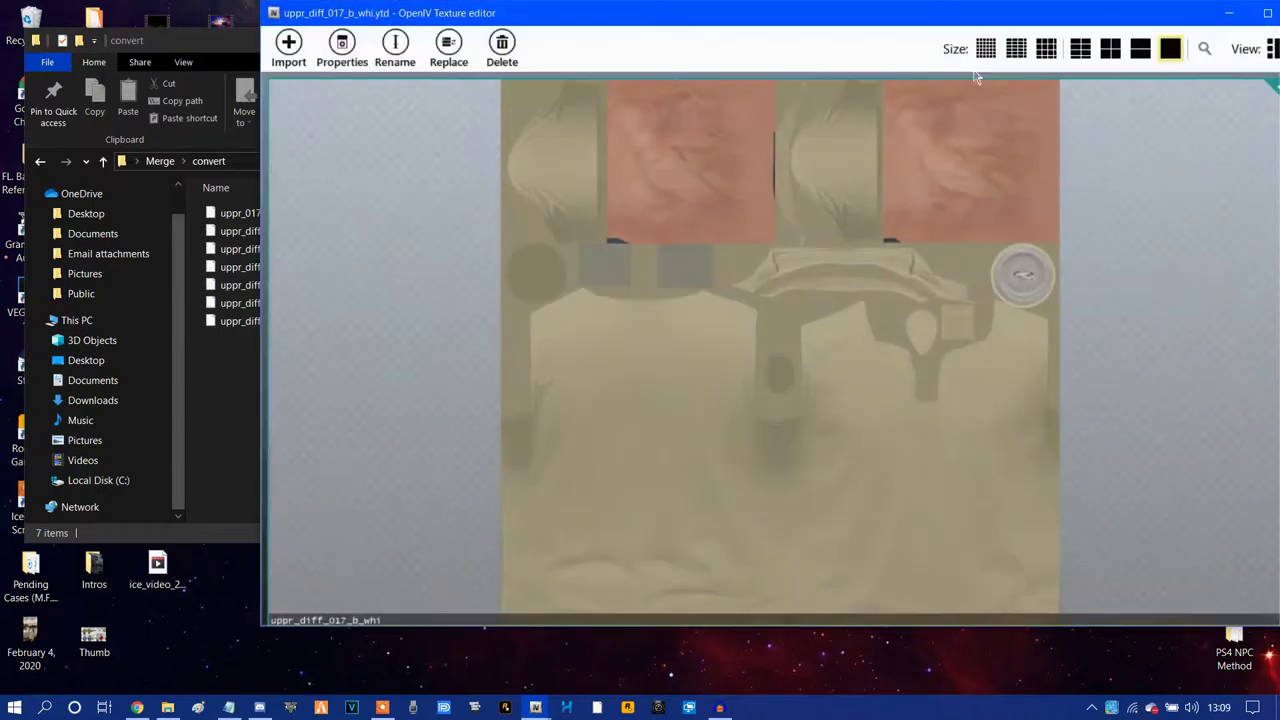
drag(880, 14, 733, 75)
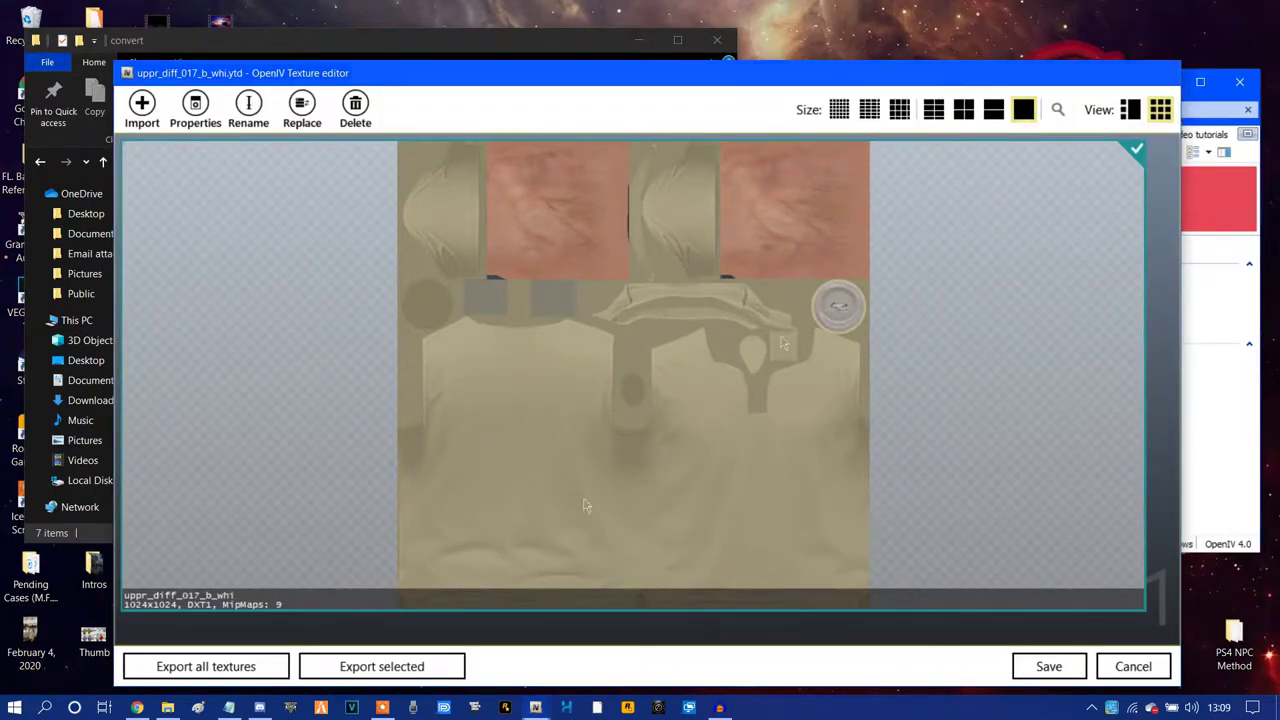
click(1159, 74)
drag(594, 508, 580, 437)
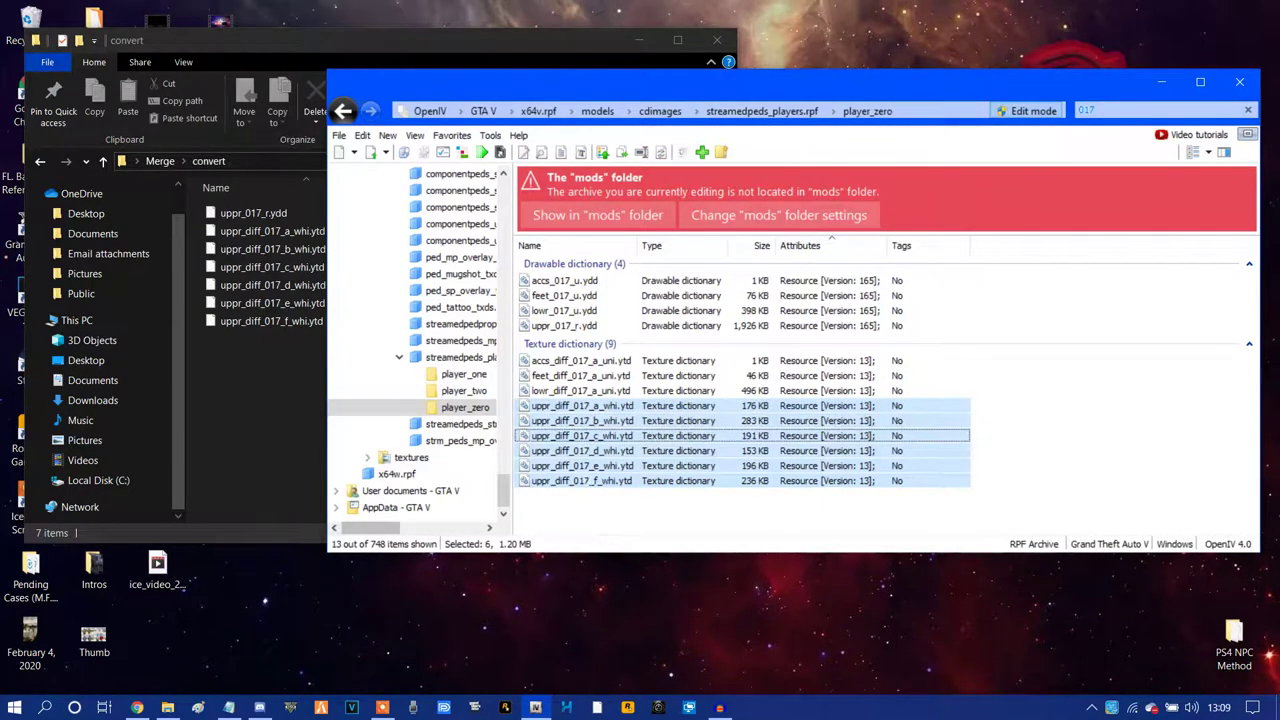
click(590, 510)
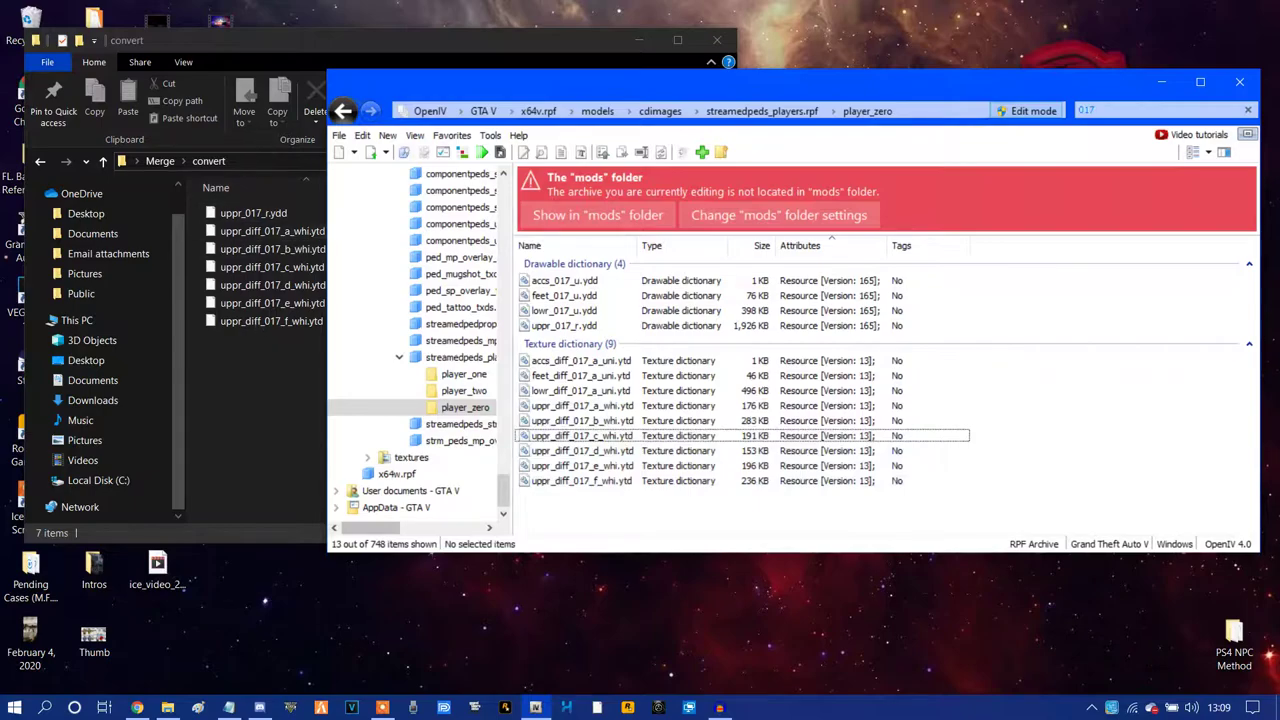
- Return to the GTA V root and open the dlcpacks folder located in mods/update/x64
click(489, 116)
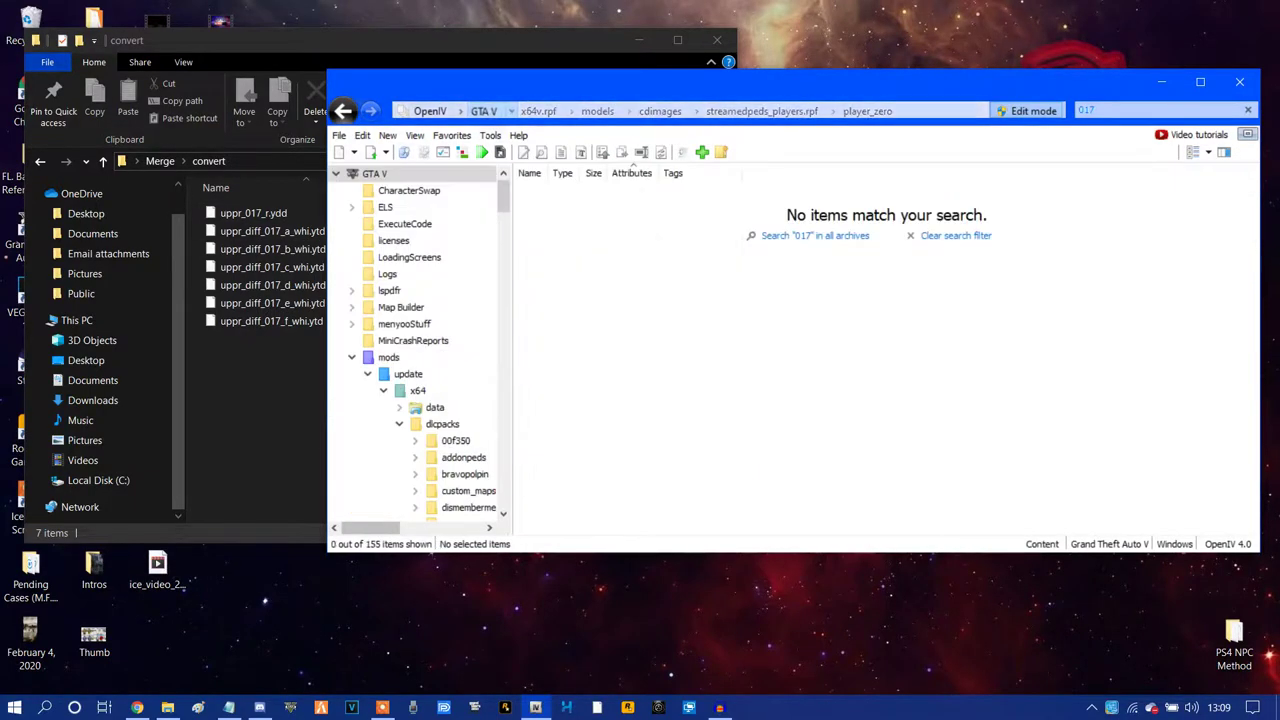
double_click(389, 358)
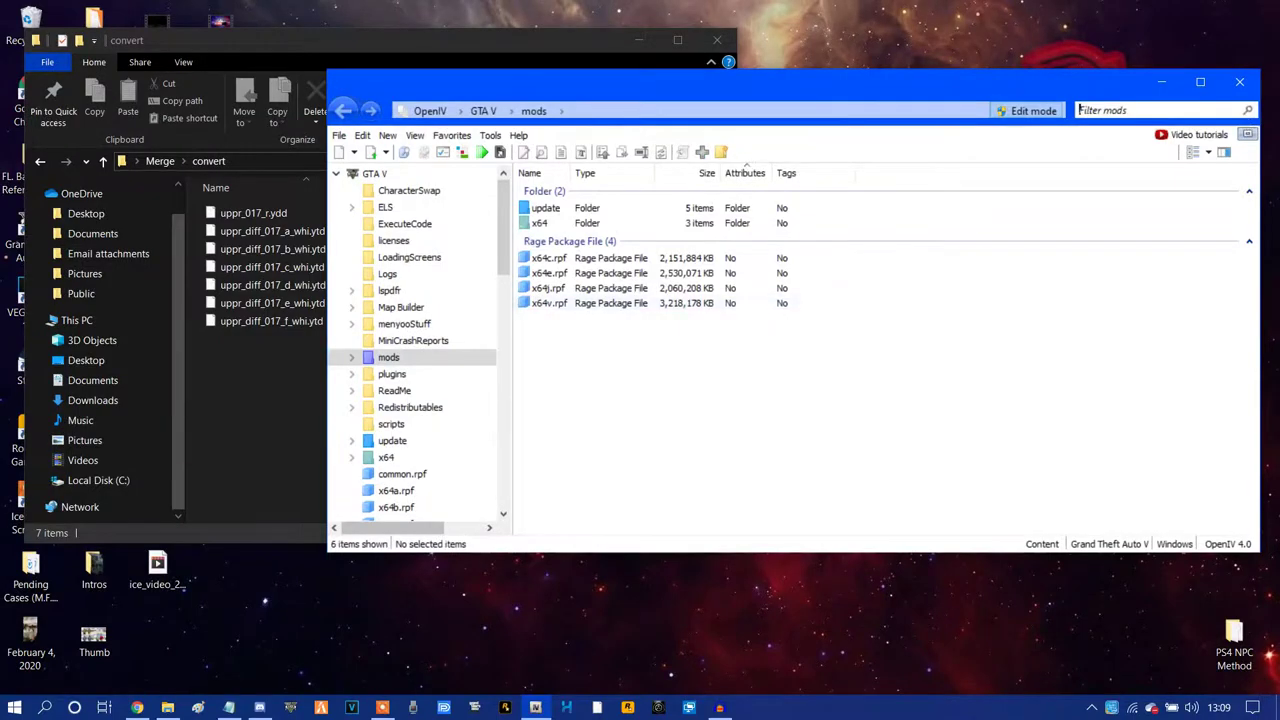
double_click(546, 208)
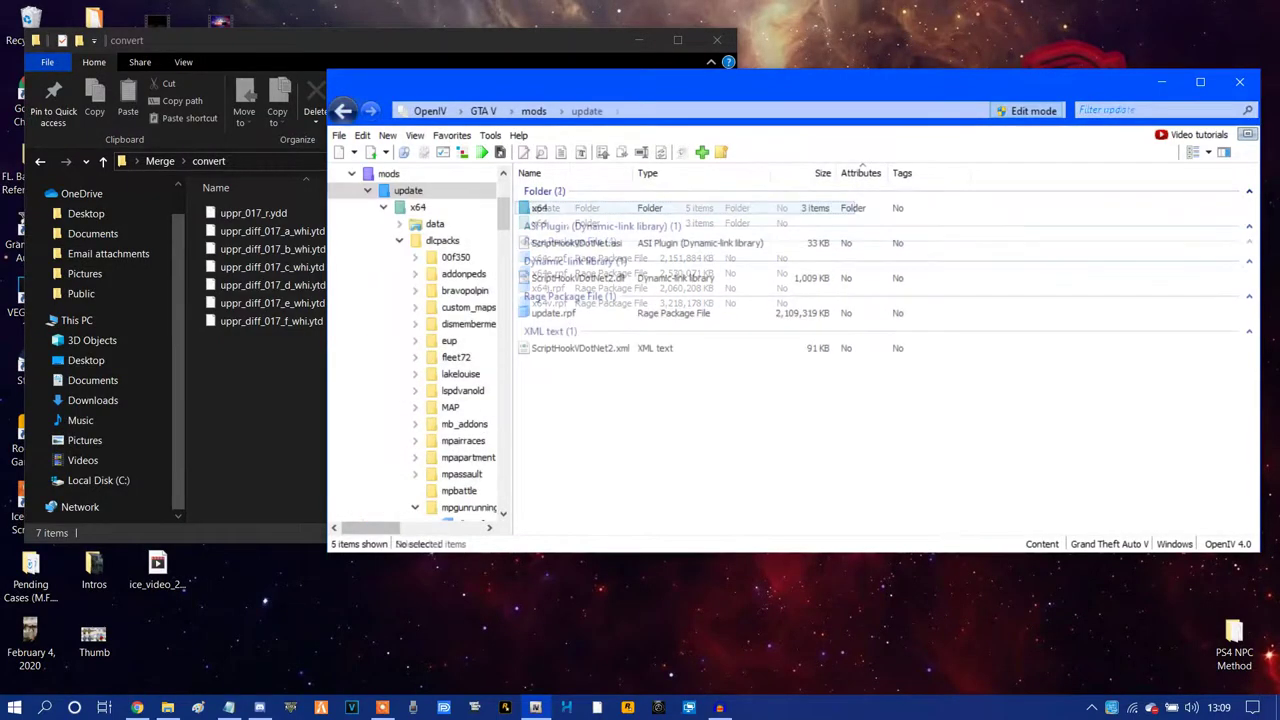
double_click(546, 208)
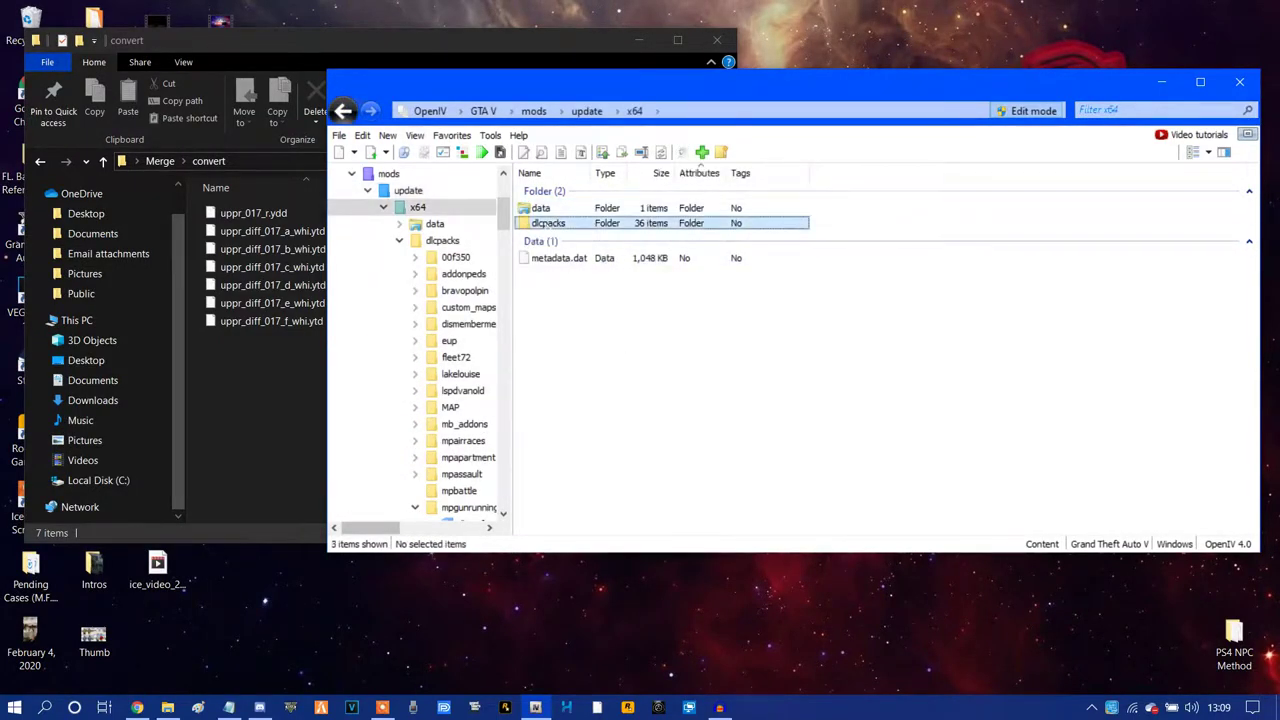
double_click(548, 223)
- Open the mpheist3 folder within dlcpacks and enter its dlc.rpf archive
scroll(700, 340, down, 2)
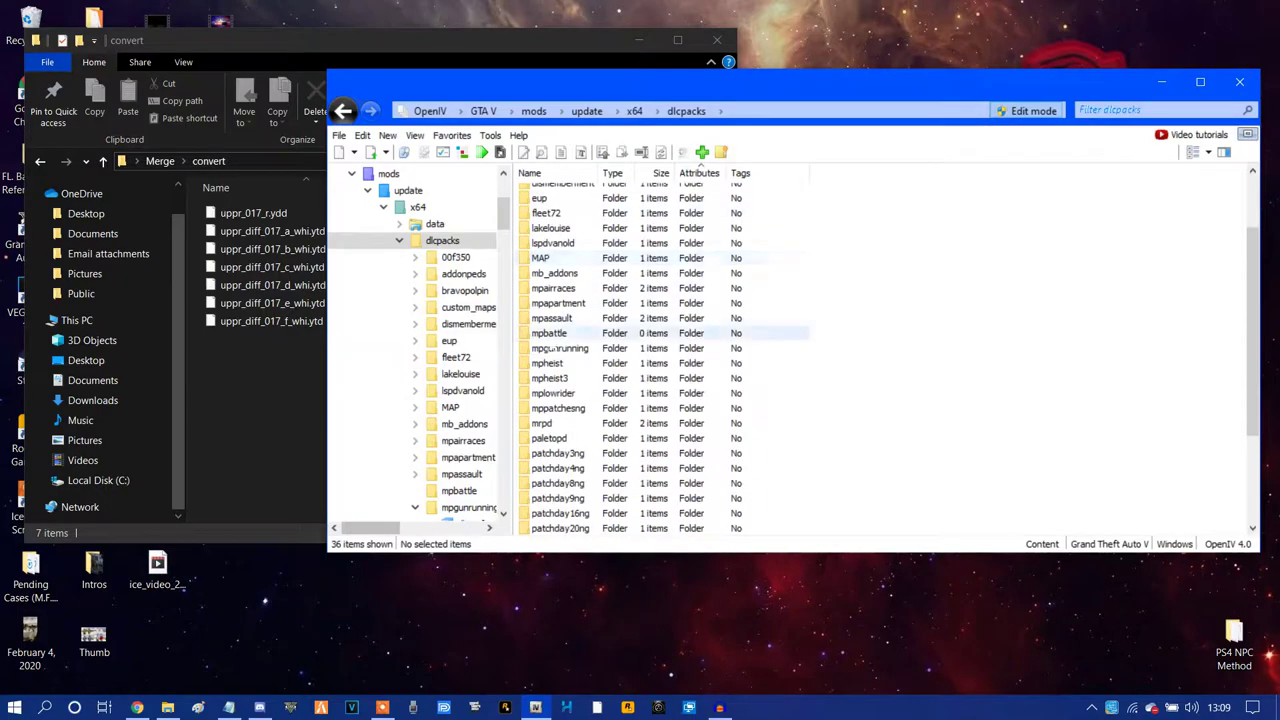
scroll(650, 350, down, 1)
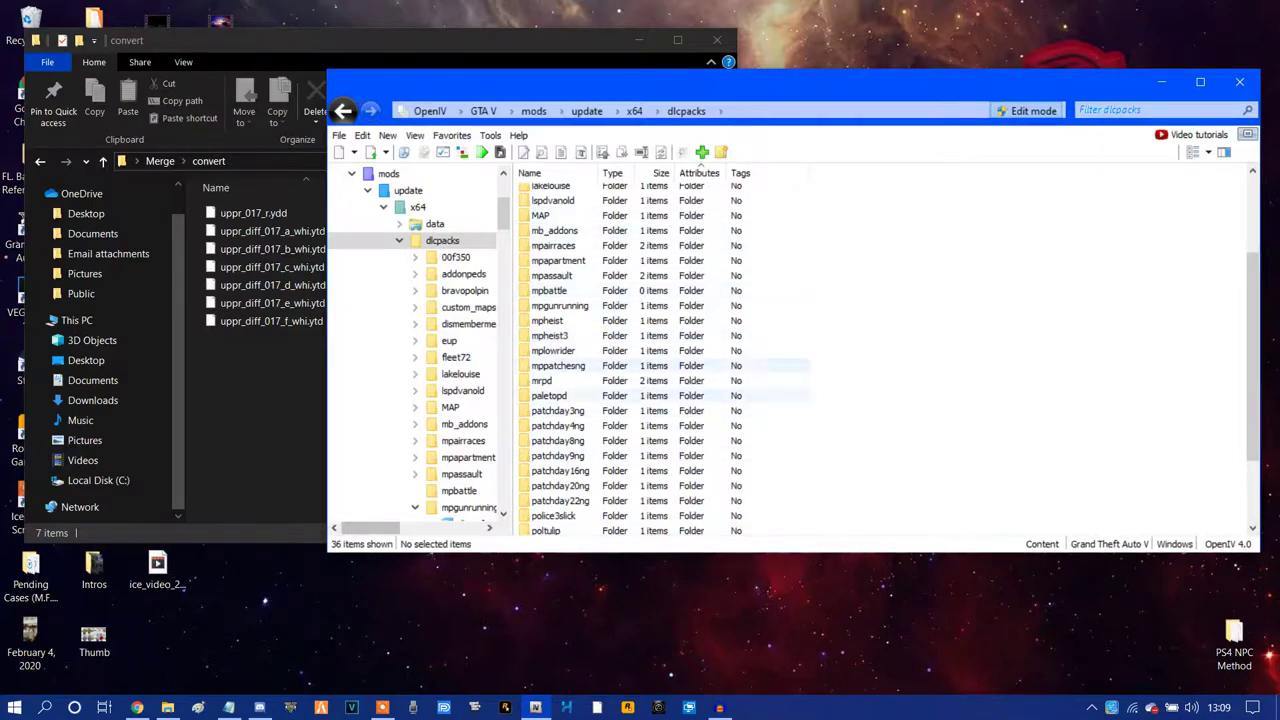
double_click(548, 335)
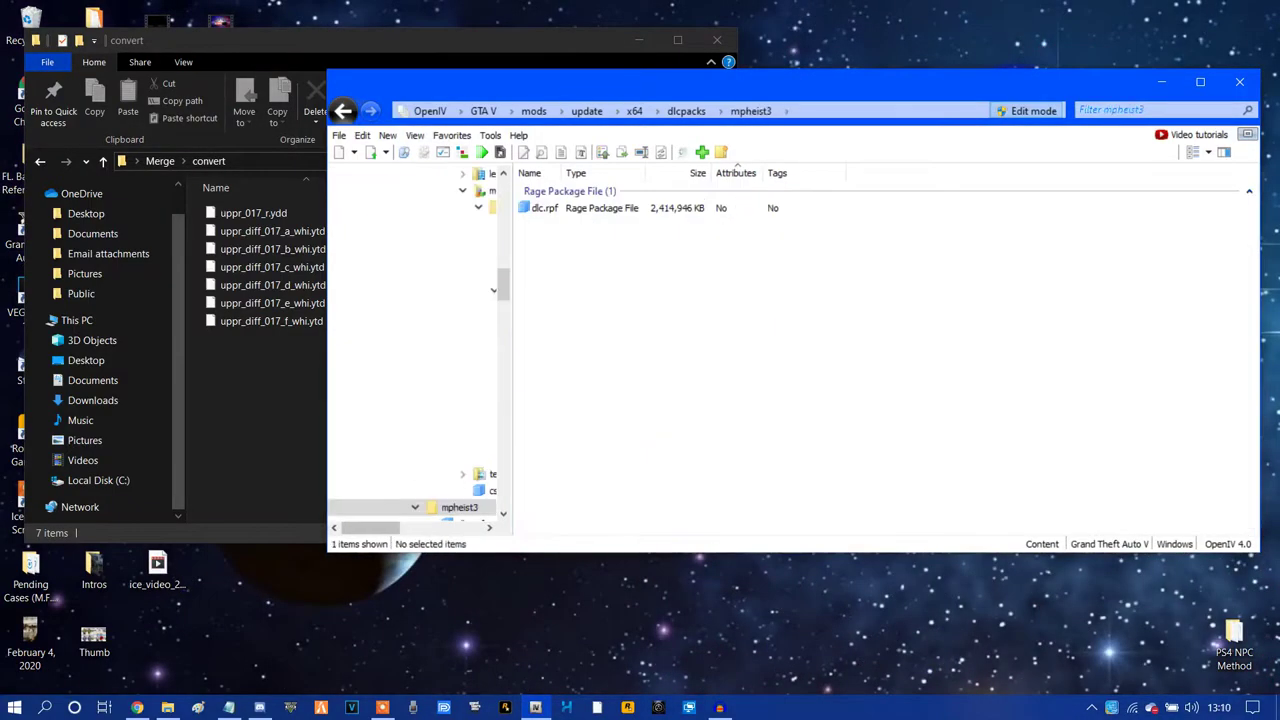
double_click(545, 208)
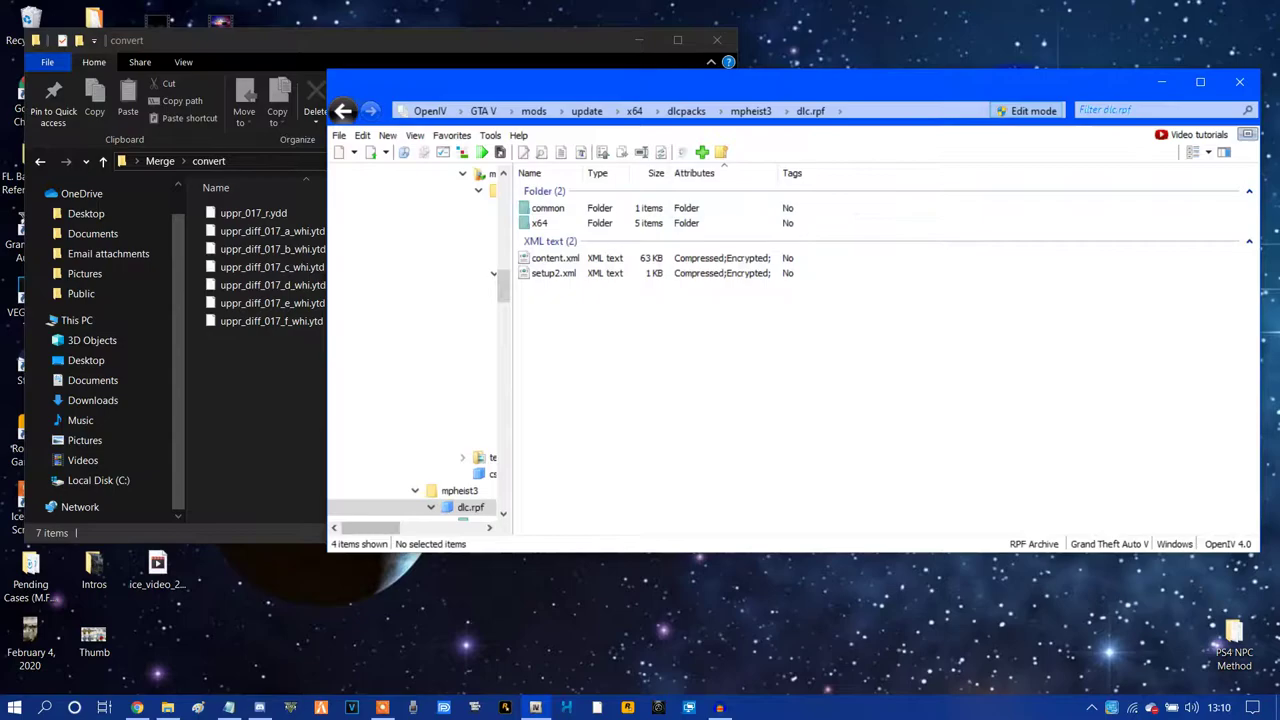
double_click(547, 208)
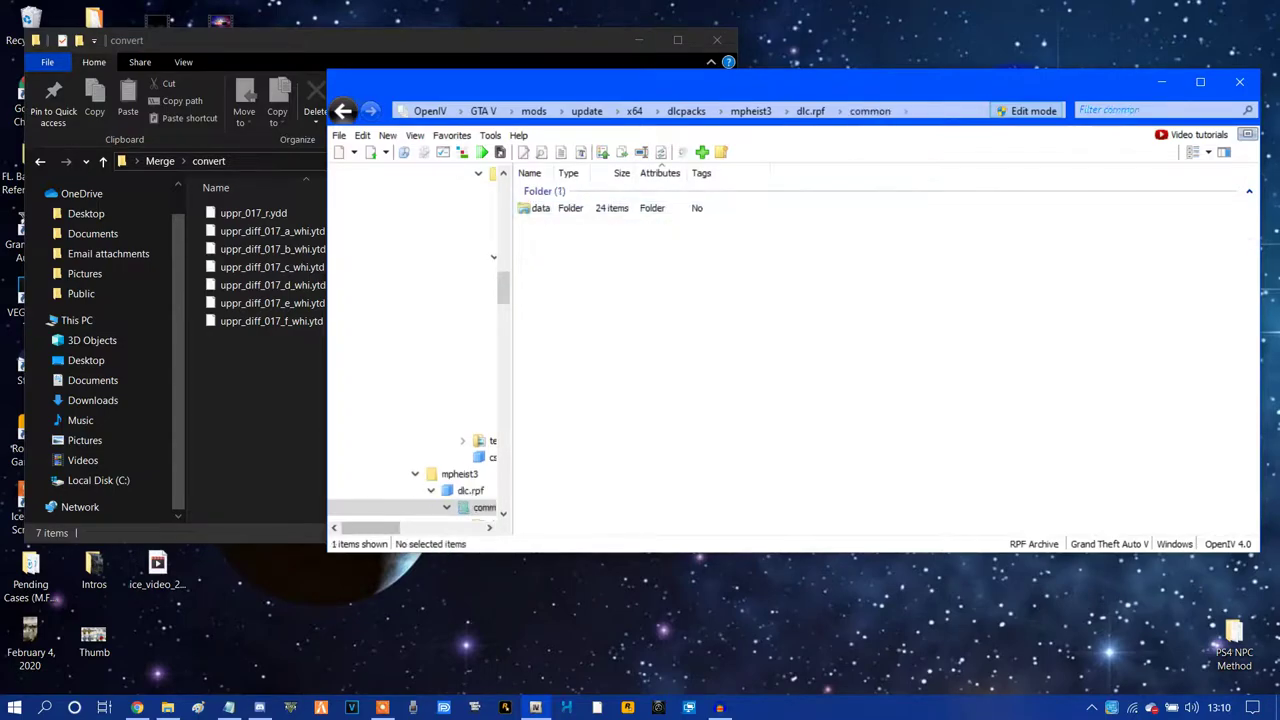
double_click(540, 208)
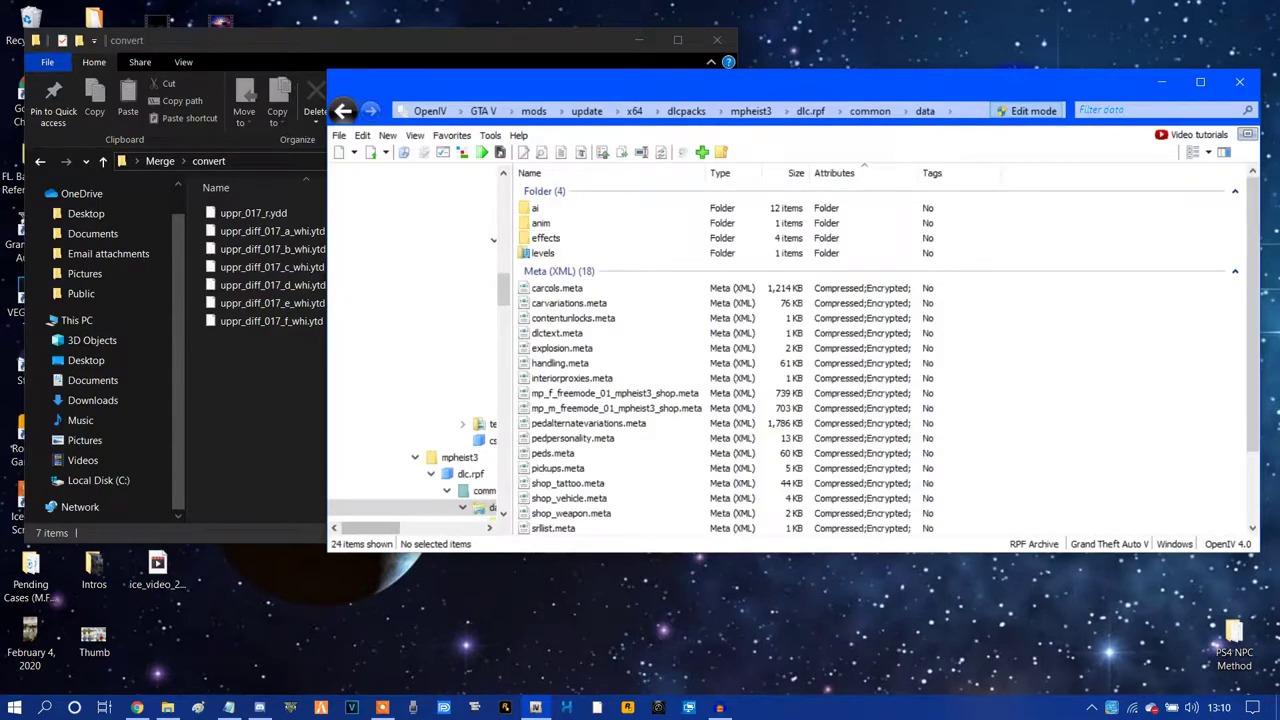
click(343, 110)
click(343, 110)
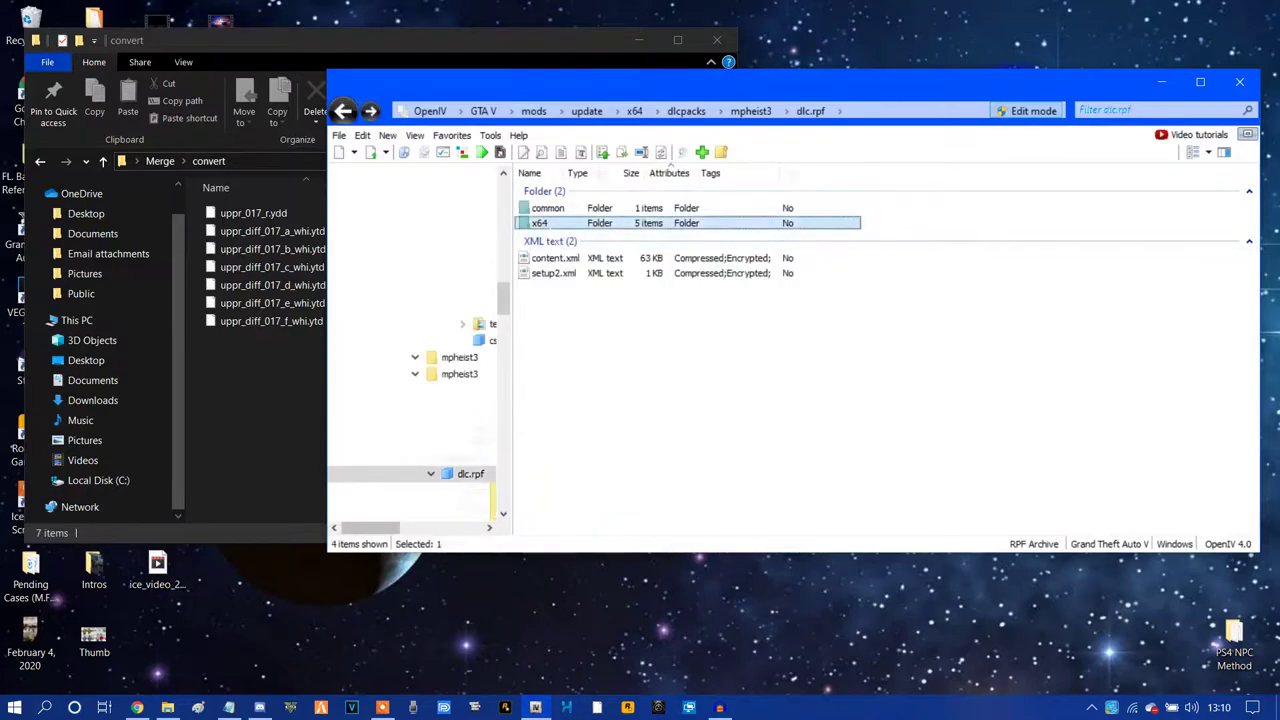
- Within the mpheist3 dlc.rpf archive, open x64/models/cdimages and select the mpheist3_male.rpf package
click(343, 110)
double_click(545, 268)
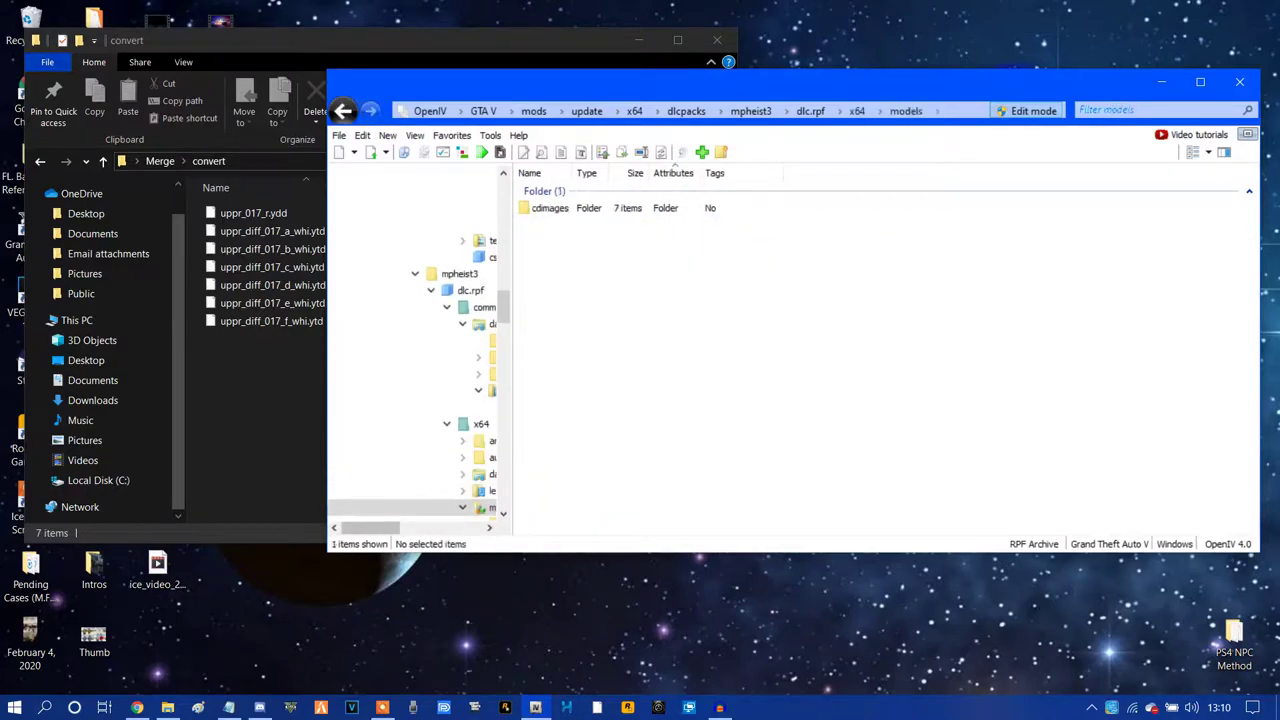
double_click(548, 208)
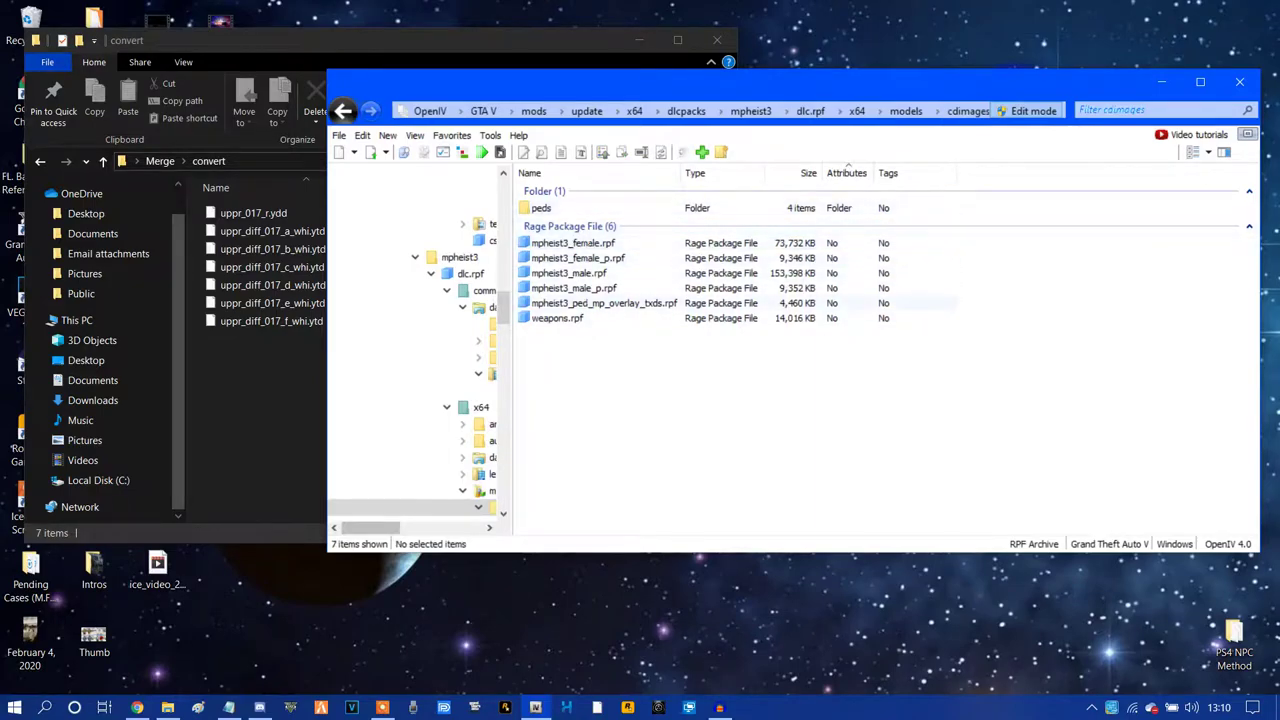
click(576, 272)
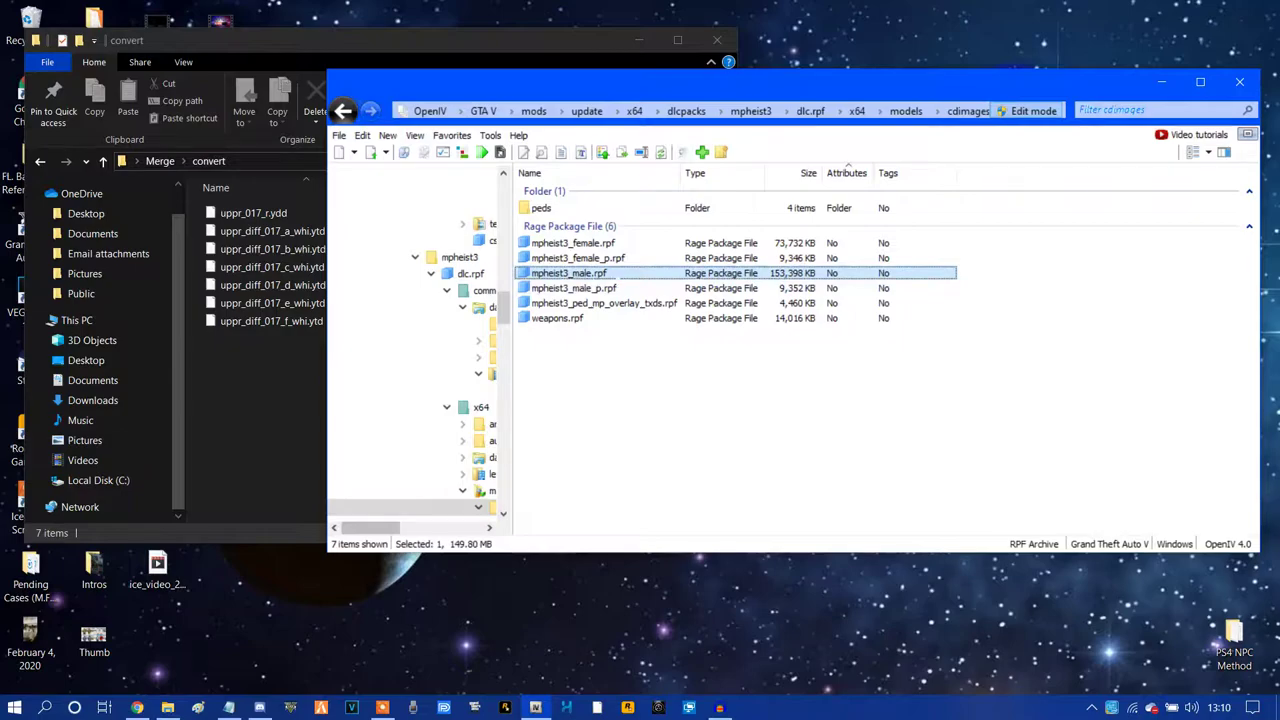
- Open the mp_m_freemode_01_mp_m_heist3 folder inside mpheist3_male.rpf and filter its files by "jbib"
double_click(576, 273)
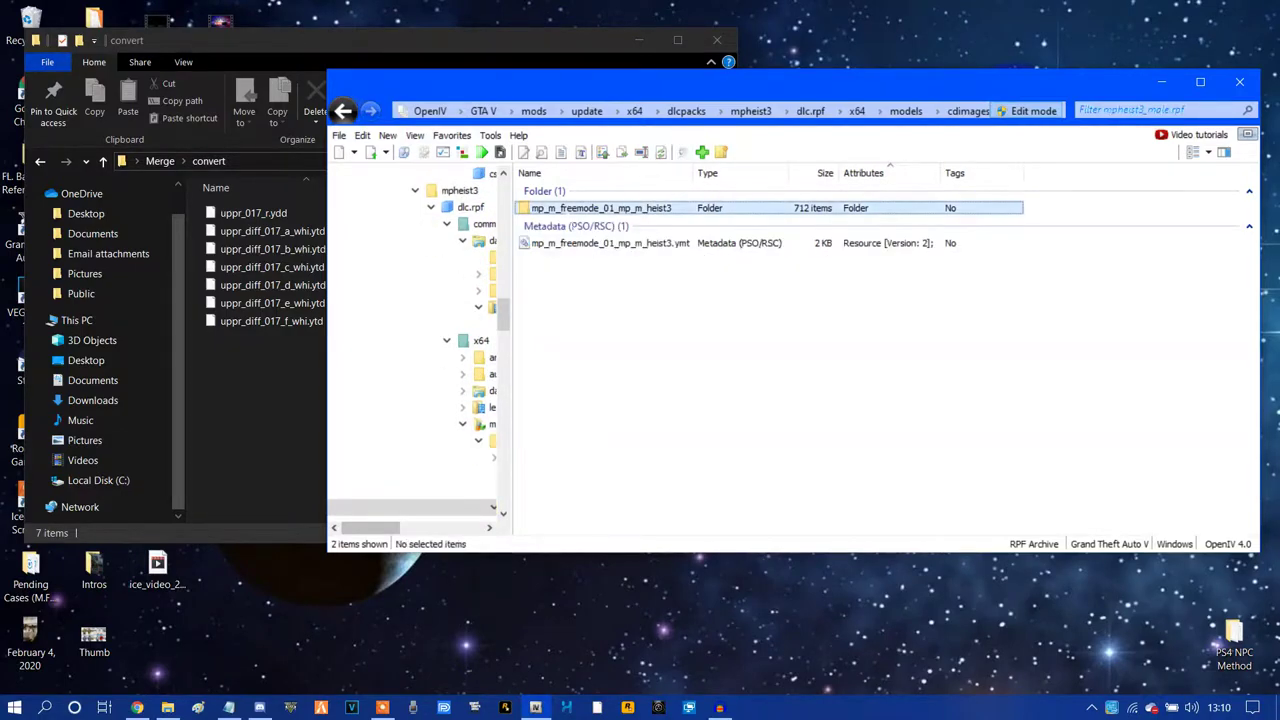
double_click(601, 208)
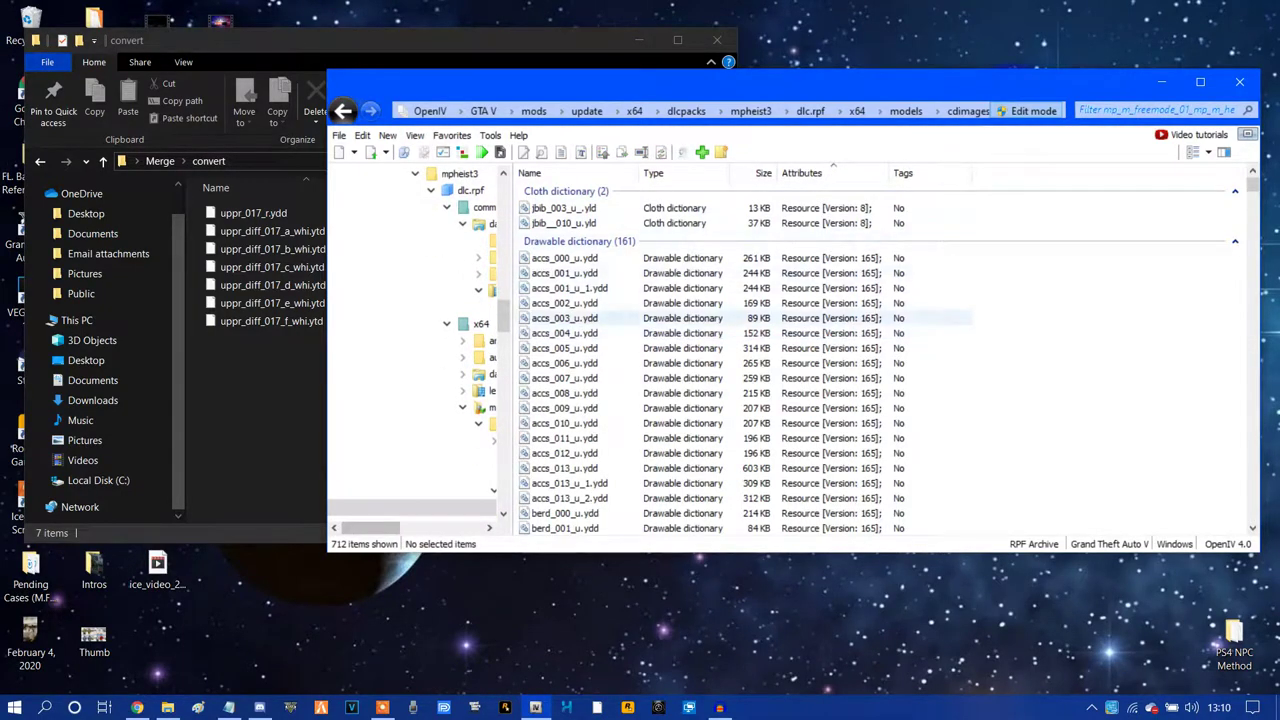
scroll(740, 340, down, 20)
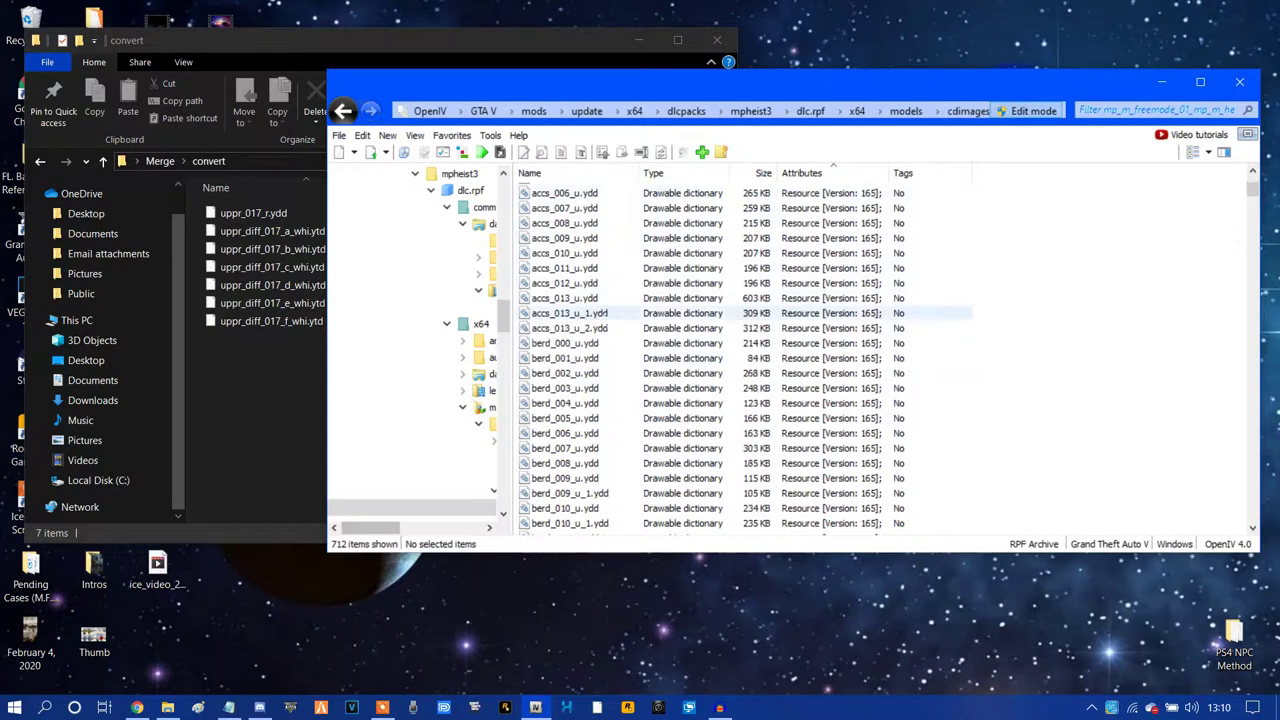
scroll(740, 340, up, 20)
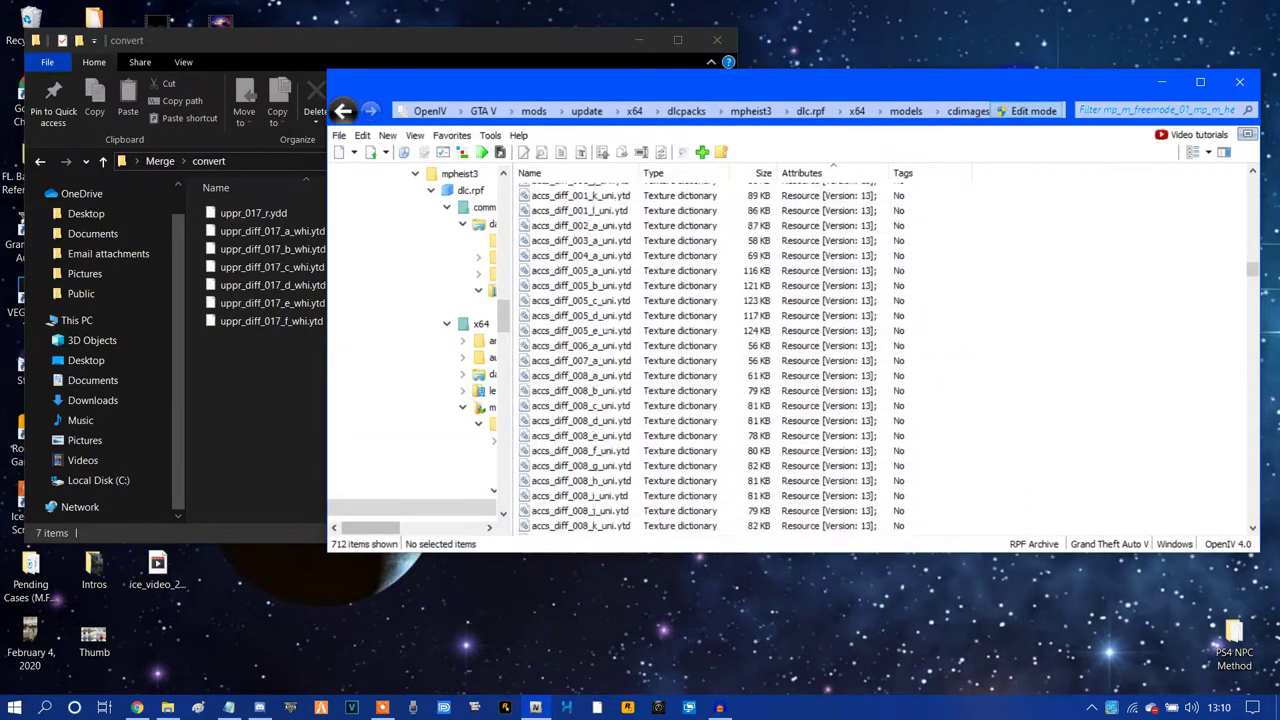
scroll(740, 340, up, 1)
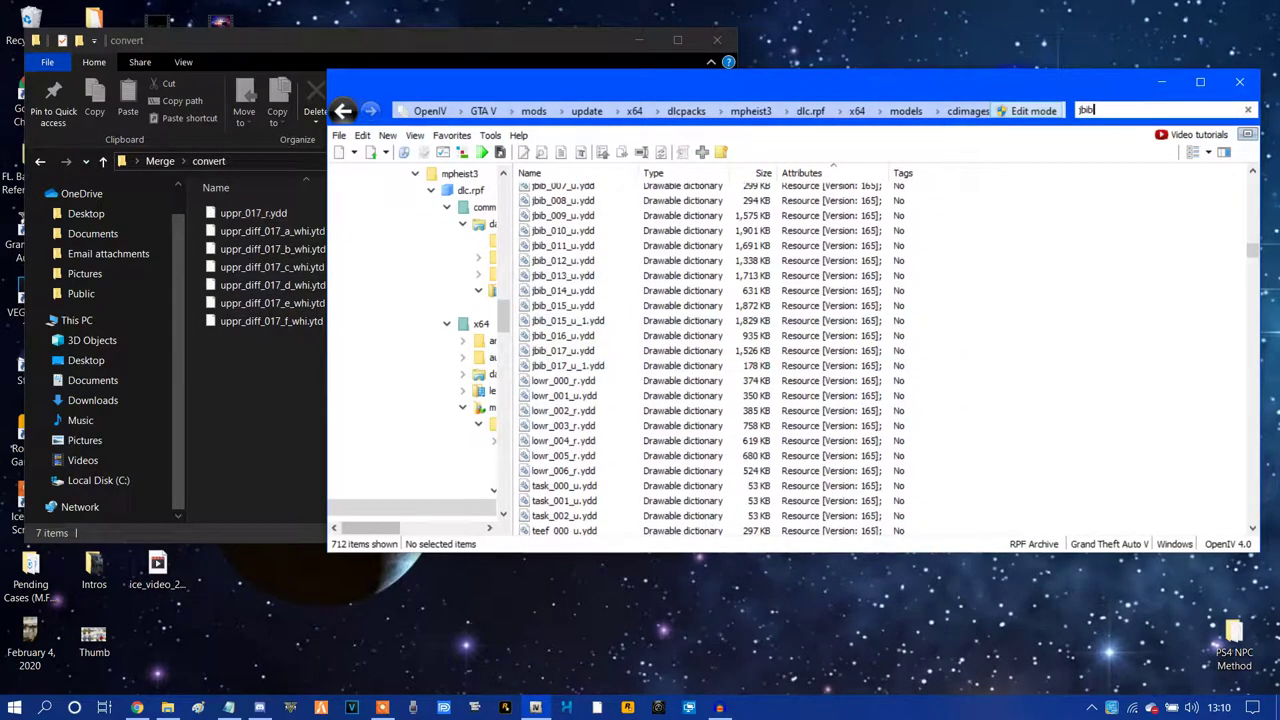
key(Return)
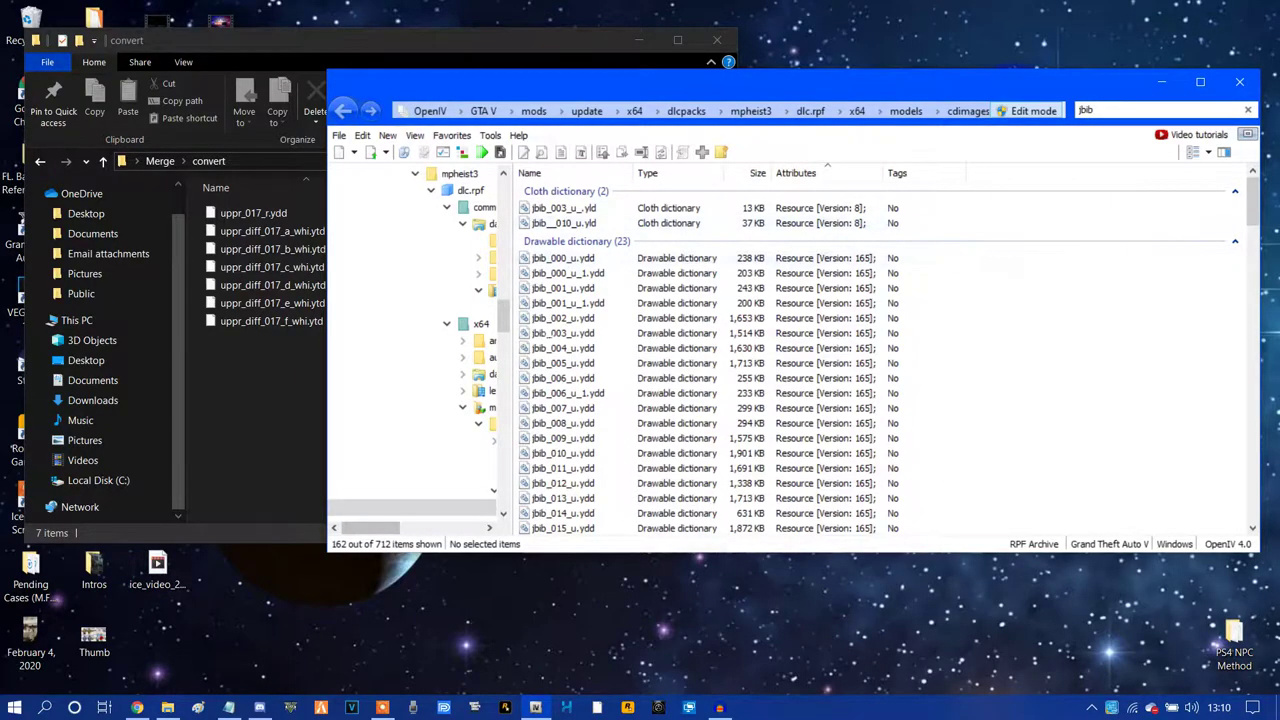
- Preview the models jbib_017_u.ydd, jbib_016_u.ydd and jbib_015_u.ydd in the model viewer, closing each one after viewing
scroll(790, 360, down, 20)
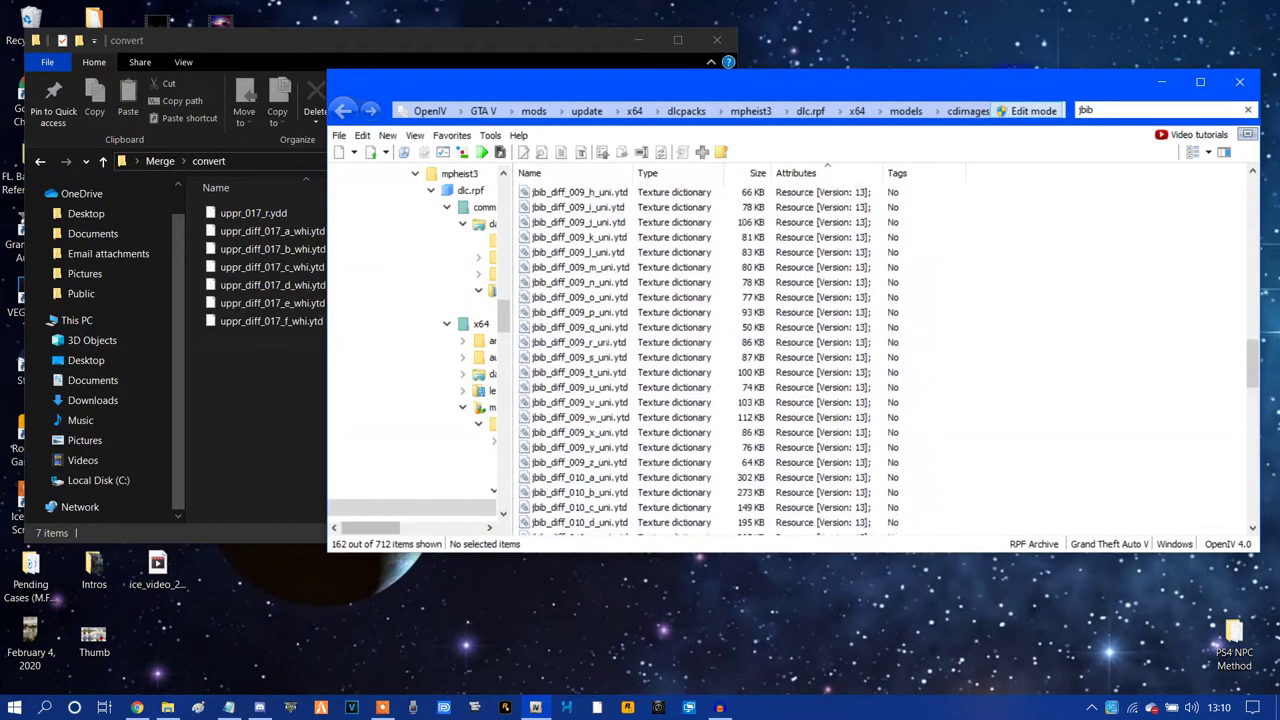
scroll(541, 412, up, 15)
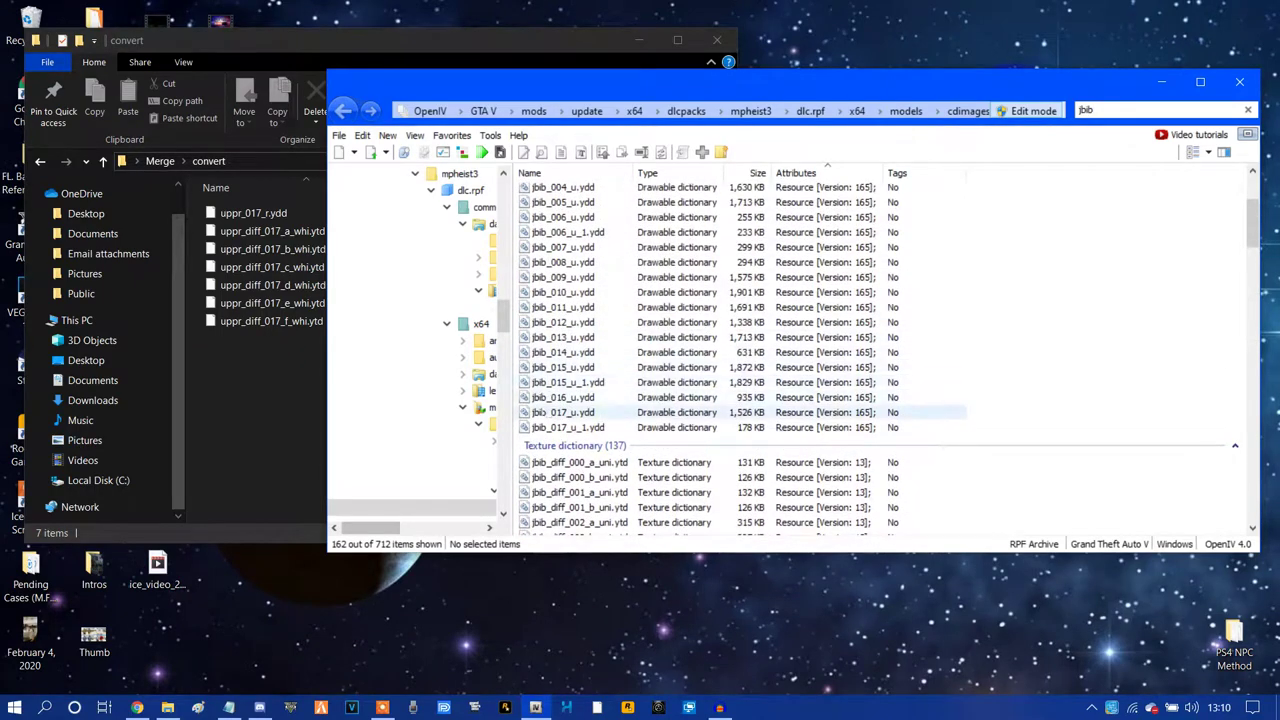
click(541, 412)
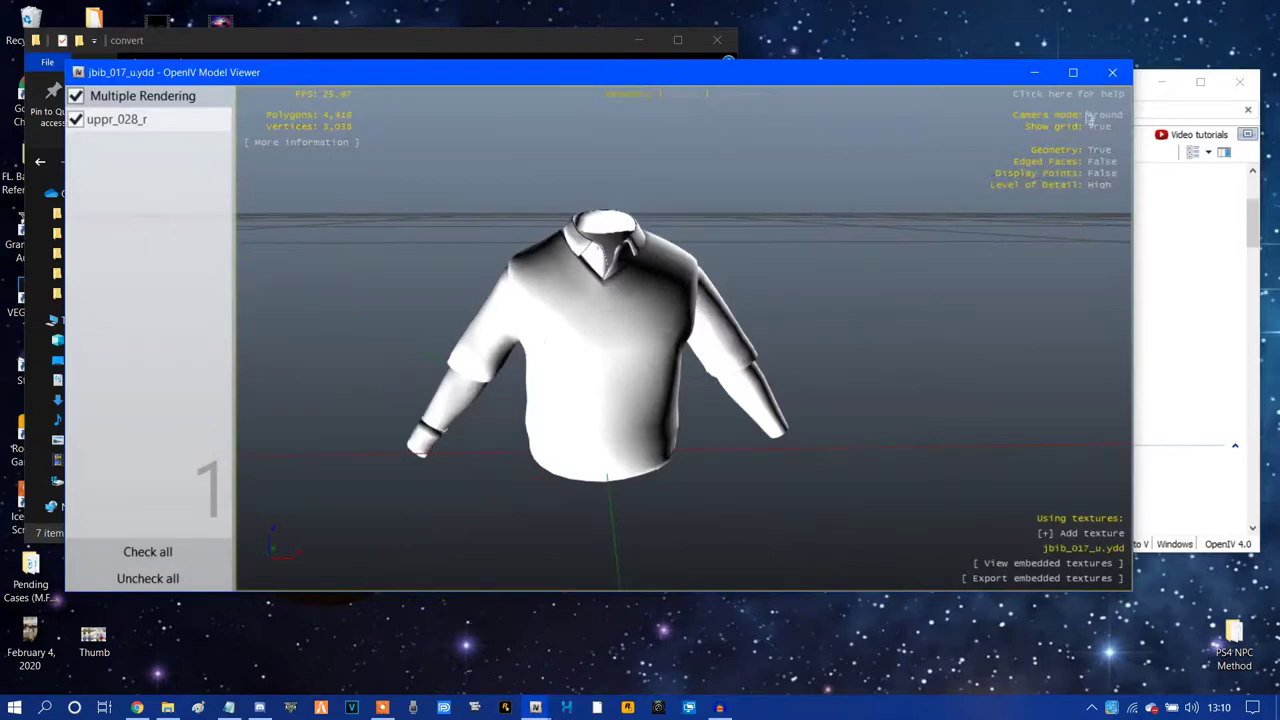
click(1112, 76)
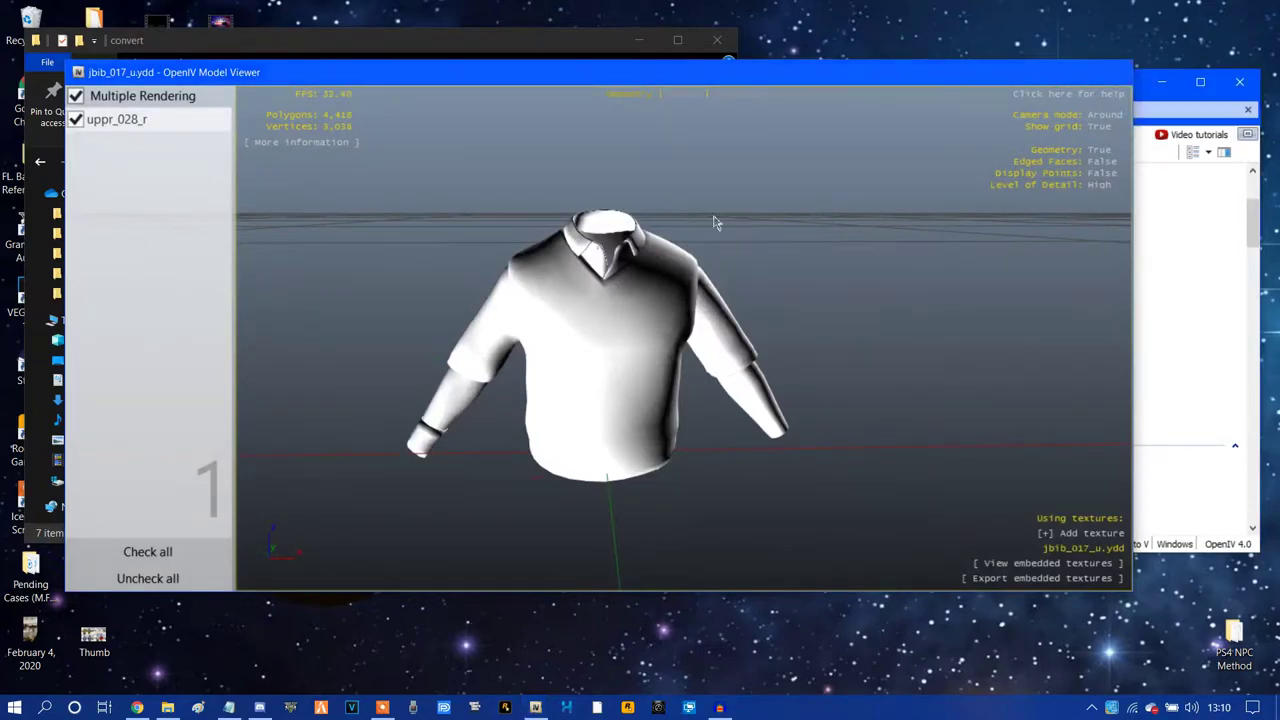
double_click(566, 398)
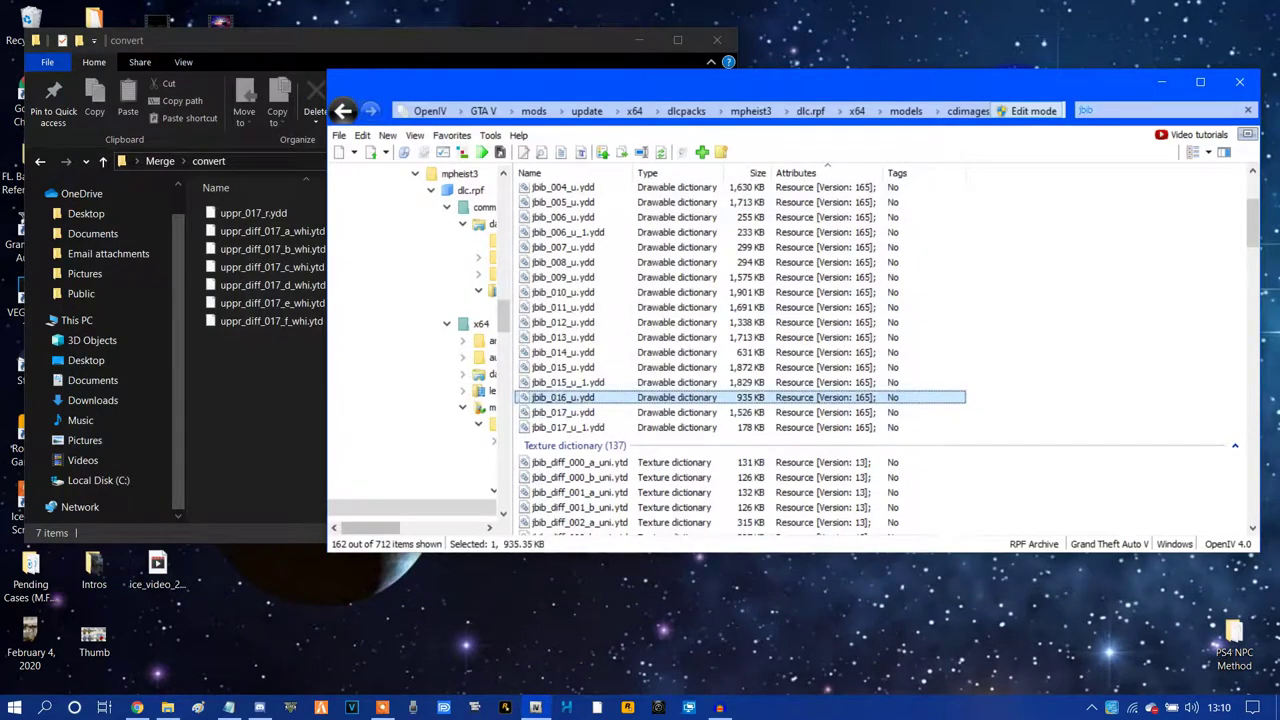
key(Return)
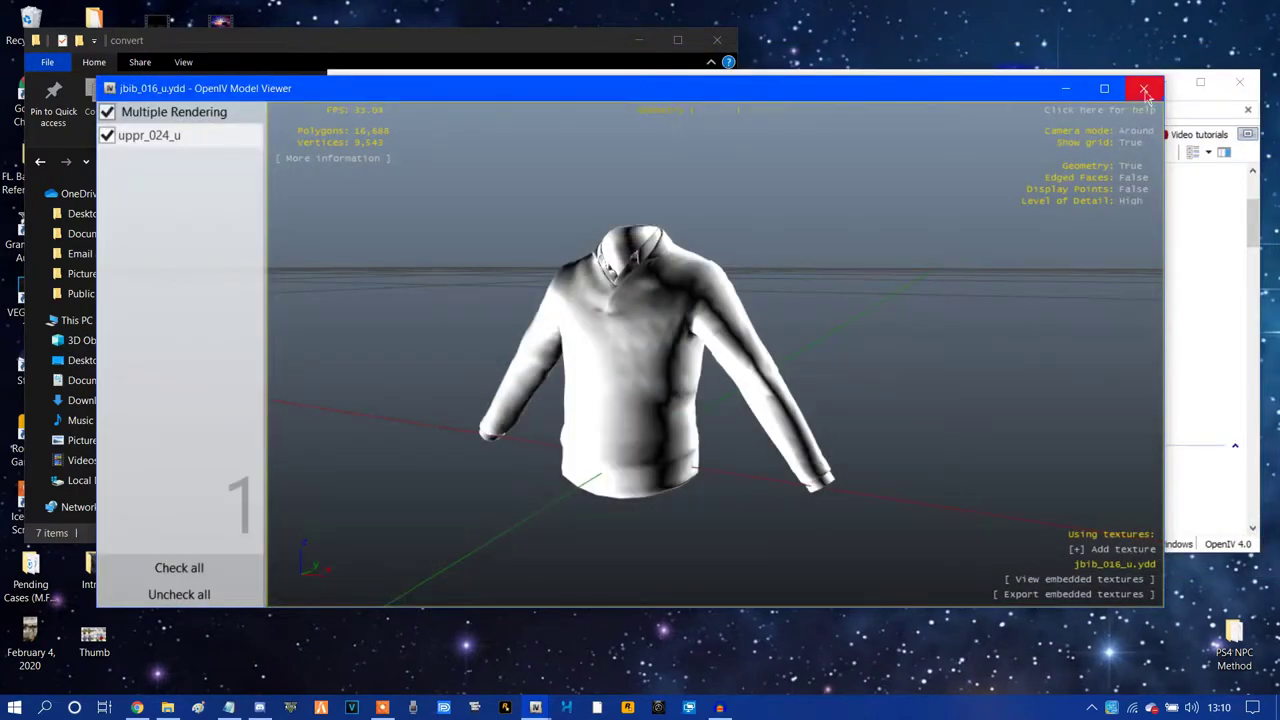
click(1145, 90)
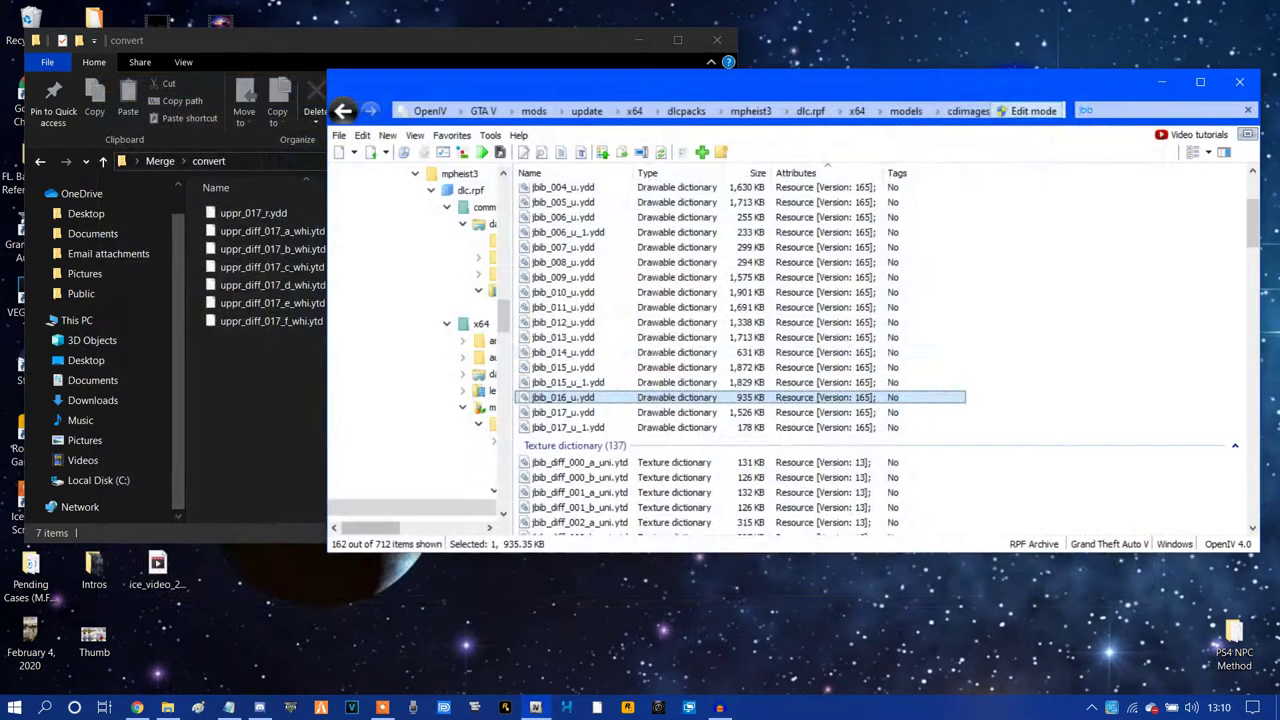
click(565, 367)
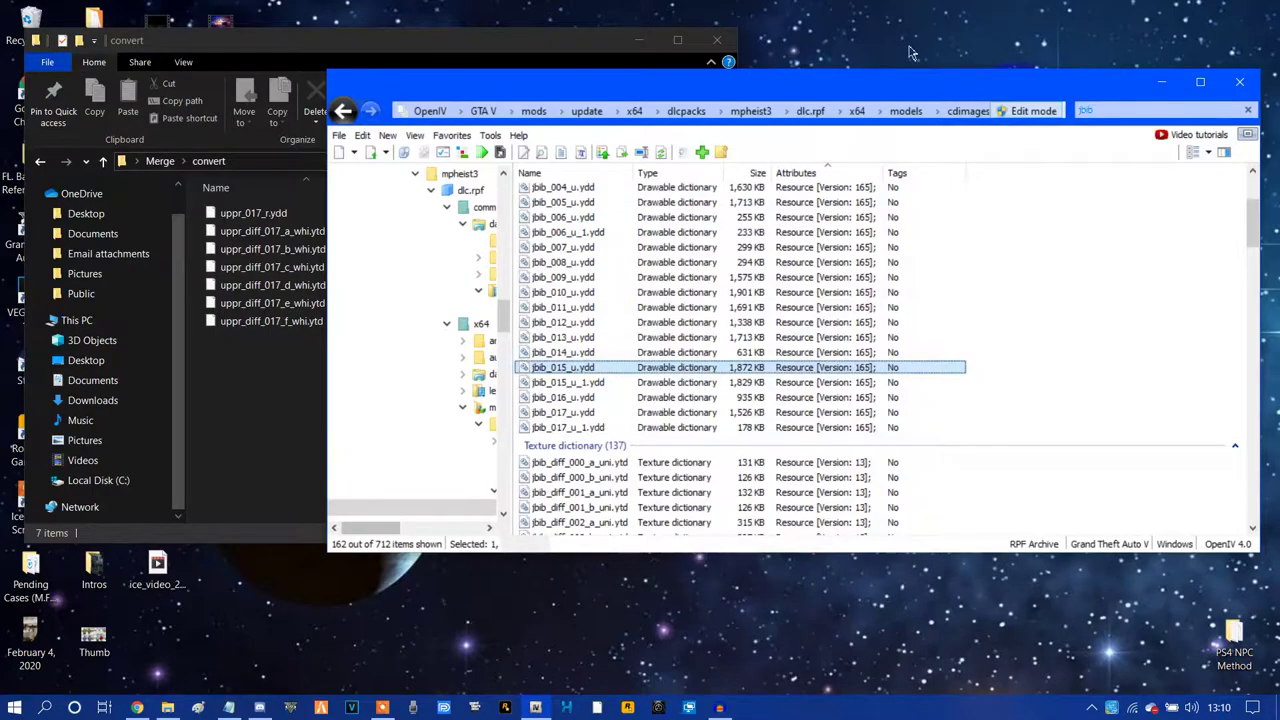
key(Return)
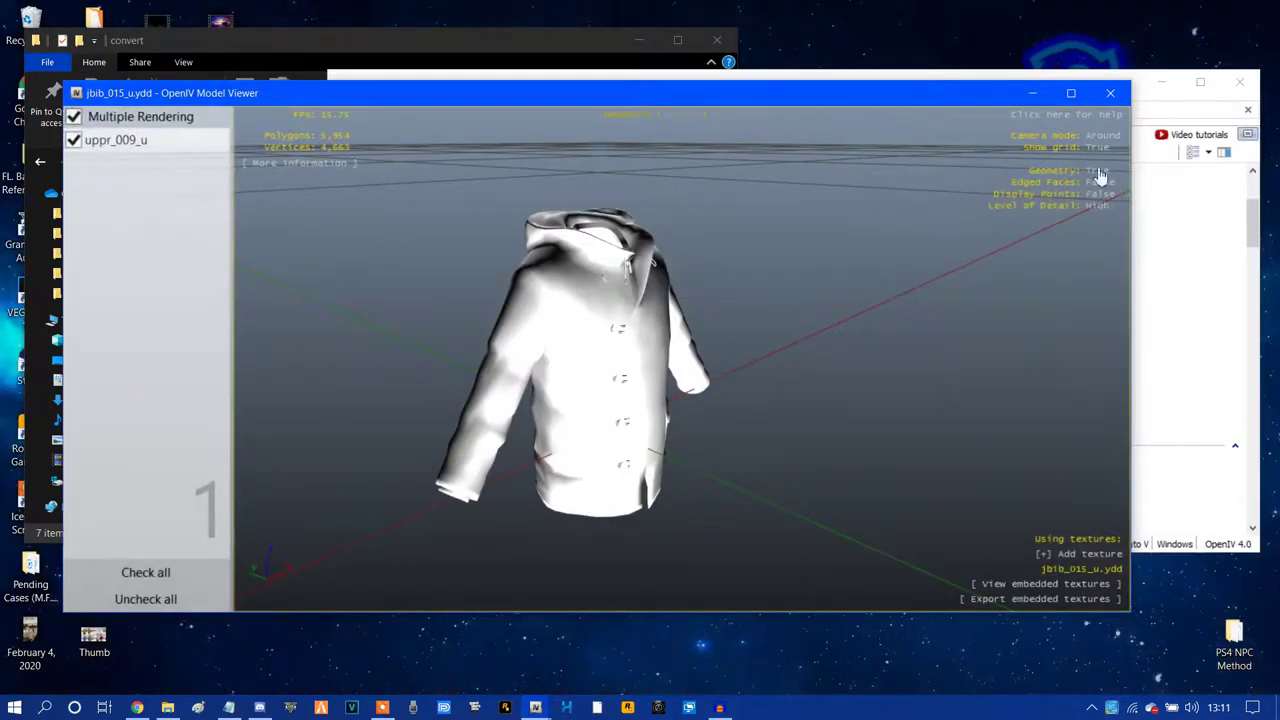
click(1108, 94)
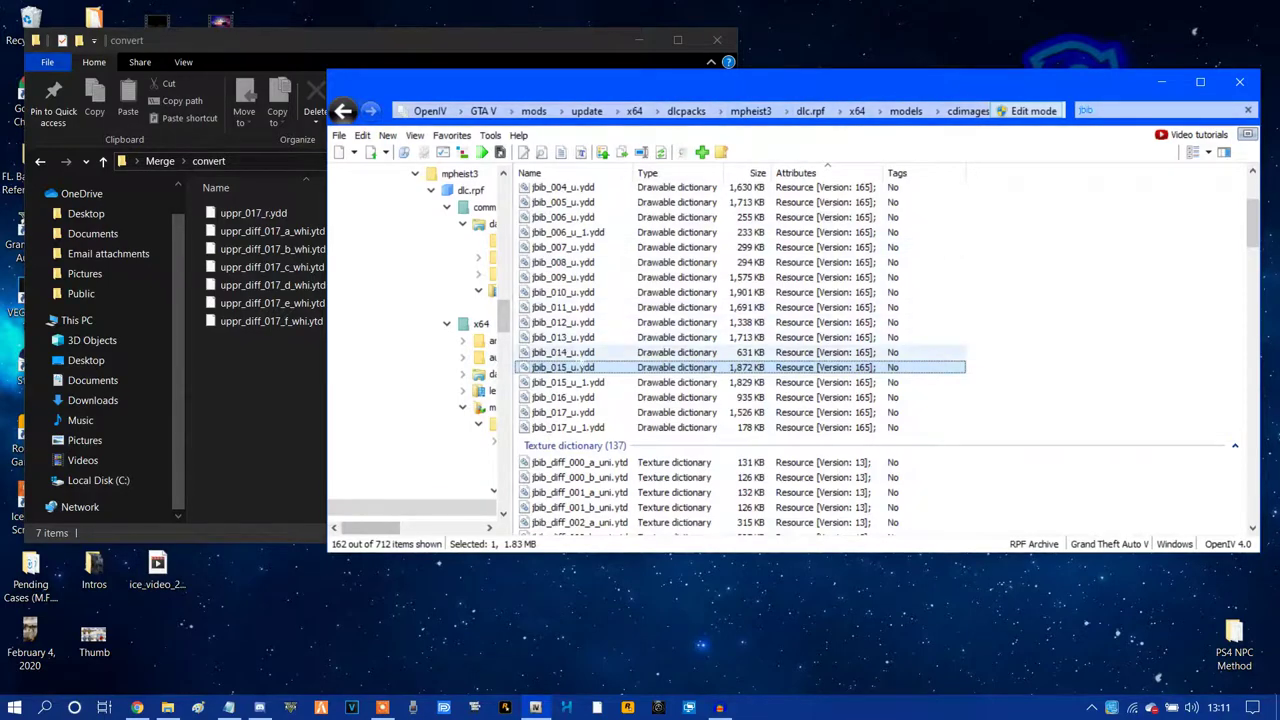
click(245, 213)
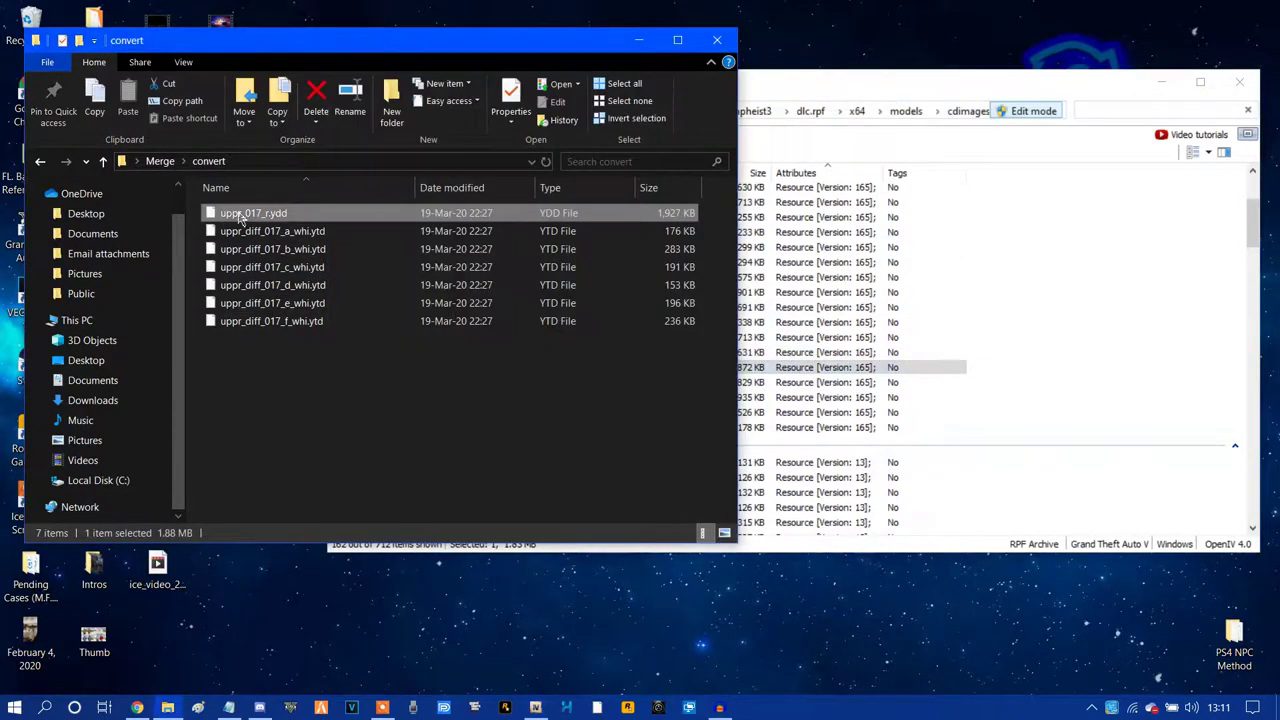
right_click(242, 214)
click(268, 530)
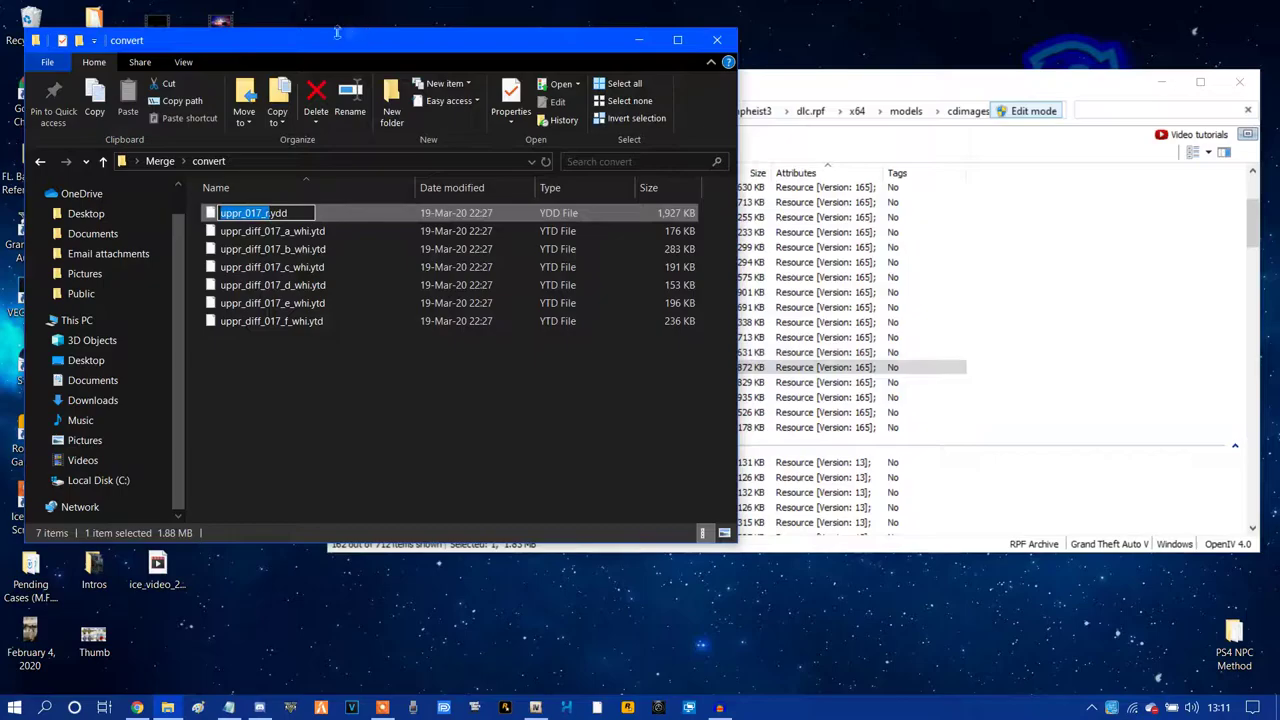
- Move the convert folder window clear of the OpenIV file list and open the mp backup folder inside Merge
drag(323, 47, 1018, 152)
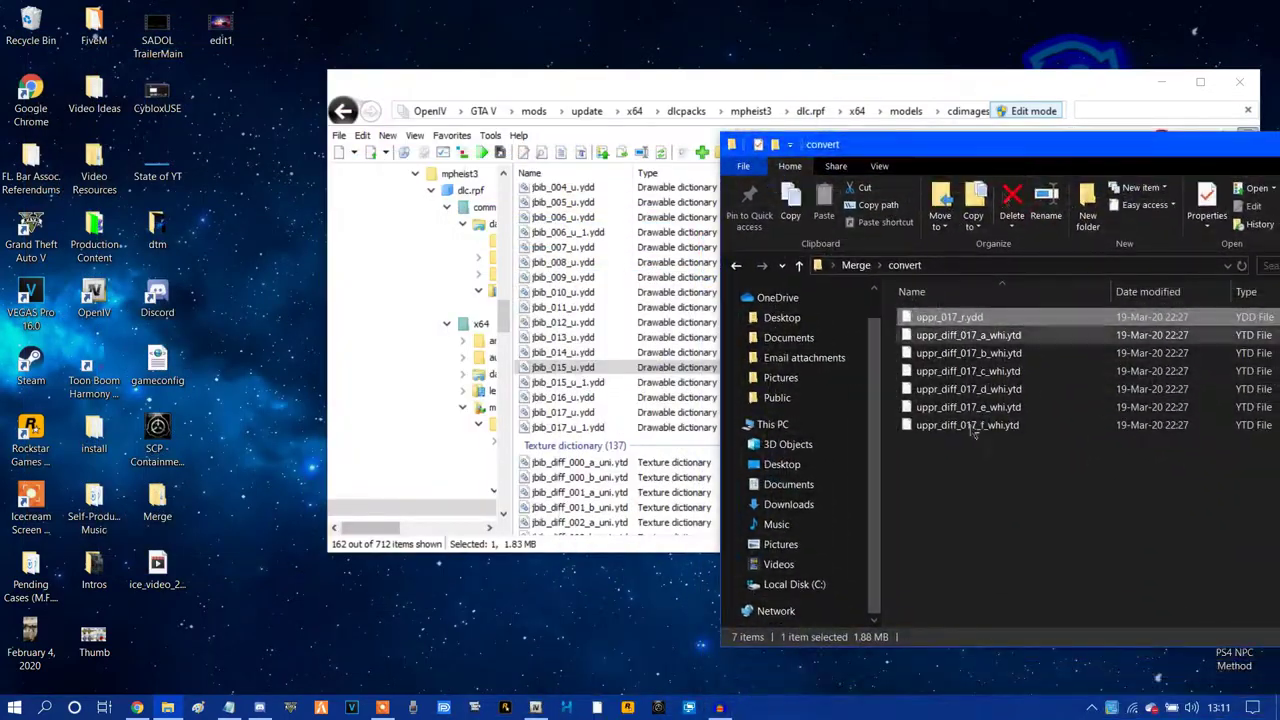
click(945, 528)
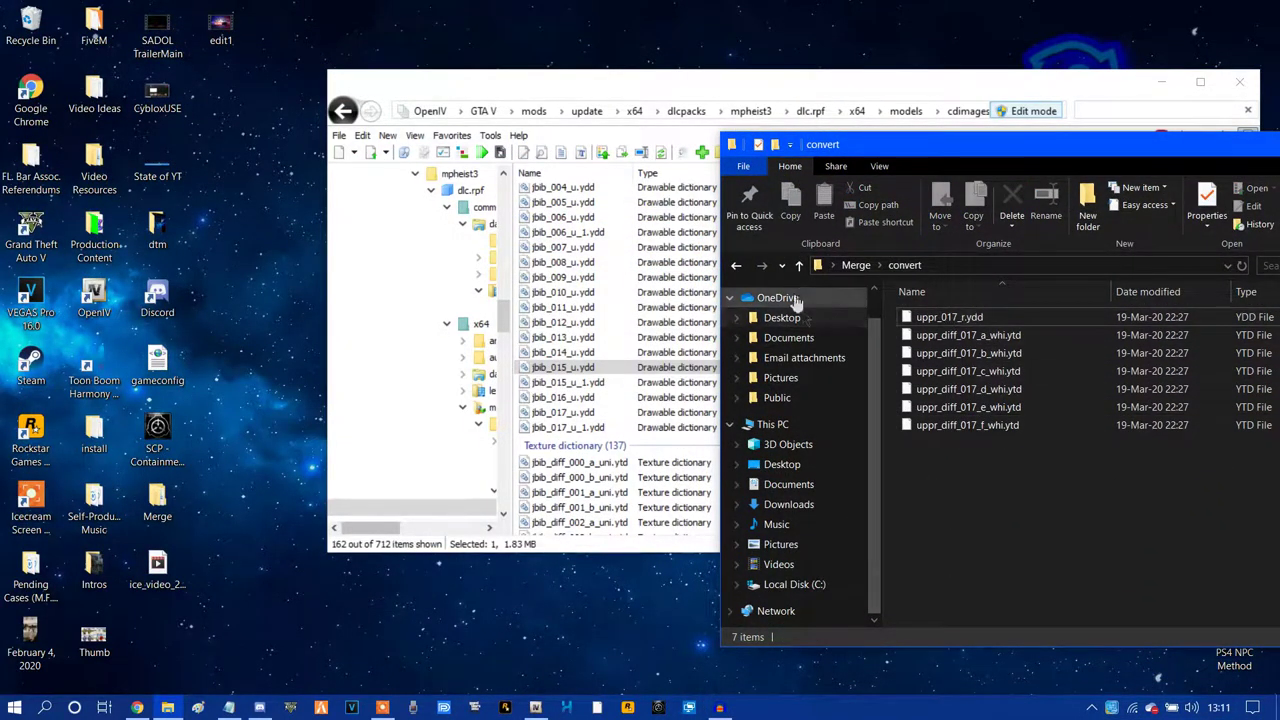
click(736, 264)
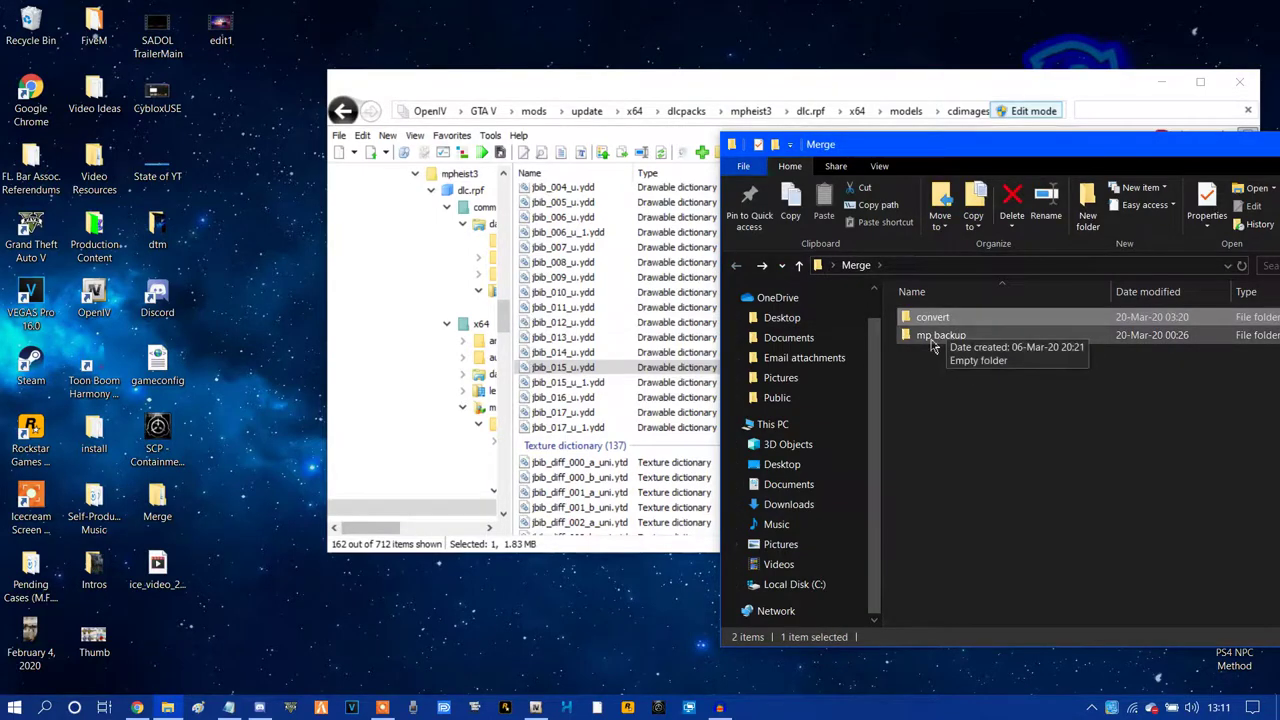
click(932, 342)
double_click(935, 336)
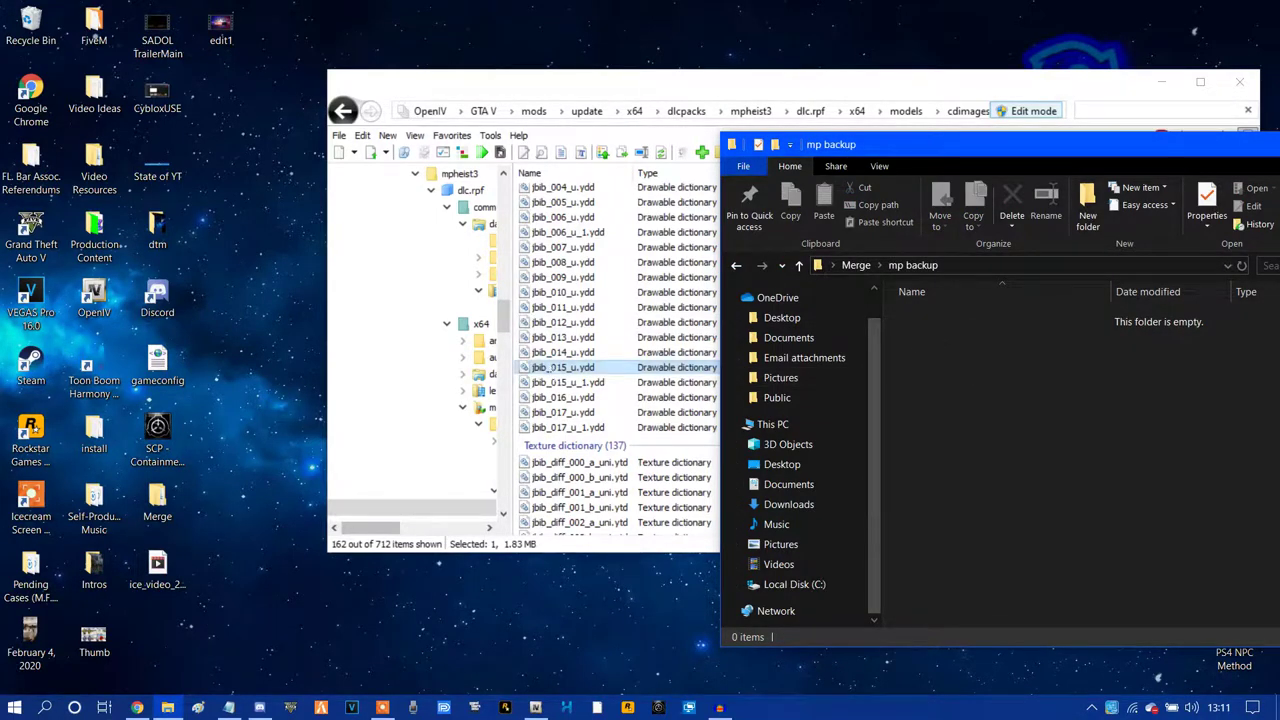
- Select jbib_015_u.ydd in OpenIV, find its matching texture dictionaries in the filtered list and select jbib_diff_015_a_uni.ytd
click(554, 367)
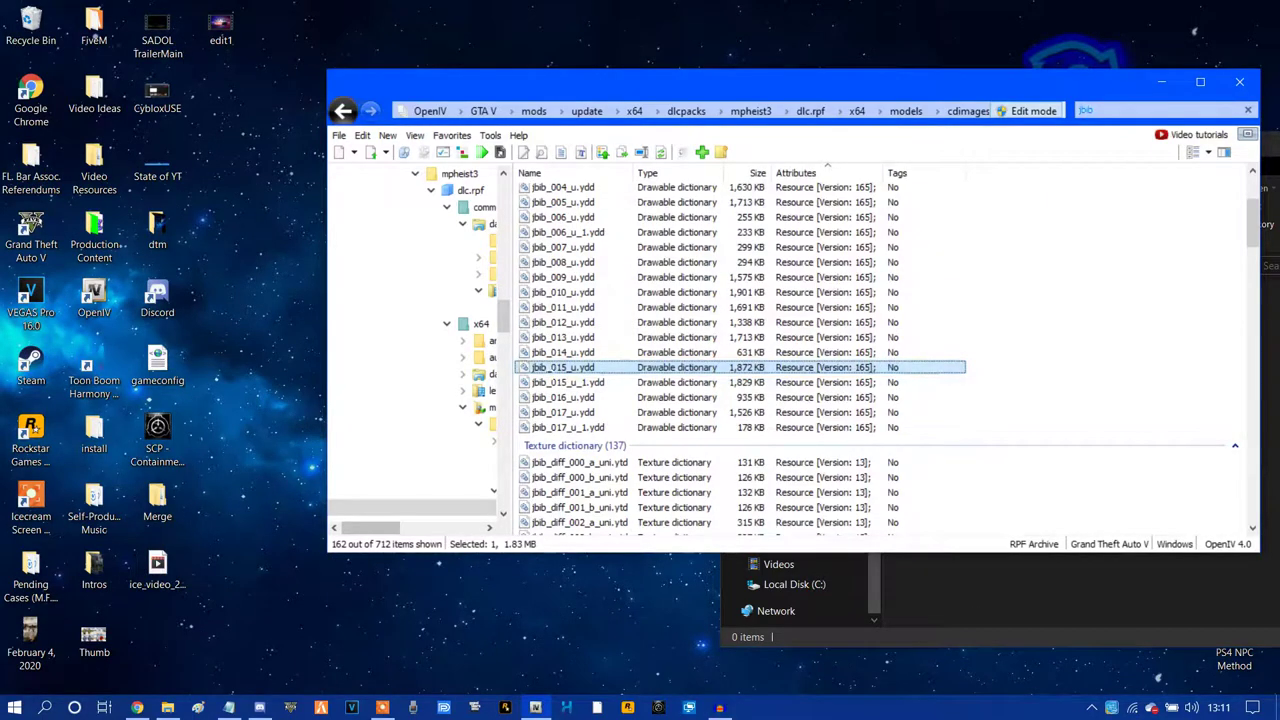
scroll(618, 447, down, 20)
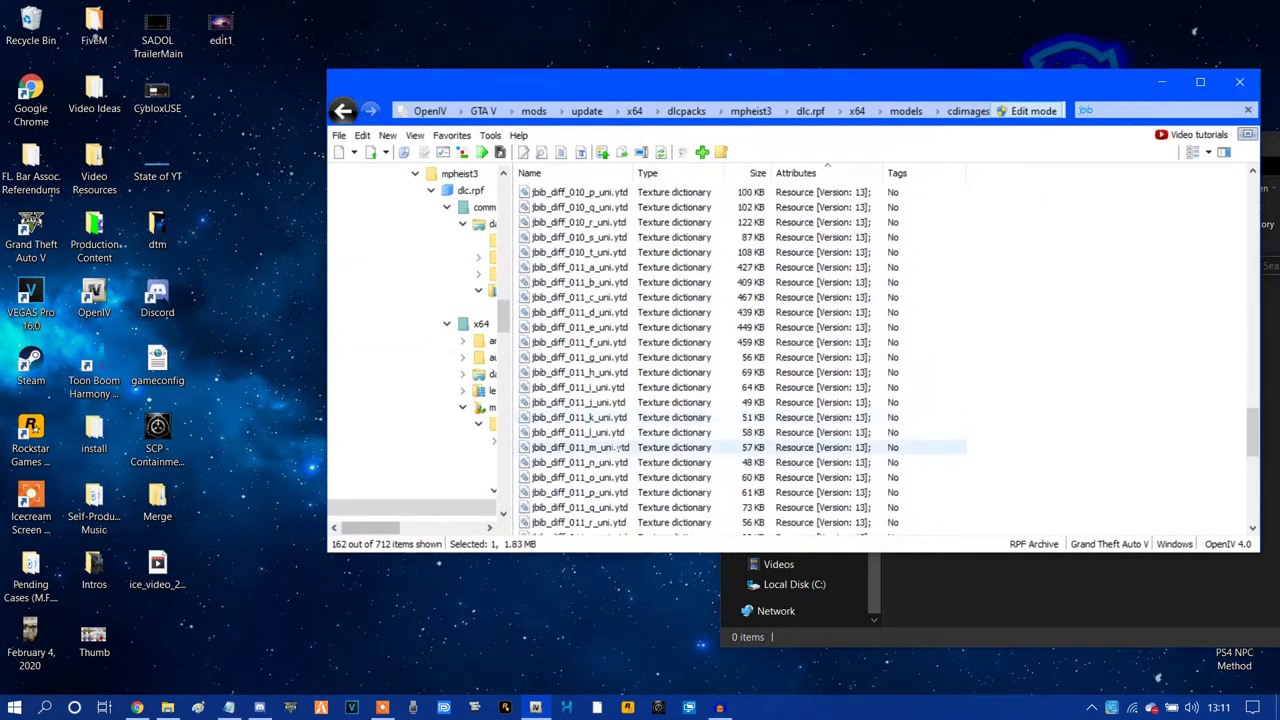
scroll(618, 447, down, 15)
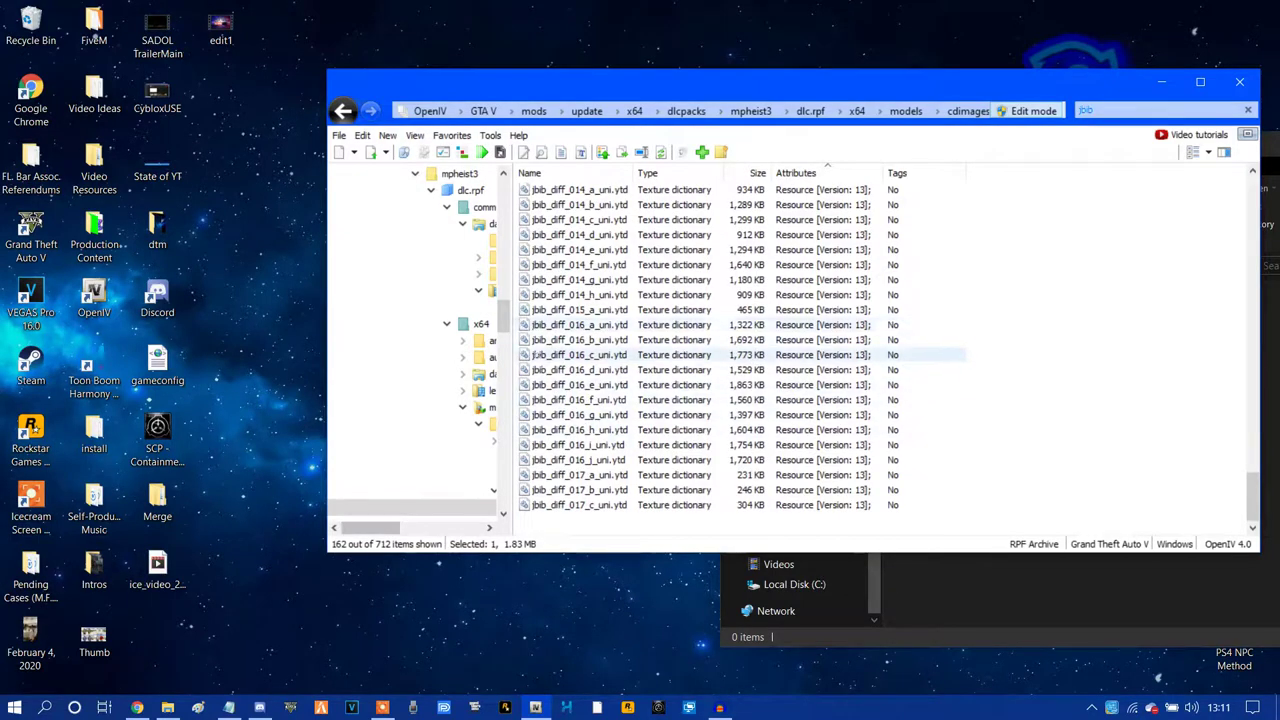
scroll(533, 355, up, 1)
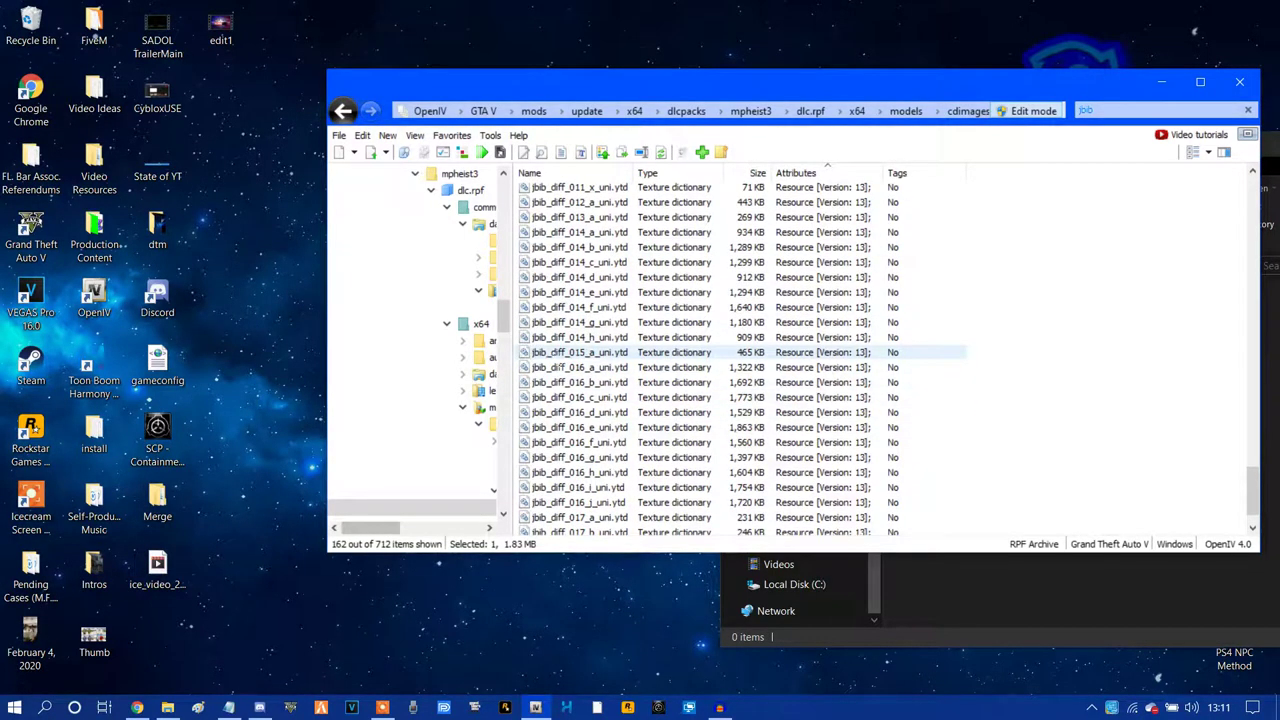
click(548, 356)
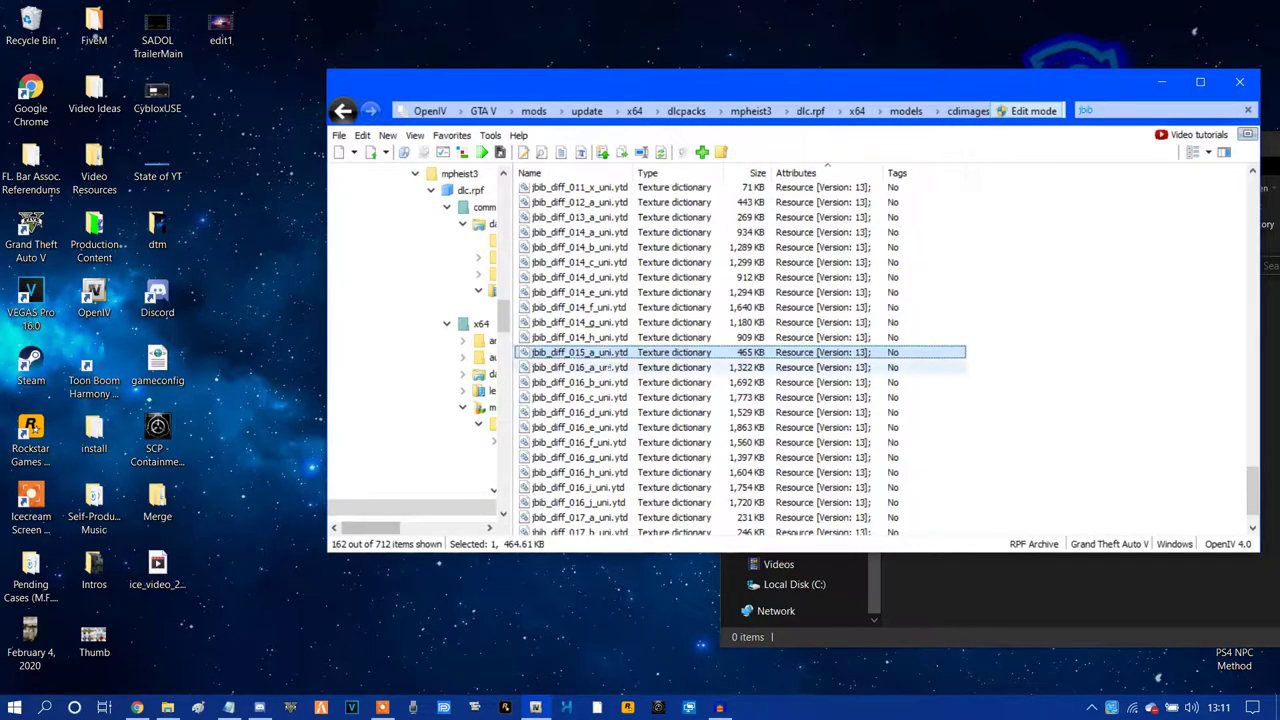
- Preview the models jbib_005_u.ydd and jbib_006_u.ydd in the model viewer, closing each one after viewing
scroll(608, 367, up, 15)
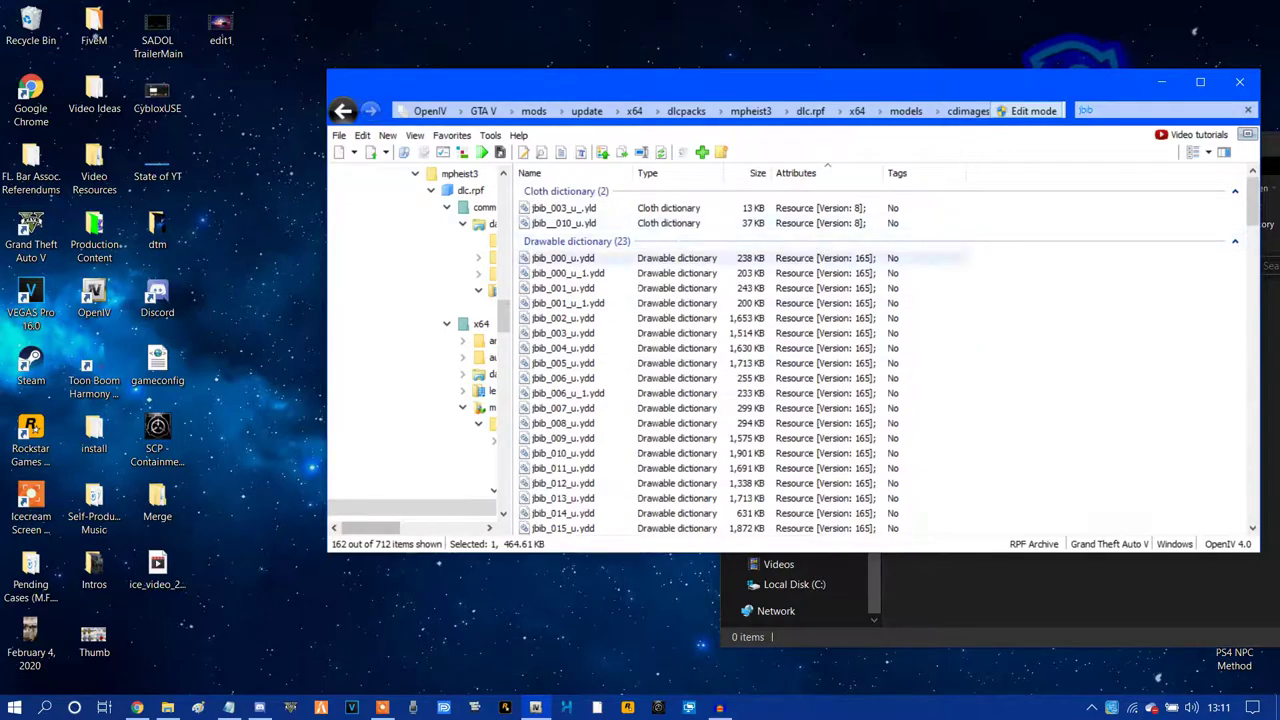
click(587, 363)
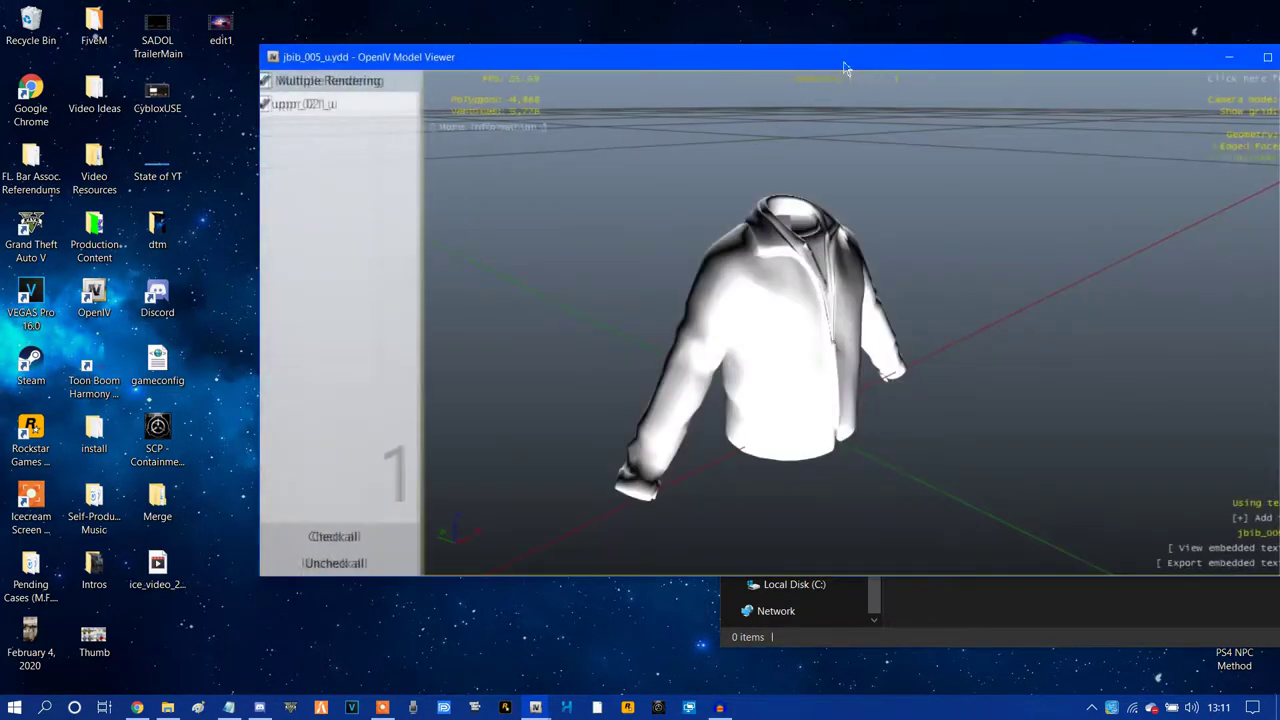
drag(845, 61, 672, 72)
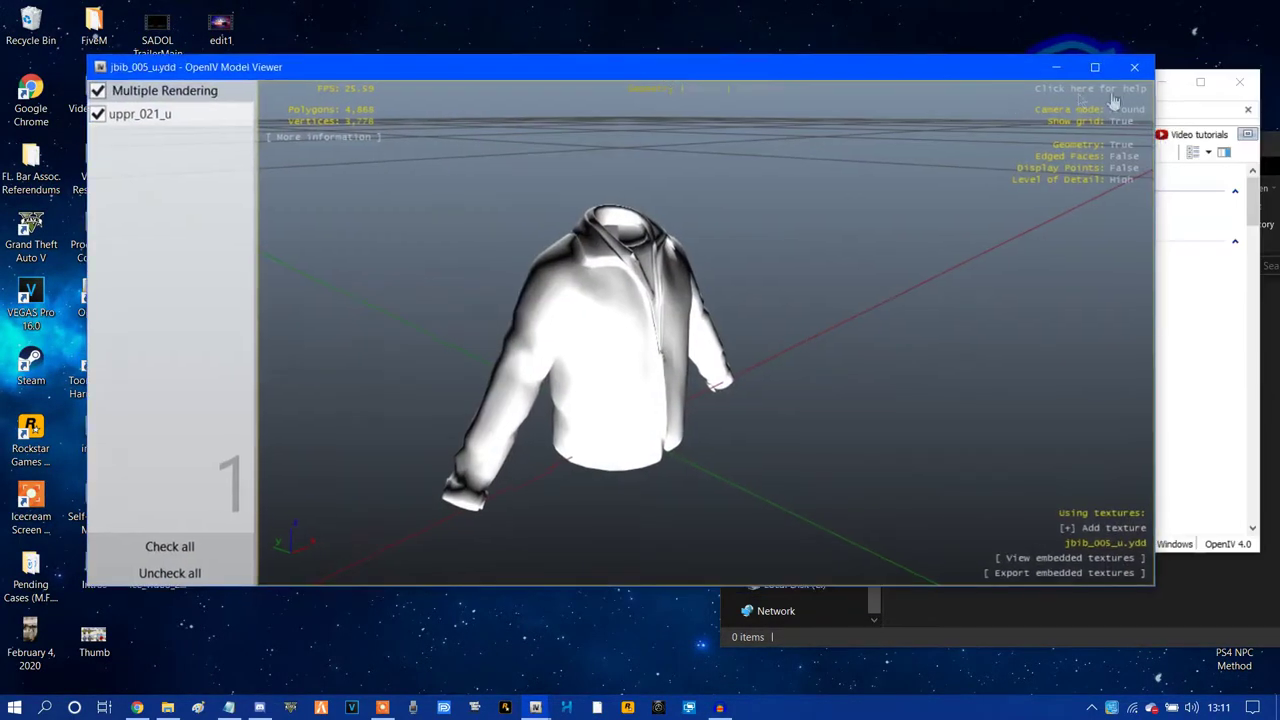
click(1132, 70)
click(588, 379)
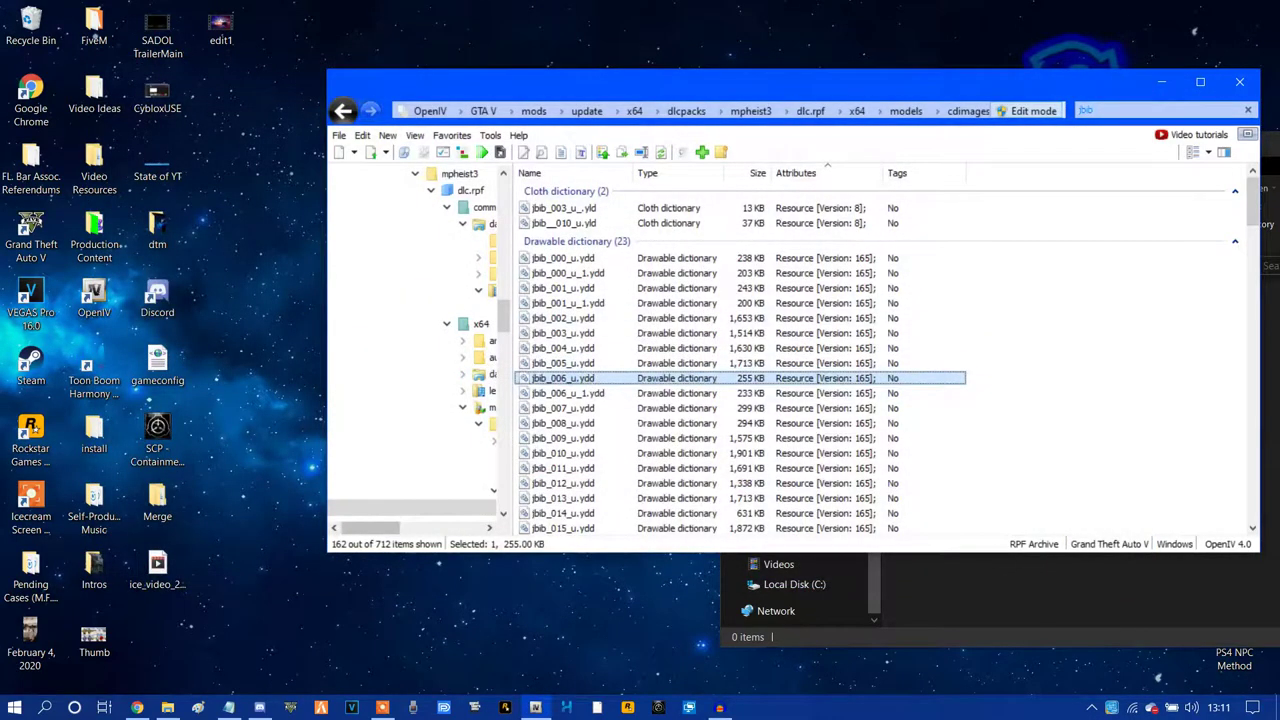
key(Return)
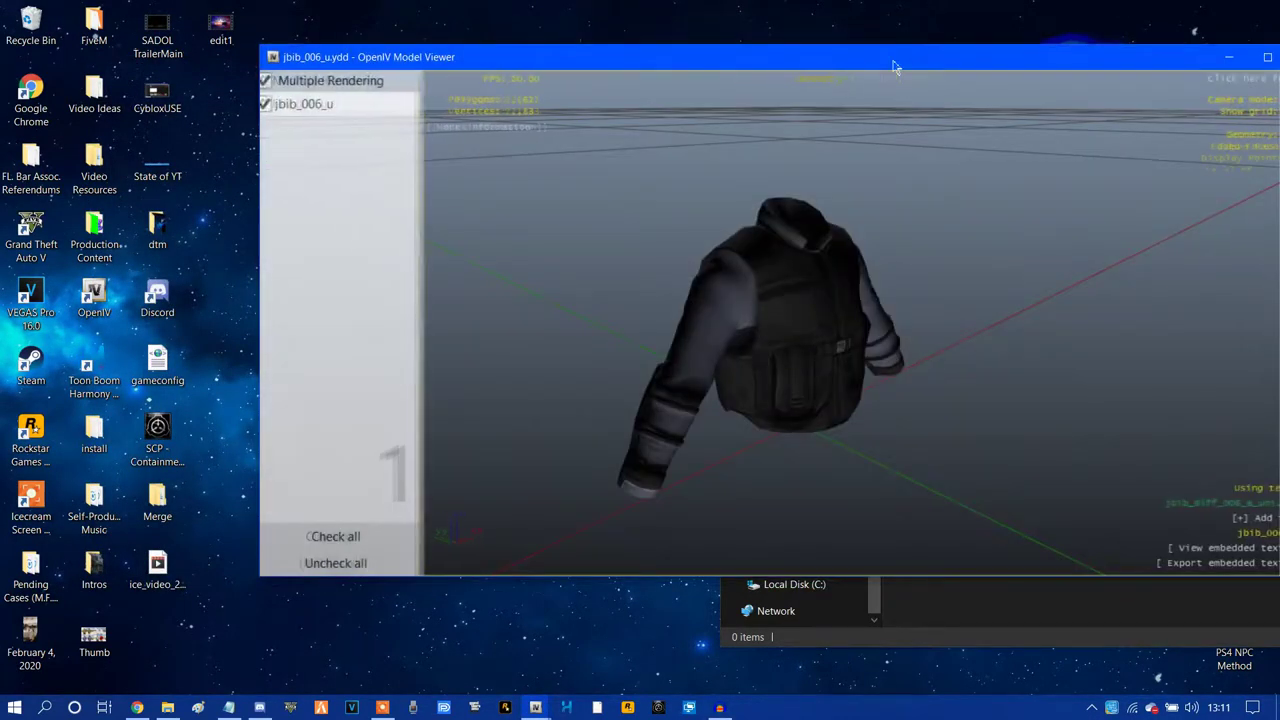
drag(909, 48, 710, 74)
click(1110, 78)
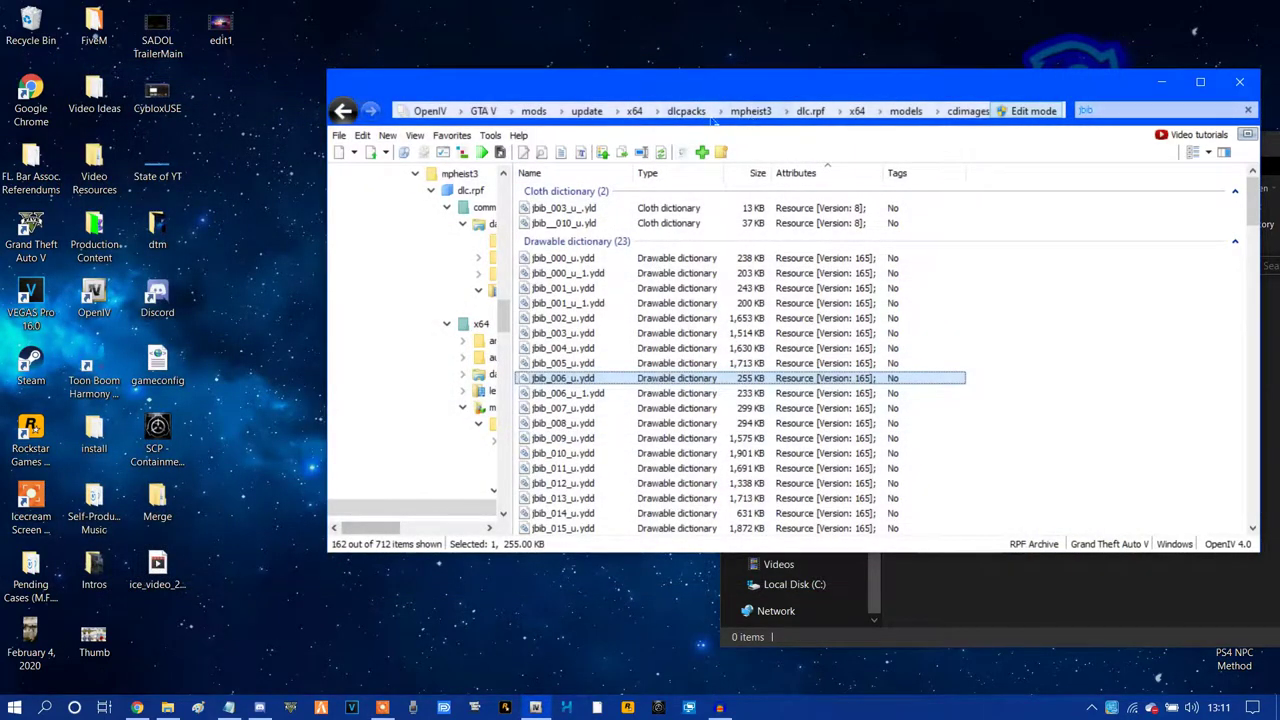
- From dlcpacks, open mplowrider's dlc.rpf and go through x64, models, cdimages and mplowrider_male.rpf to the mp_m_freemode_01_mp_m_lowrider_01 folder
click(688, 111)
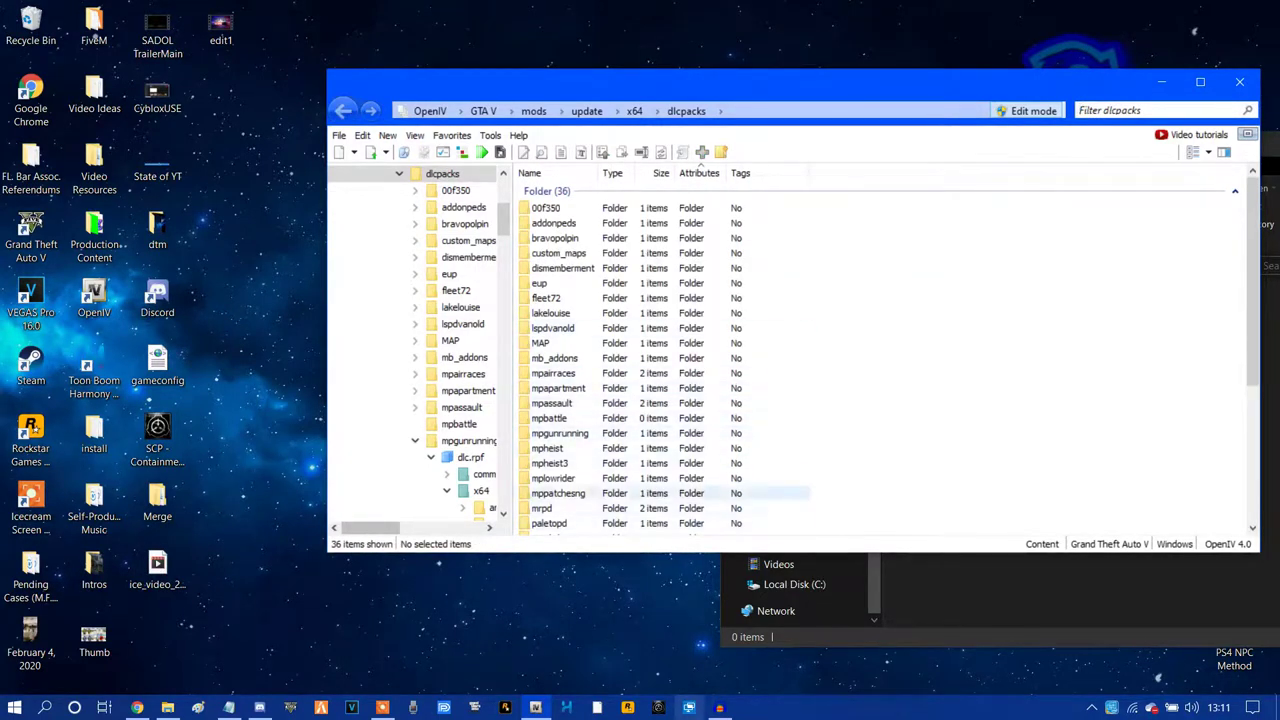
scroll(700, 440, down, 2)
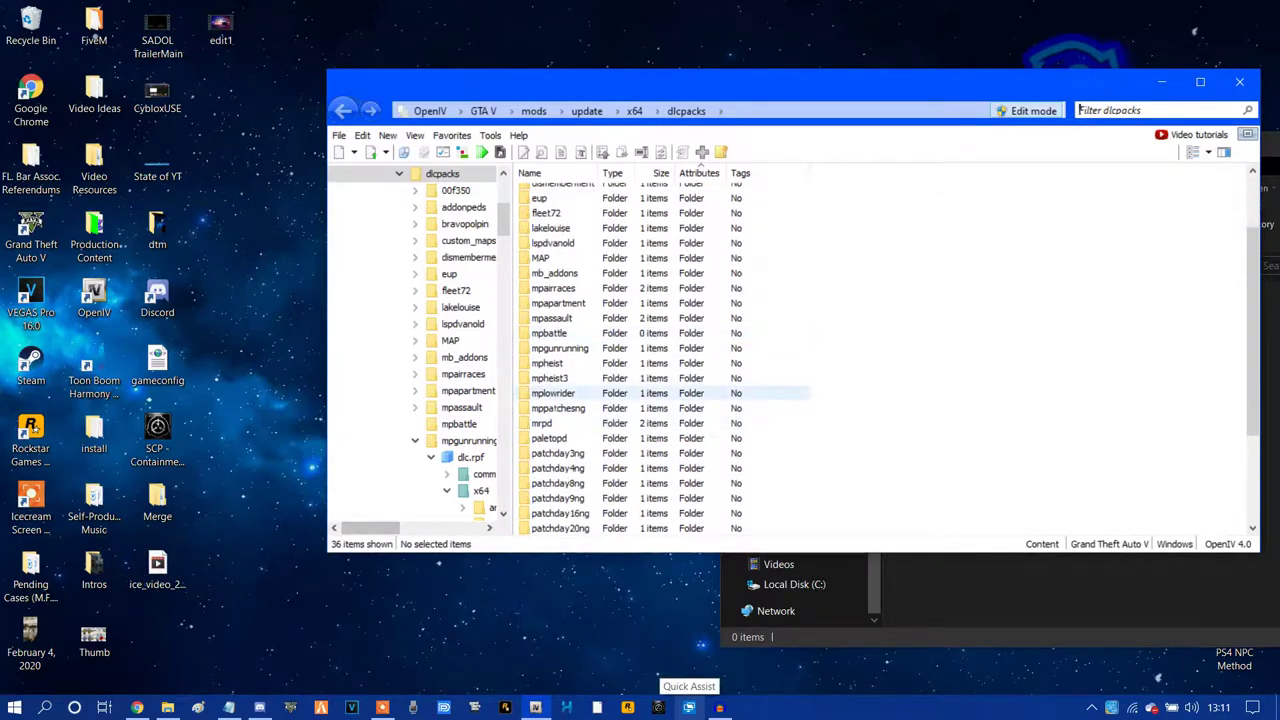
double_click(550, 394)
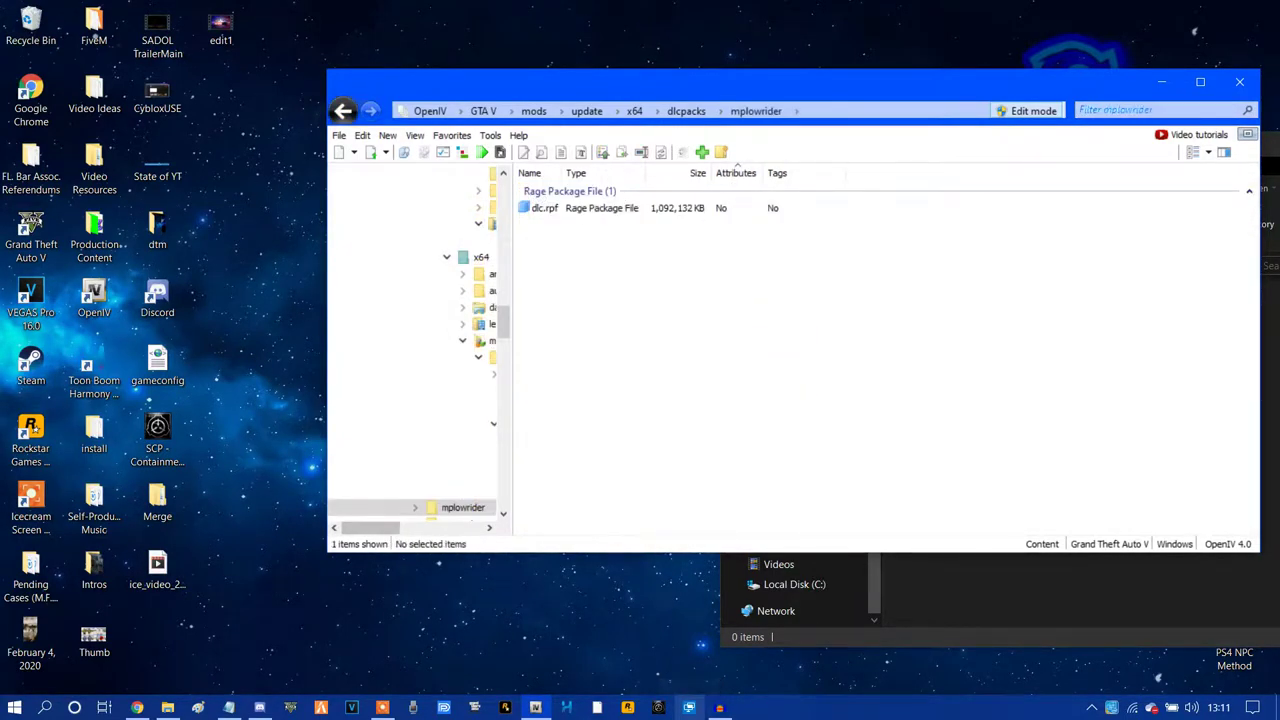
double_click(545, 208)
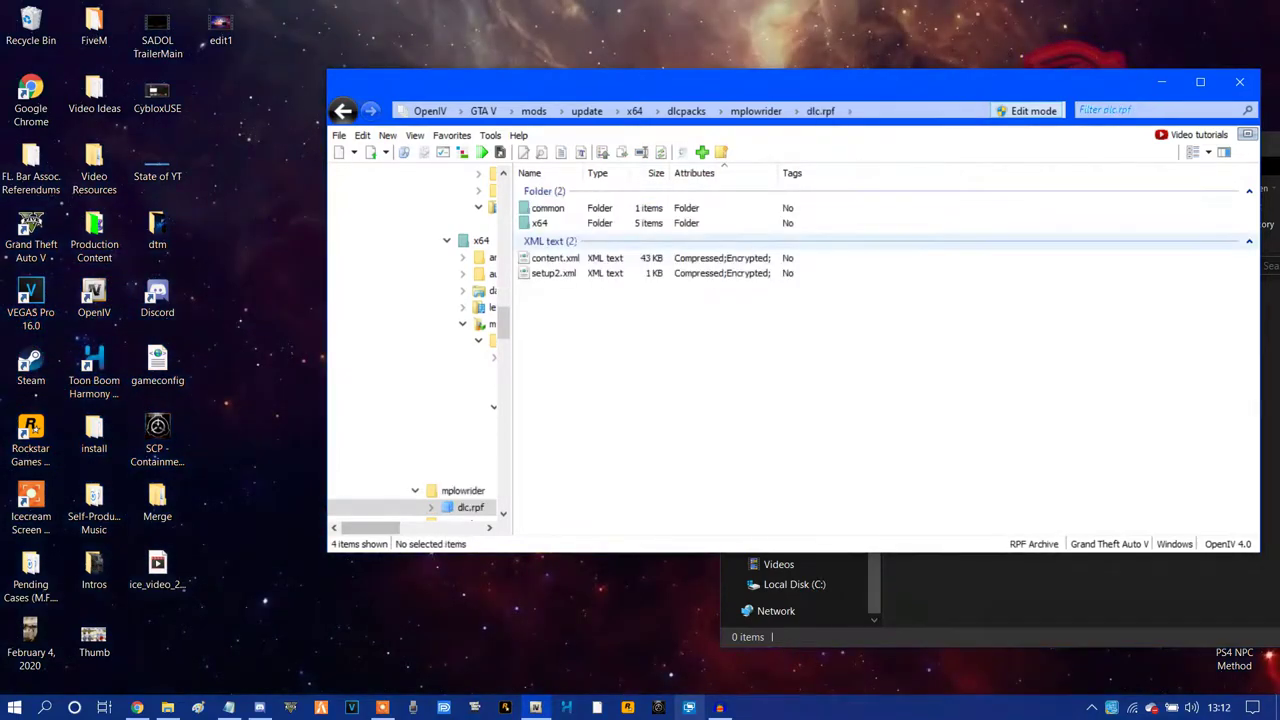
double_click(540, 223)
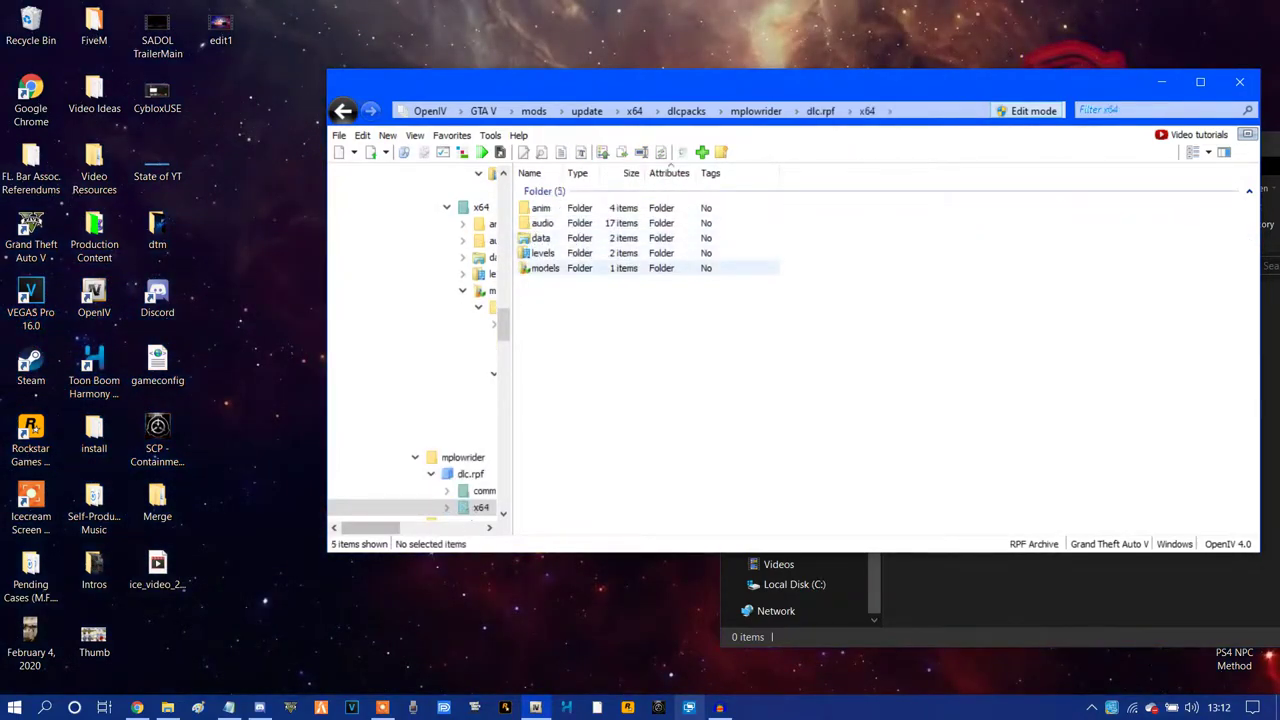
double_click(545, 268)
double_click(549, 208)
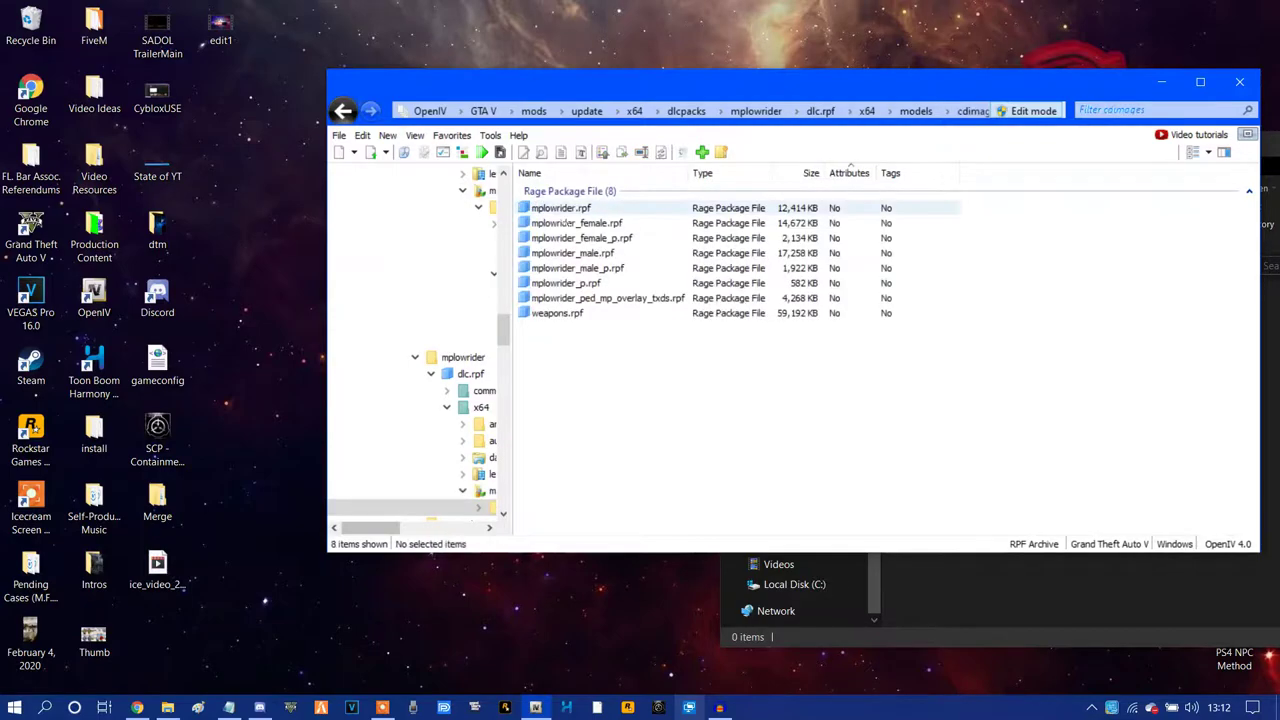
double_click(573, 253)
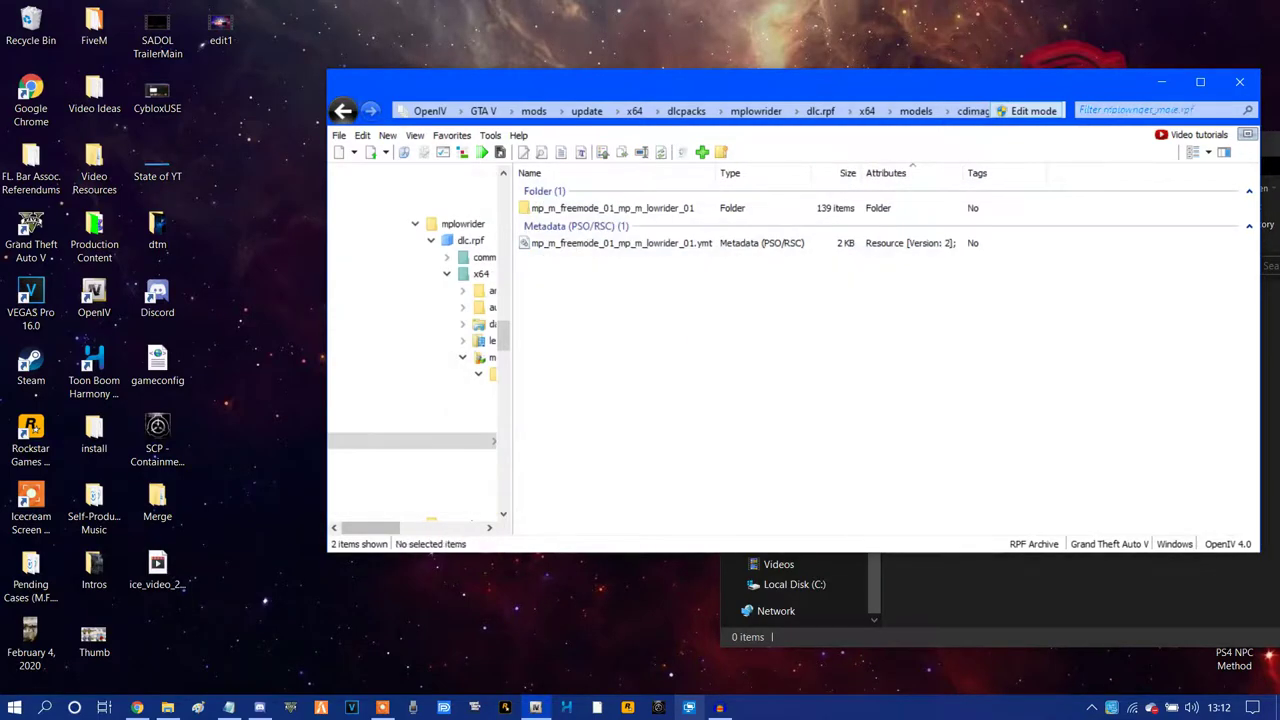
click(600, 208)
double_click(600, 208)
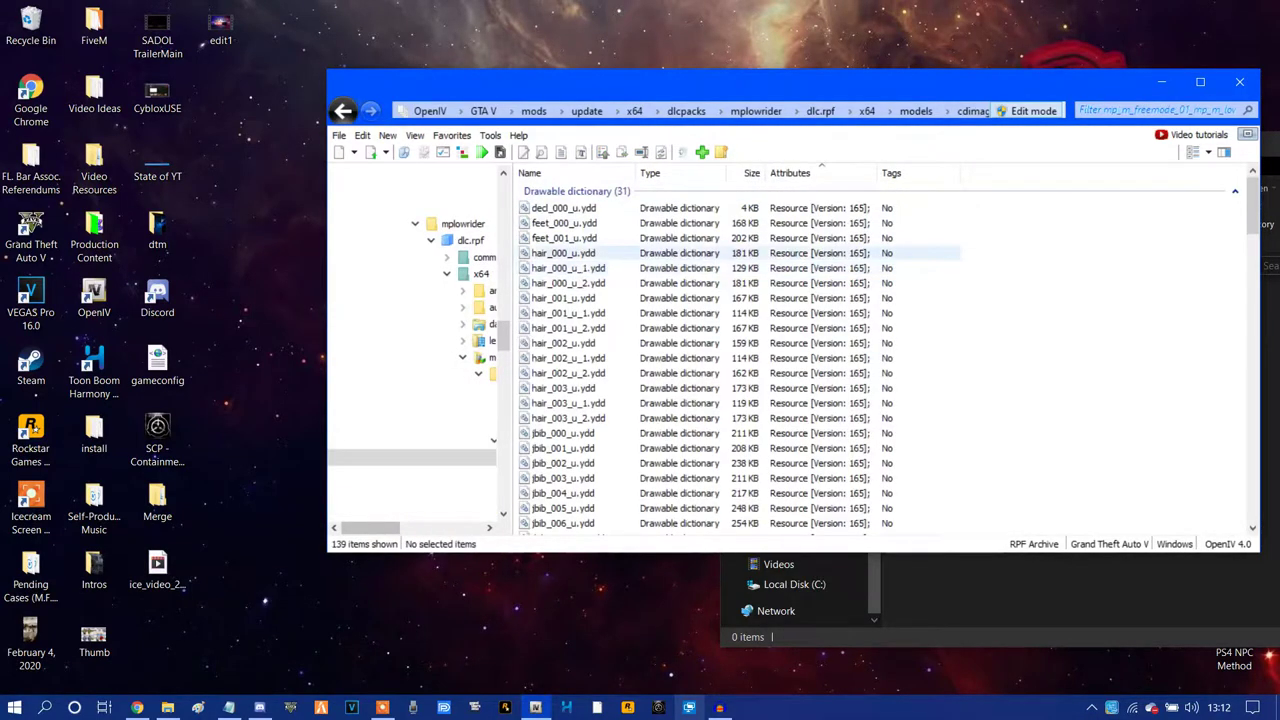
- Preview the lowrider models jbib_010_u.ydd and jbib_008_u.ydd, then recheck jbib_010_u.ydd, closing the model viewer after each
scroll(700, 352, down, 7)
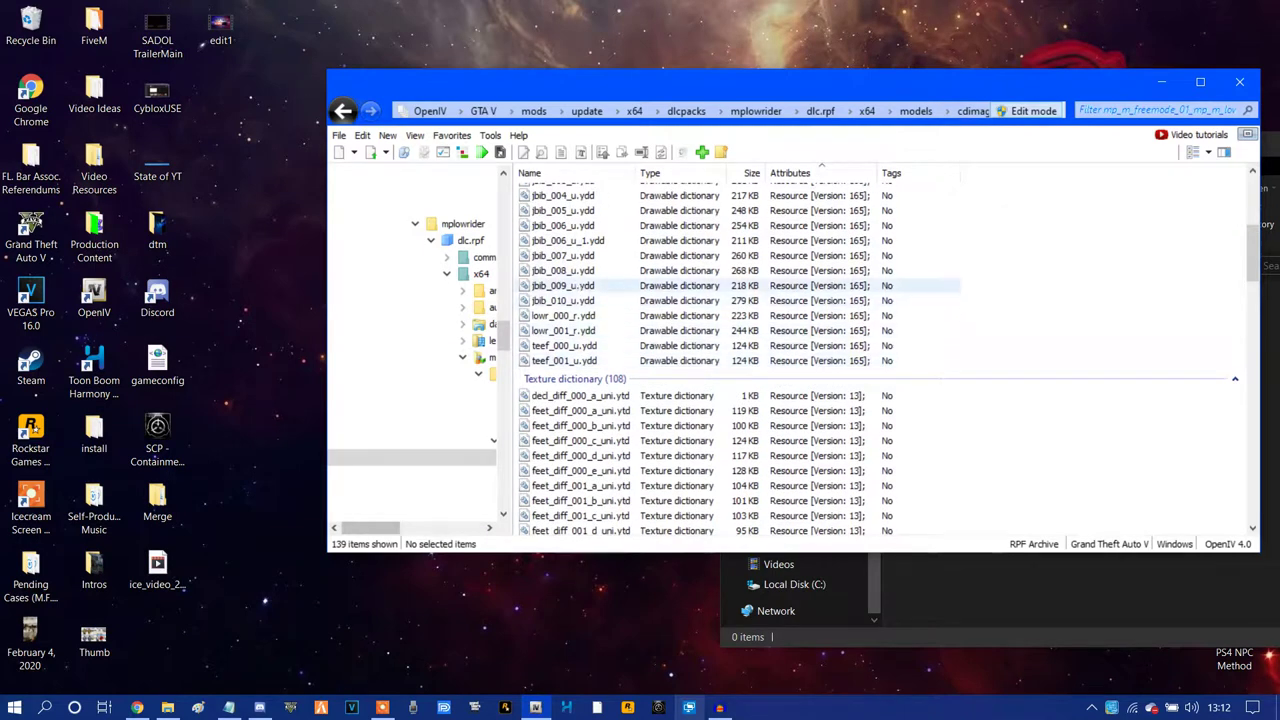
click(560, 300)
double_click(560, 300)
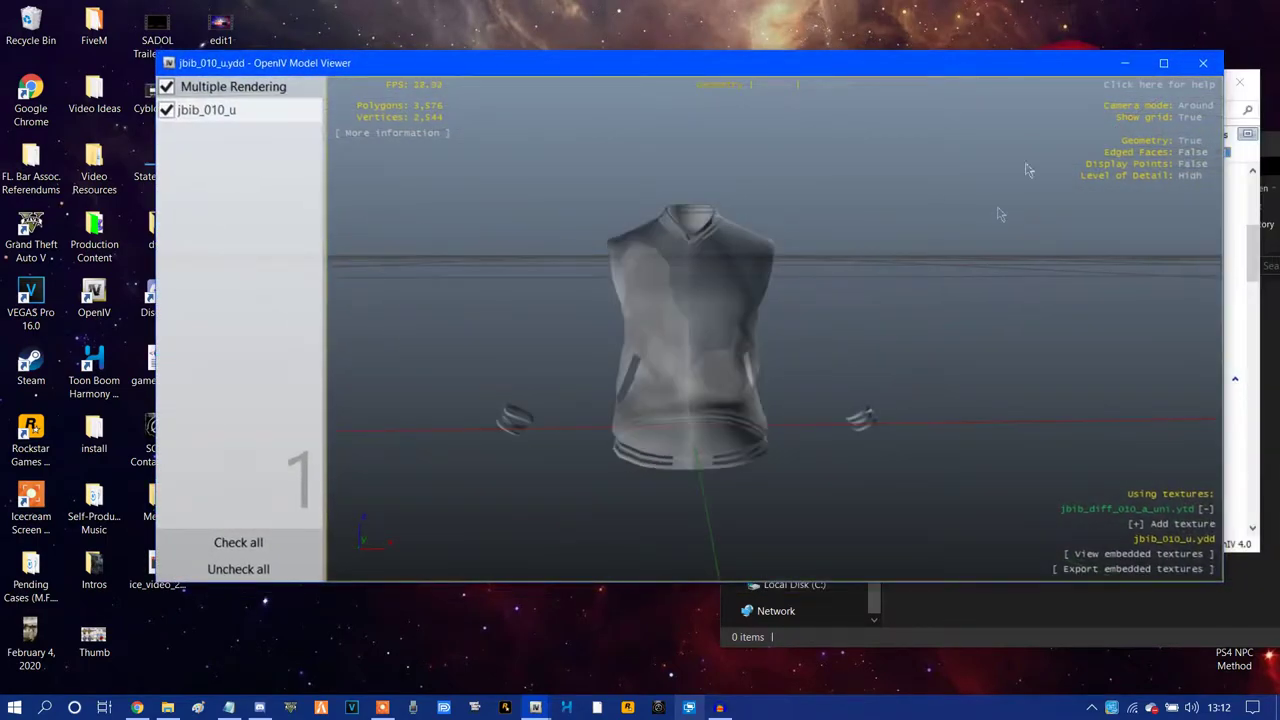
click(1202, 64)
click(566, 270)
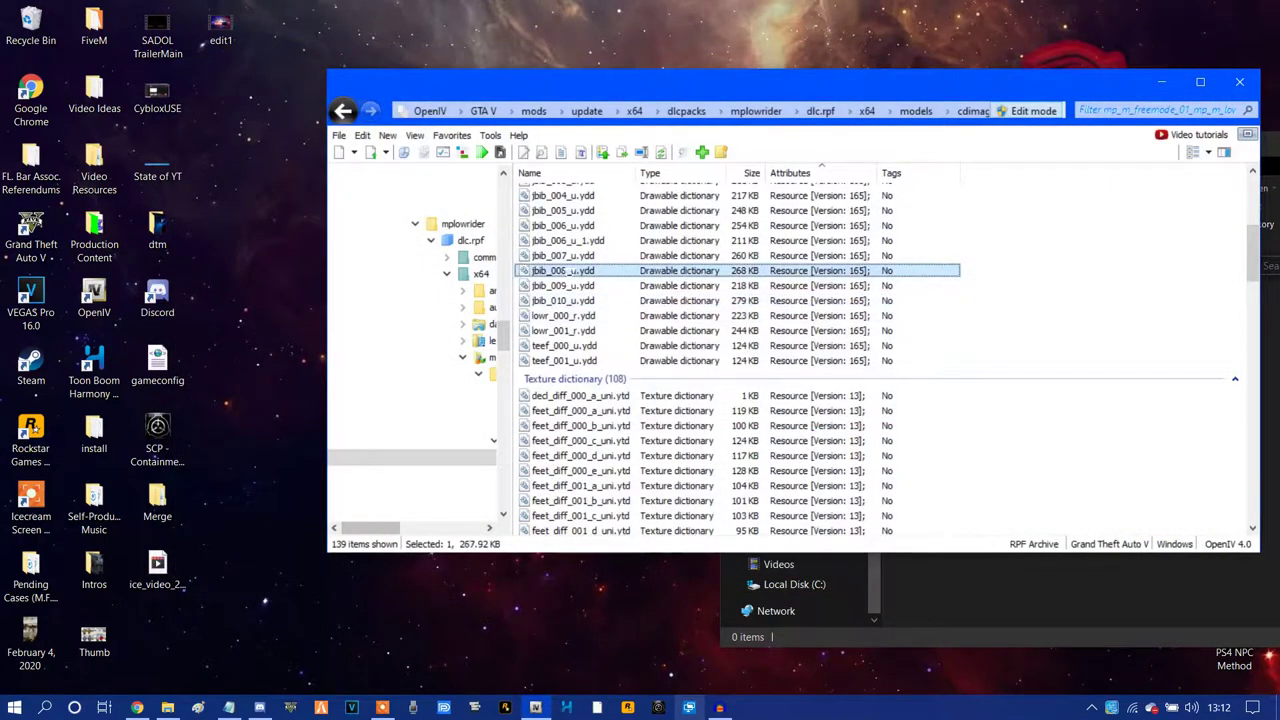
key(Return)
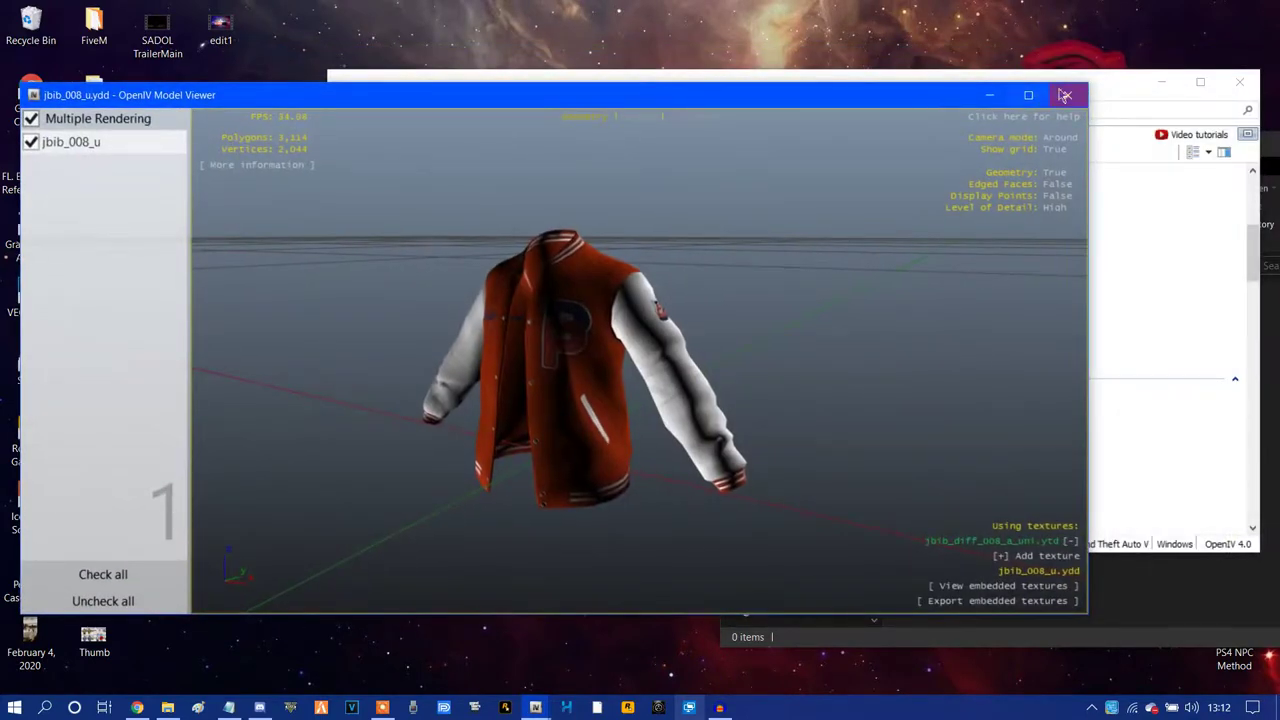
click(1065, 95)
click(572, 301)
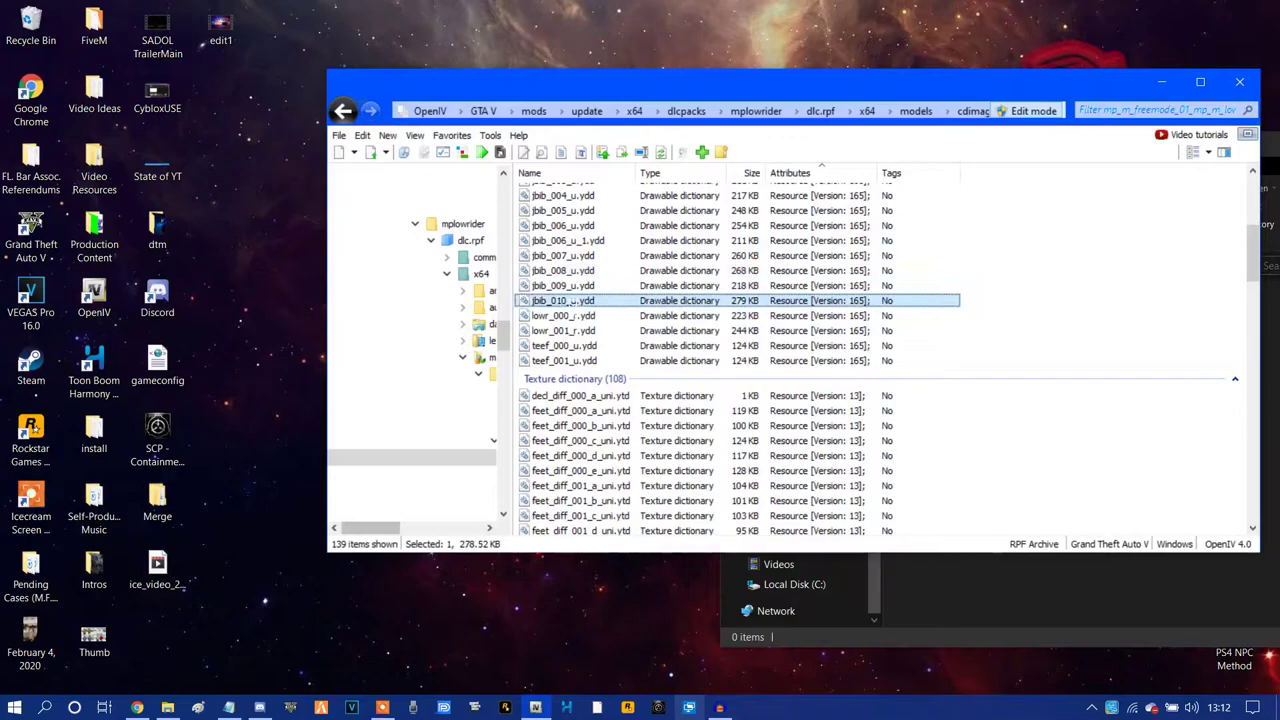
key(Return)
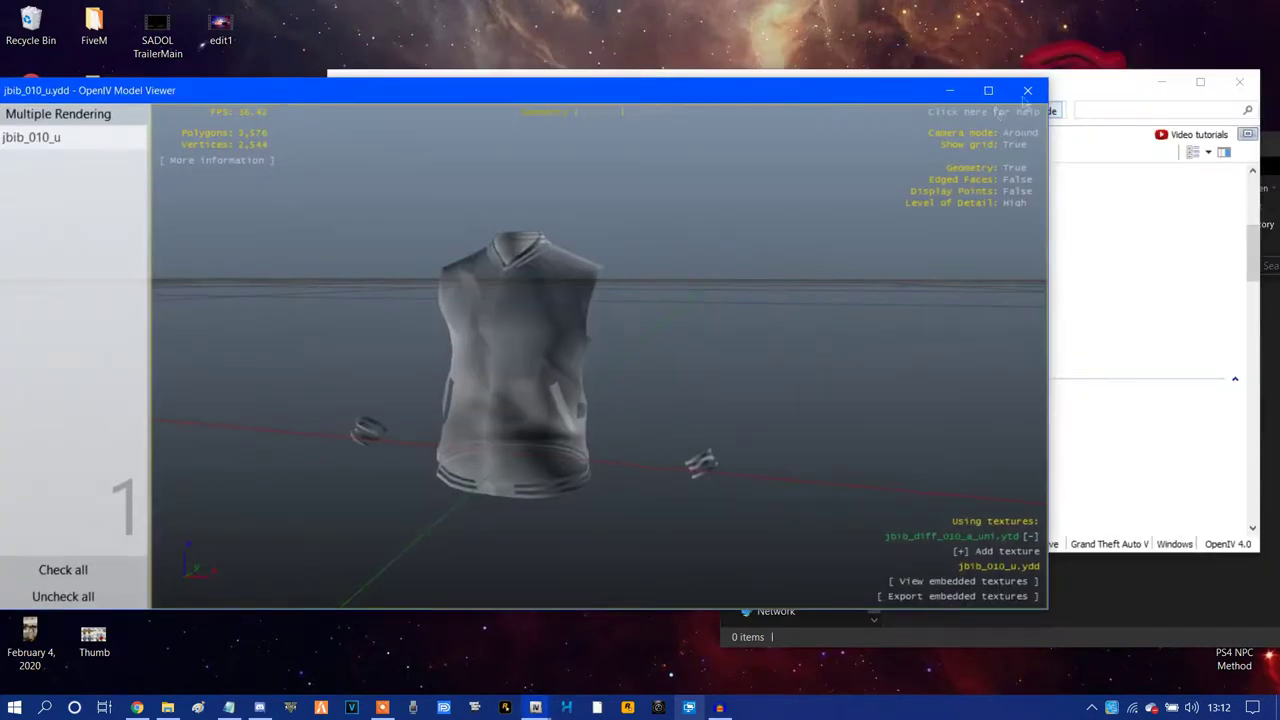
click(1027, 91)
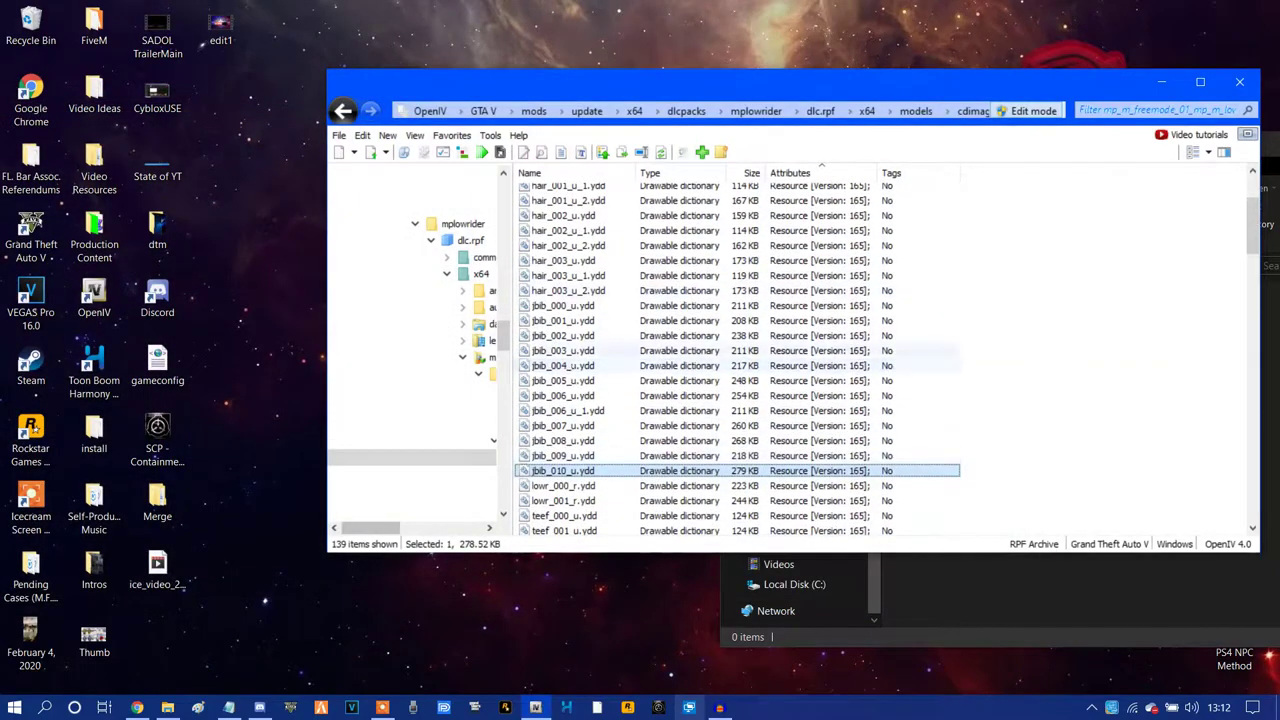
- Preview the lowrider T-shirt model jbib_000_u.ydd in the model viewer and close it
click(560, 305)
double_click(560, 305)
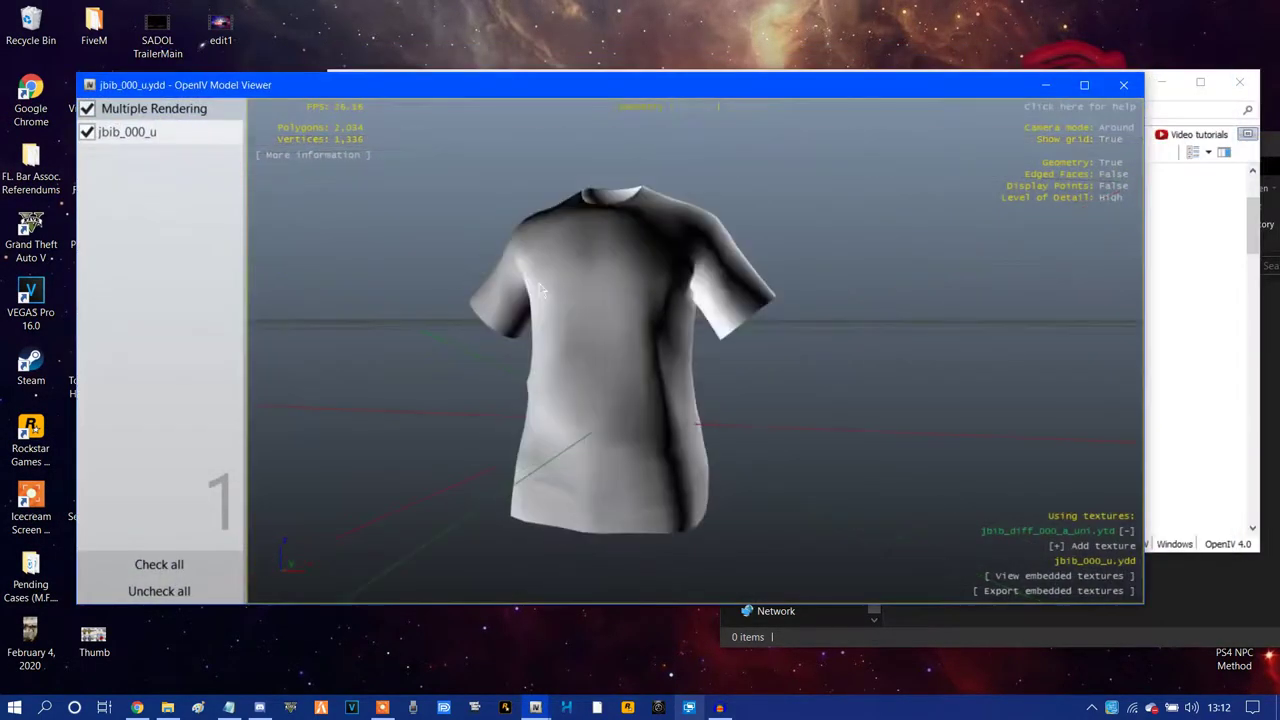
click(1127, 85)
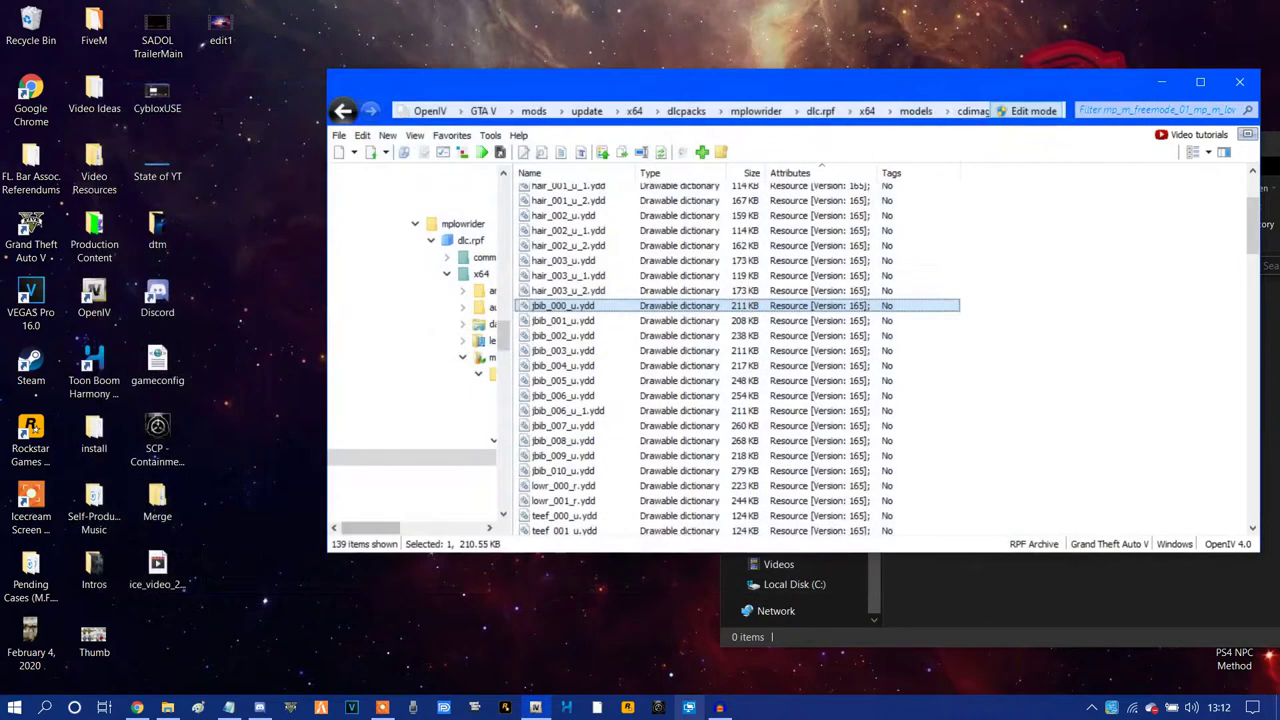
- Move the OpenIV window clear of the mp backup folder and copy jbib_000_u.ydd into that folder
drag(812, 74, 515, 27)
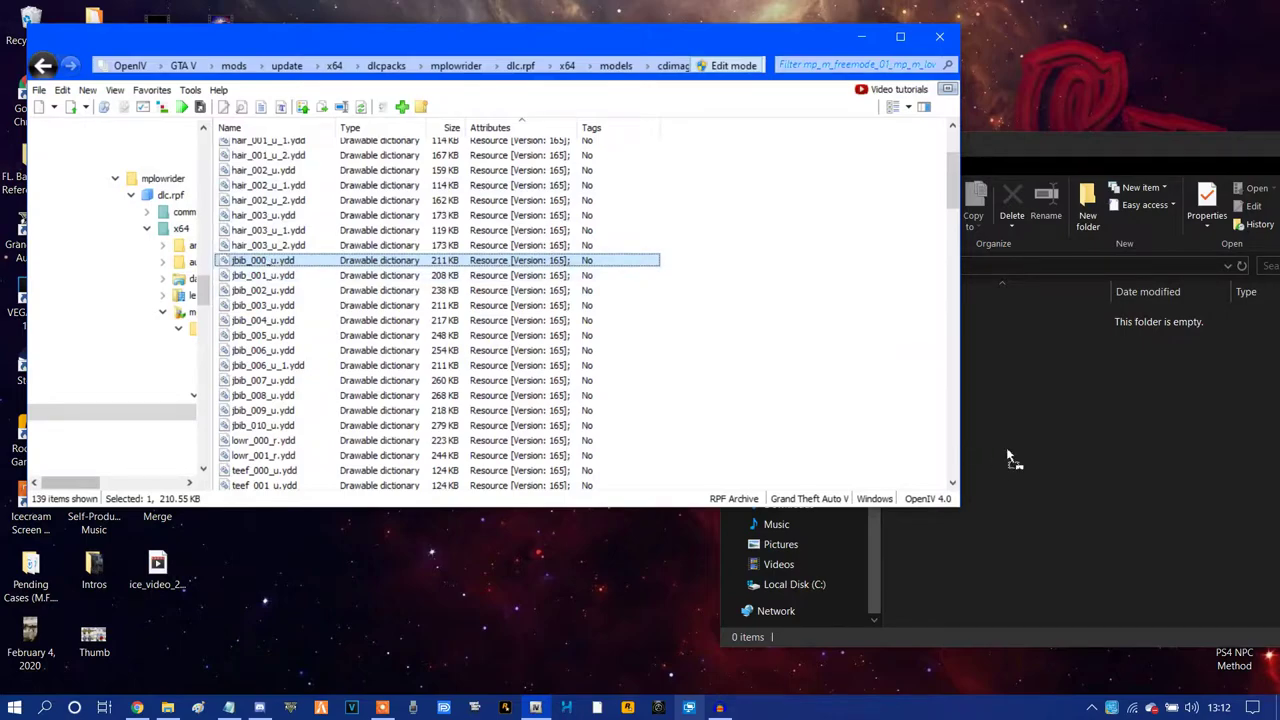
drag(1040, 370, 1040, 368)
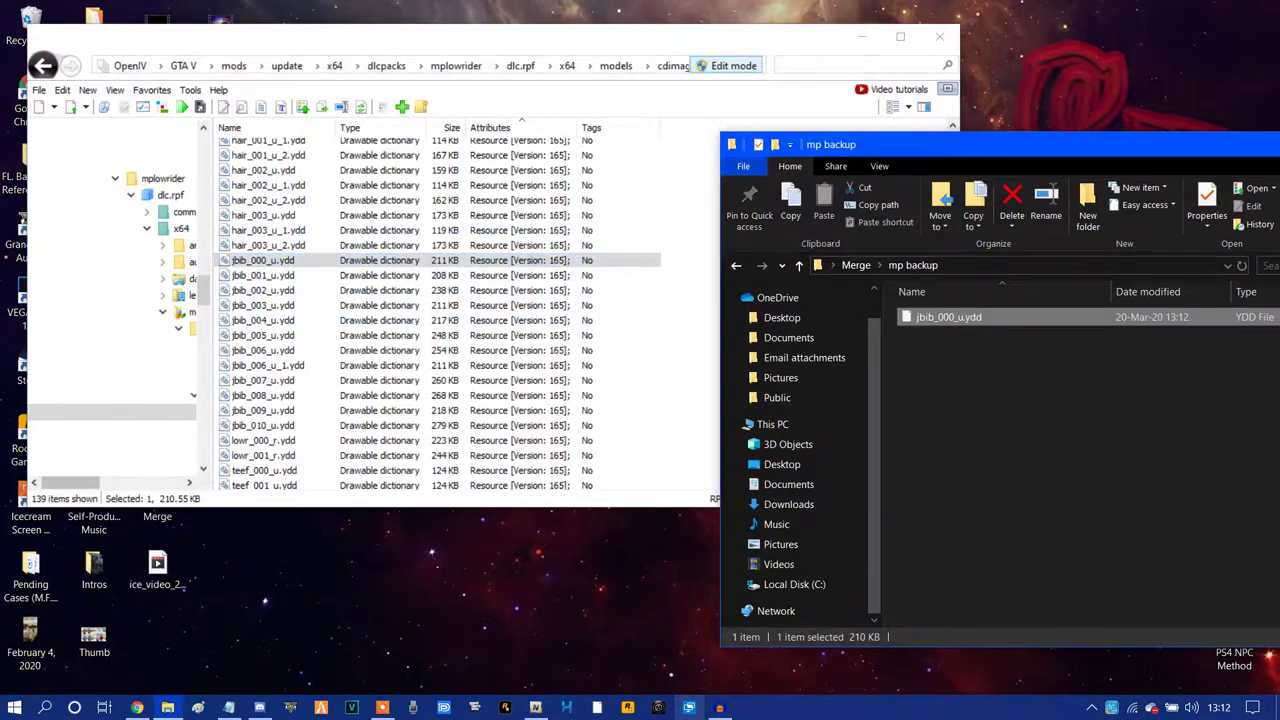
- Filter the lowrider folder by jbib and compare the available texture dictionaries with their models
click(781, 64)
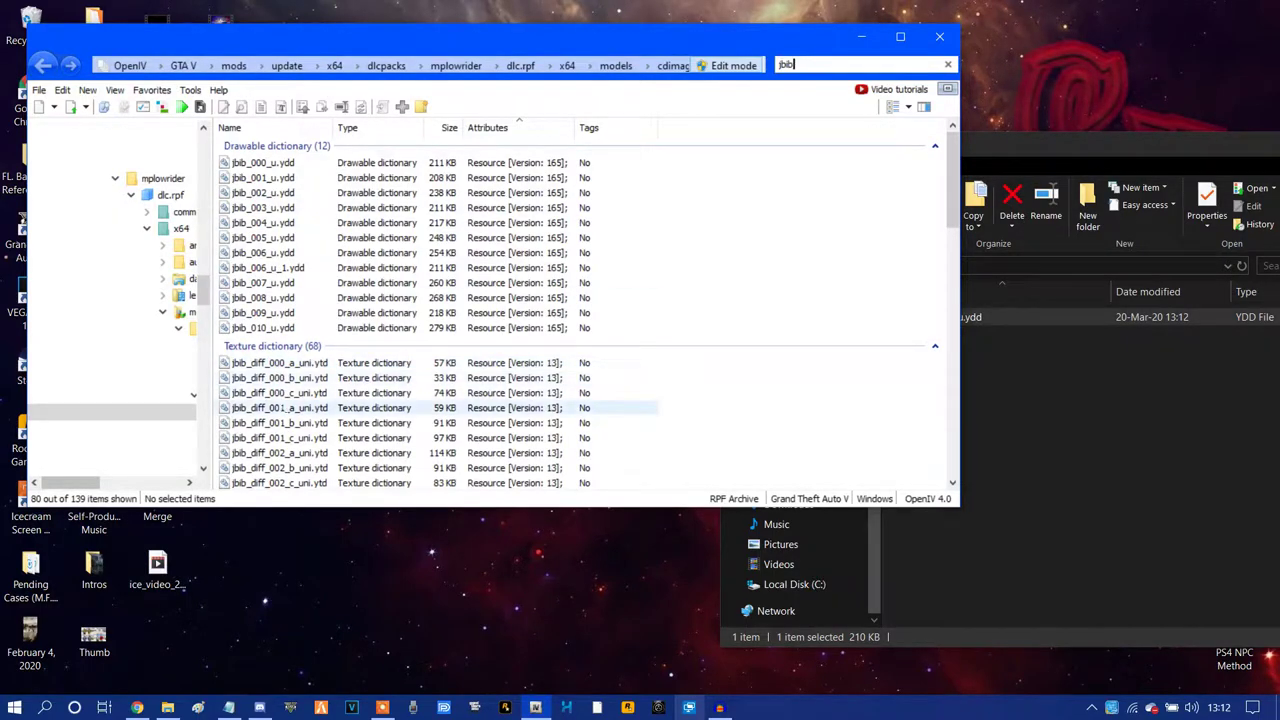
scroll(570, 400, down, 4)
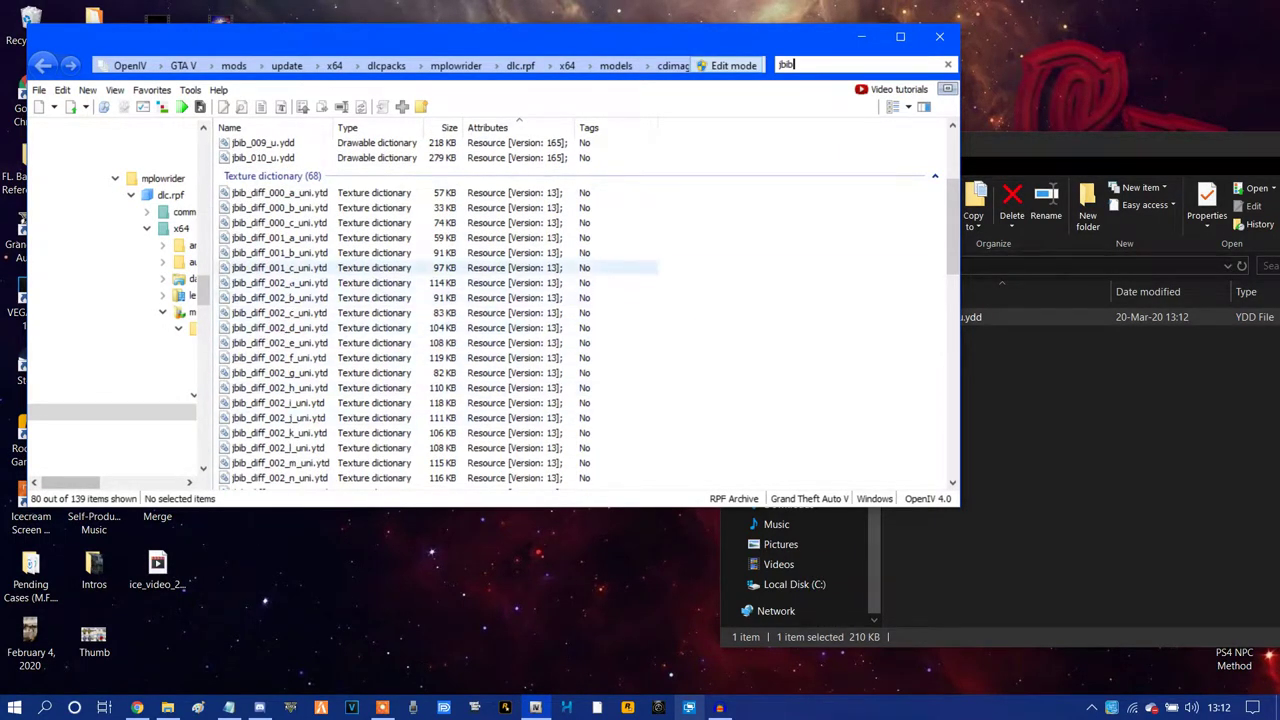
scroll(600, 355, up, 1)
scroll(600, 345, up, 3)
scroll(600, 340, down, 3)
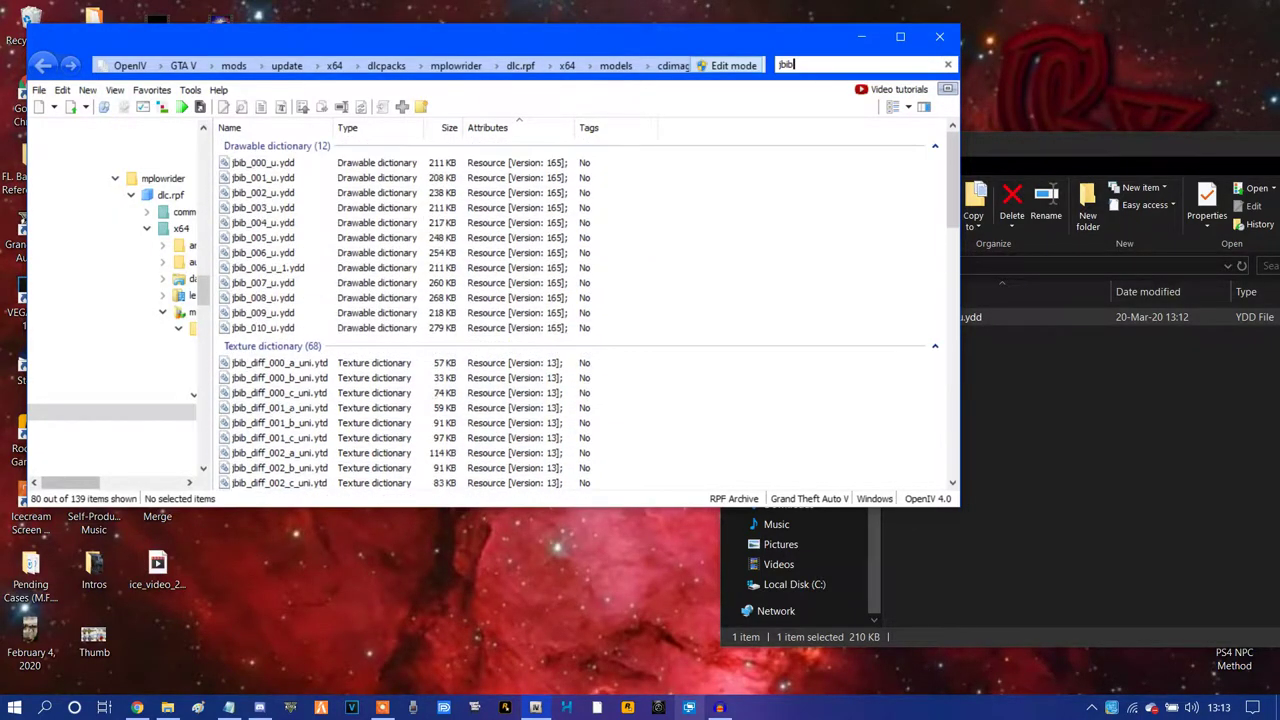
scroll(620, 420, up, 3)
- Preview the polo shirt model jbib_002_u.ydd in the model viewer and close it
click(264, 193)
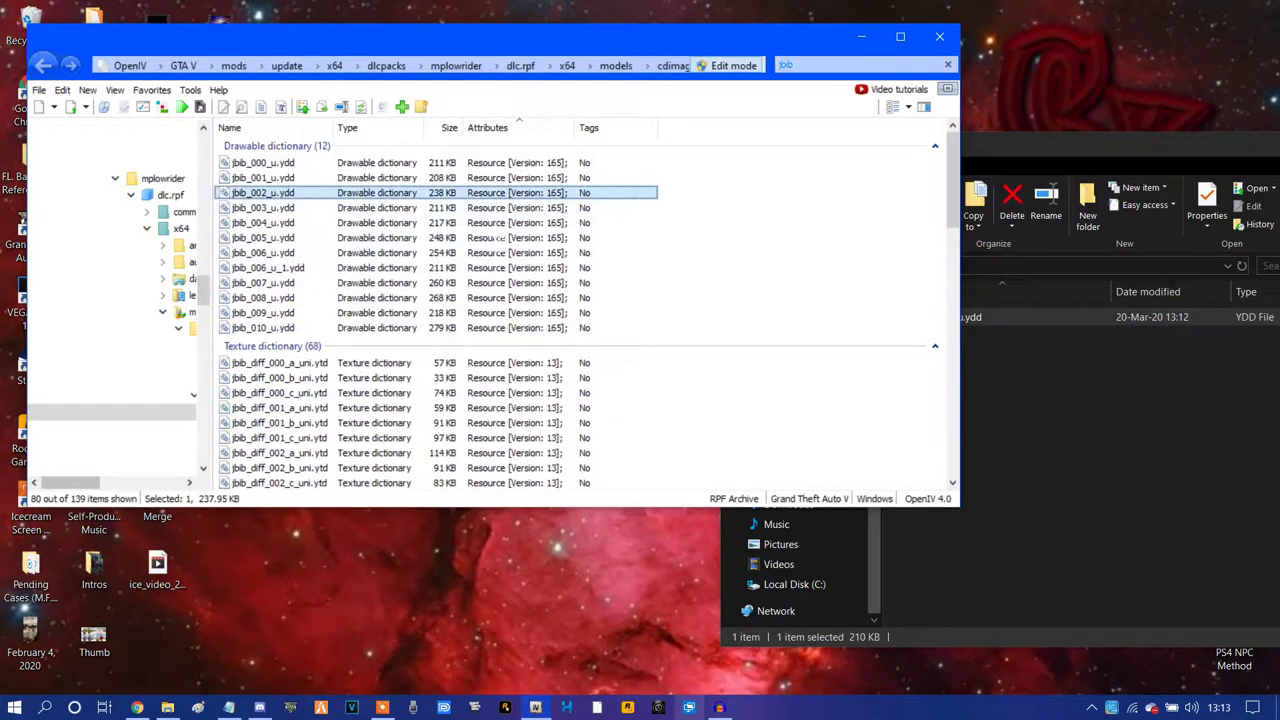
key(Return)
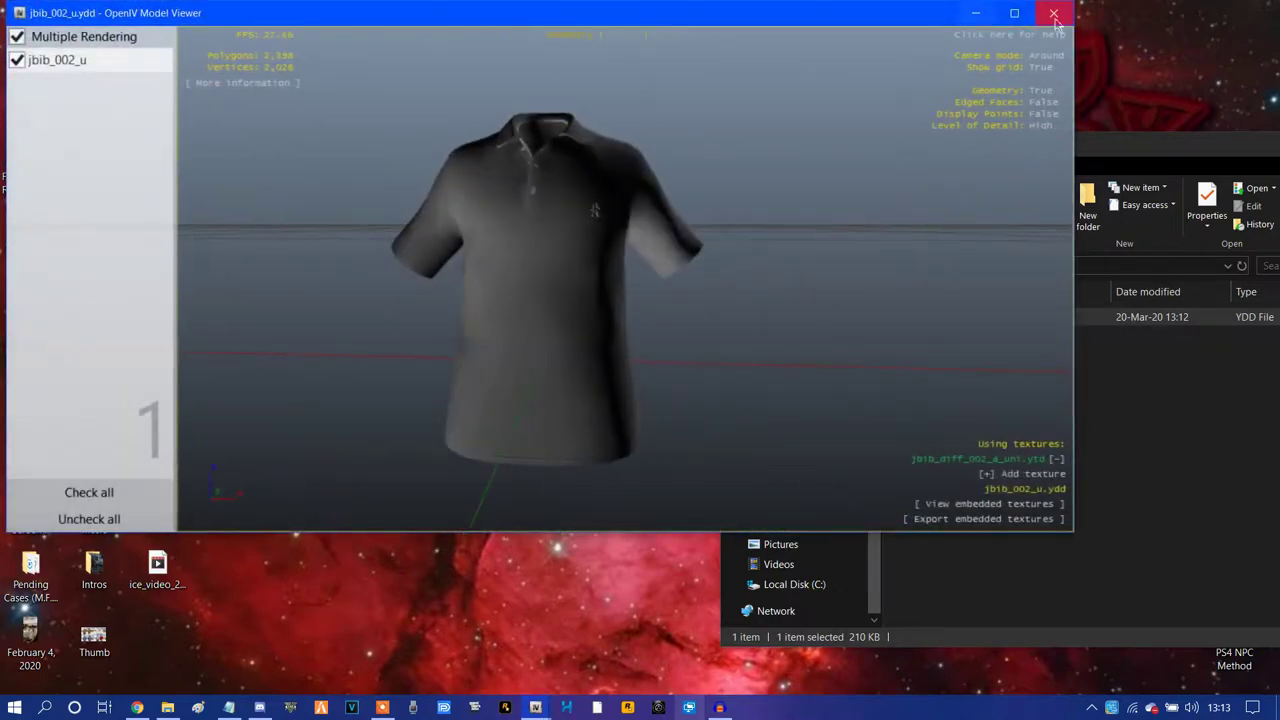
click(1103, 463)
- Delete jbib_000_u.ydd from the mp backup folder and copy jbib_002_u.ydd there in its place
click(917, 318)
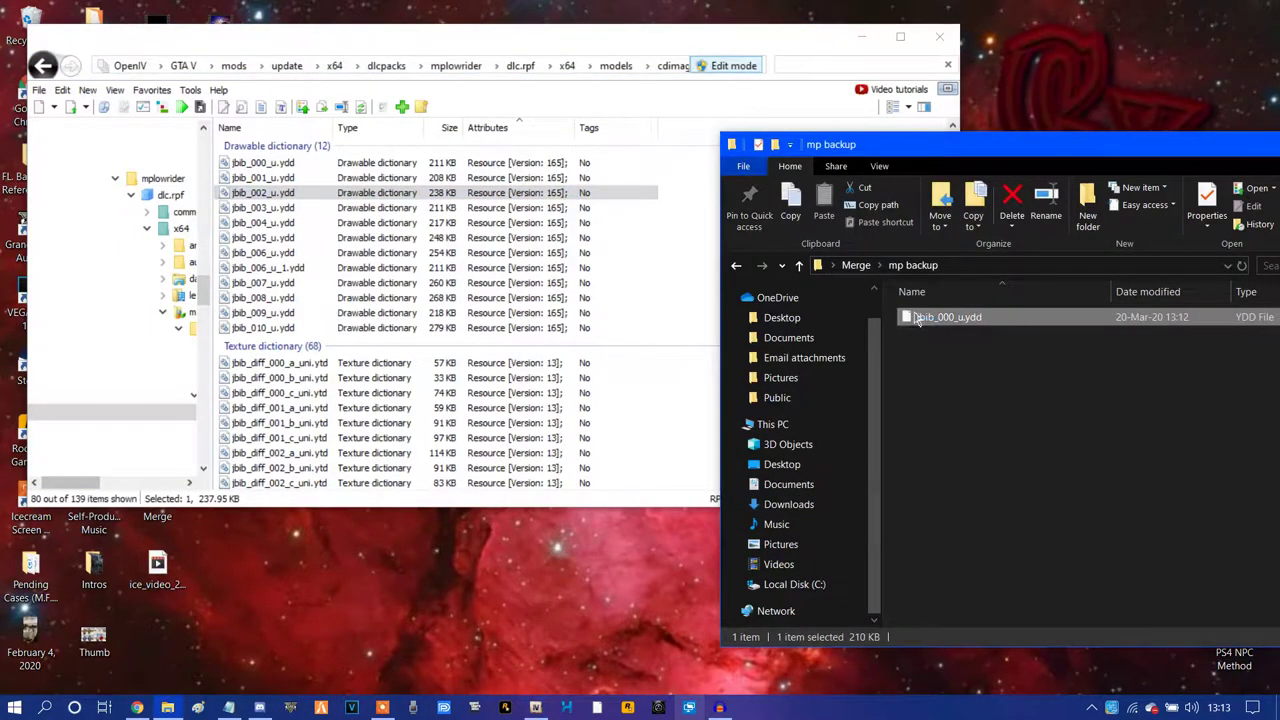
key(Delete)
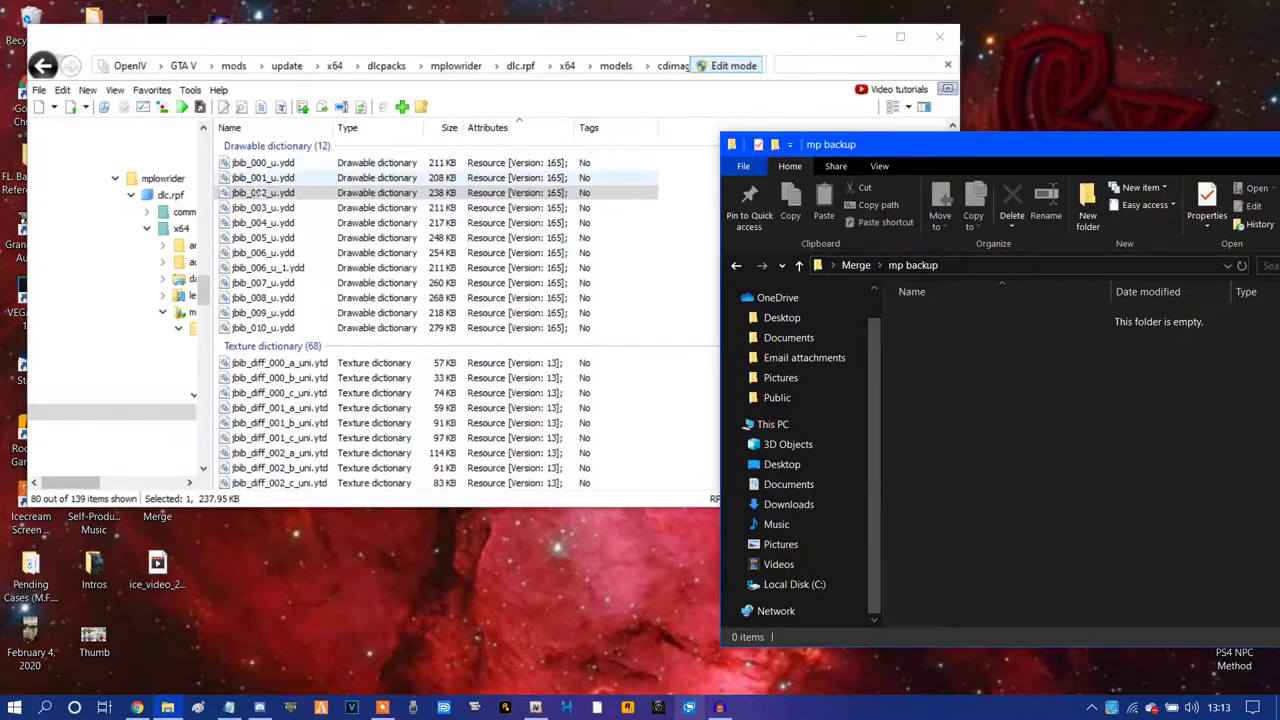
click(275, 193)
drag(995, 404, 985, 410)
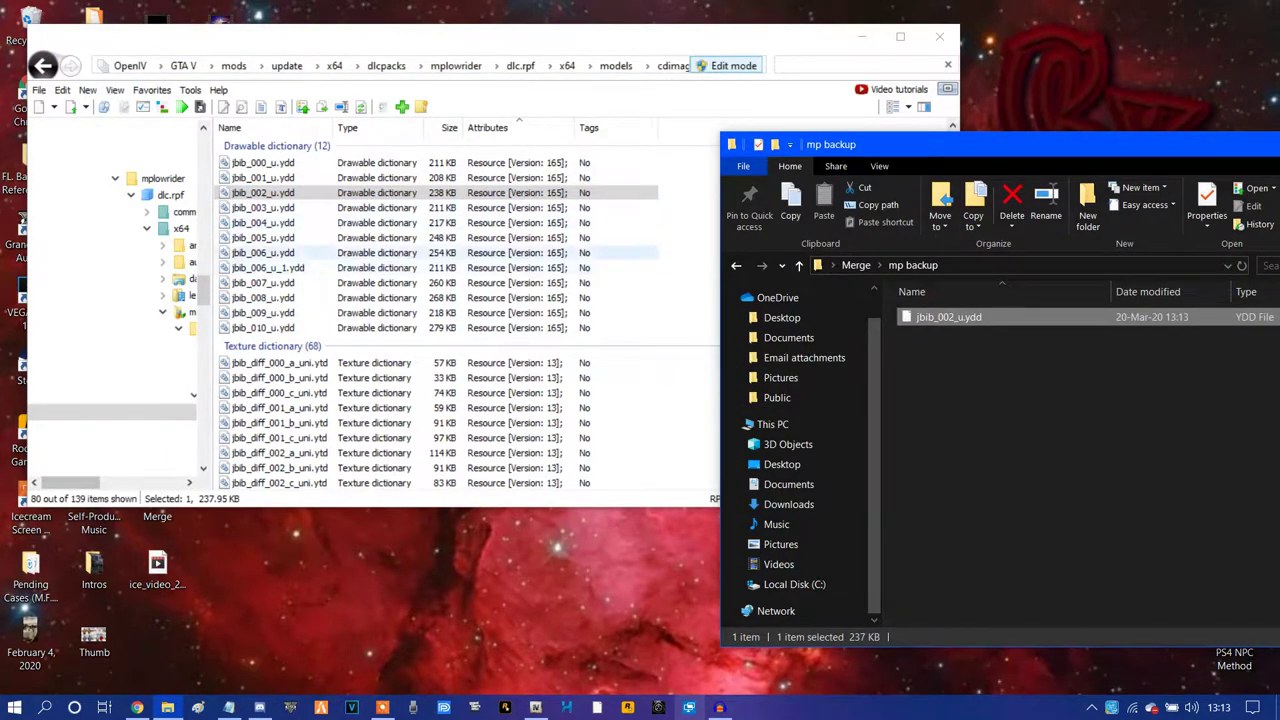
- Copy the texture dictionaries jbib_diff_002_a_uni.ytd through jbib_diff_002_n_uni.ytd from the lowrider folder into the mp backup folder
scroll(440, 327, down, 2)
scroll(258, 240, down, 3)
click(262, 240)
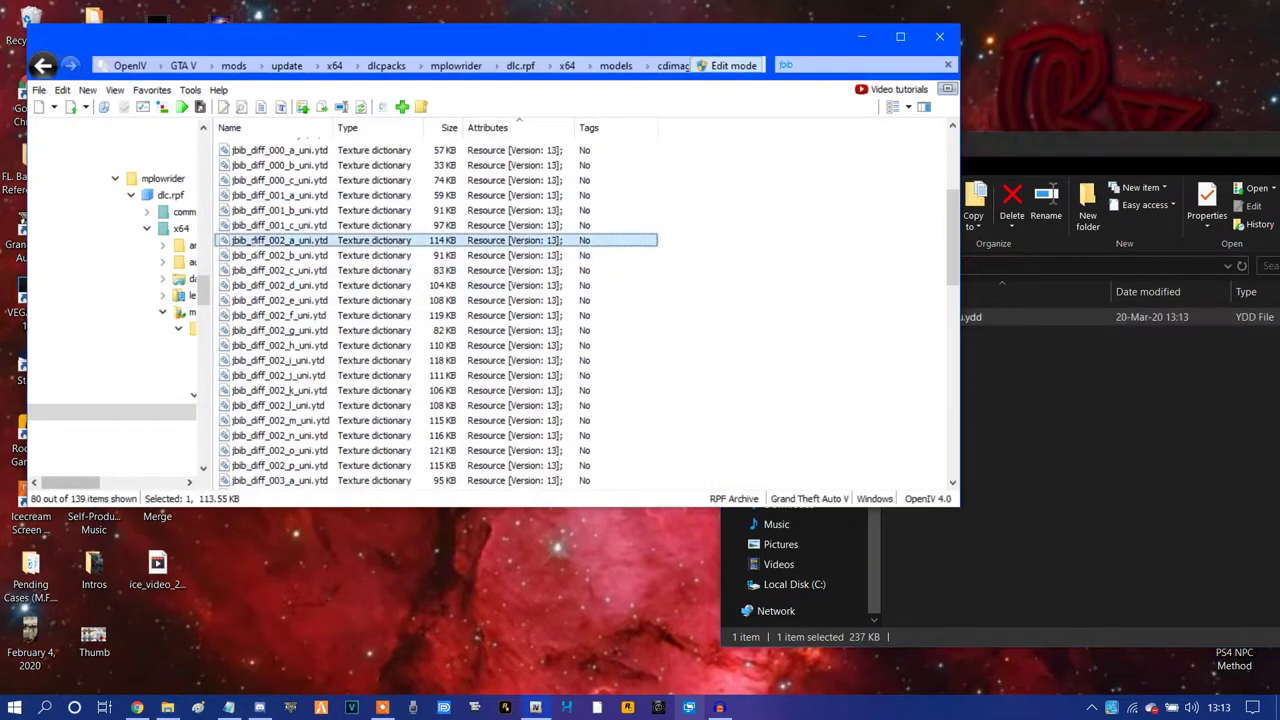
ctrl+click(261, 256)
ctrl+click(260, 271)
ctrl+click(257, 285)
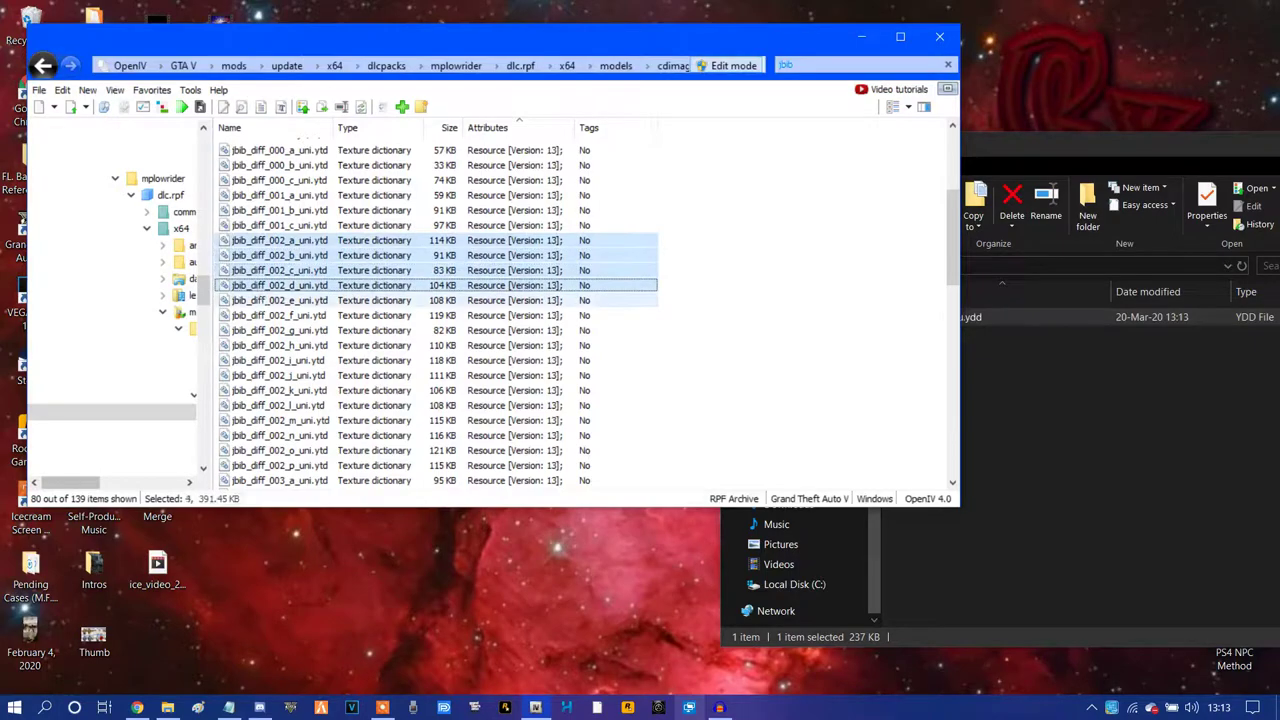
ctrl+click(257, 300)
ctrl+click(257, 315)
ctrl+click(258, 331)
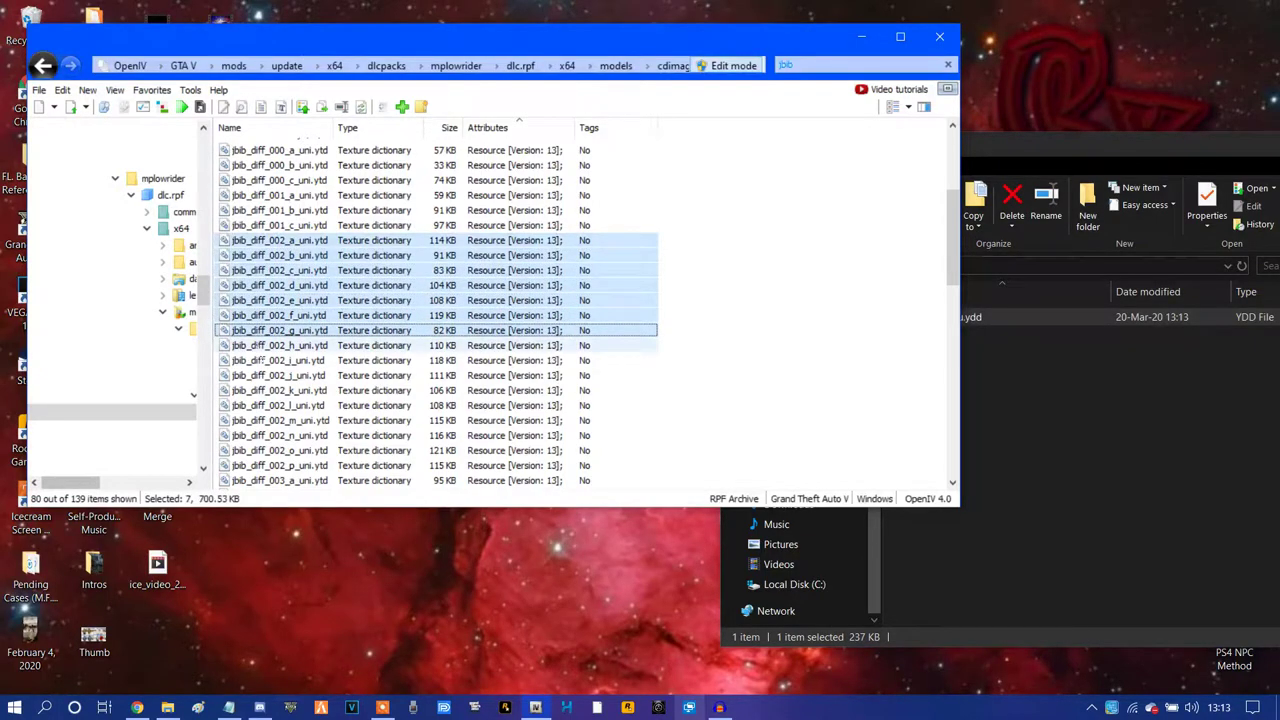
ctrl+click(258, 346)
ctrl+click(258, 361)
ctrl+click(258, 376)
ctrl+click(257, 375)
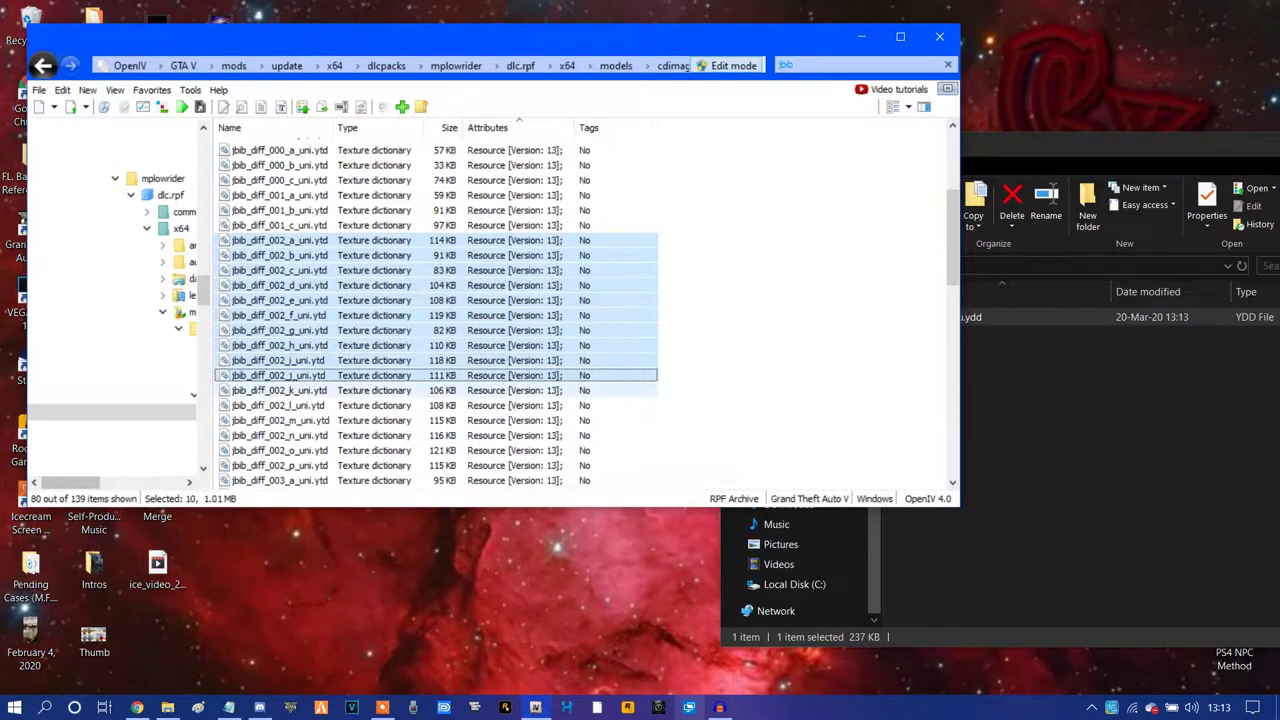
ctrl+click(259, 391)
ctrl+click(259, 406)
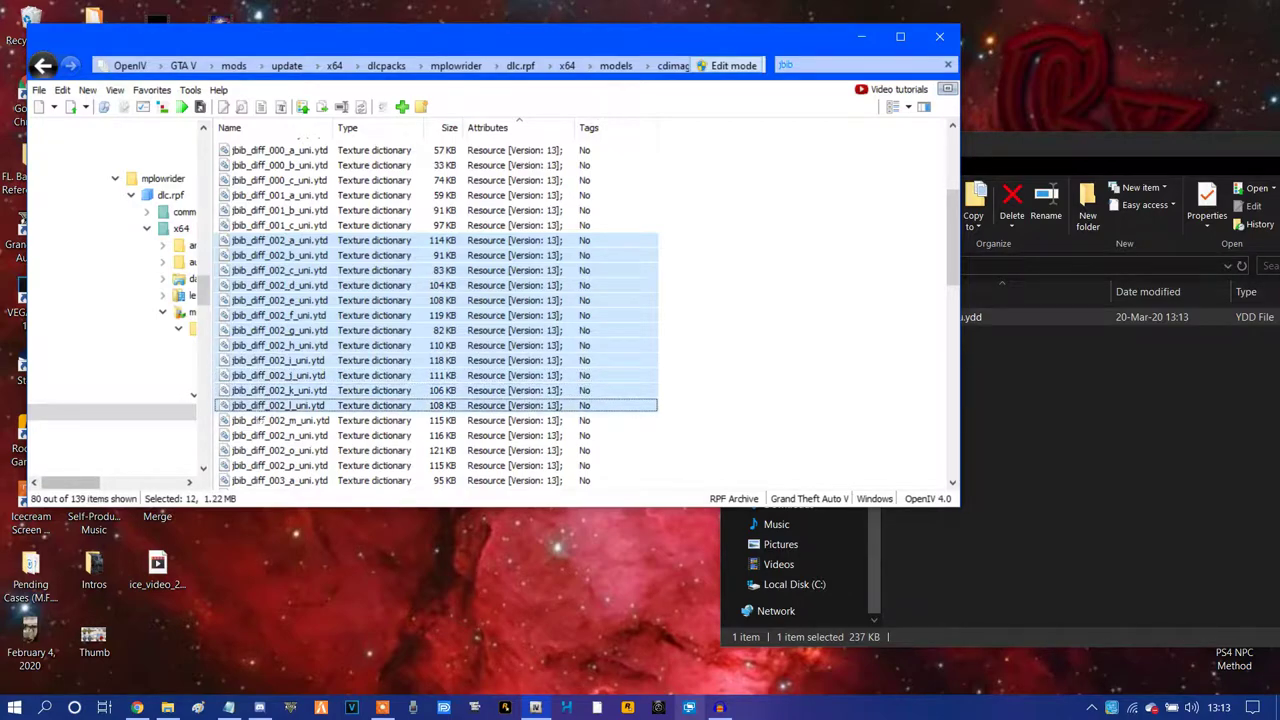
ctrl+click(259, 422)
ctrl+click(257, 420)
ctrl+click(257, 435)
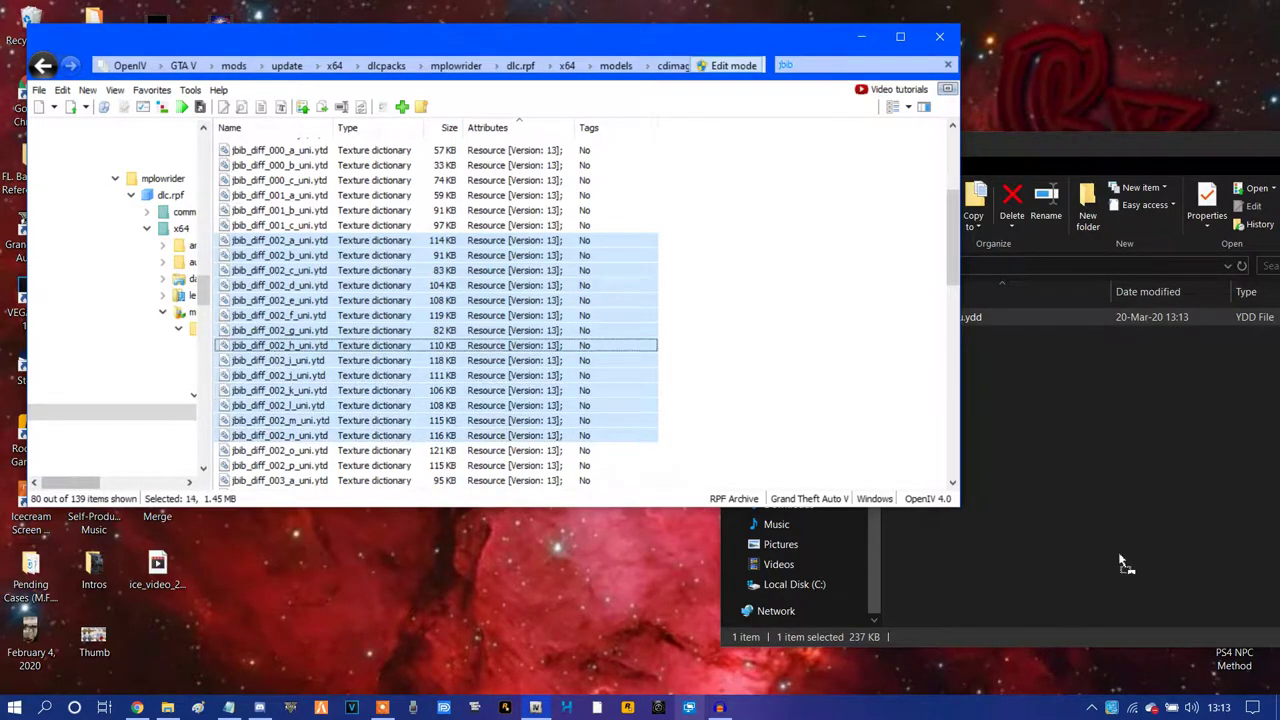
click(1110, 455)
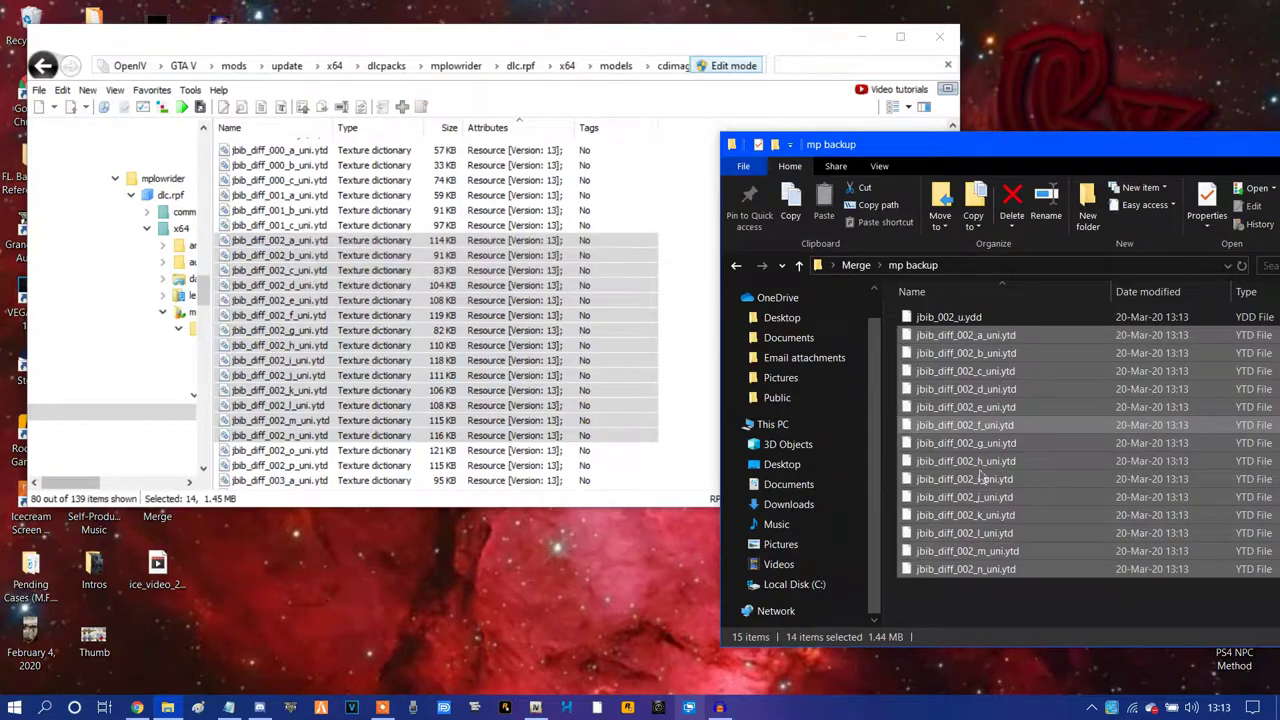
click(1019, 610)
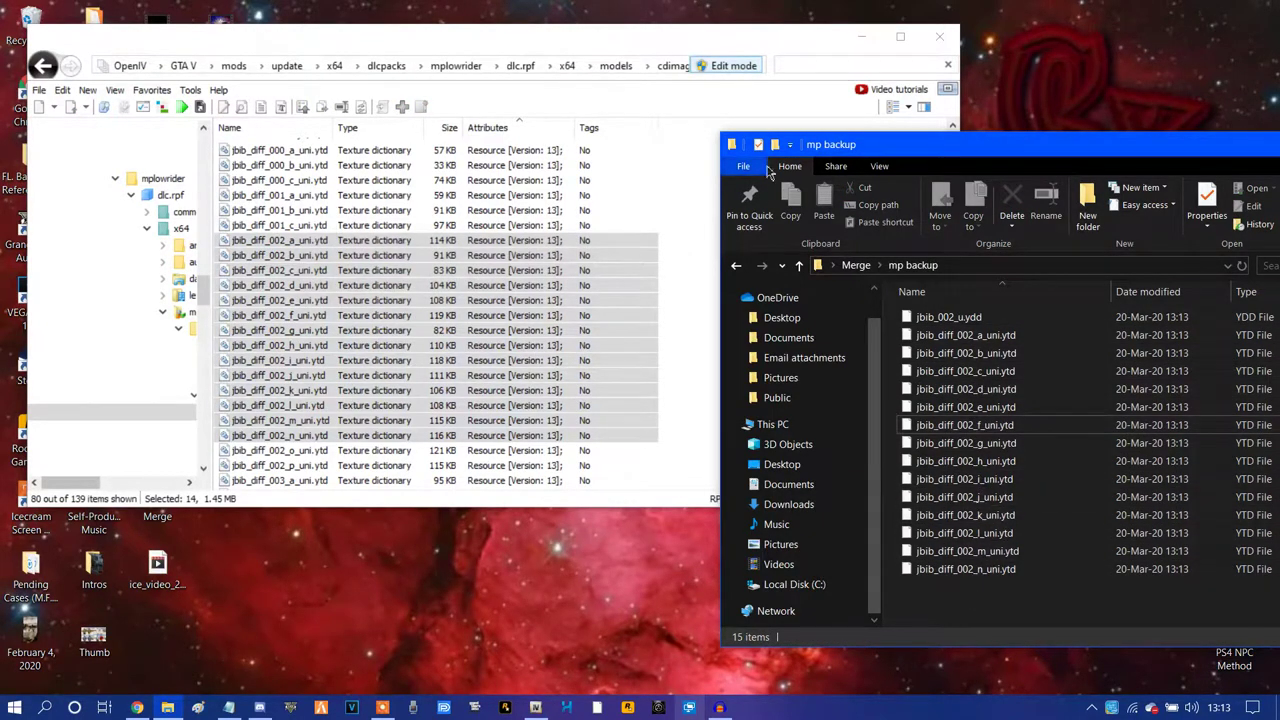
- Open the convert folder inside Merge and select jbib_002_u.ydd in the lowrider folder as the naming reference
click(737, 266)
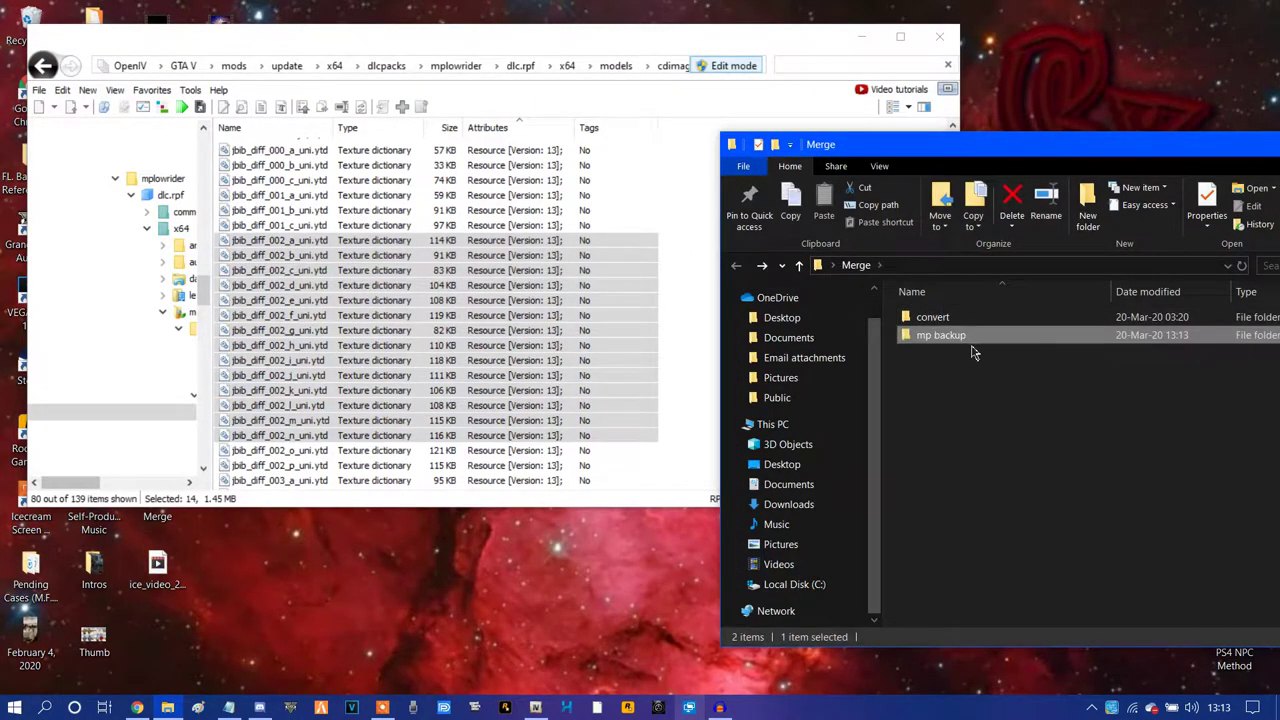
double_click(961, 322)
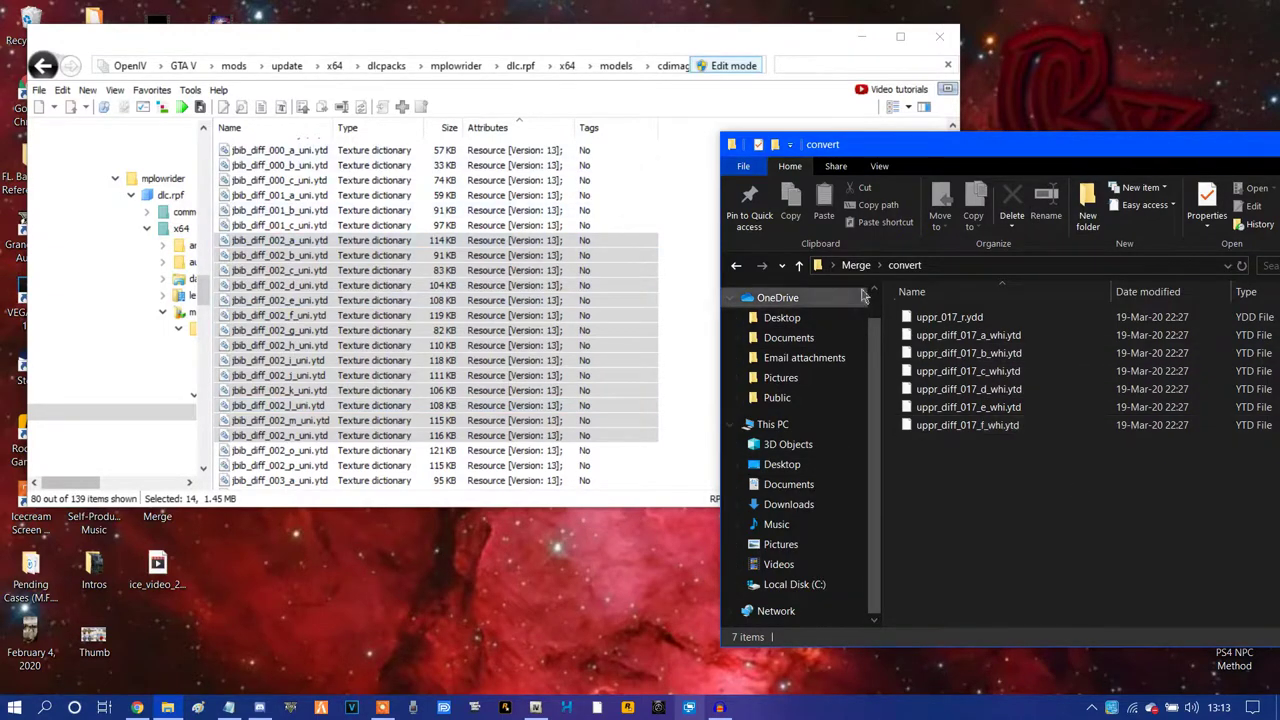
scroll(356, 258, up, 5)
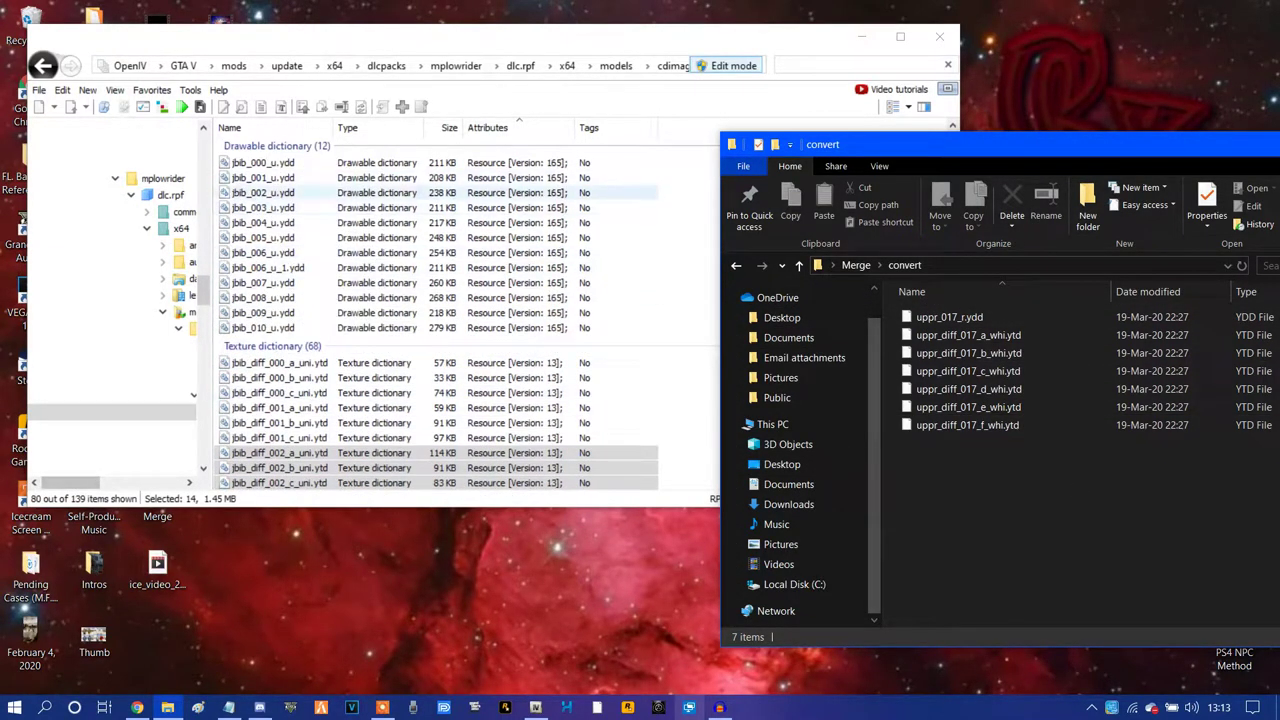
click(263, 192)
click(1018, 526)
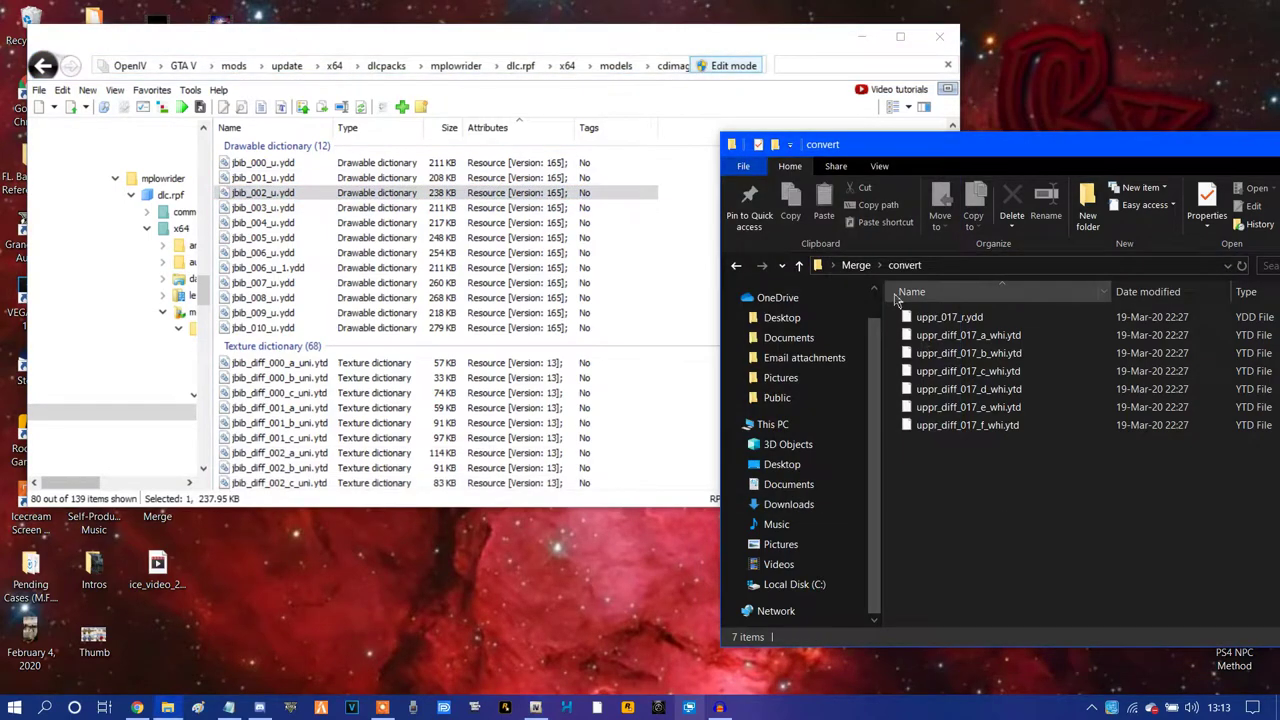
- Rename uppr_017_r.ydd in the convert folder as jbib_002_u.ydd and replace the lowrider folder's model with it
click(922, 318)
right_click(924, 321)
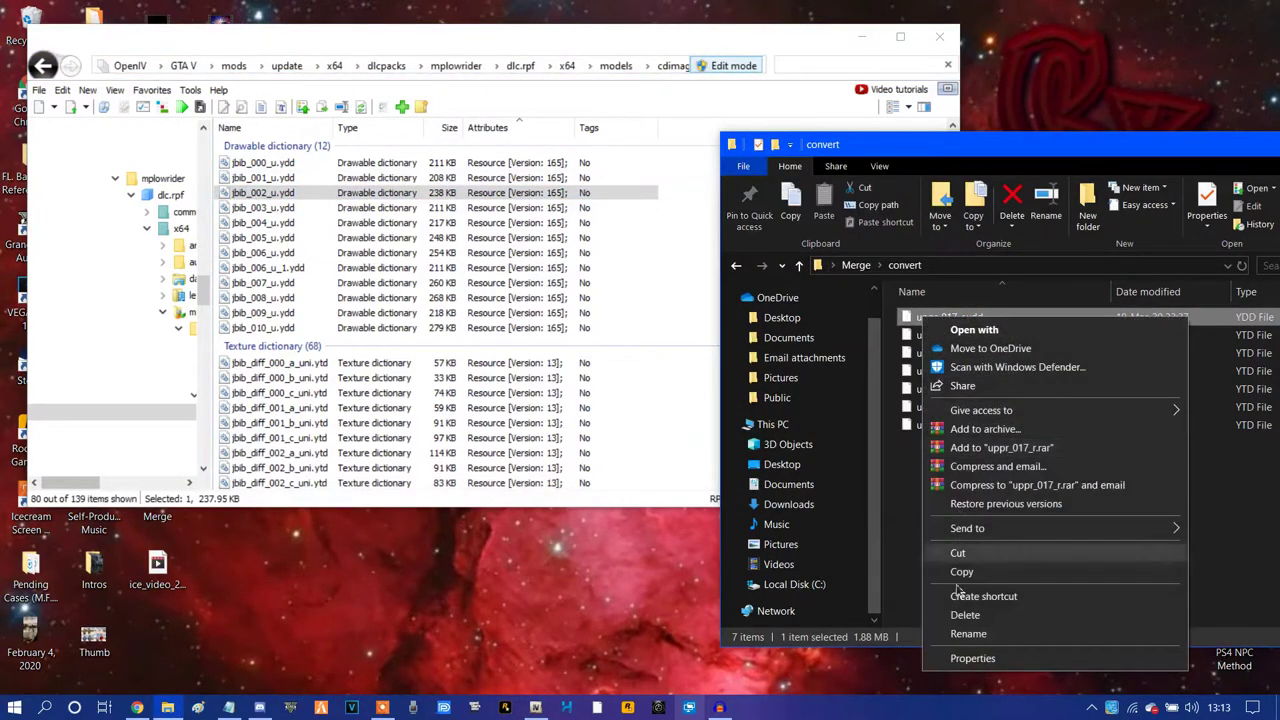
click(967, 632)
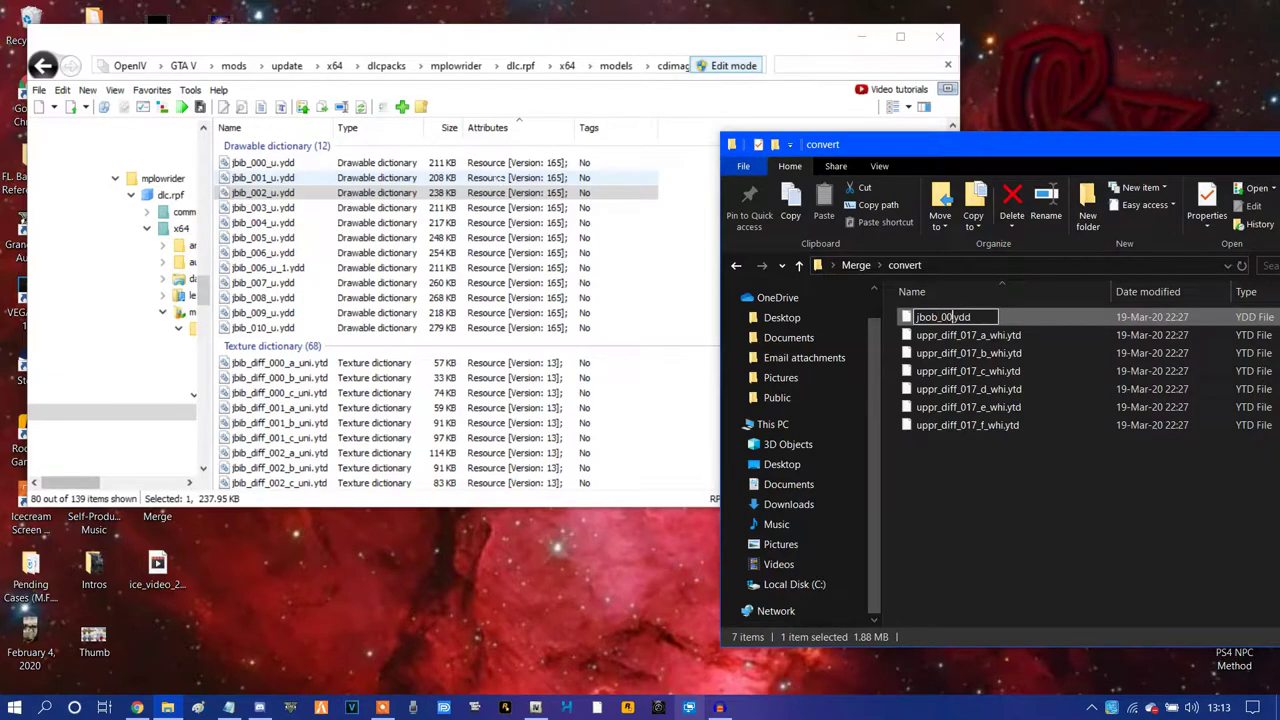
key(Return)
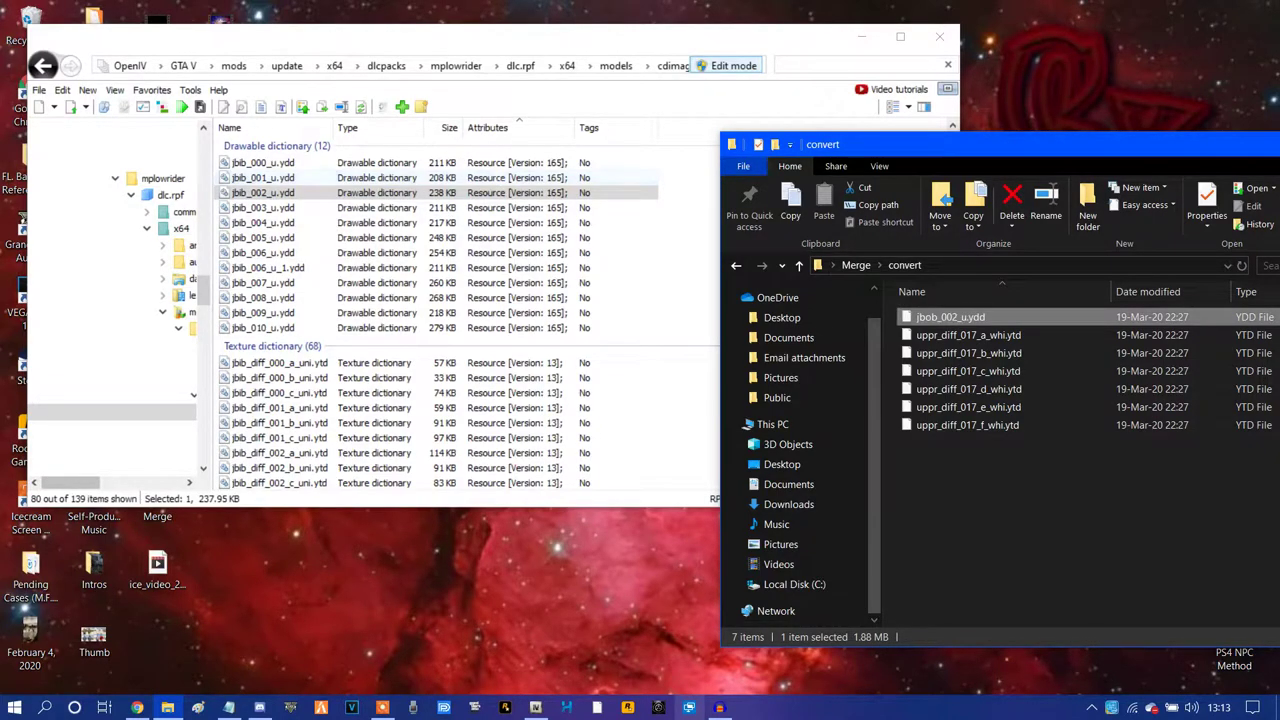
right_click(956, 317)
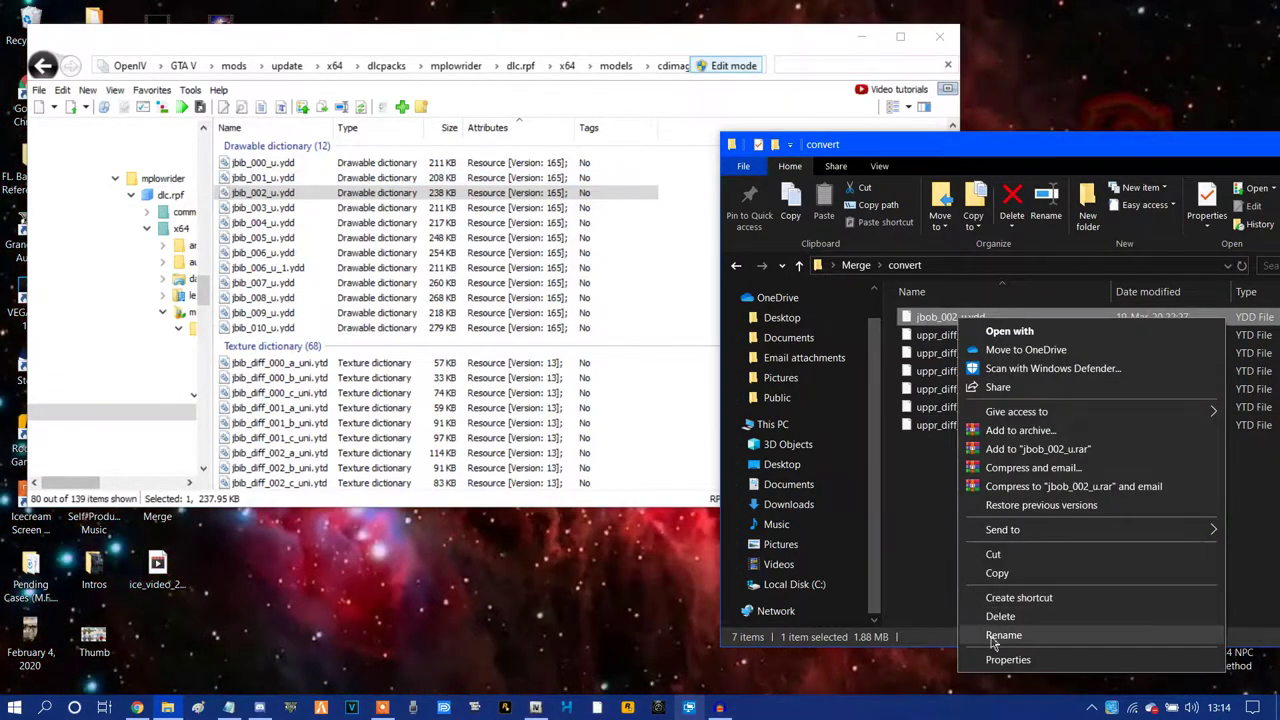
click(985, 634)
click(931, 318)
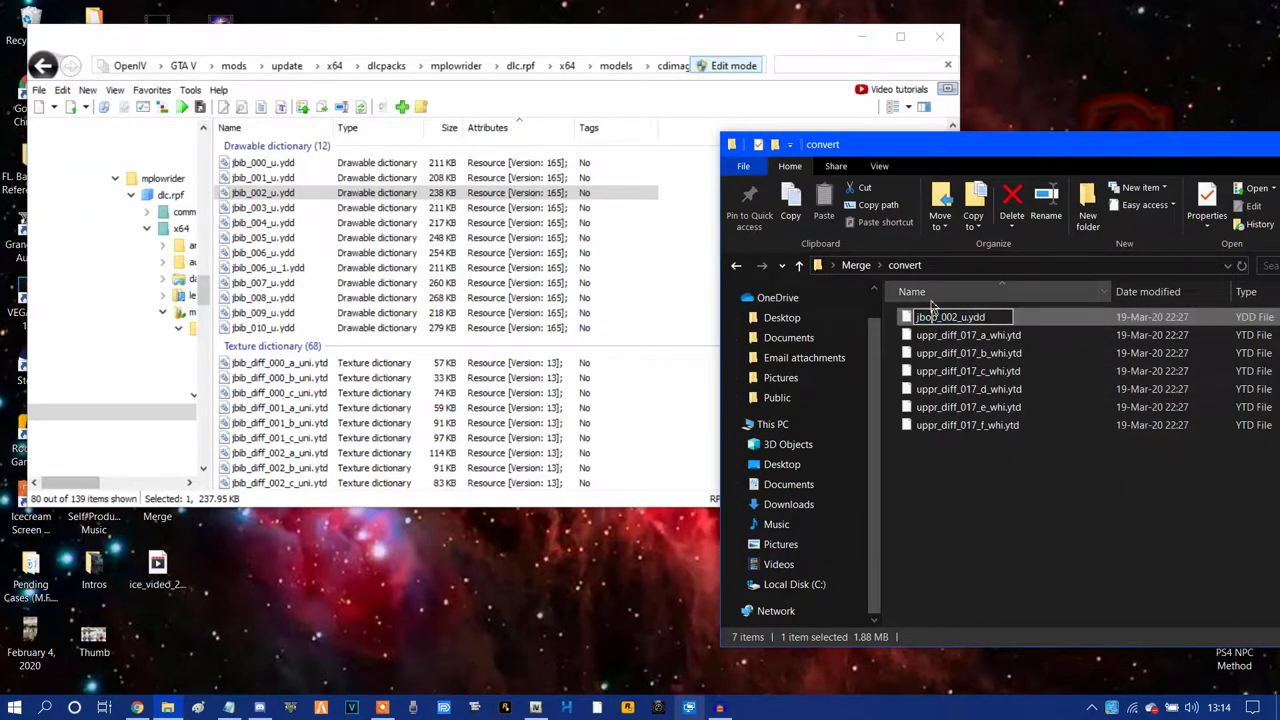
key(Return)
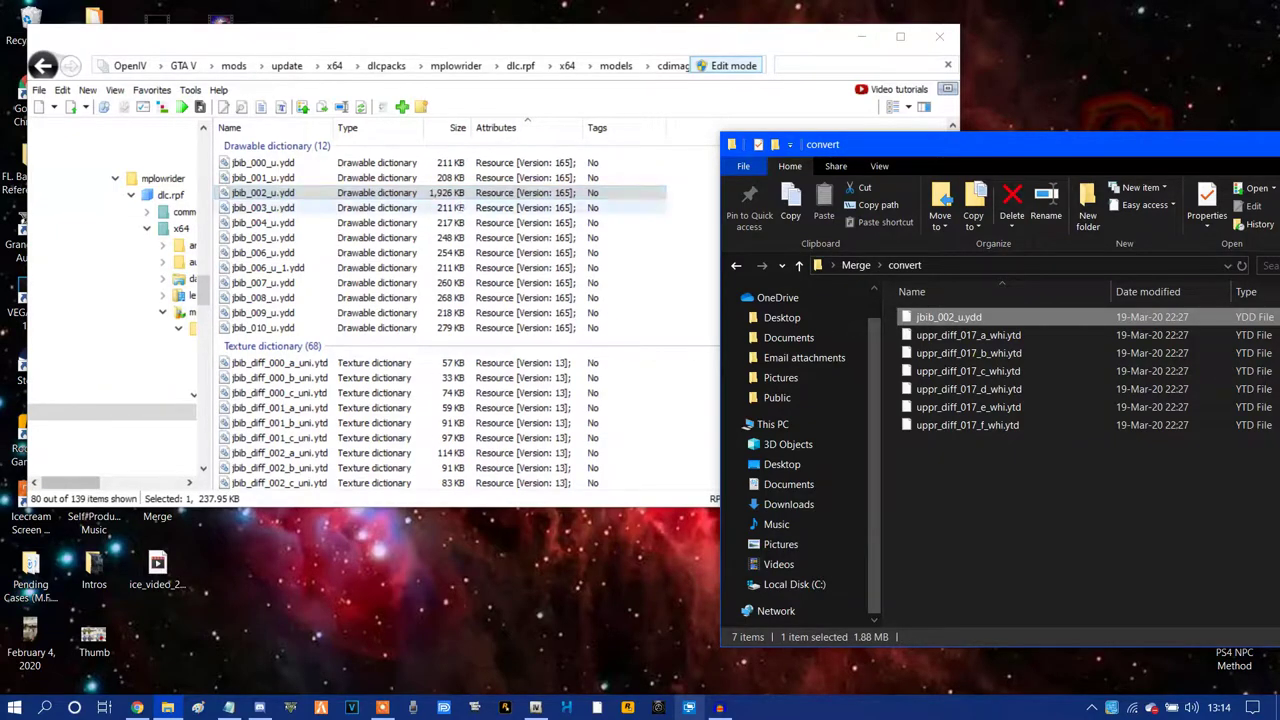
- Preview the replaced jbib_002_u.ydd of the lowrider folder in the model viewer and close it
key(alt+Tab)
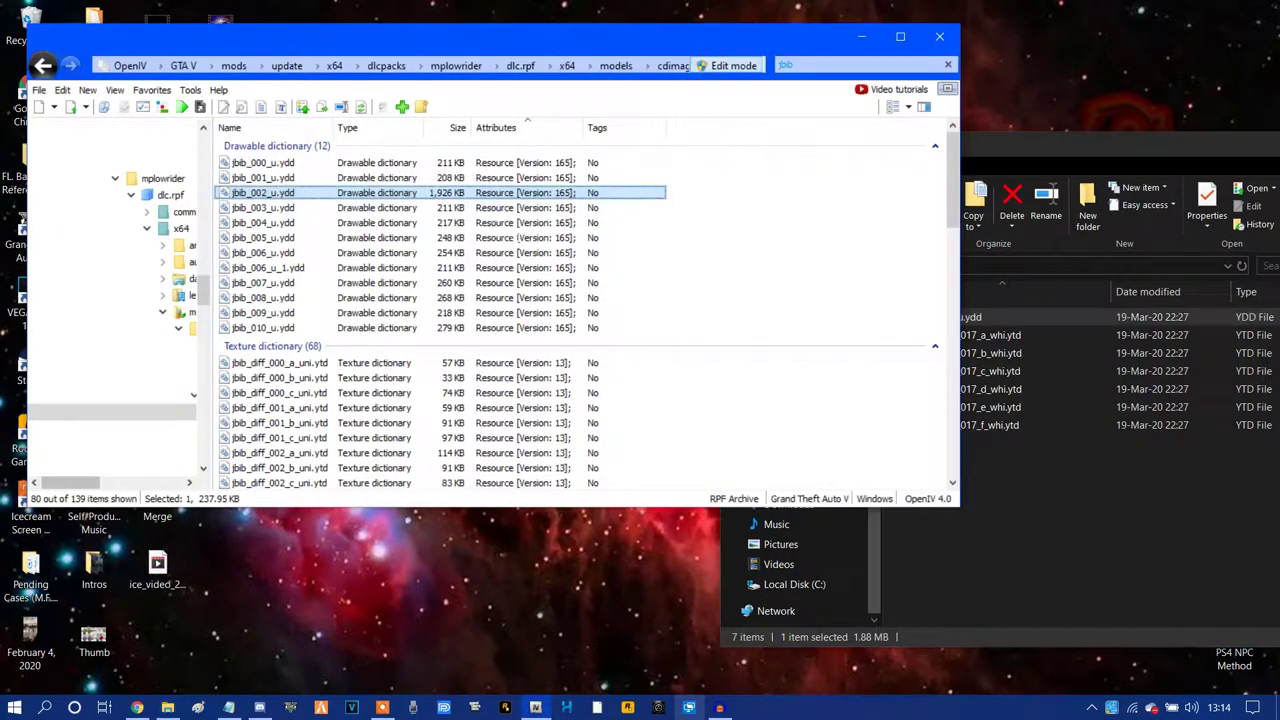
double_click(263, 193)
drag(803, 331, 785, 276)
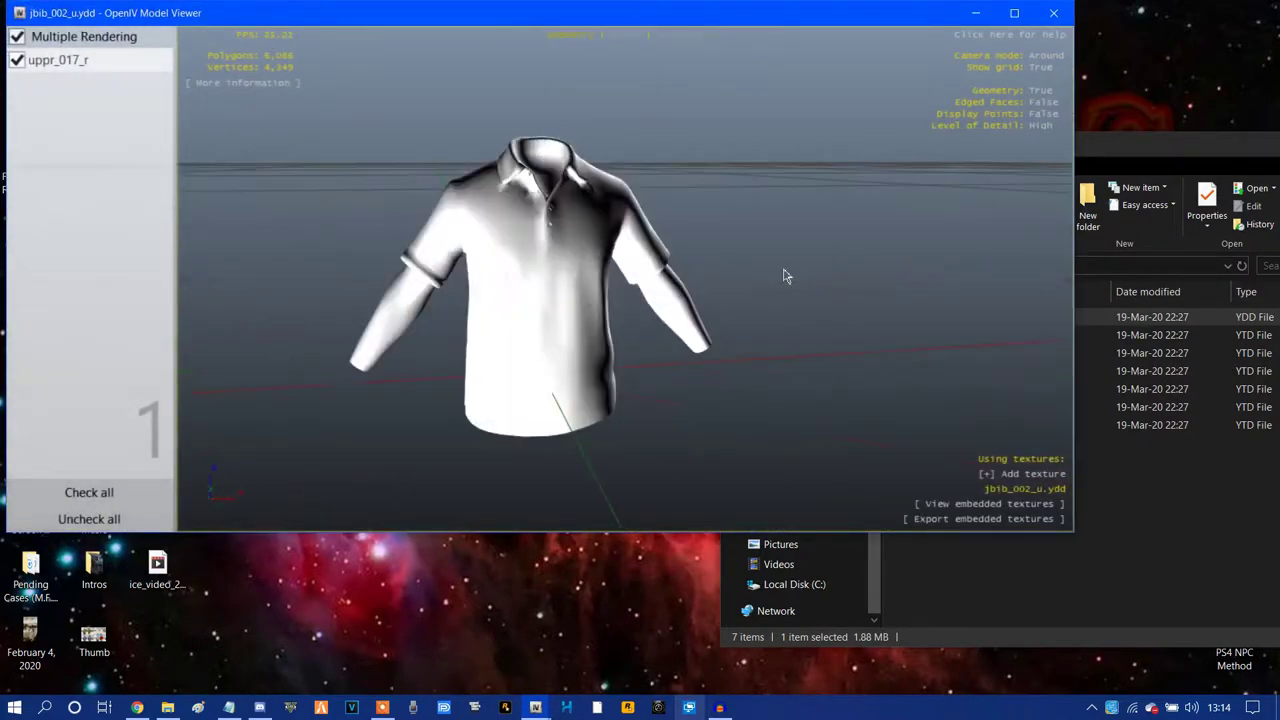
click(1050, 14)
click(1046, 490)
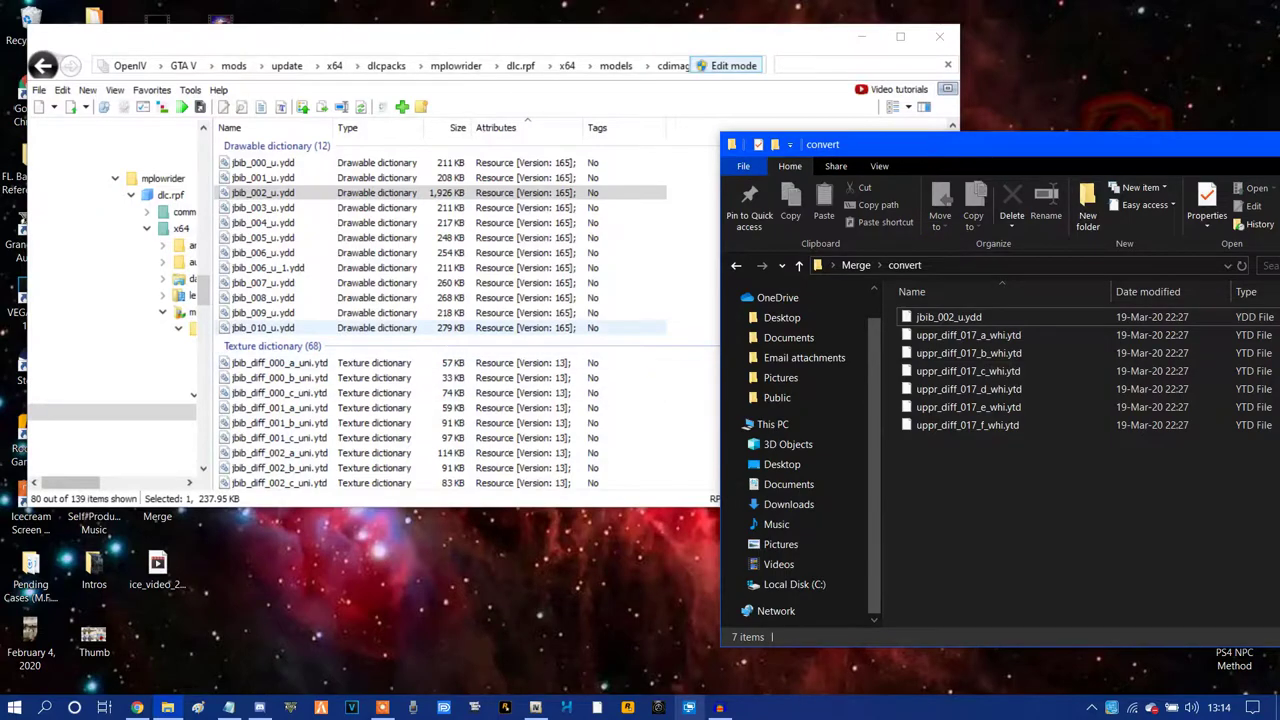
- Inspect the original lowrider texture jbib_diff_002_a_uni.ytd in the texture editor and close it
scroll(500, 328, down, 6)
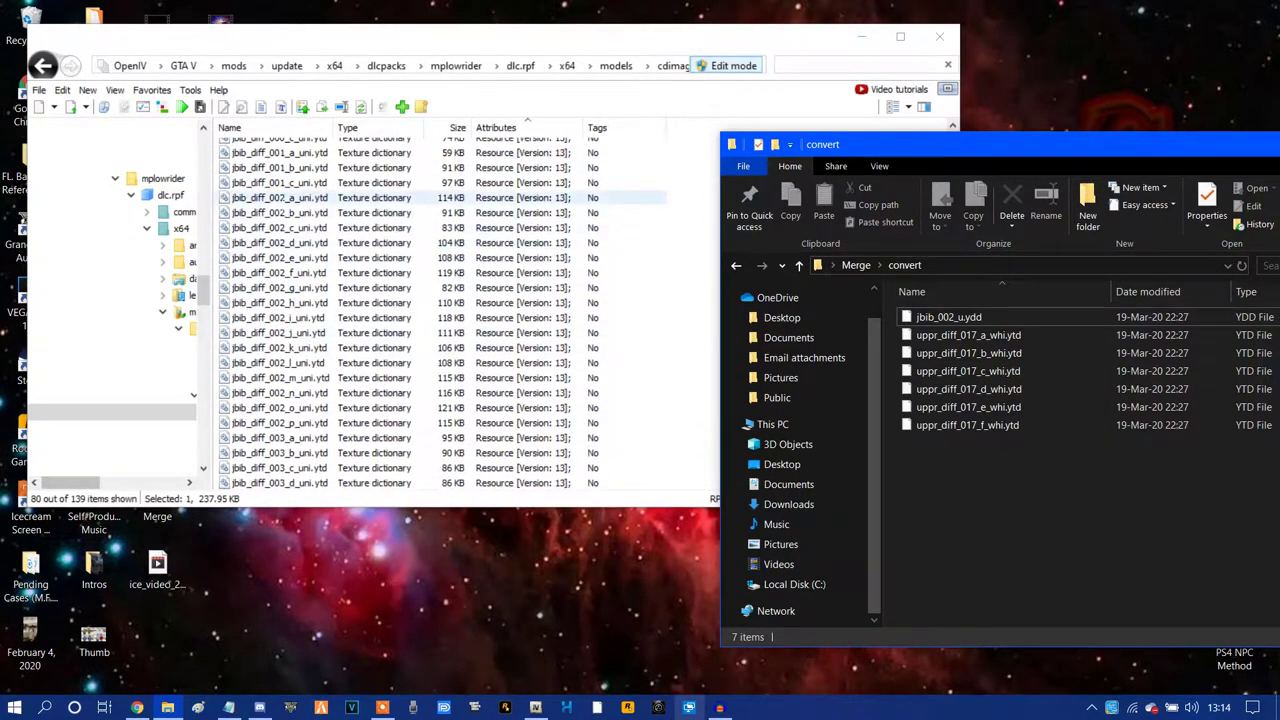
double_click(282, 197)
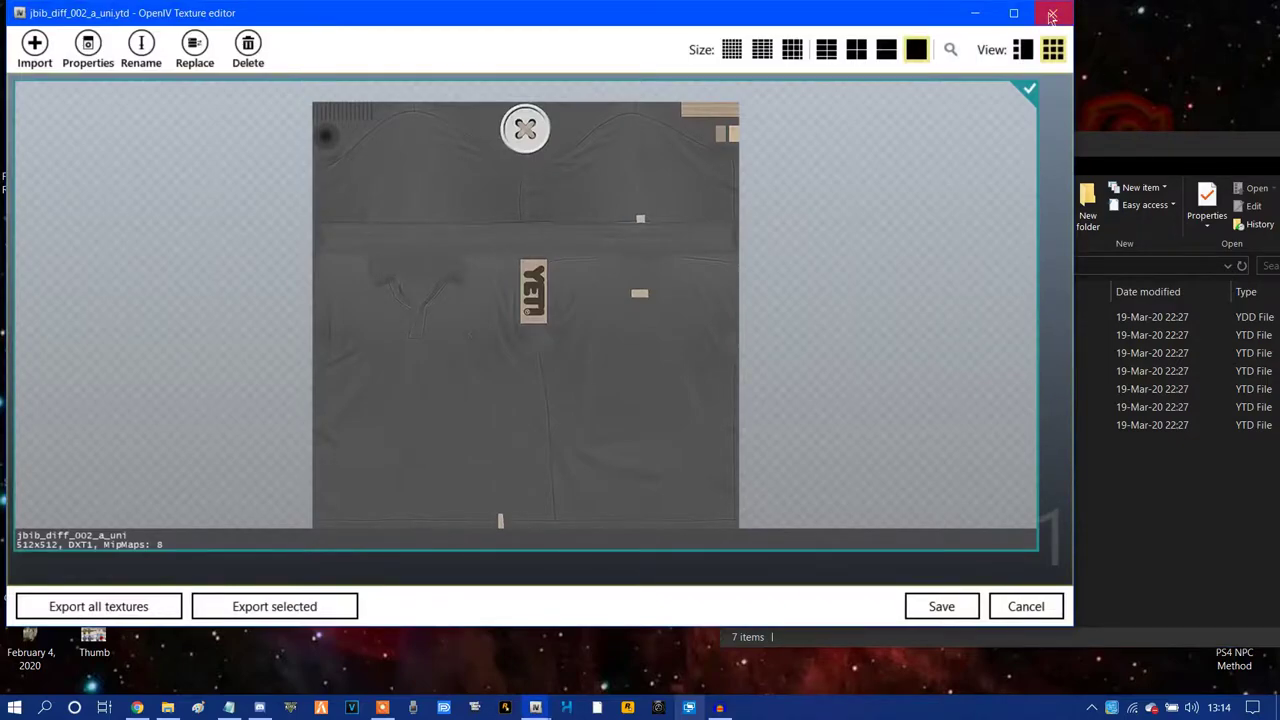
click(1051, 16)
click(1146, 443)
- Rename uppr_diff_017_a_whi.ytd as jbib_diff_002_a_uni.ytd and copy the new name for reuse on the other textures
click(940, 336)
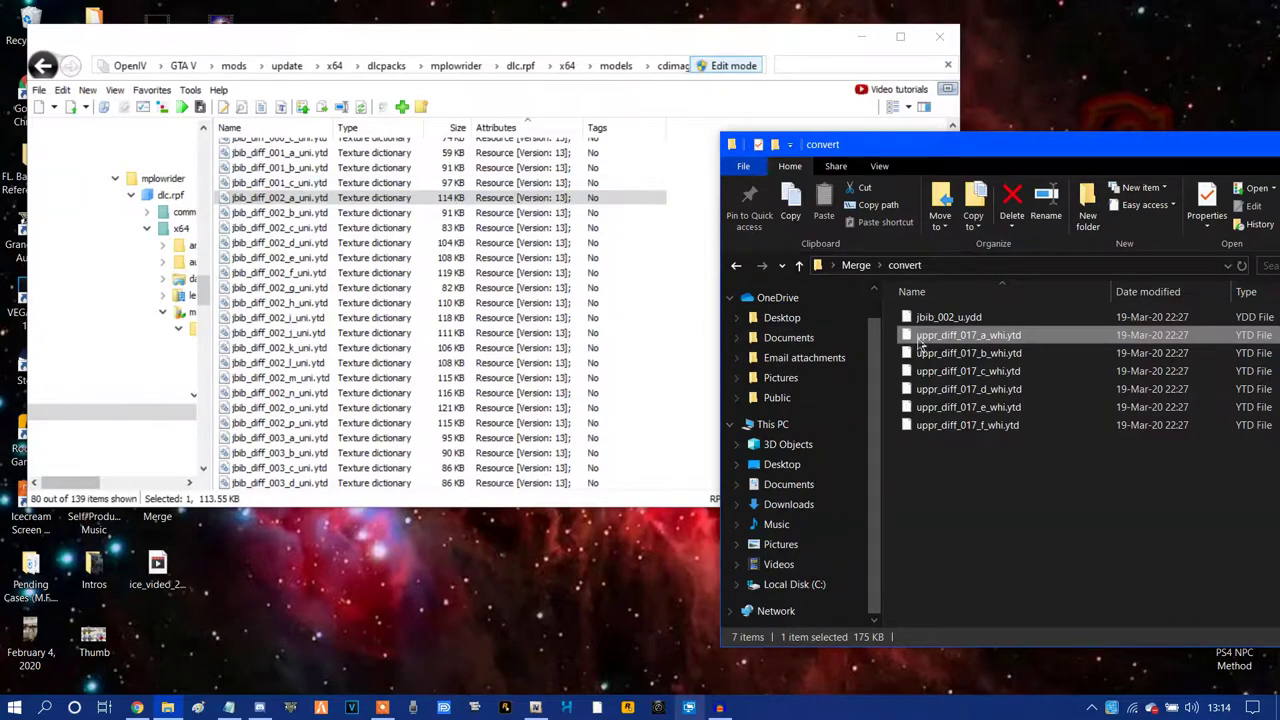
right_click(921, 340)
click(966, 651)
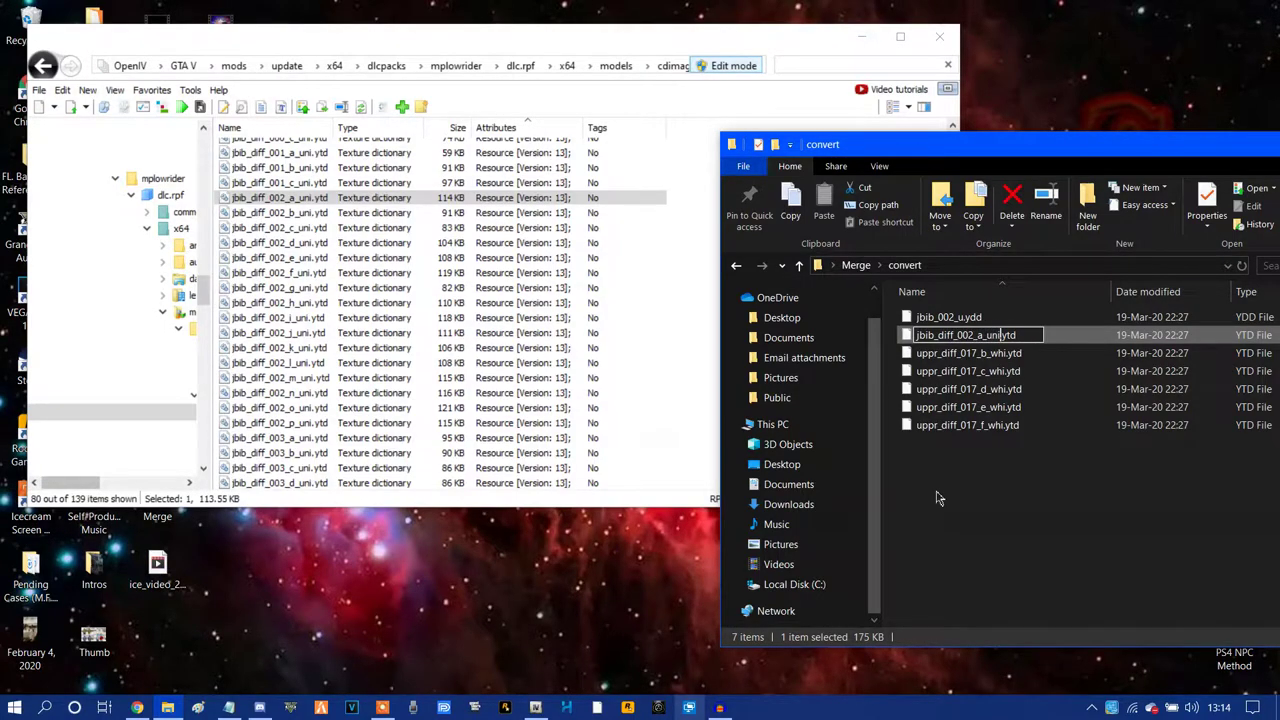
key(Return)
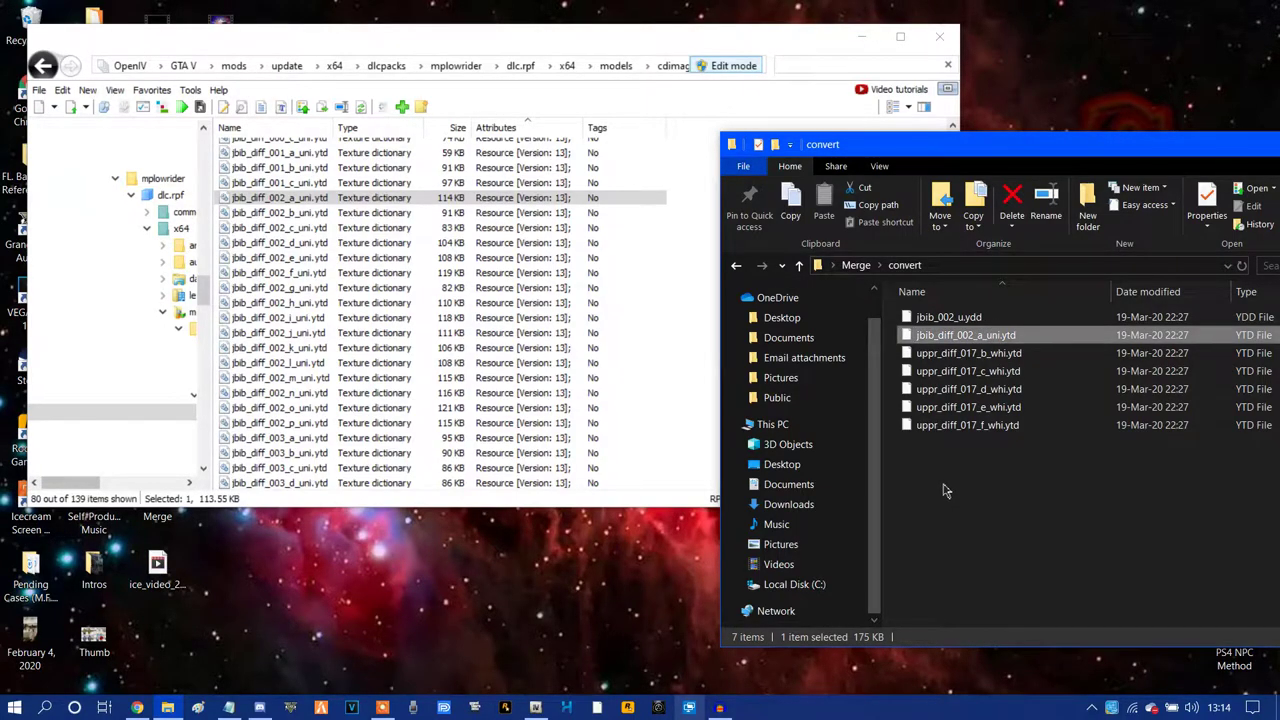
right_click(952, 340)
click(990, 658)
key(ctrl+c)
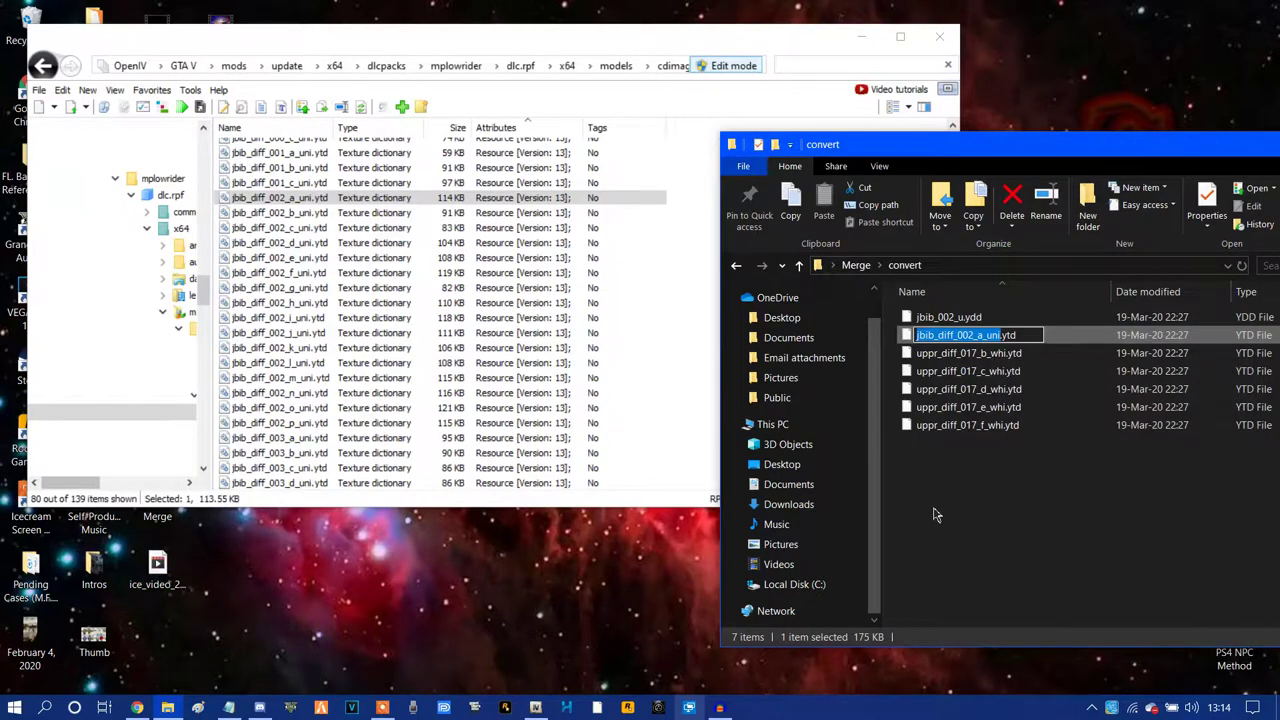
click(954, 494)
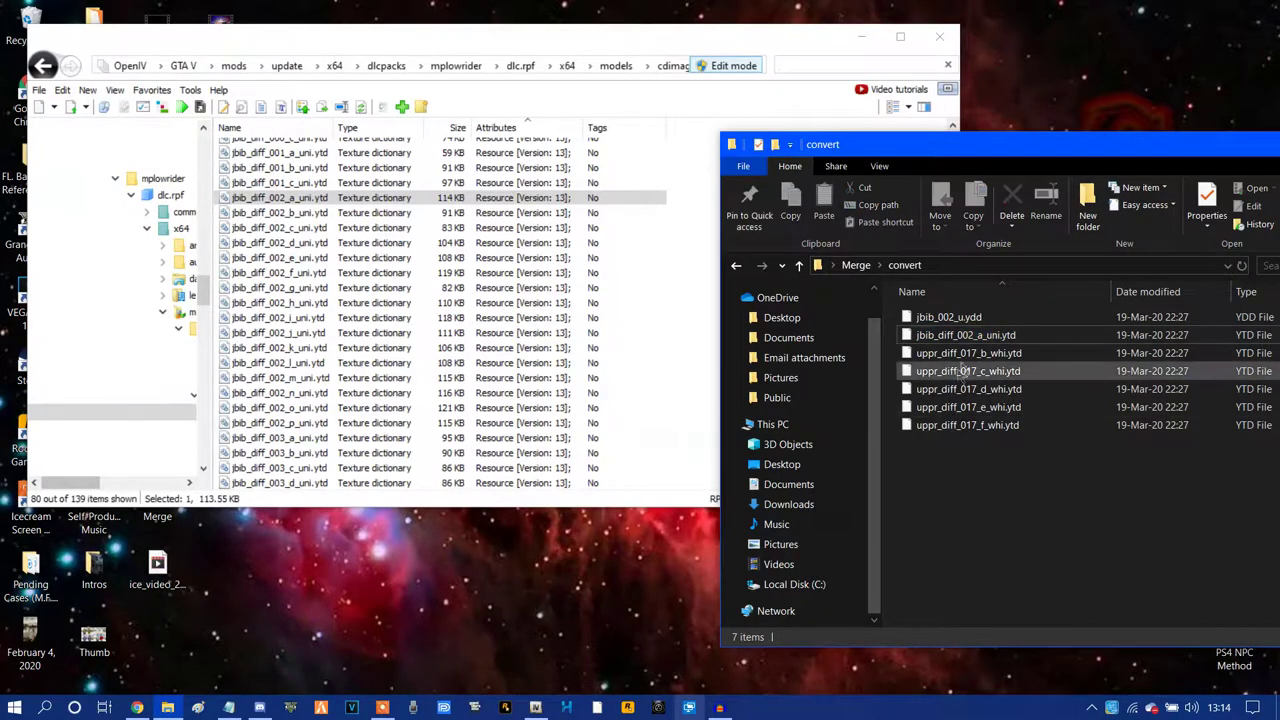
- Replace the lowrider folder's jbib_diff_002_a_uni.ytd with the renamed file and check its texture in the texture editor
drag(994, 339, 444, 257)
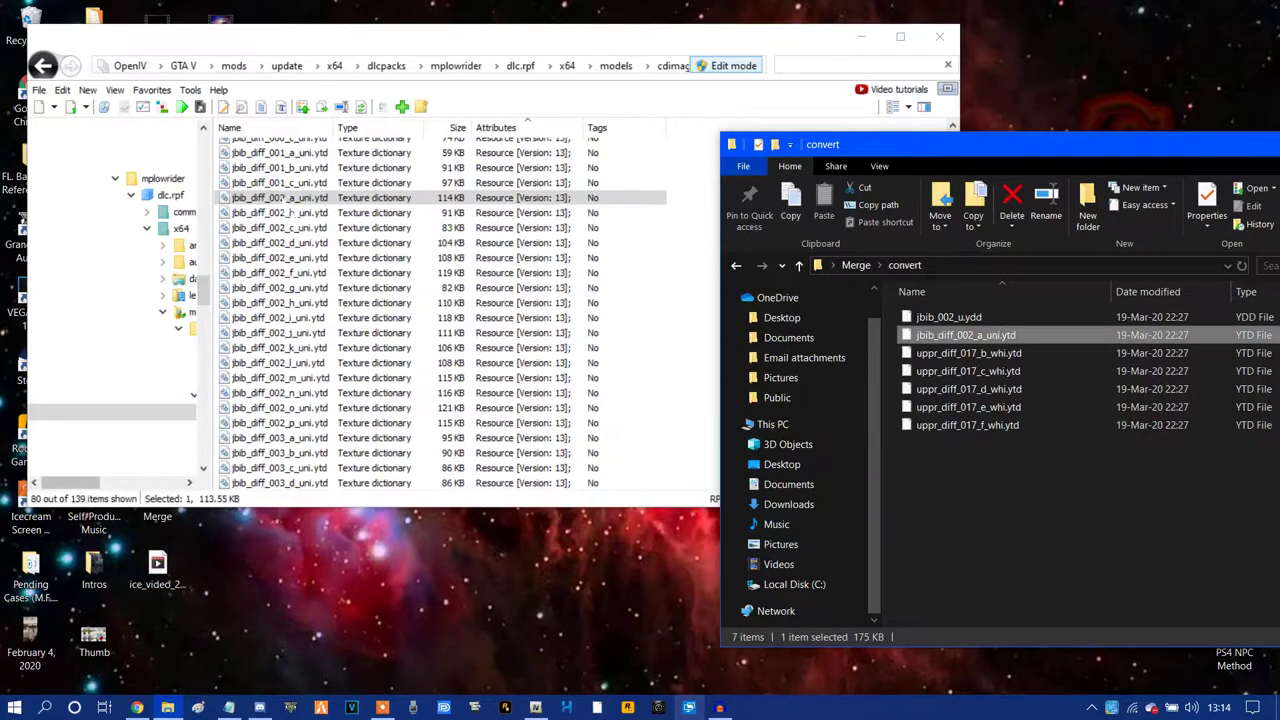
double_click(400, 198)
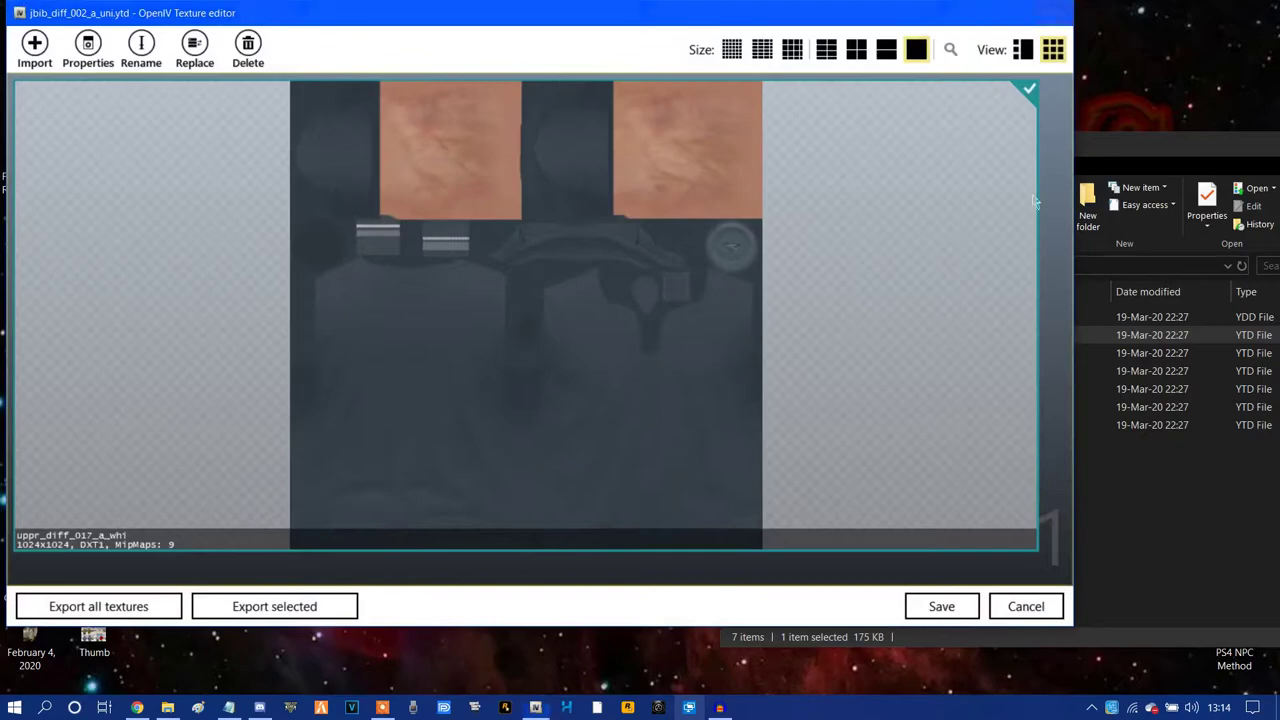
click(1053, 13)
click(990, 460)
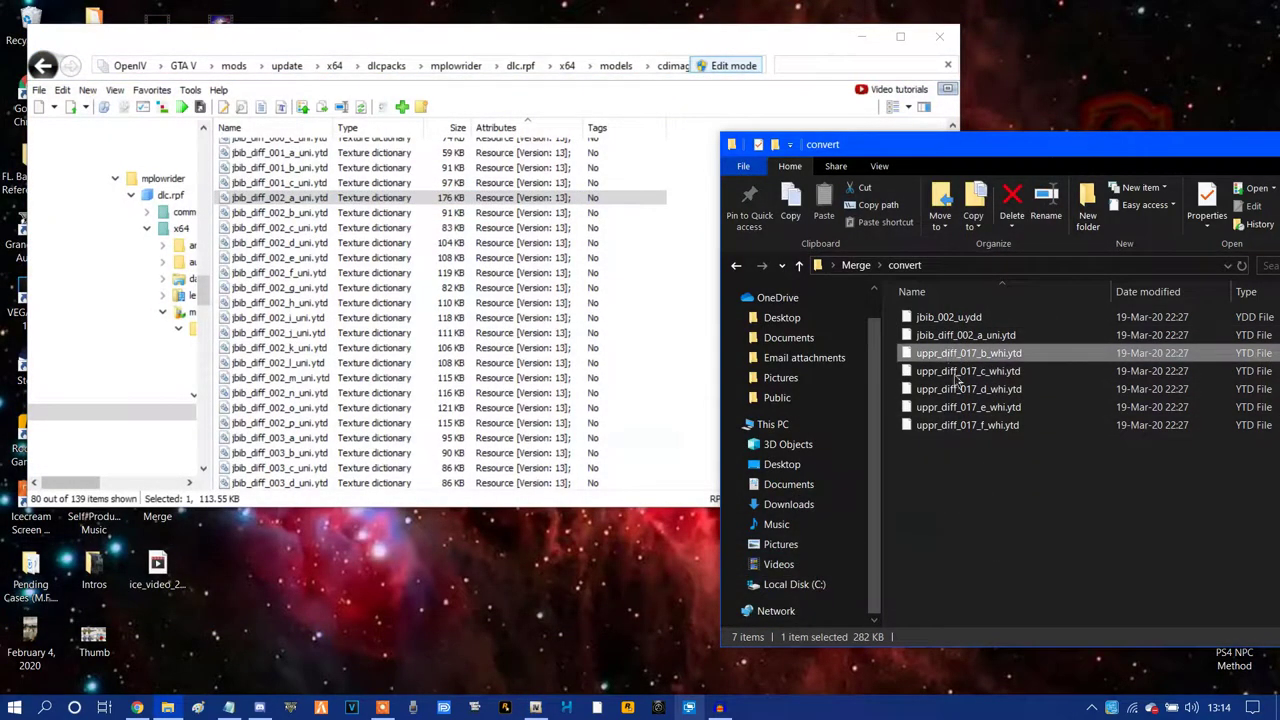
- Rename uppr_diff_017_b_whi.ytd as jbib_diff_002_b_uni.ytd and replace the matching lowrider texture dictionary with it
right_click(955, 352)
click(980, 658)
key(ctrl+v)
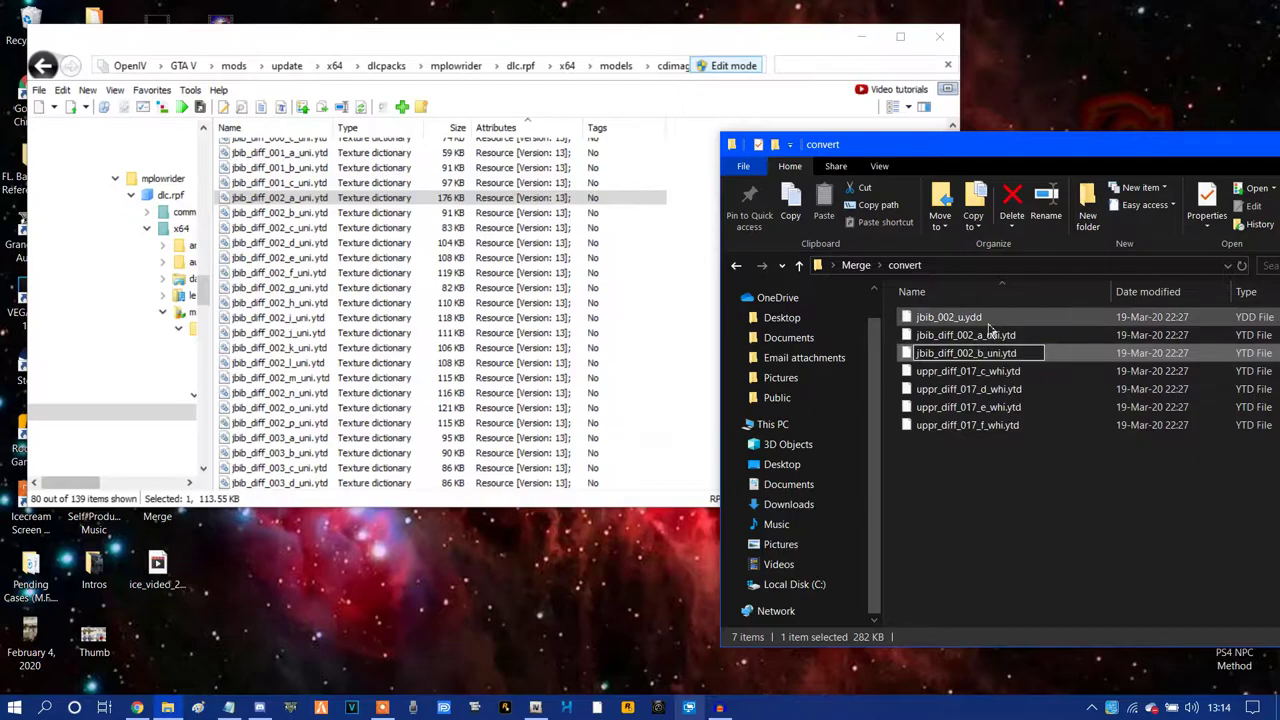
key(Return)
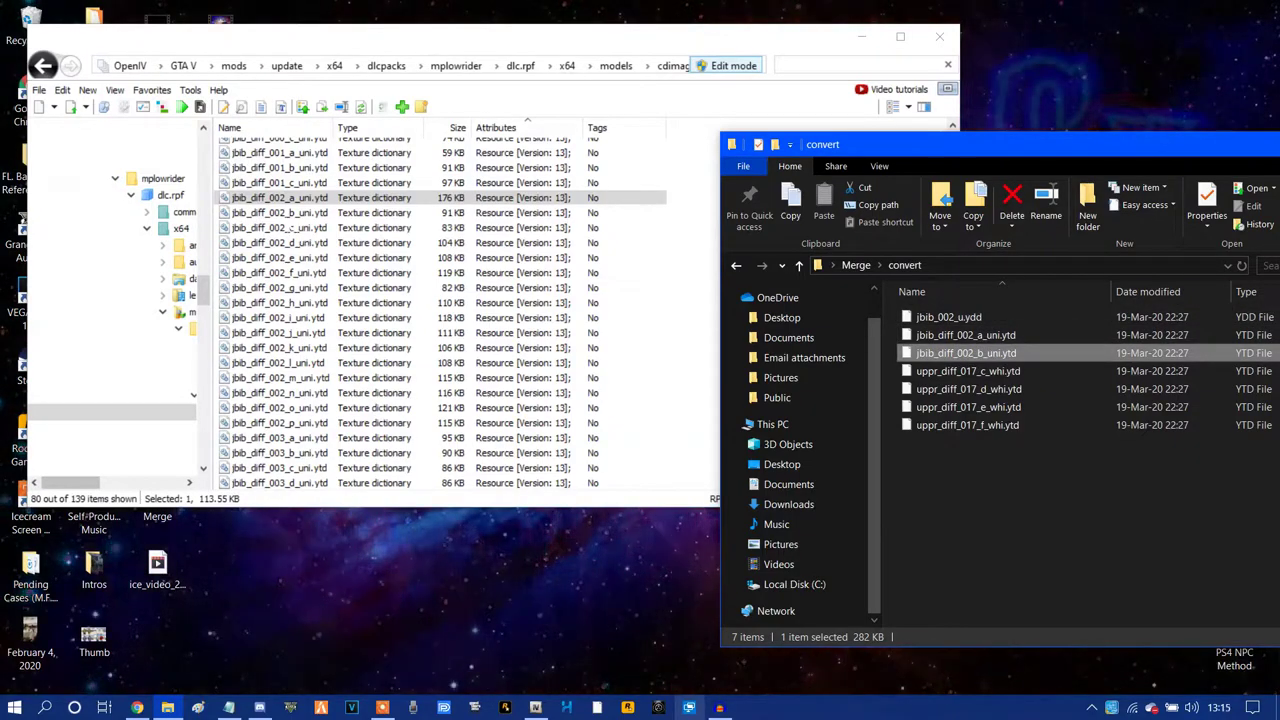
click(946, 372)
right_click(946, 372)
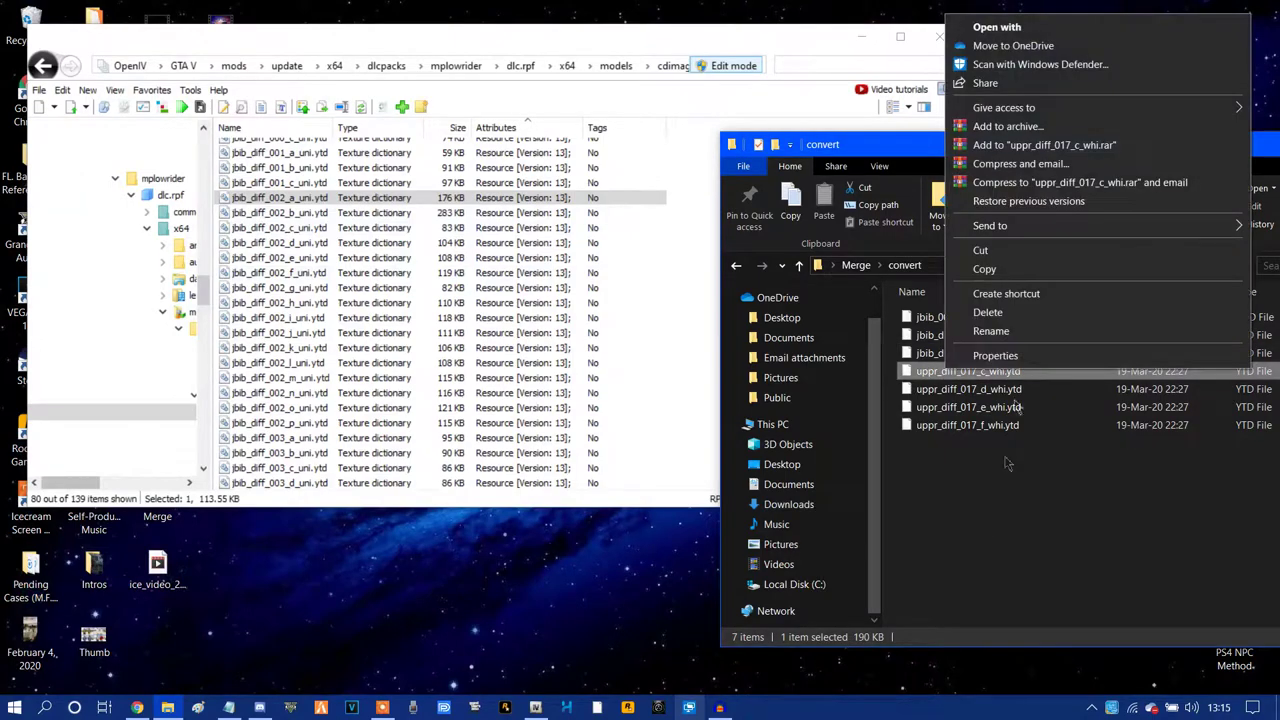
click(992, 332)
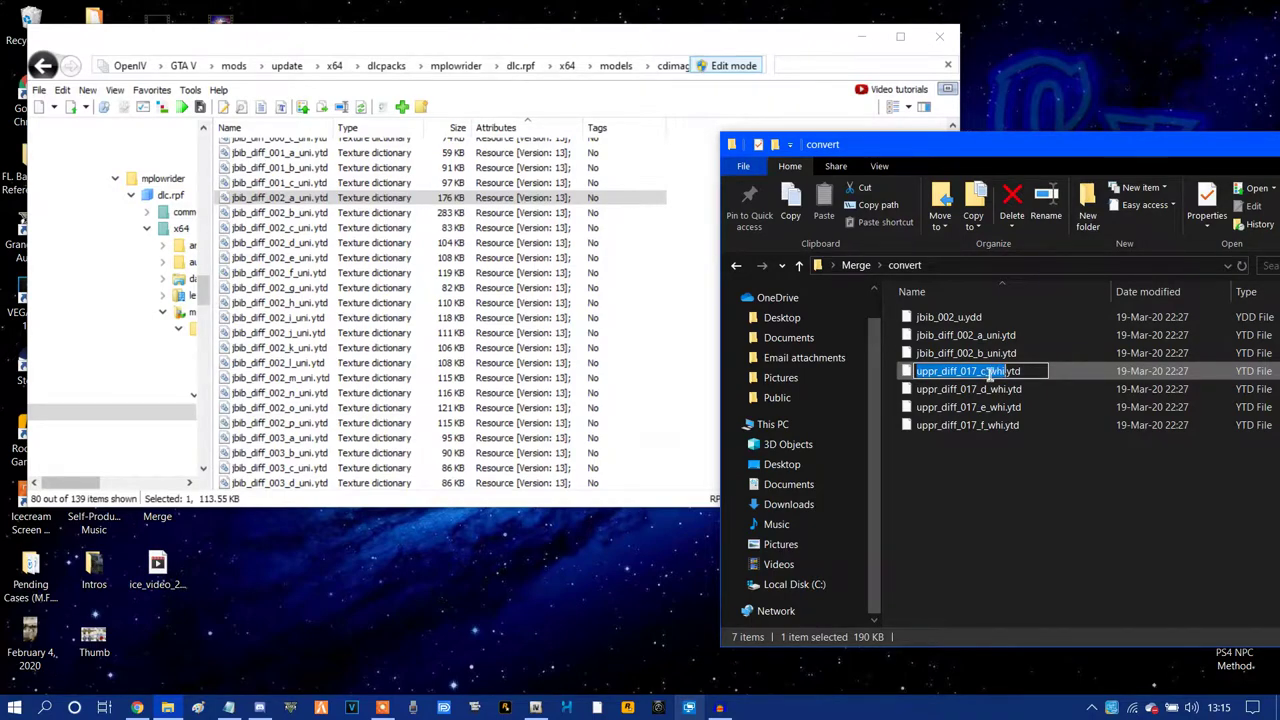
click(989, 371)
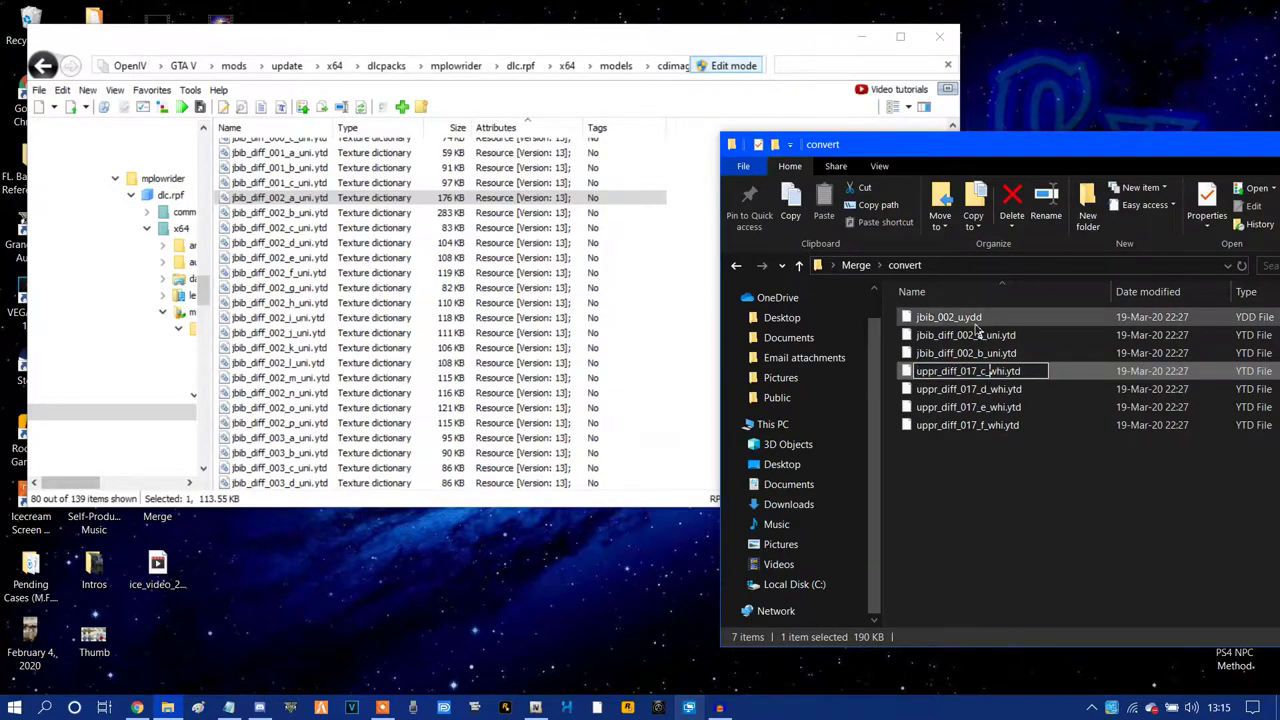
click(1014, 531)
- Rename uppr_diff_017_c_whi.ytd as jbib_diff_002_c_uni.ytd and replace the matching lowrider texture dictionary with it
right_click(960, 375)
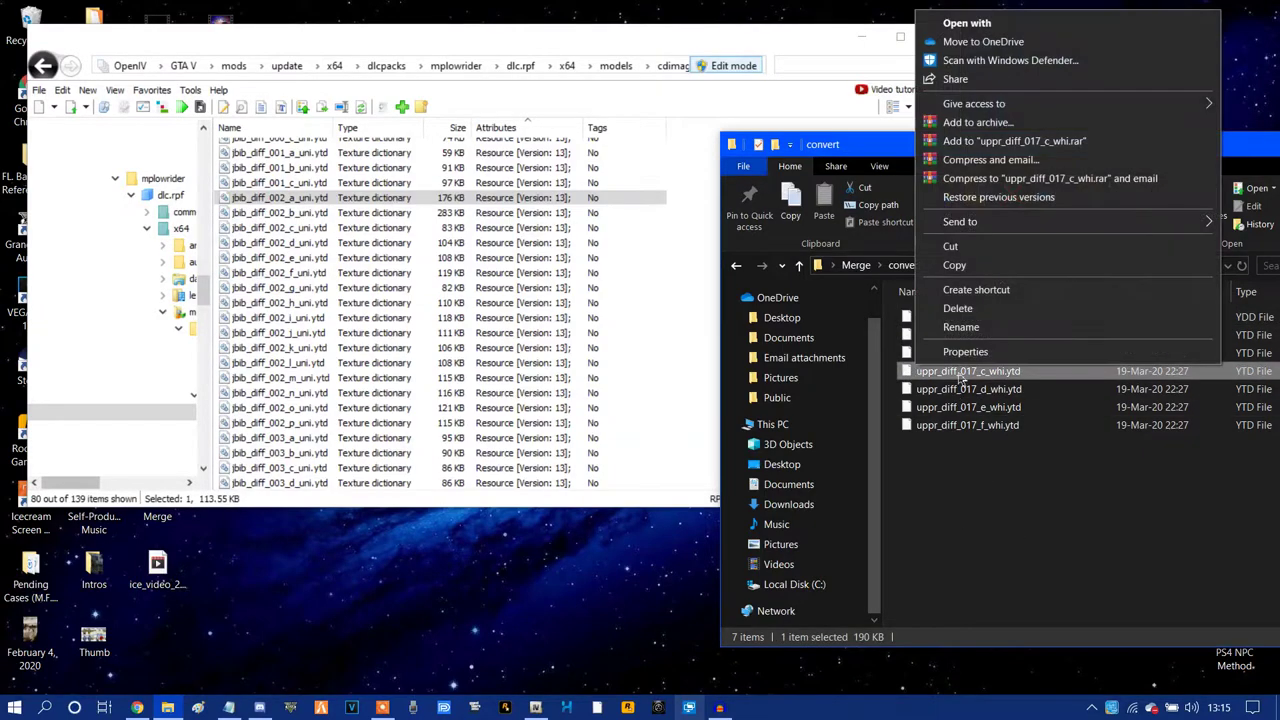
click(960, 327)
key(ctrl+v)
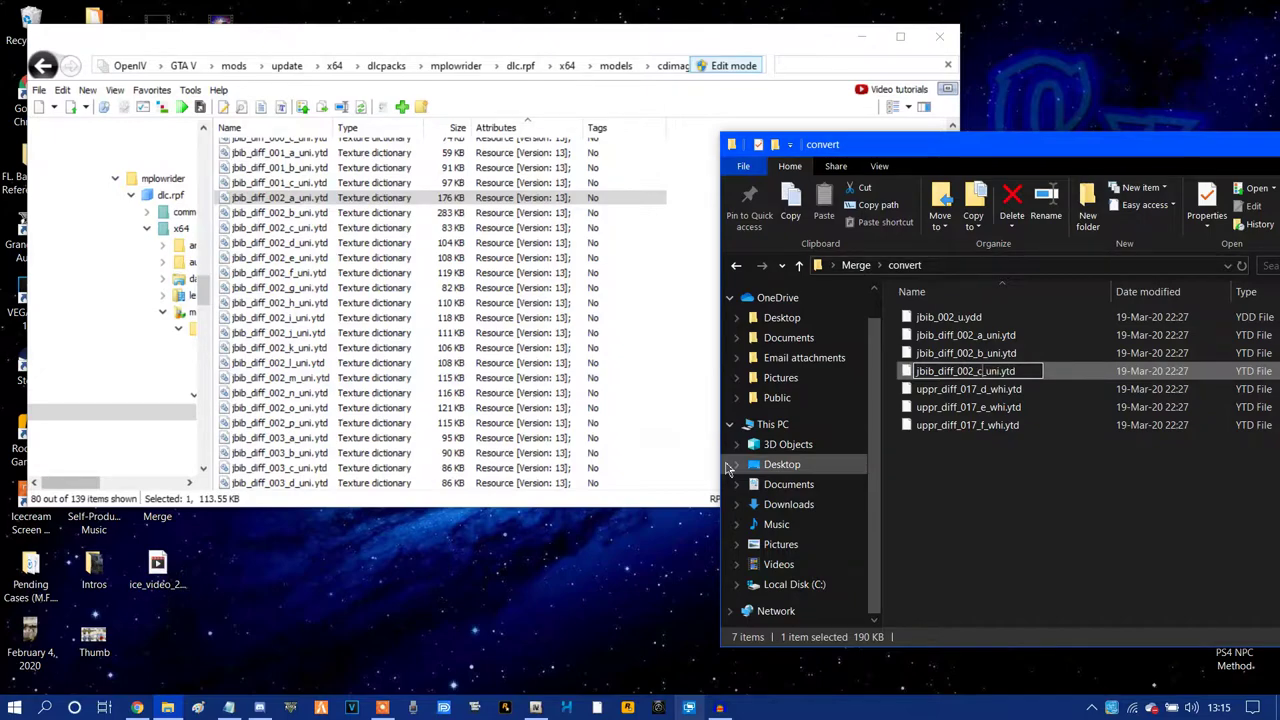
key(Return)
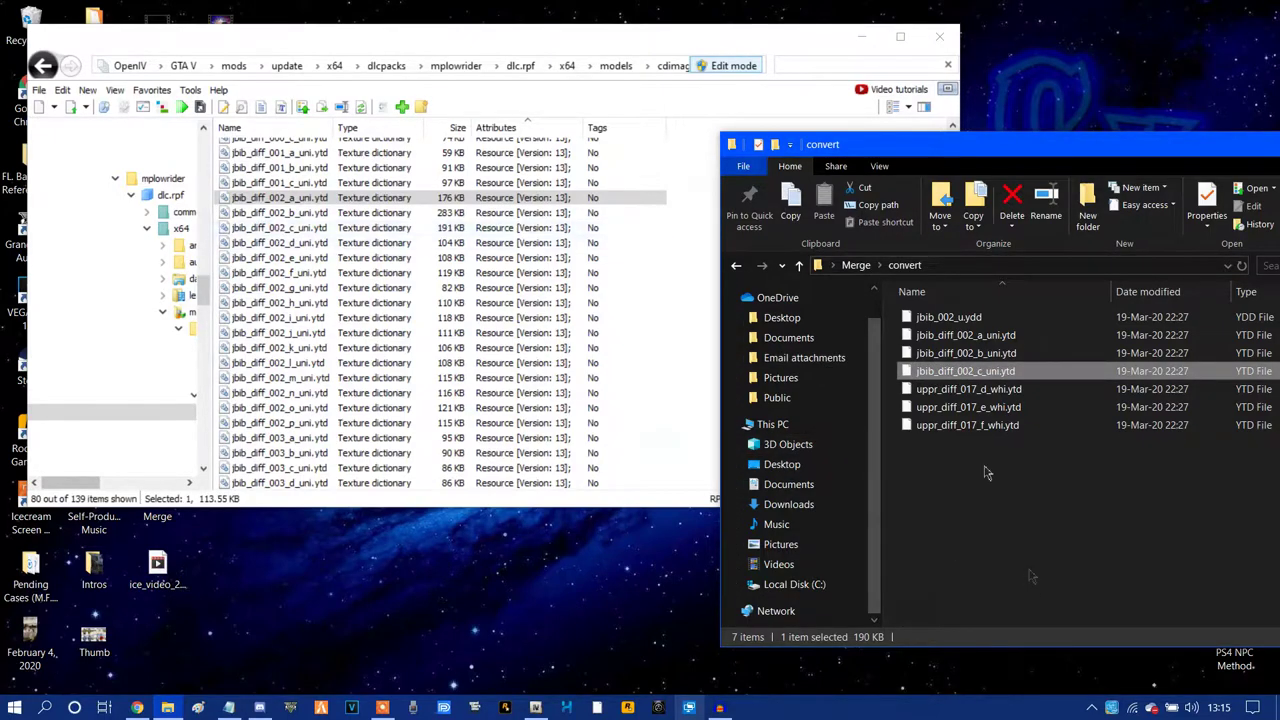
- Rename the d and e uppr textures as jbib_diff_002_d_uni.ytd and jbib_diff_002_e_uni.ytd, and replace the lowrider folder's e texture
right_click(960, 390)
click(1005, 347)
text(jbib_diff_002_a_uni)
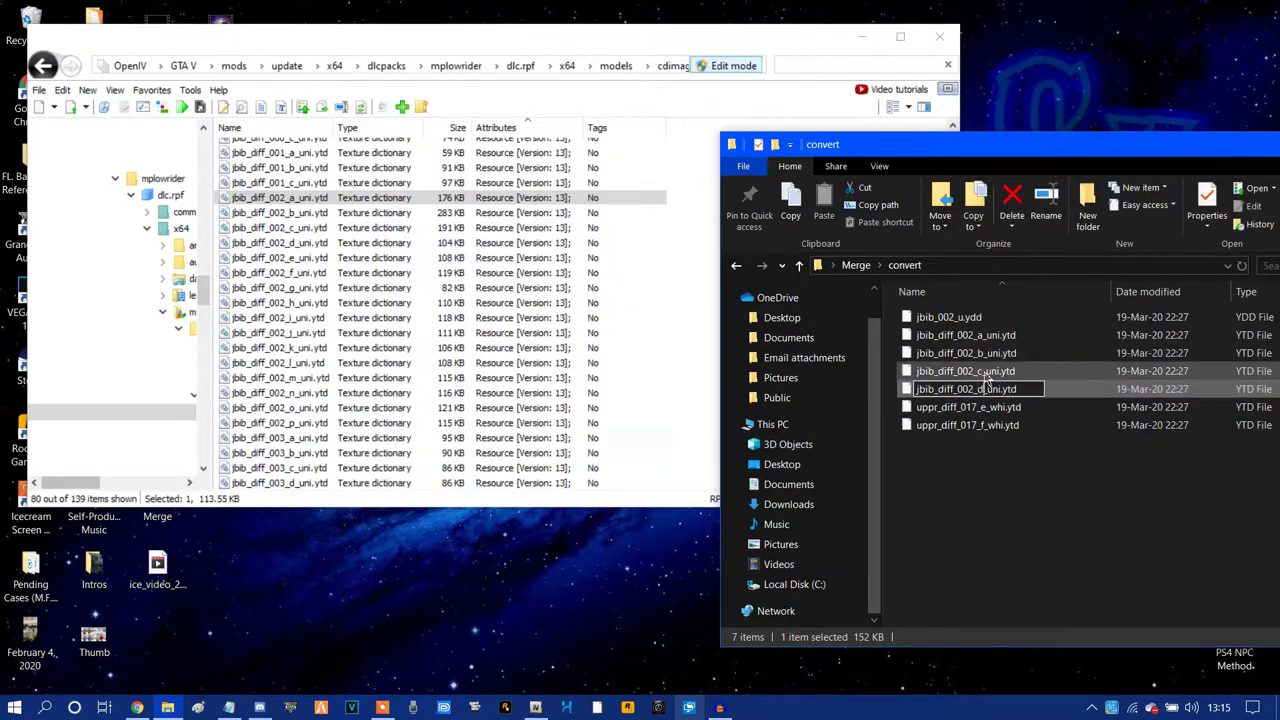
key(Tab)
key(Return)
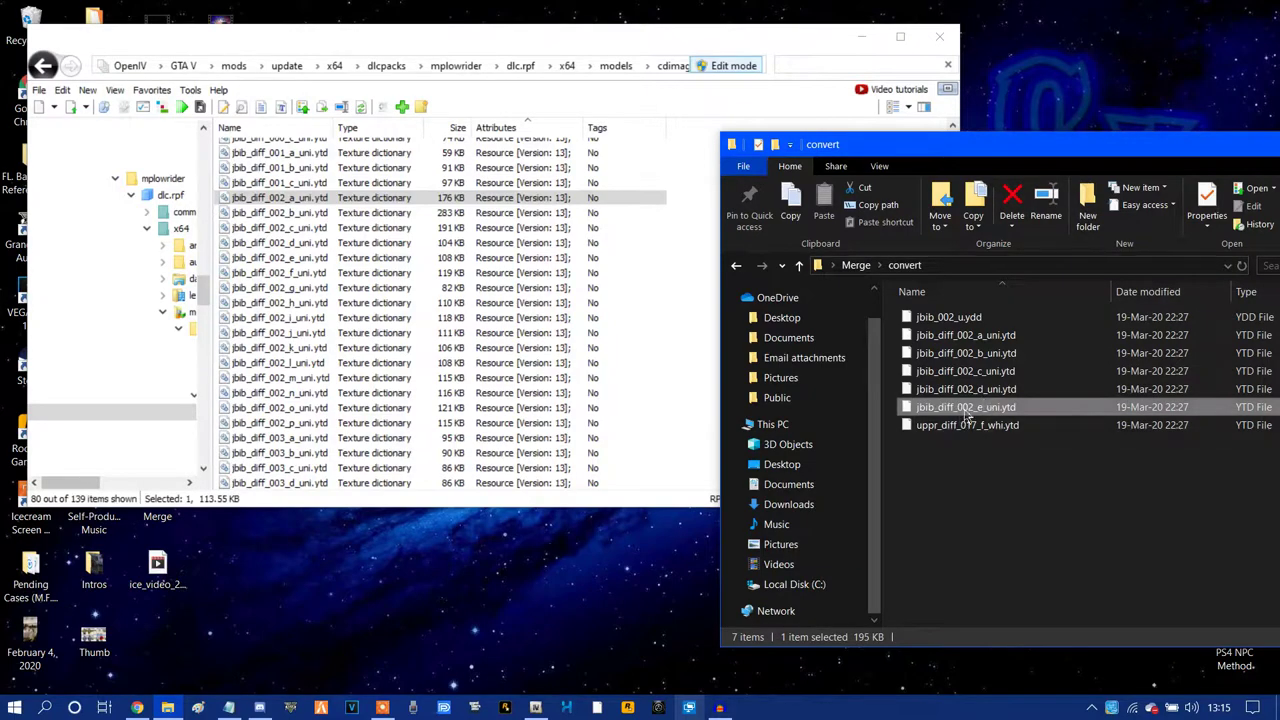
- Rename uppr_diff_017_f_whi.ytd as jbib_diff_002_f_uni.ytd and replace the matching lowrider texture dictionary with it
key(F2)
text(jbib_diff_002_f_uni)
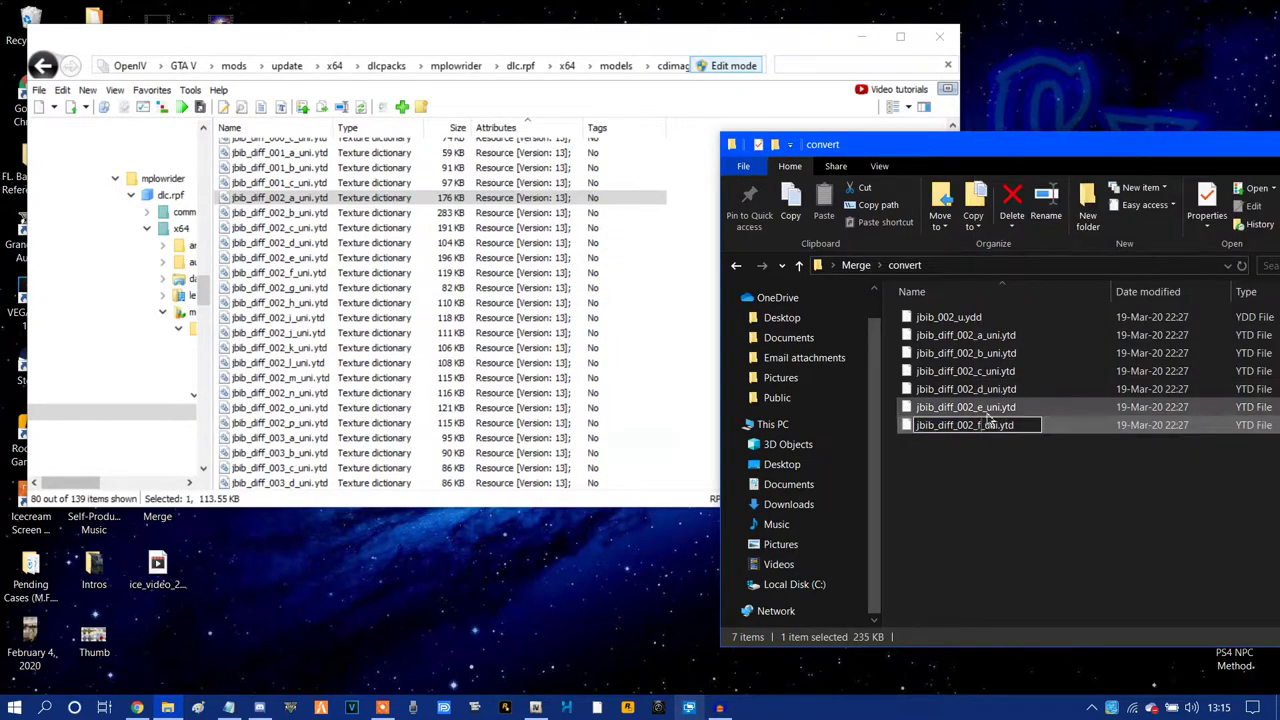
key(Return)
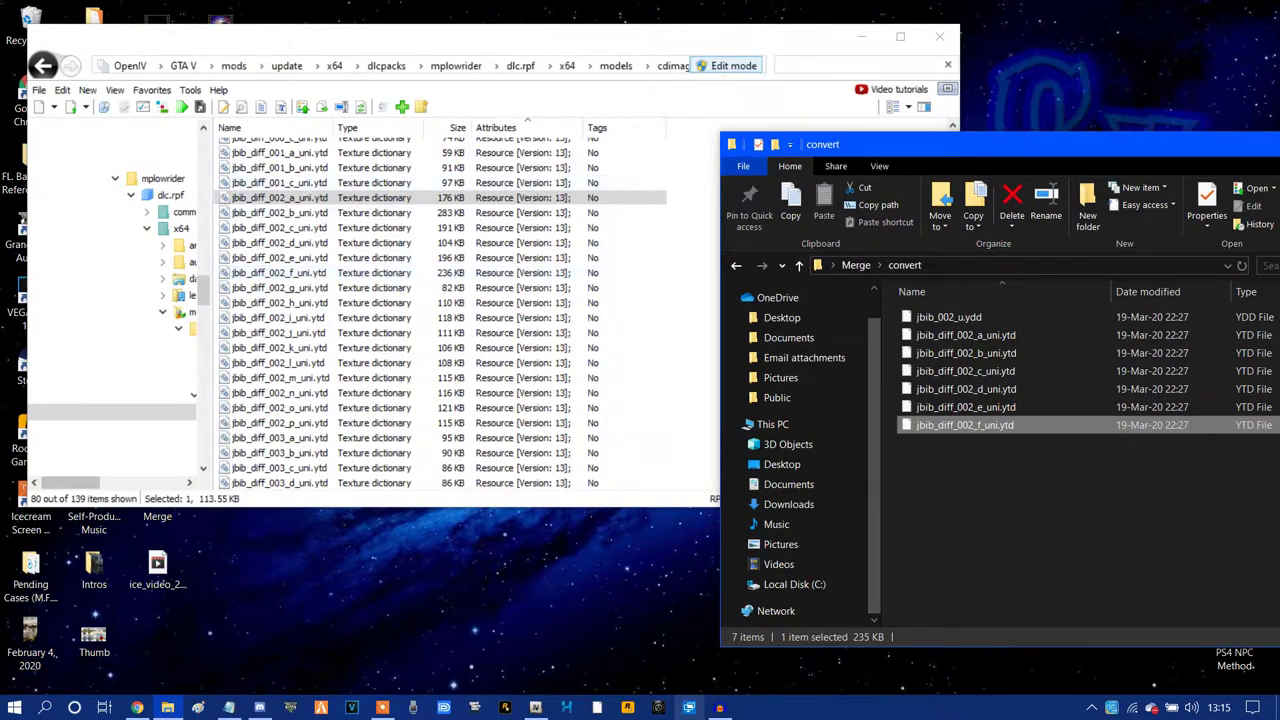
- Inspect the replaced jbib_diff_002 texture dictionaries in the mplowrider folder, viewing the texture inside jbib_diff_002_c_uni.ytd
click(290, 198)
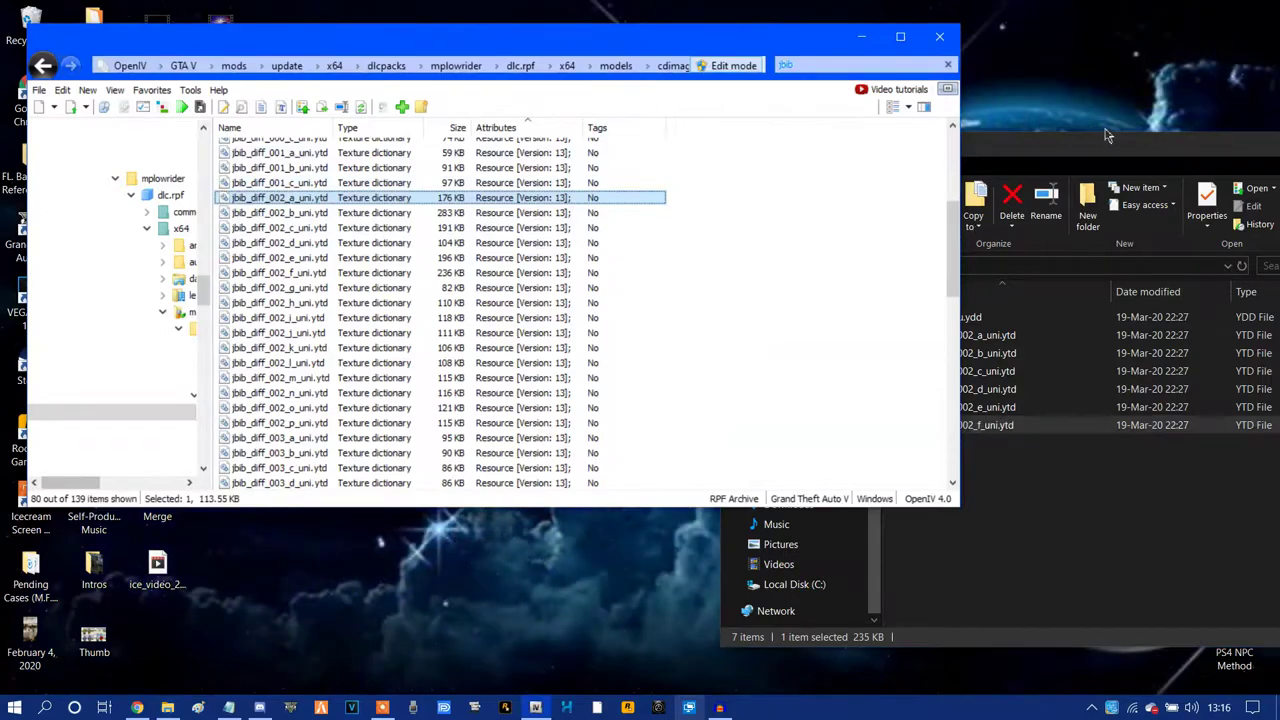
key(Return)
key(Down)
key(Down)
key(Down)
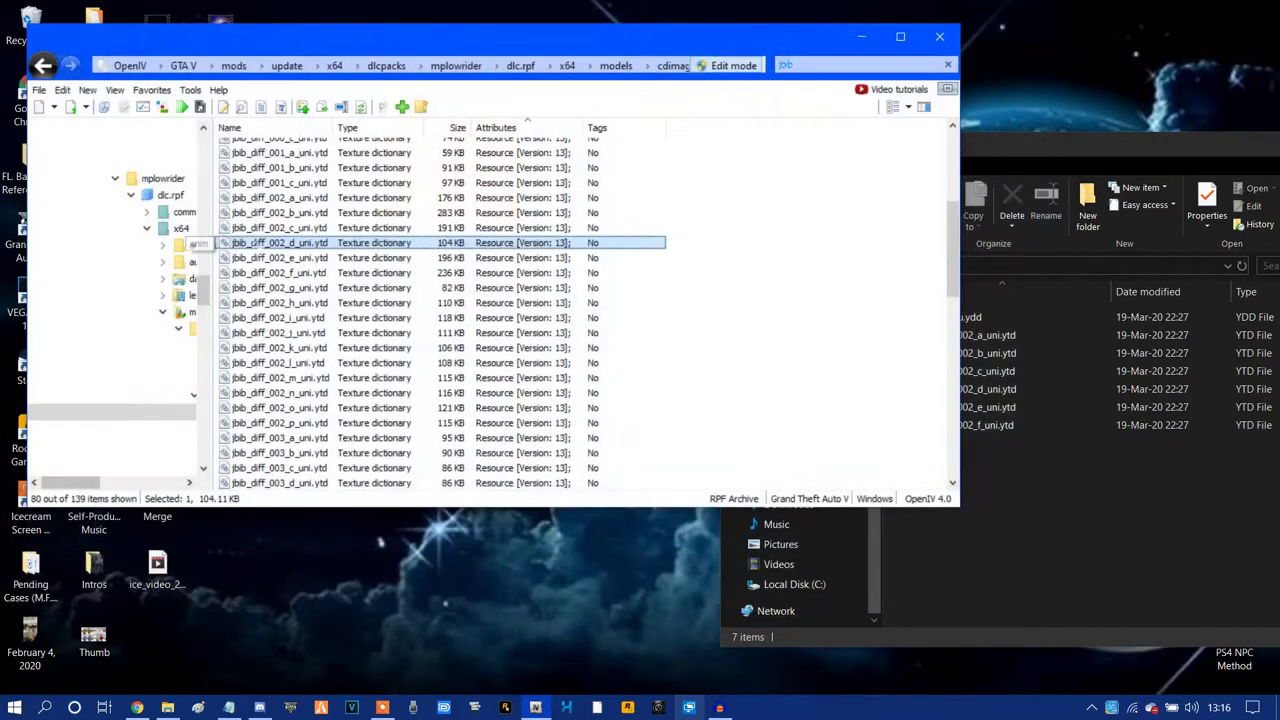
key(Up)
key(Return)
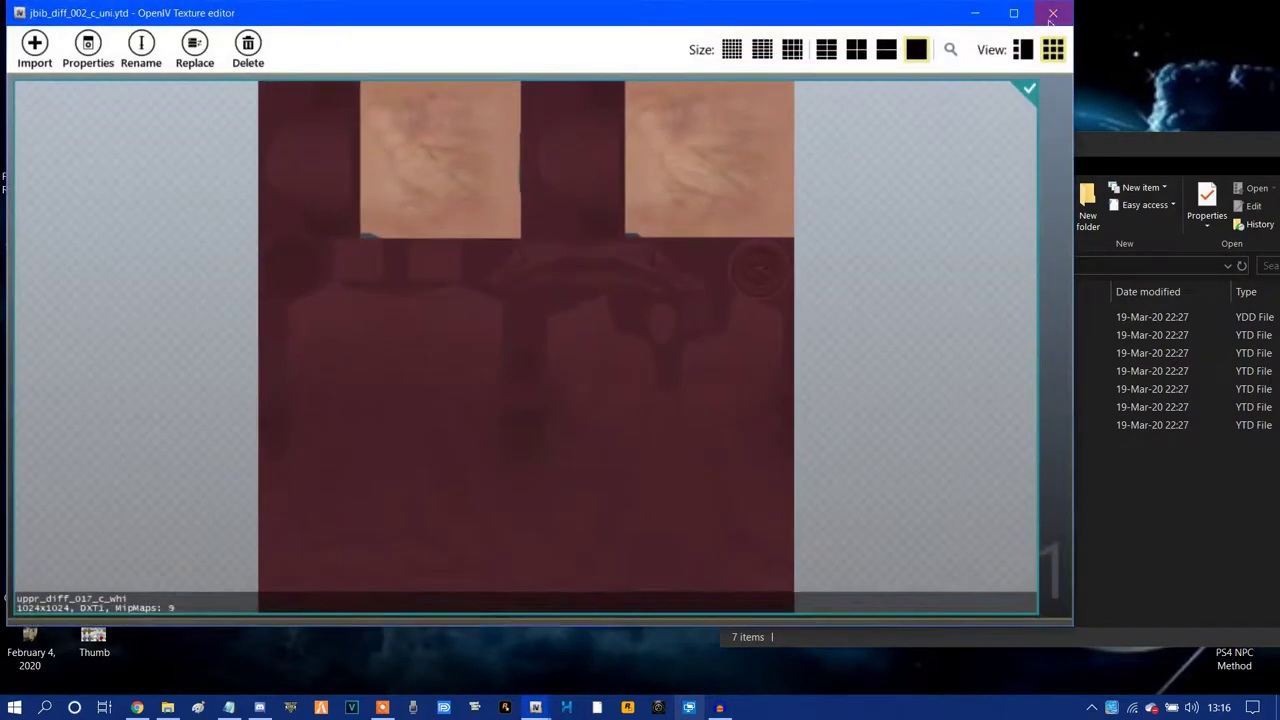
click(1051, 13)
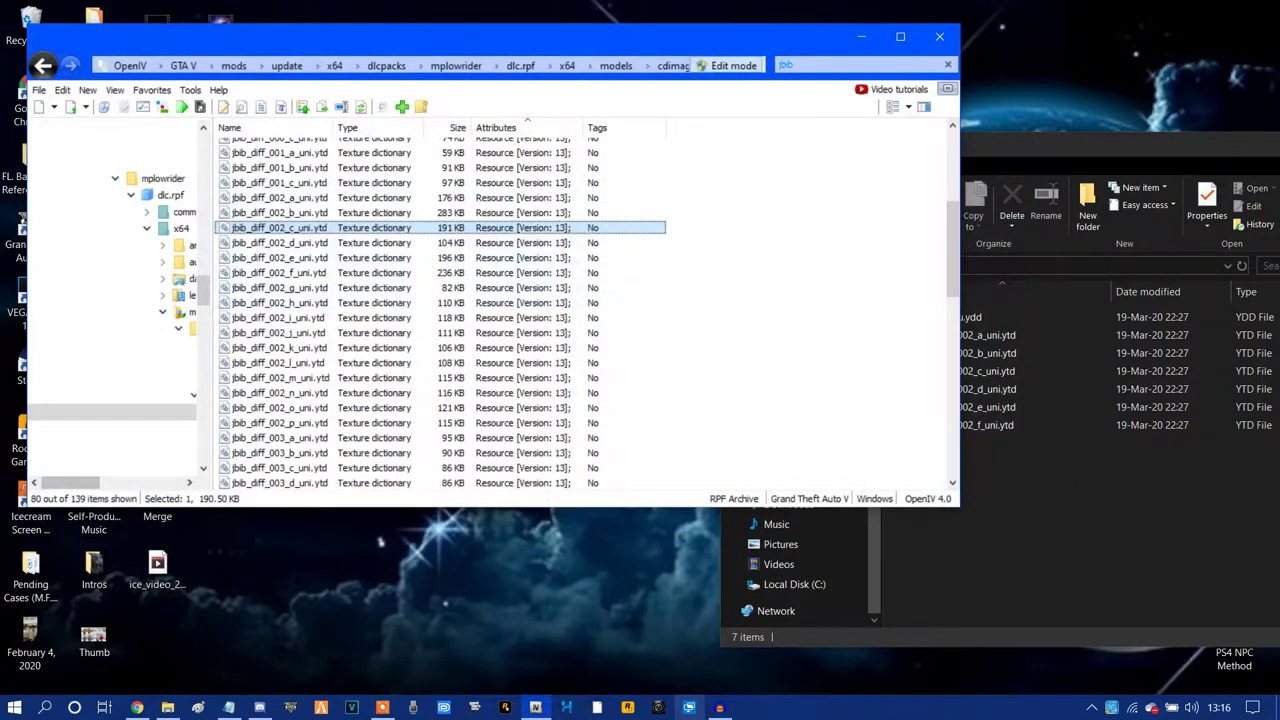
click(1054, 152)
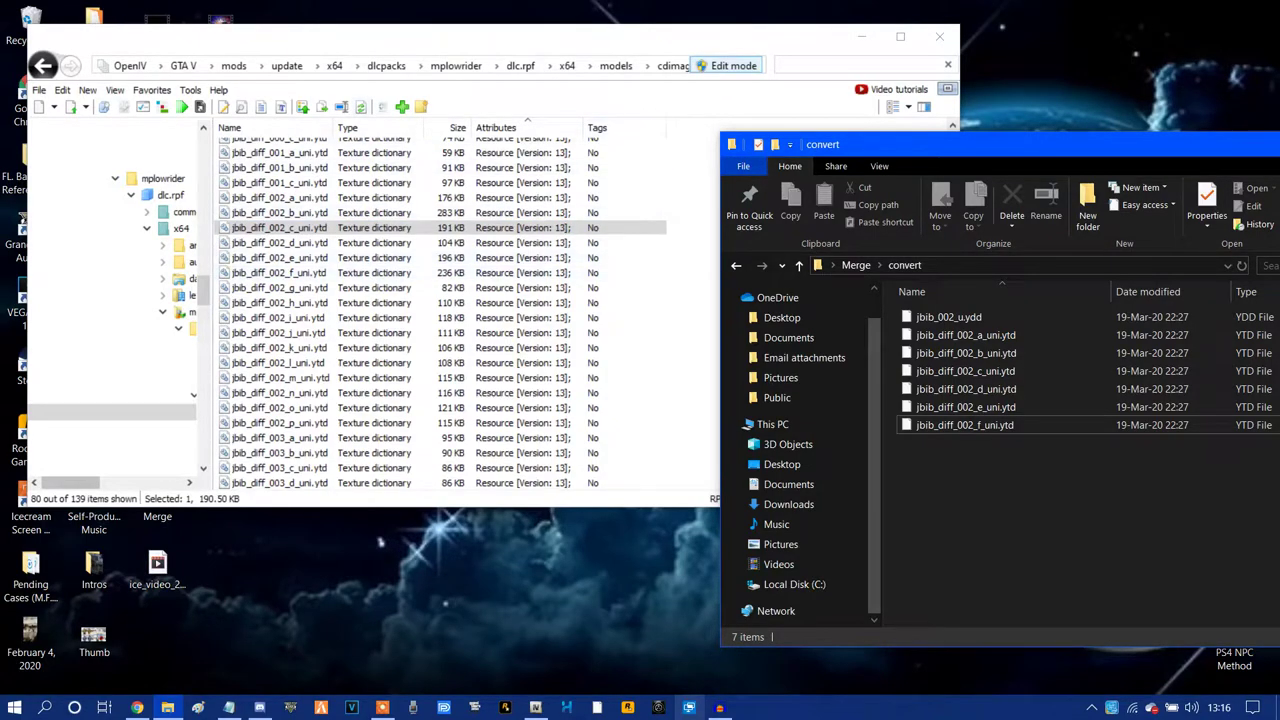
click(565, 44)
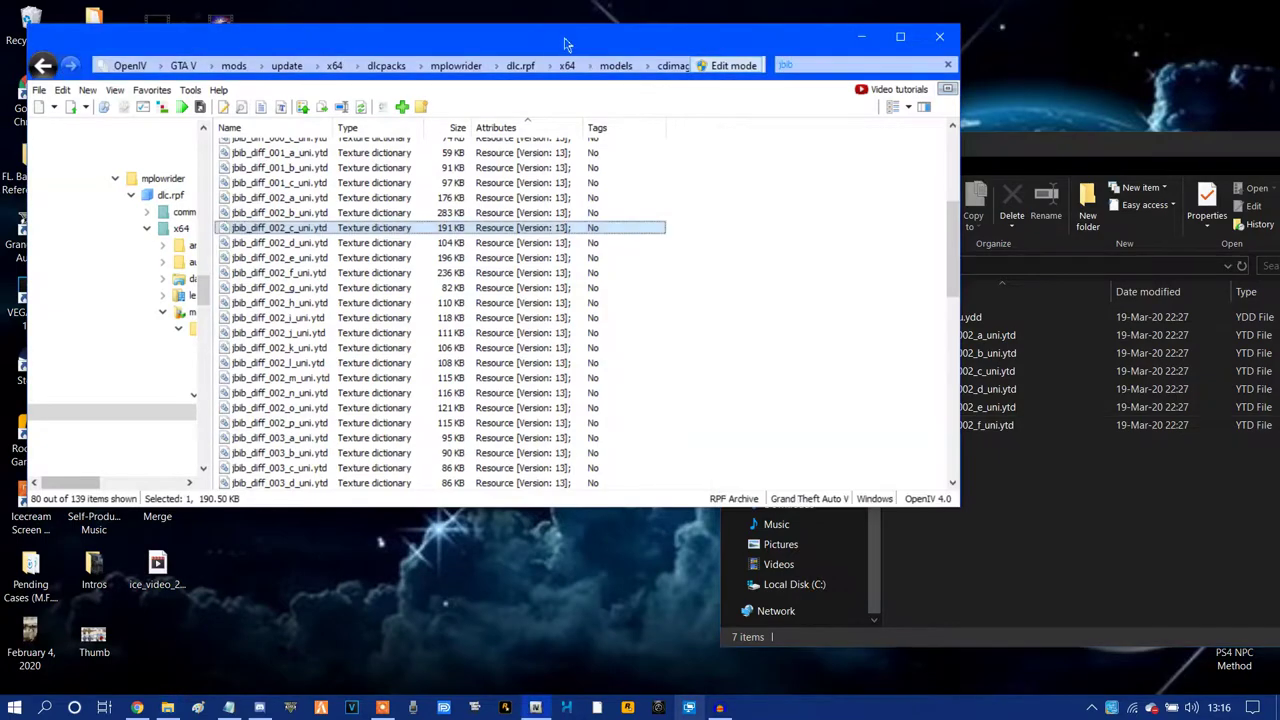
click(1122, 156)
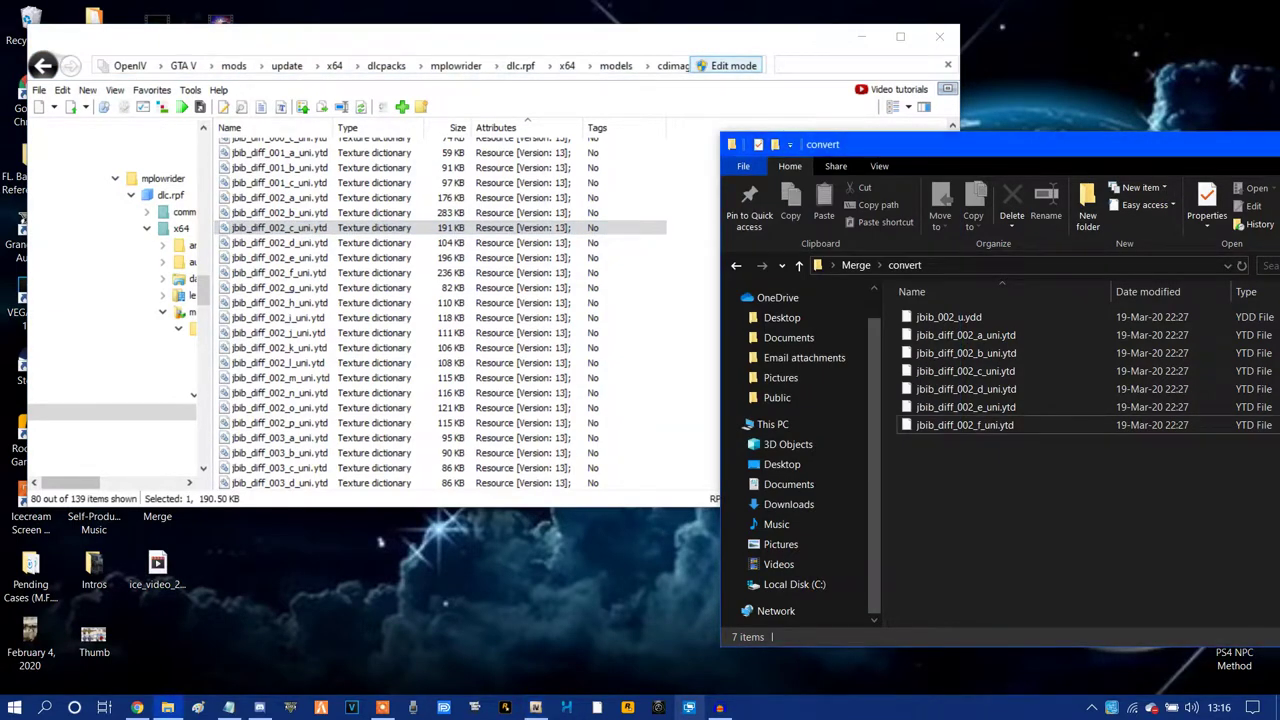
click(580, 42)
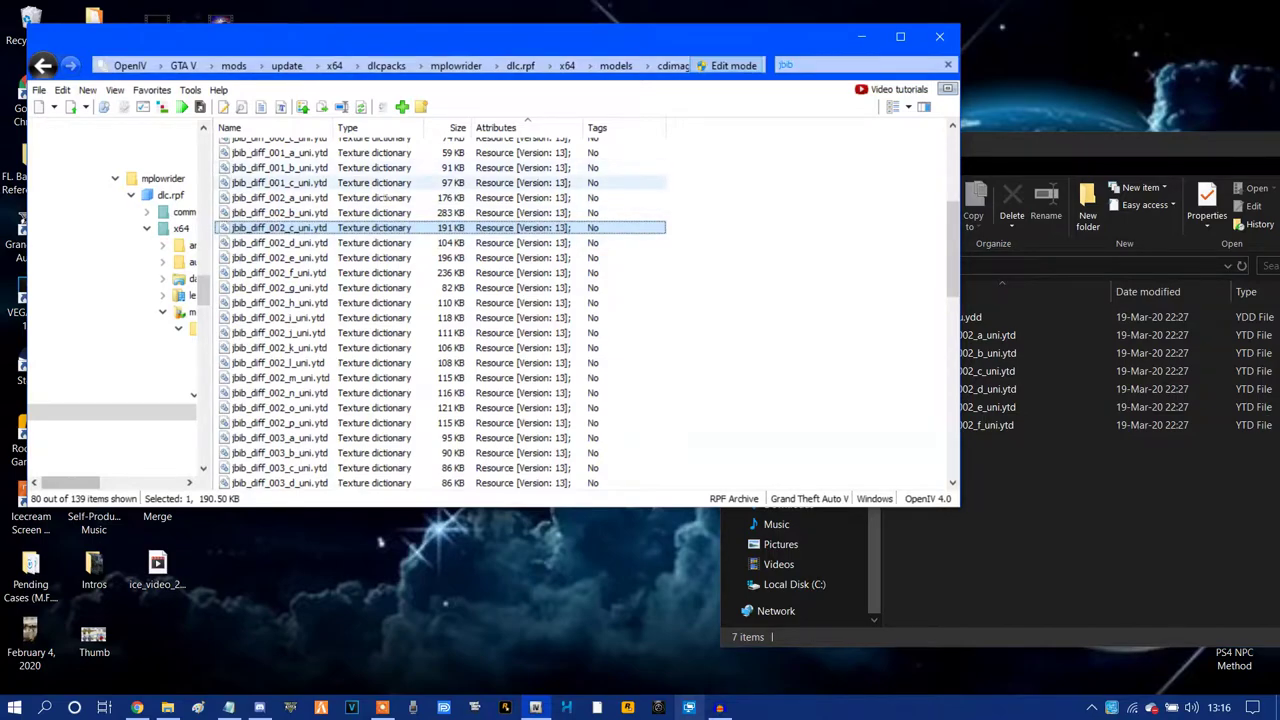
- Delete all seven converted jbib files from the convert folder
drag(1104, 152, 778, 112)
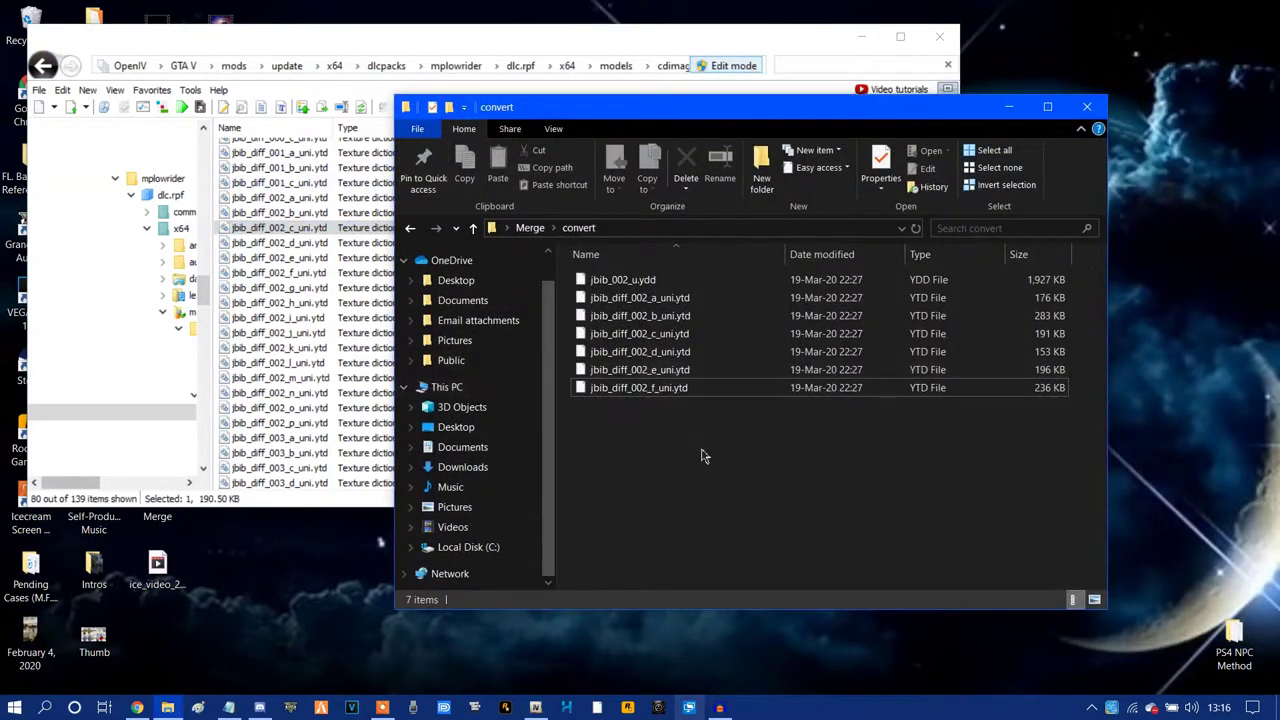
drag(703, 456, 657, 281)
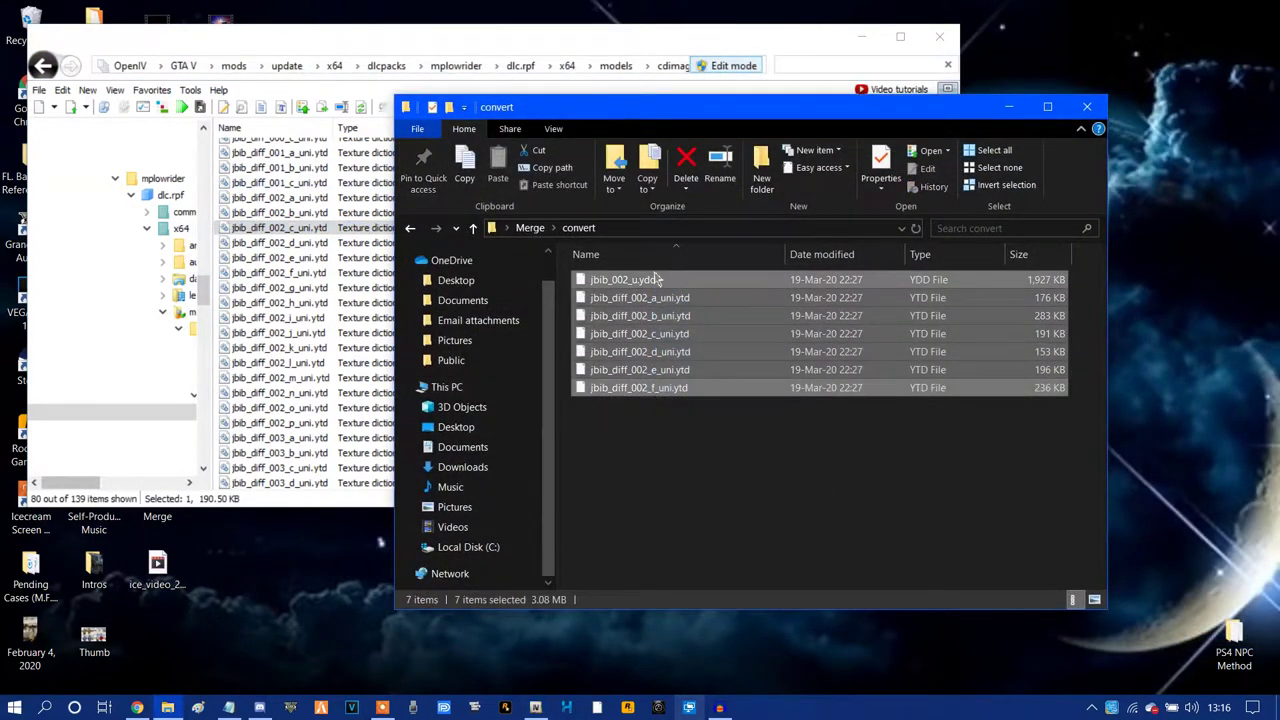
key(Delete)
- Delete all the jbib_002 backup files in Merge's mp backup folder, and close the File Explorer and OpenIV windows
click(410, 229)
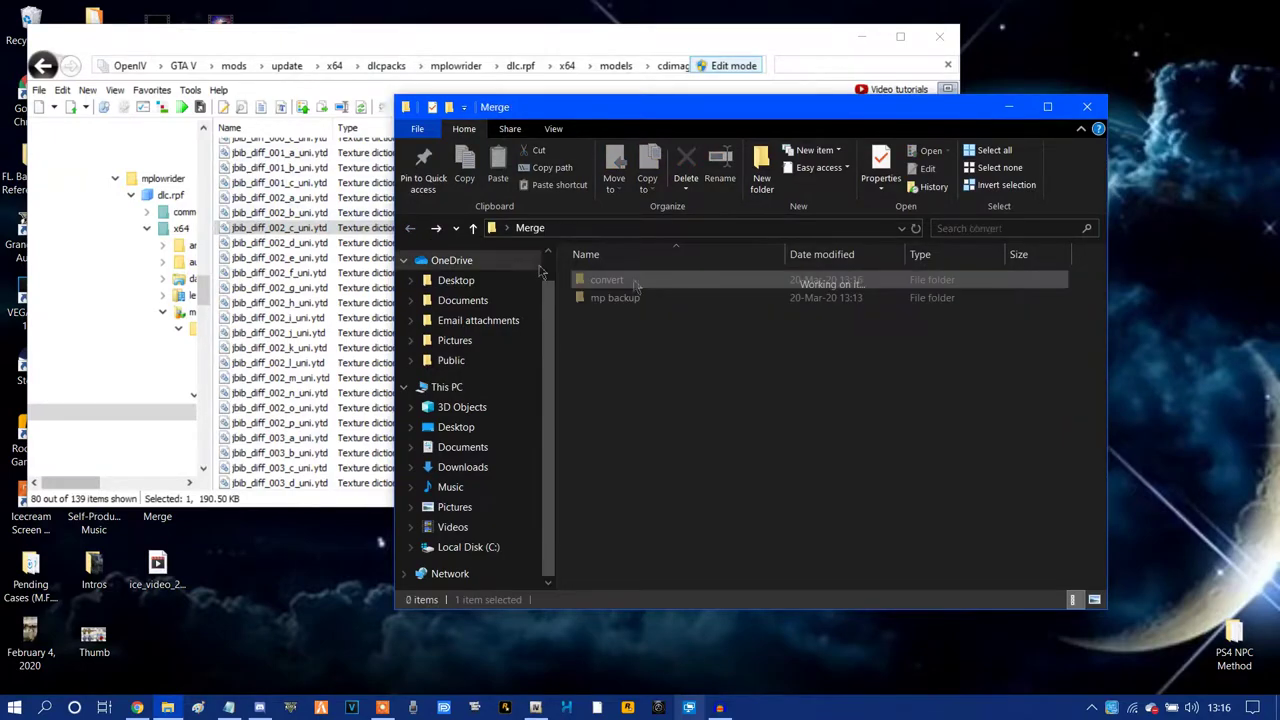
double_click(625, 297)
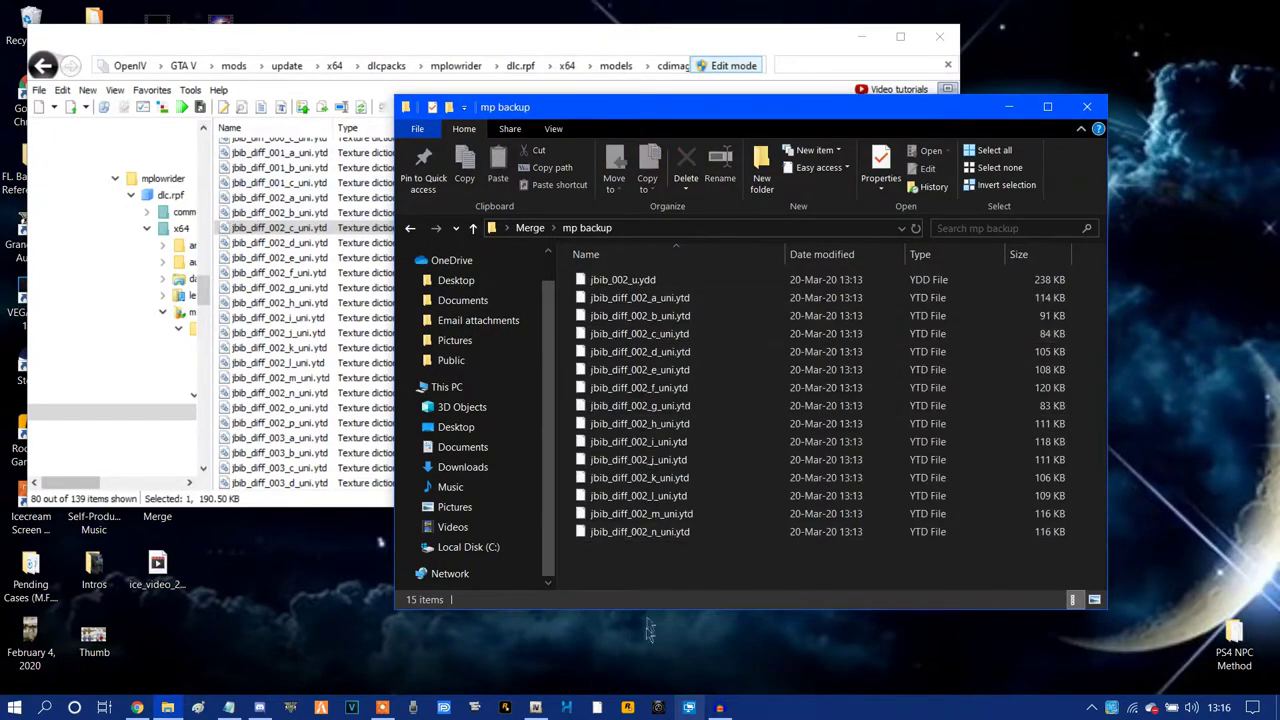
drag(670, 572, 641, 270)
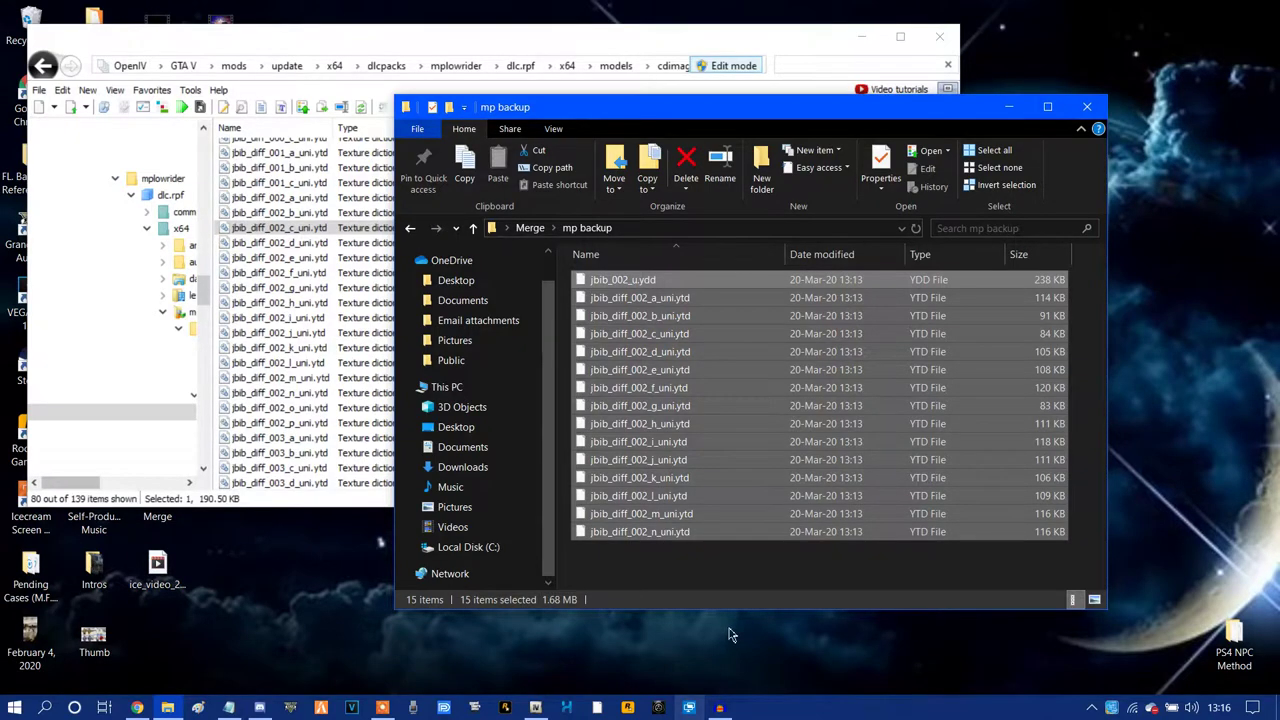
key(Delete)
click(1087, 106)
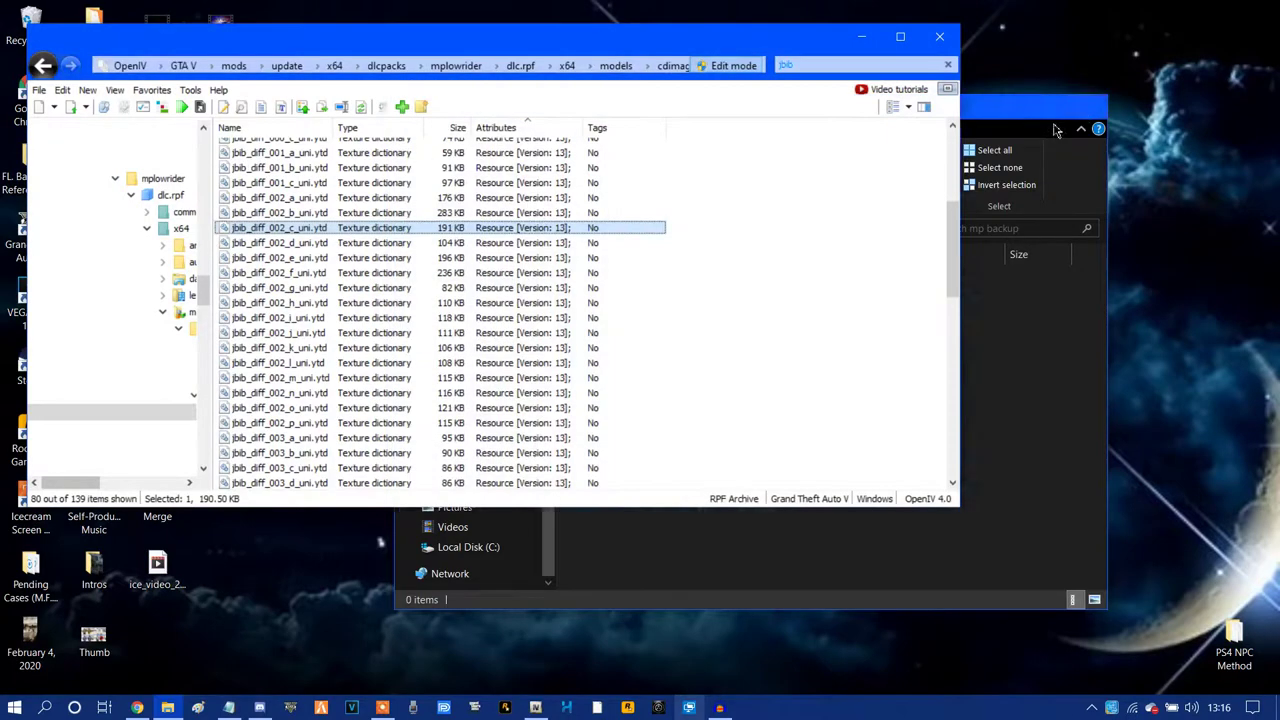
click(940, 37)
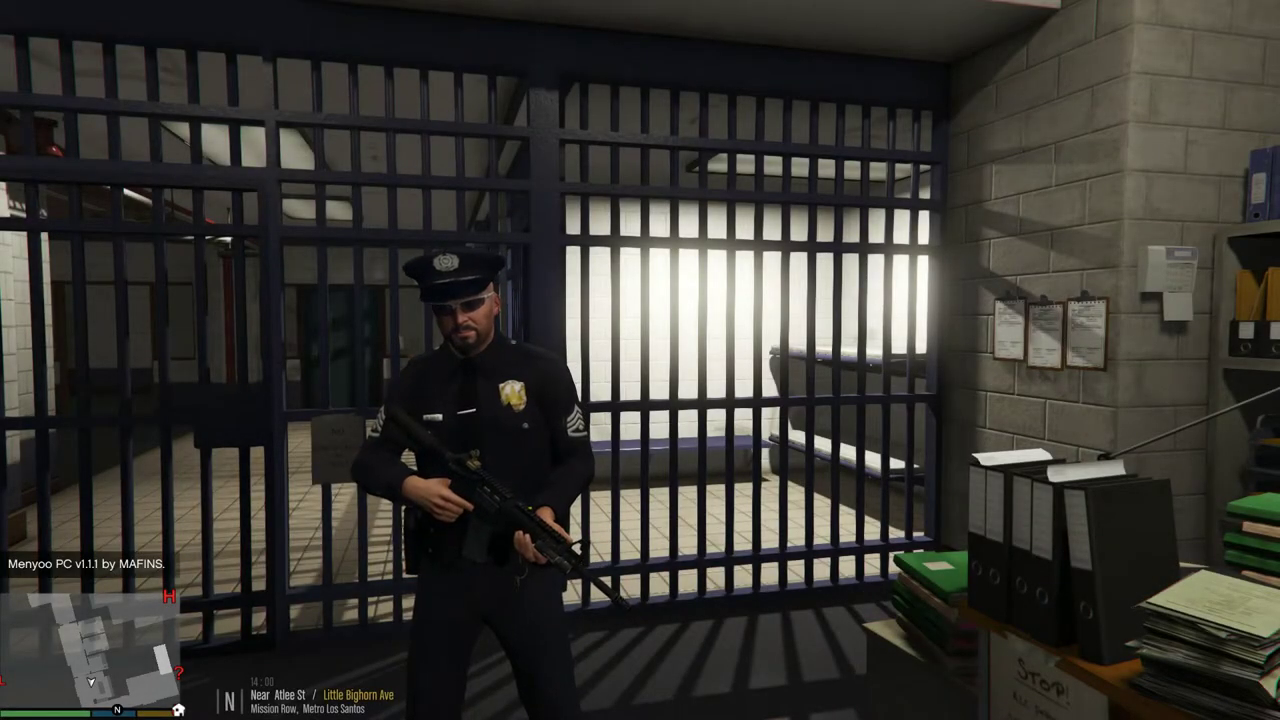
- In GTA V, teleport the character with Menyoo to the favourite location Desert Dunes (Warfield) - Grand Senora Desert
key(F8)
key(Down)
key(Down)
key(Return)
key(Up)
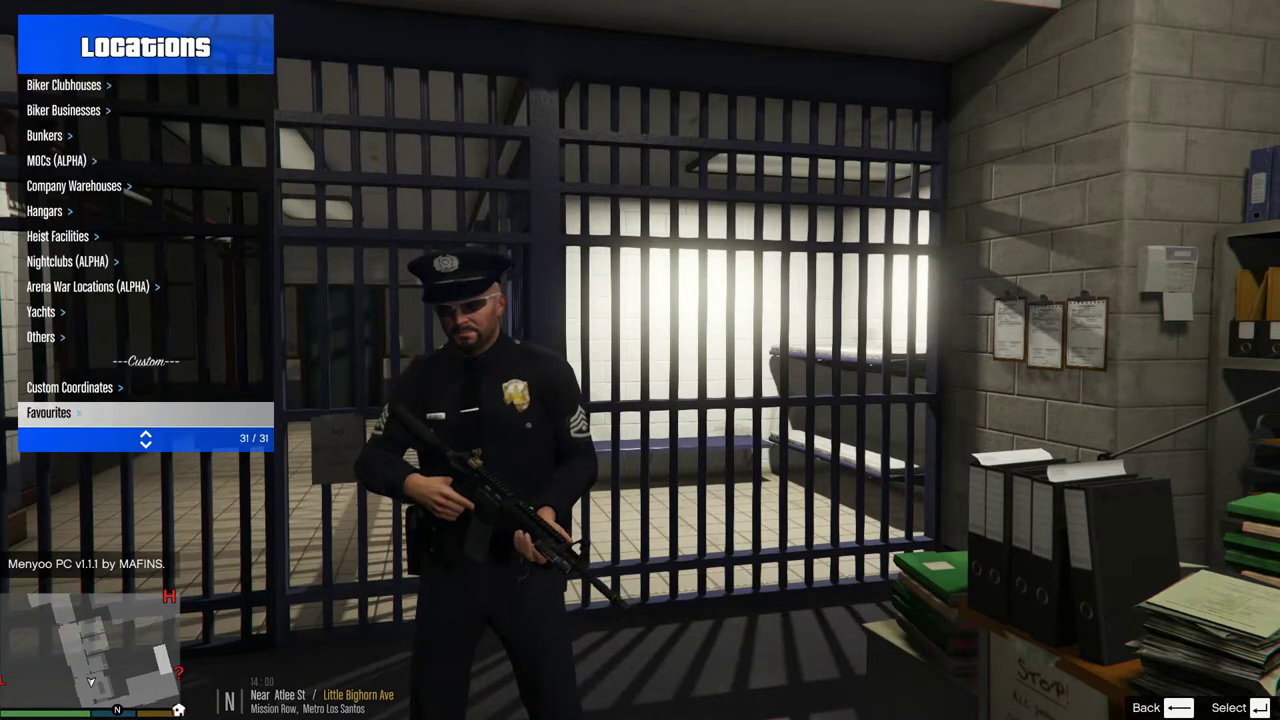
key(Return)
key(Down)
key(Return)
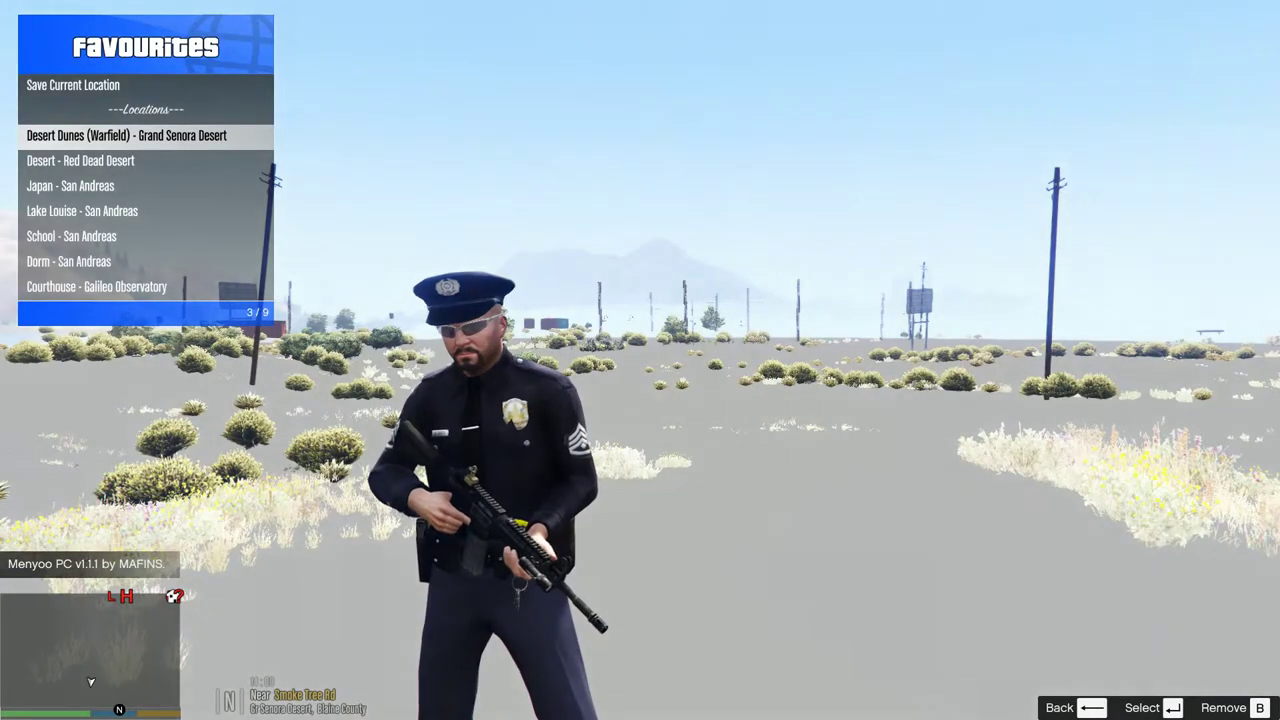
- Set the game's weather to ExtraSunny
key(BackSpace)
key(BackSpace)
key(Down)
key(Down)
key(Return)
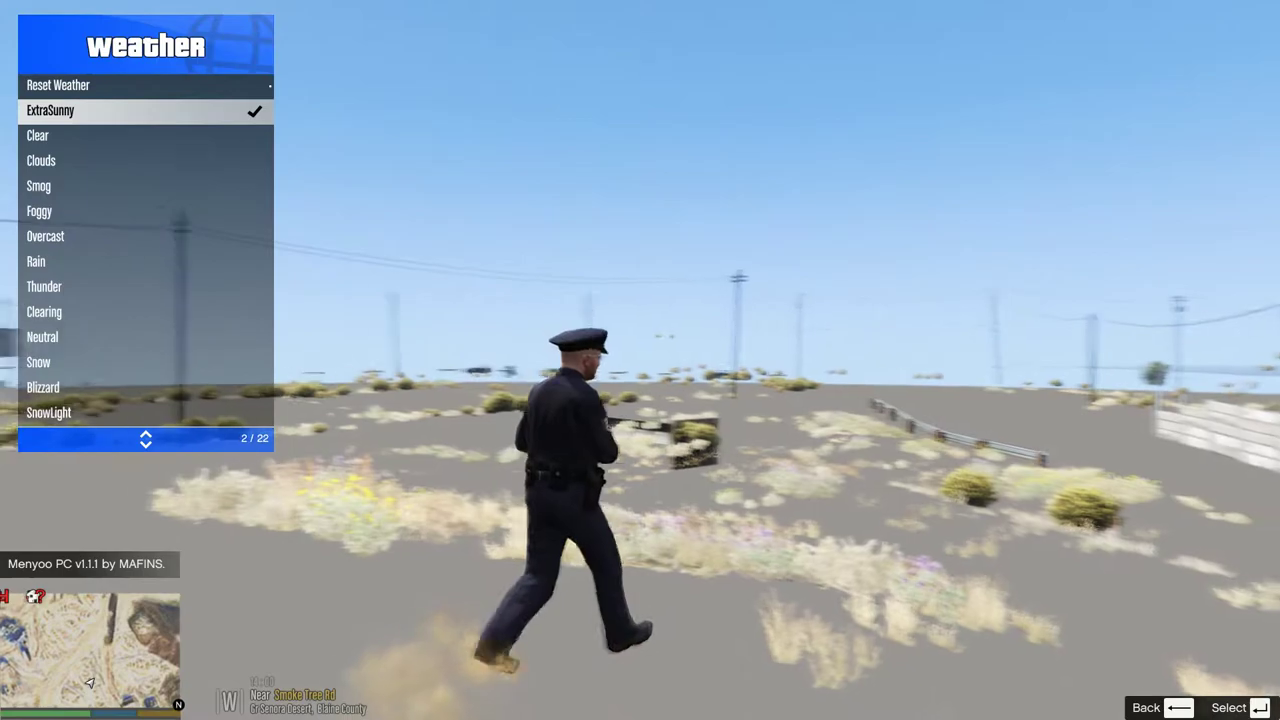
key(Down)
key(Return)
key(BackSpace)
- Open the player's wardrobe and check the Tops2 (Outer) component of the current police character
key(Up)
key(Up)
key(Up)
key(Up)
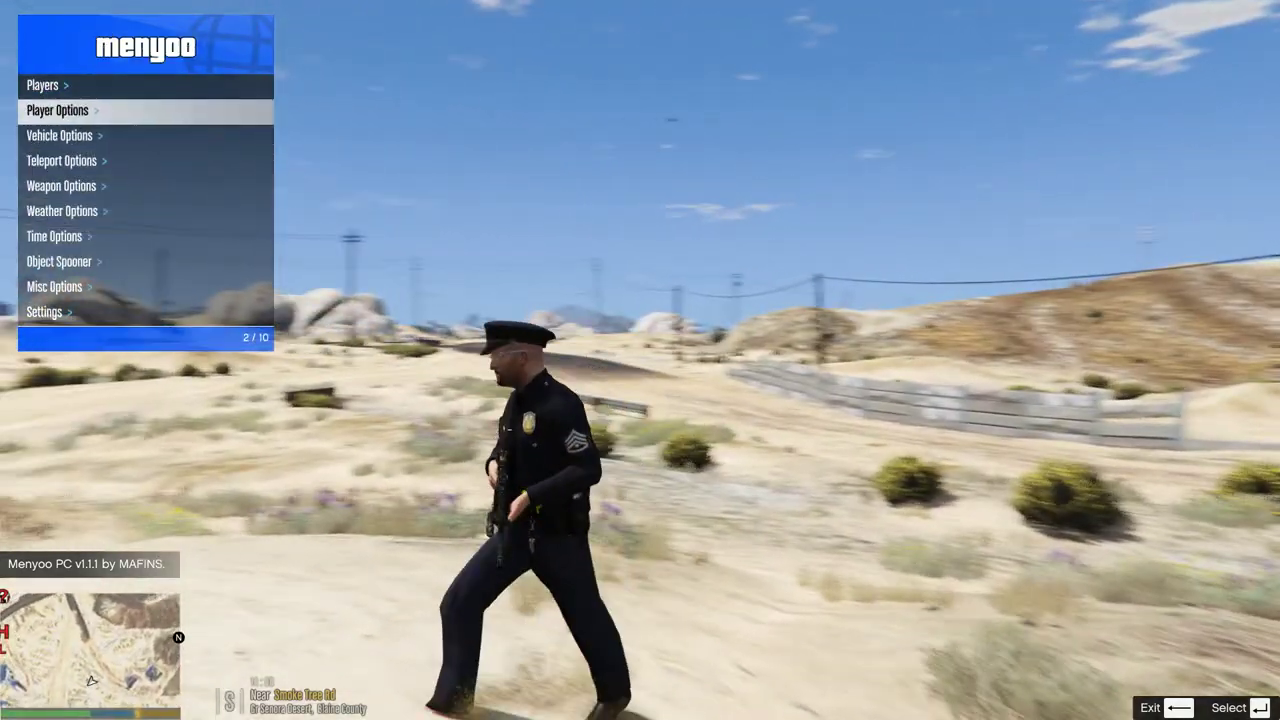
key(Return)
key(Down)
key(Down)
key(Return)
key(Down)
key(Down)
key(Down)
key(Down)
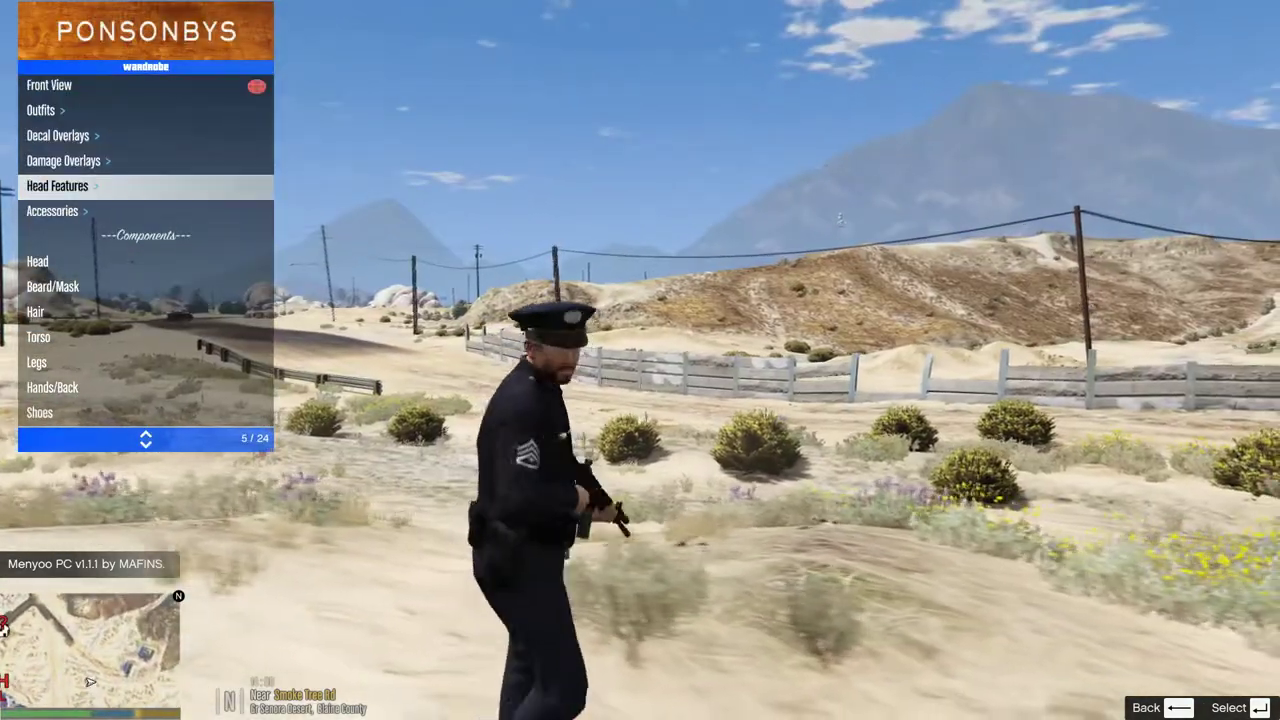
key(Down)
key(Down)
key(Down)
key(Down)
key(Down)
key(Down)
key(Down)
key(Down)
key(Down)
key(Down)
key(Down)
key(Down)
key(Down)
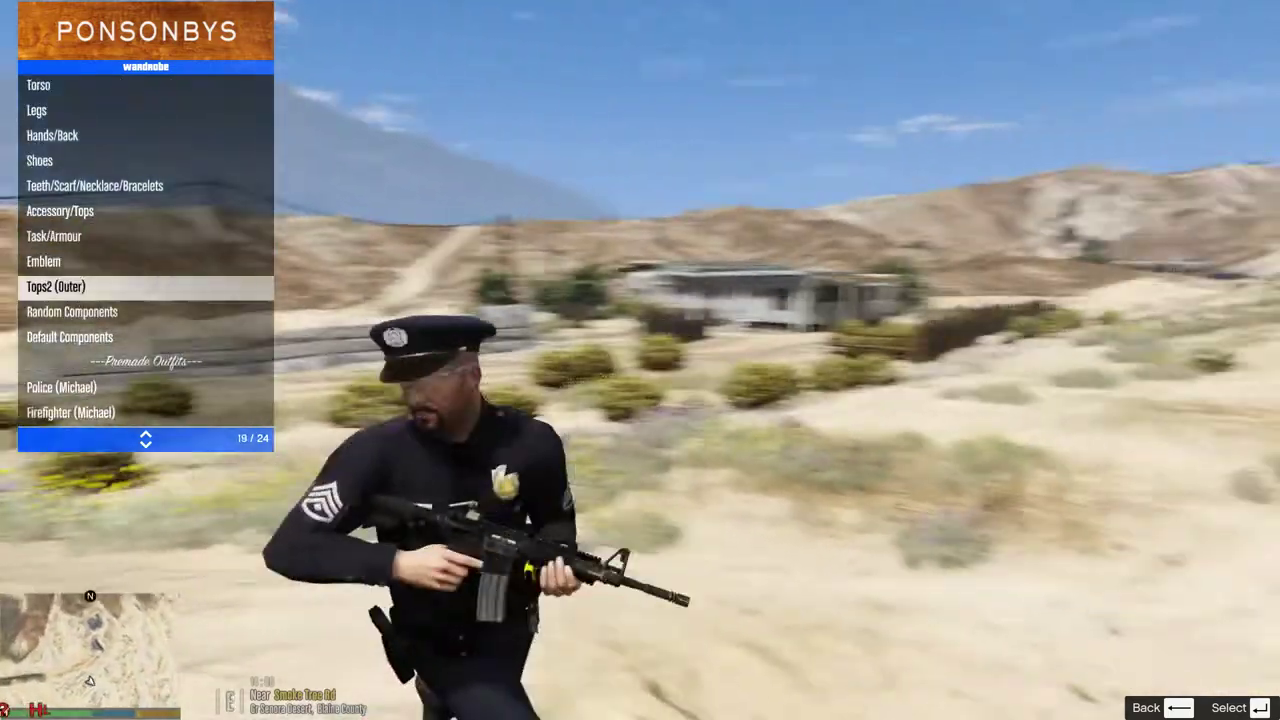
key(Return)
key(BackSpace)
key(Up)
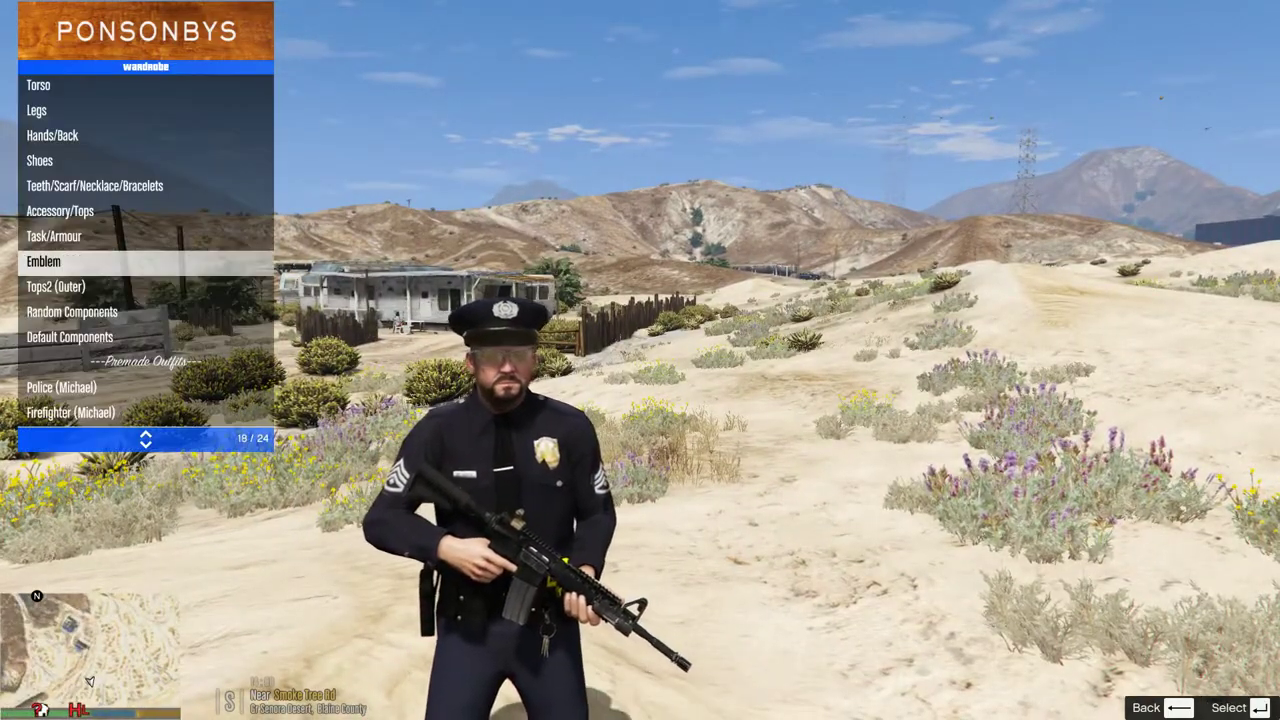
key(BackSpace)
key(Return)
key(Return)
key(Down)
key(Down)
key(Down)
key(Down)
key(Down)
key(Down)
key(Down)
key(Down)
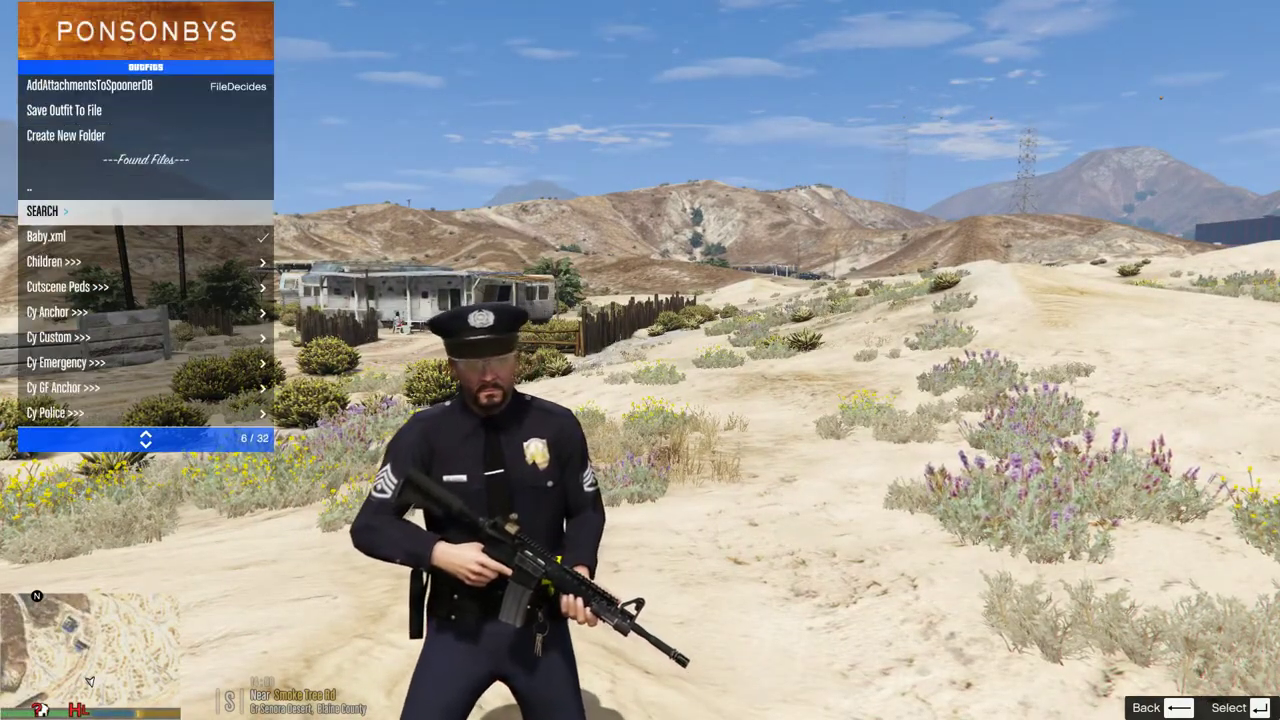
key(BackSpace)
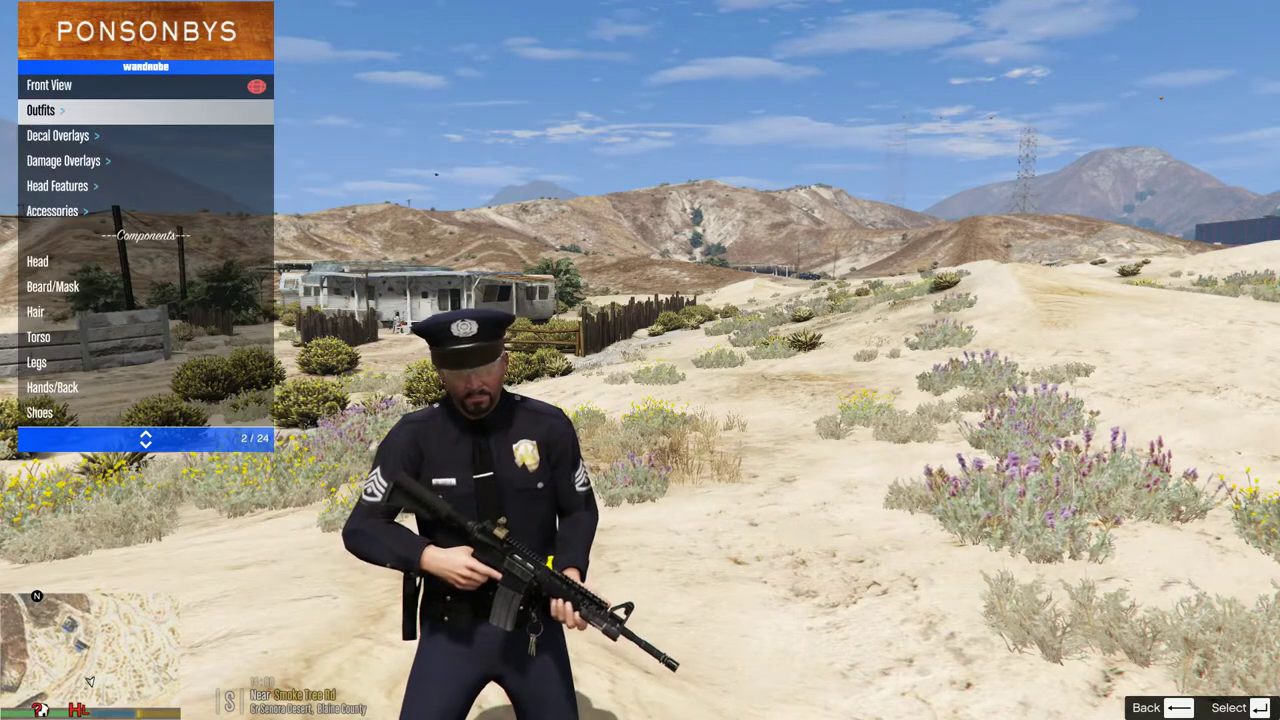
key(Return)
key(BackSpace)
key(BackSpace)
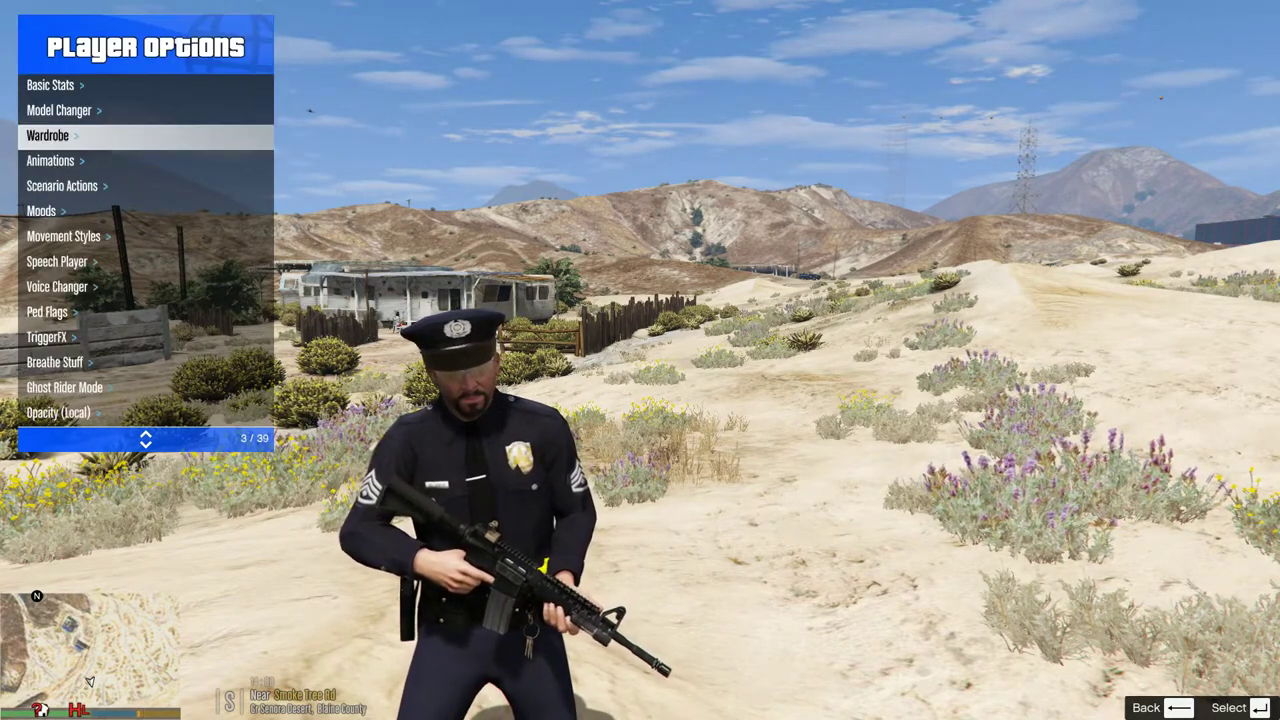
- Change the player model to the multiplayer model Freemode Male
key(Up)
key(Return)
key(Down)
key(Down)
key(Down)
key(Down)
key(Down)
key(Down)
key(Down)
key(Down)
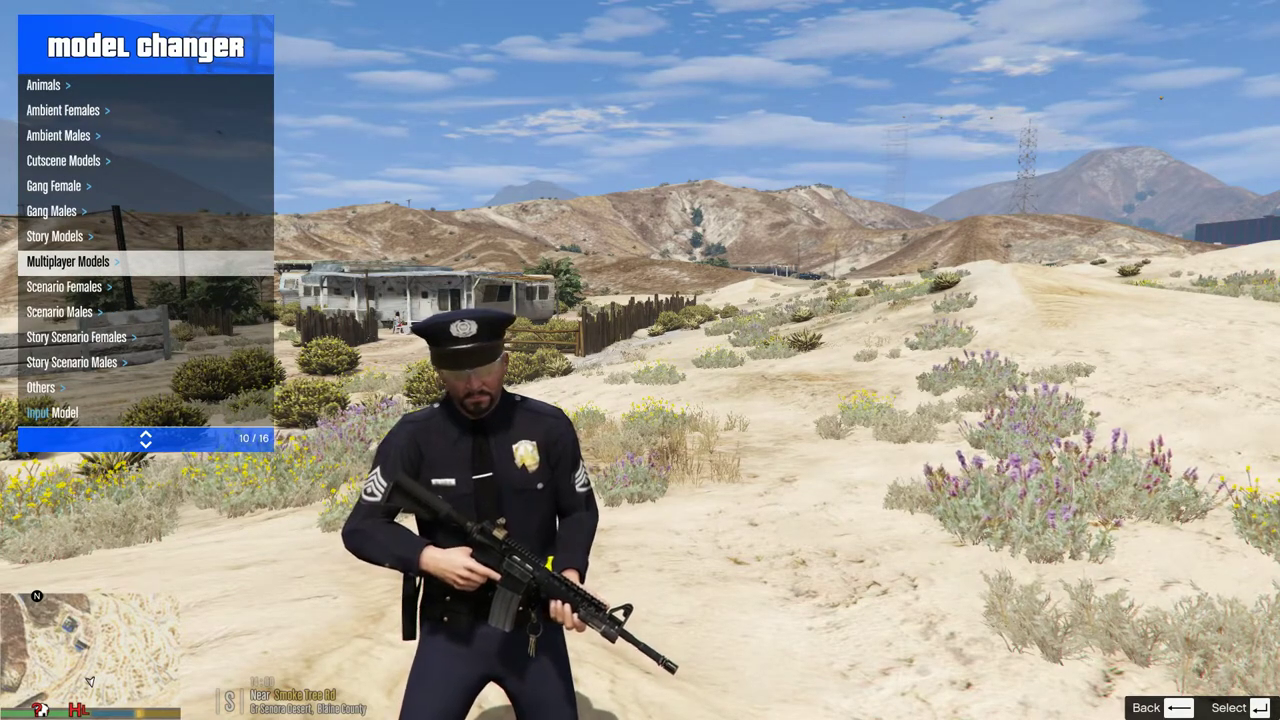
key(Return)
key(Down)
key(Down)
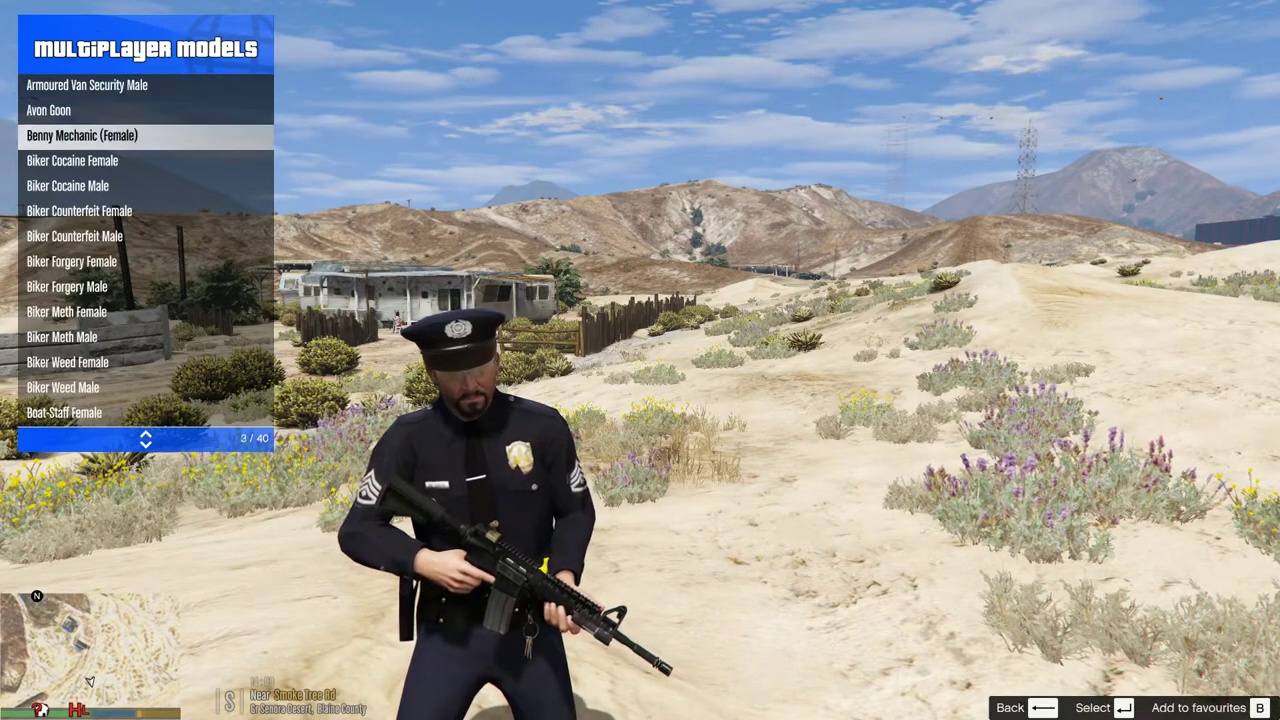
key(Down)
key(Down)
key(Down)
key(Down)
key(Down)
key(Down)
key(Down)
key(Down)
key(Down)
key(Down)
key(Down)
key(Down)
key(Down)
key(Down)
key(Down)
key(Down)
key(Down)
key(Down)
key(Down)
key(Down)
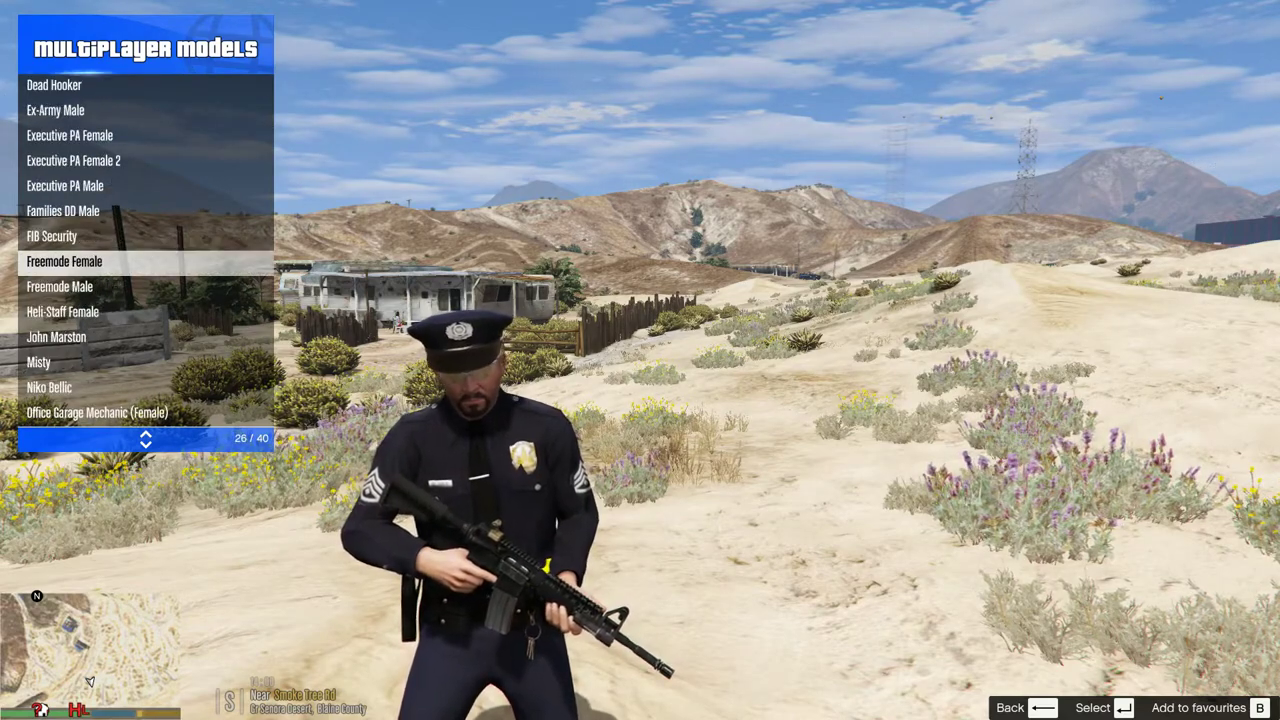
key(Down)
key(Return)
key(BackSpace)
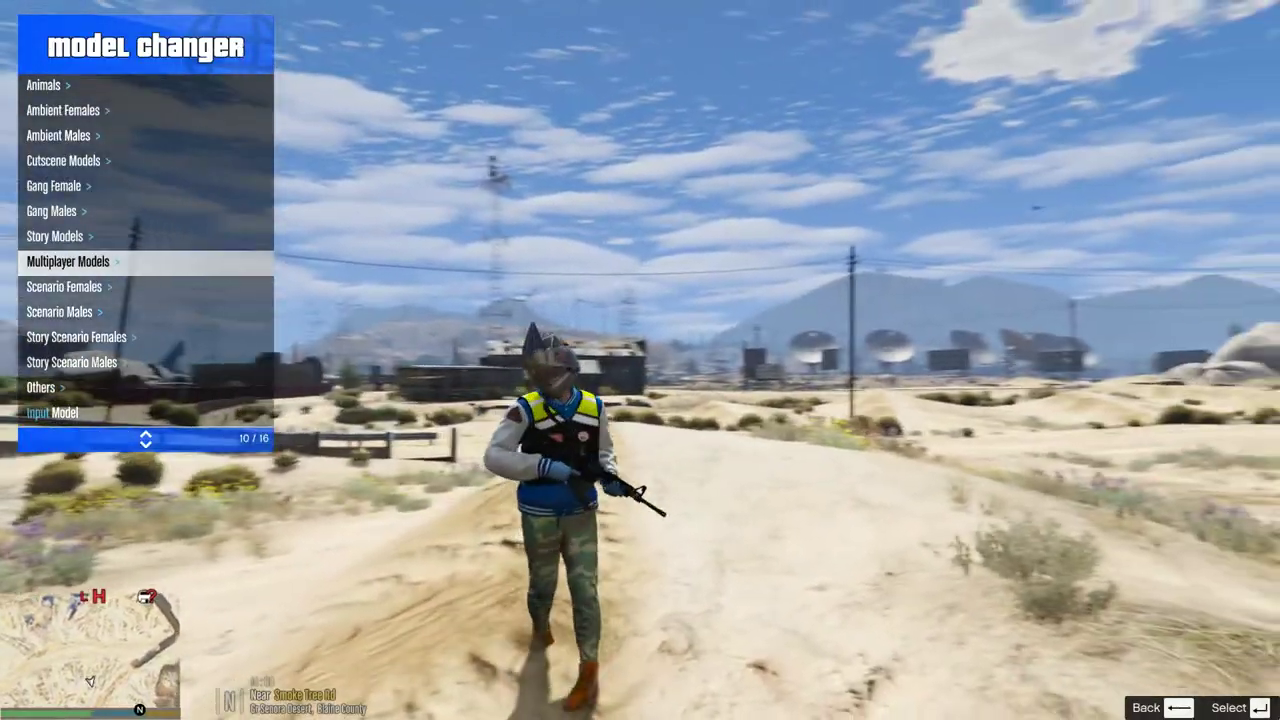
- Reset the Freemode Male's clothing to the wardrobe's default components
key(BackSpace)
key(Down)
key(Return)
key(Up)
key(Up)
key(Up)
key(Up)
key(Up)
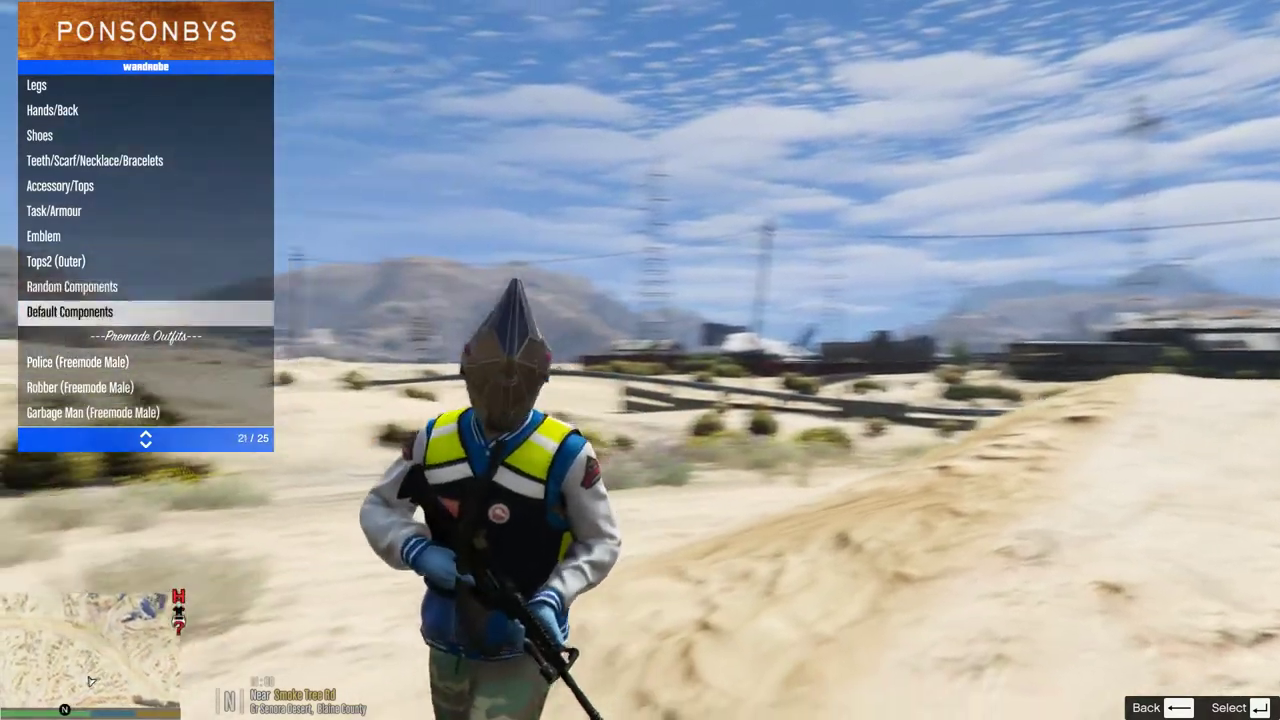
key(Return)
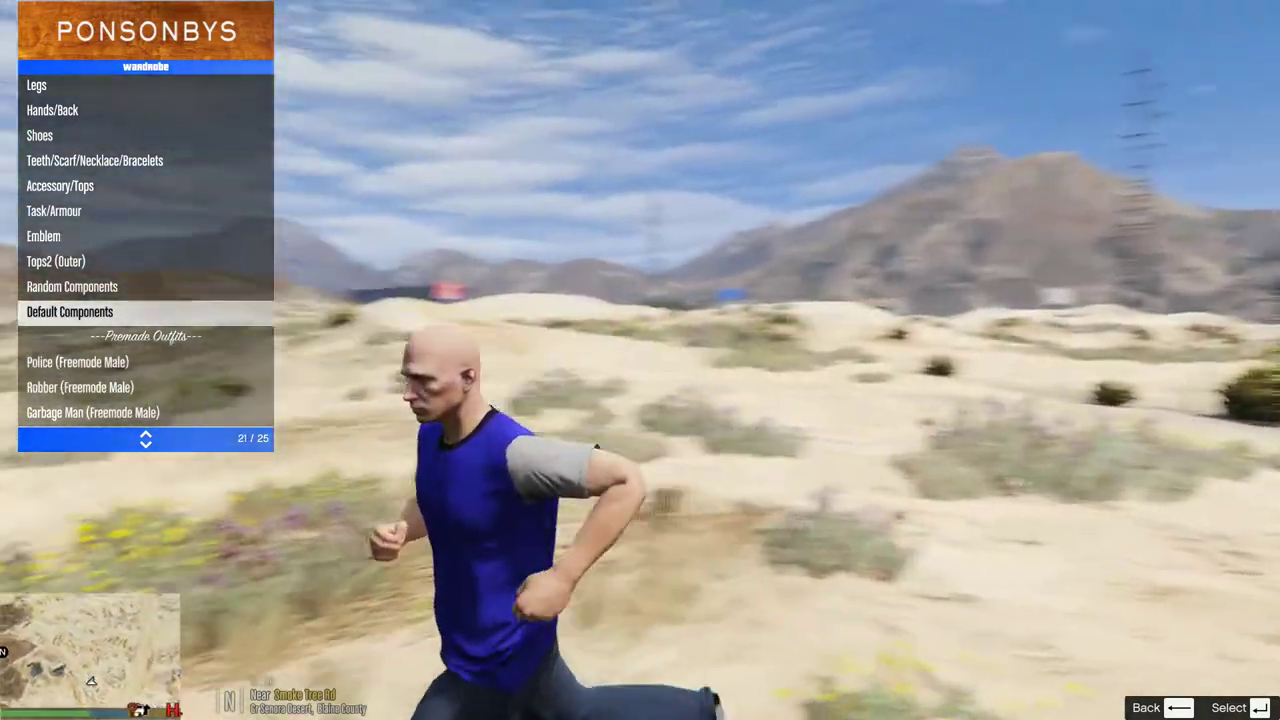
- Open the Tops2 (Outer) component of the Freemode Male and preview top types 327, 325 and 323
key(Up)
key(Up)
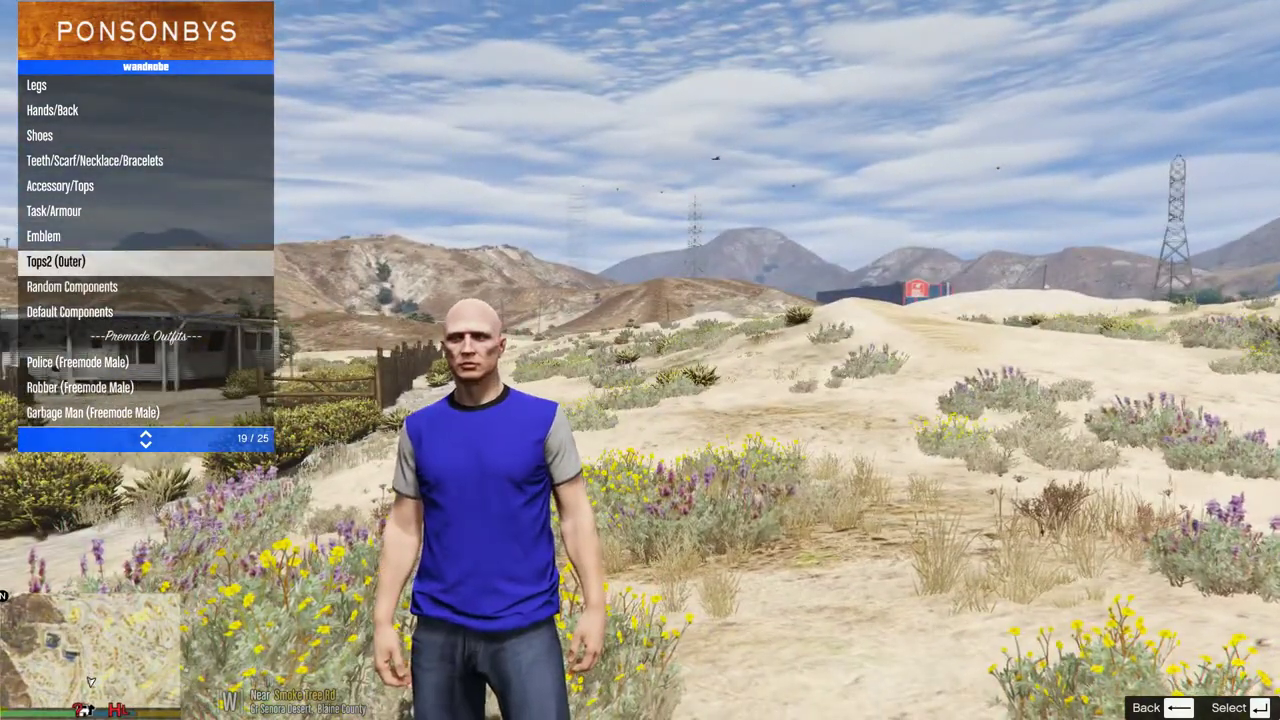
key(Return)
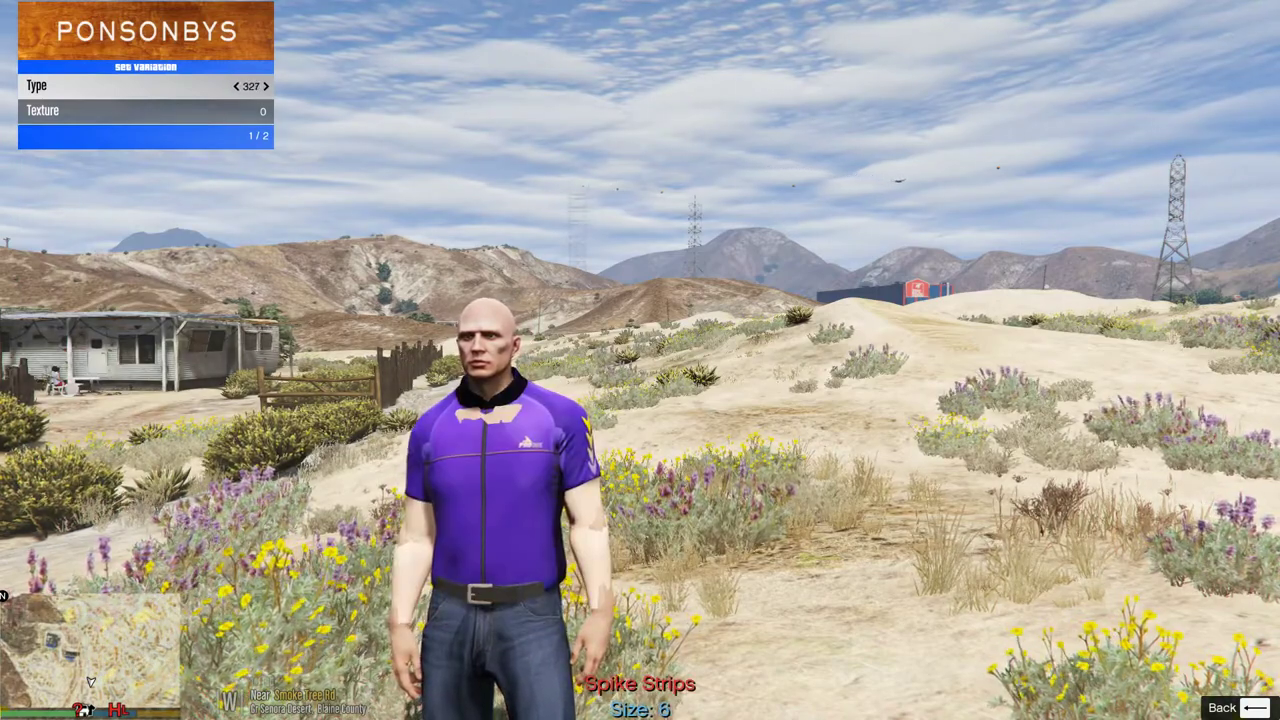
key(Down)
key(Right)
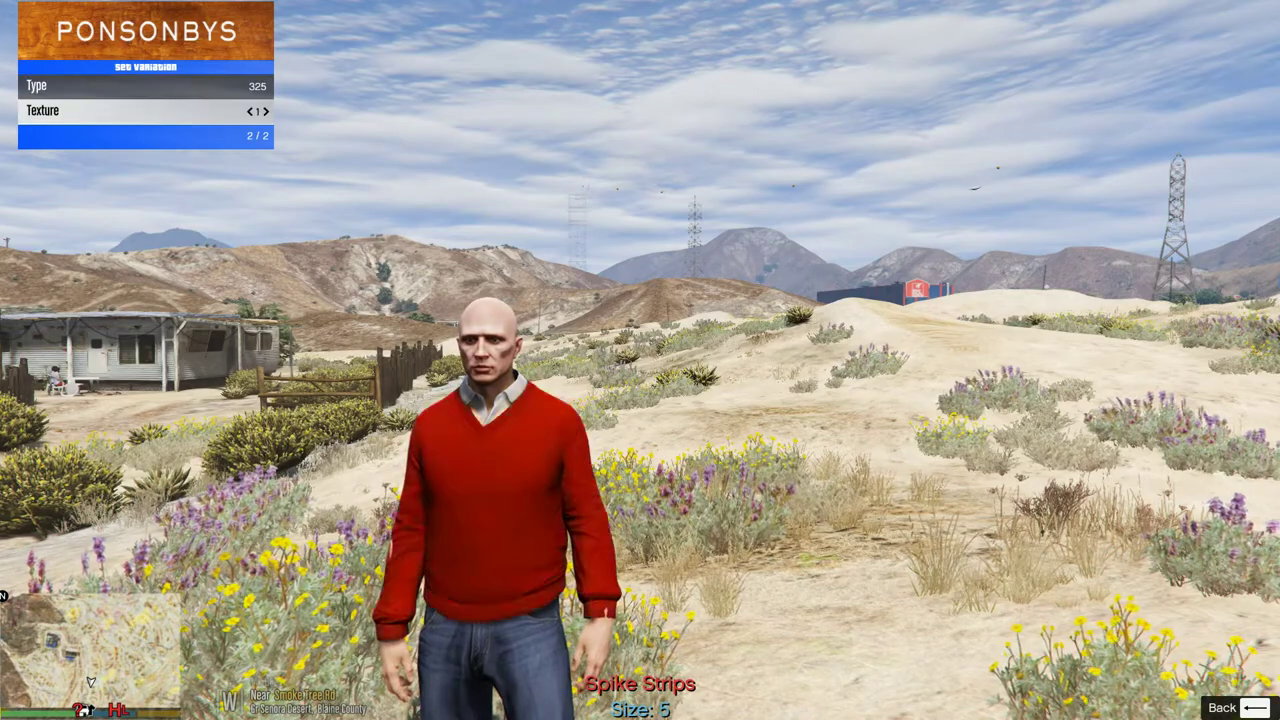
key(Up)
key(Left)
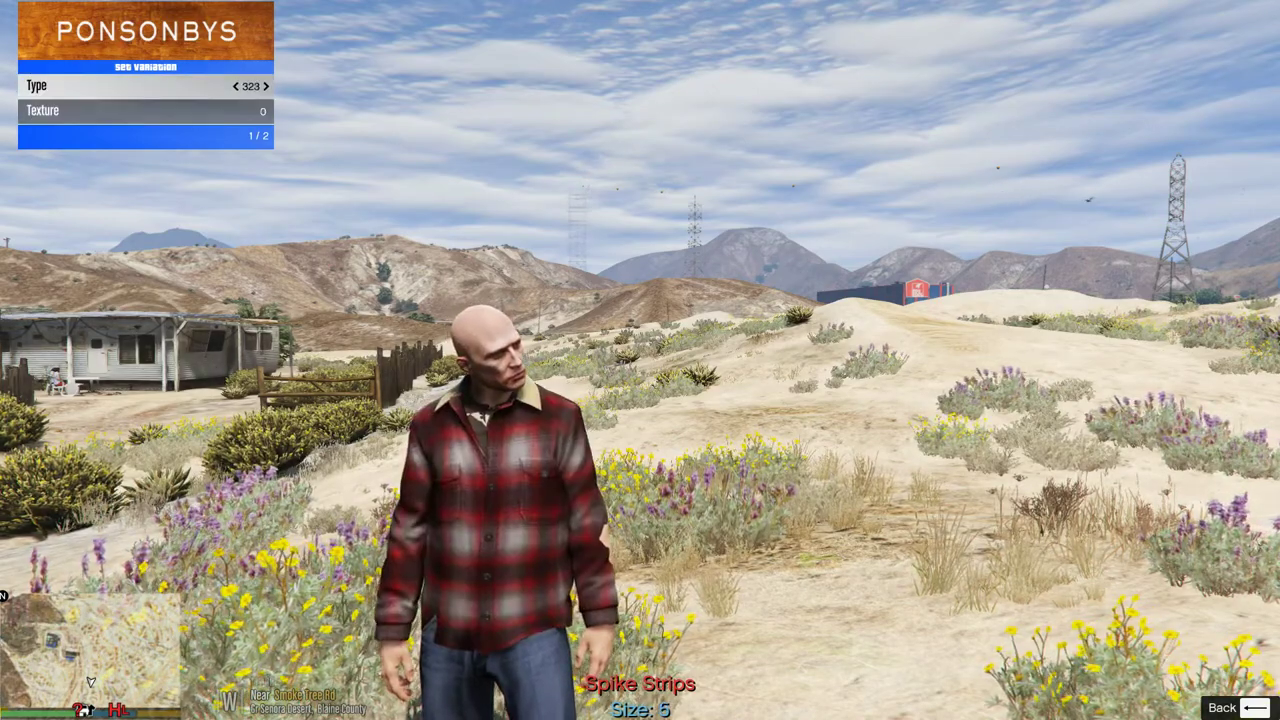
key(w)
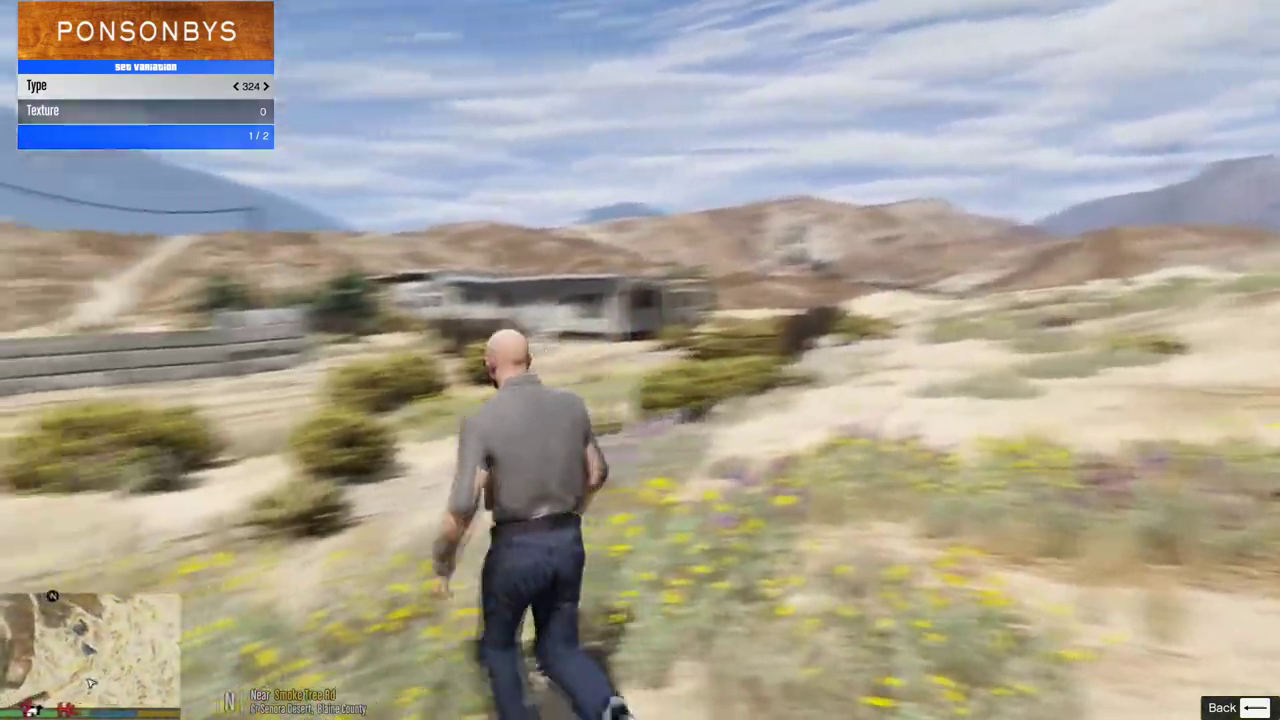
- Preview texture 3 of top type 324 on the Freemode Male while moving the character around
key(Down)
key(Right)
key(Right)
key(Right)
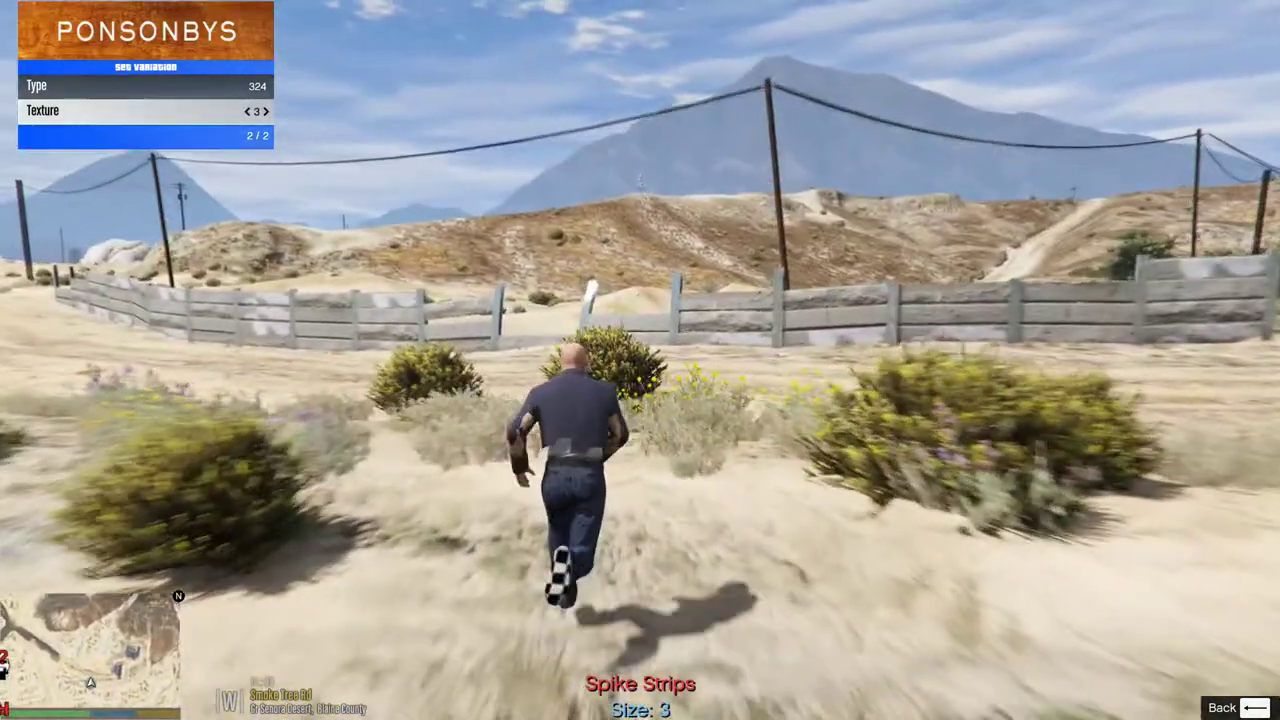
key(d)
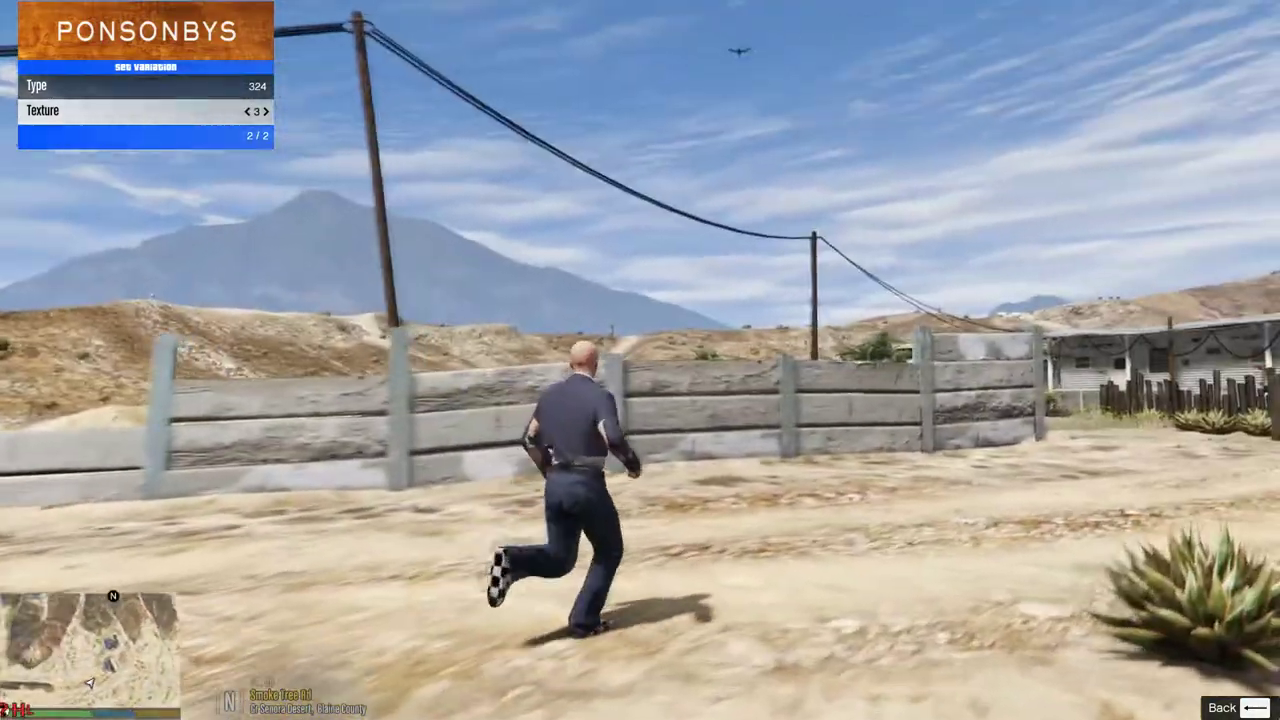
key(s)
- Browse through the Tops2 (Outer) types and set the top to type 82, the short-sleeved polo shirt
key(Up)
key(Right)
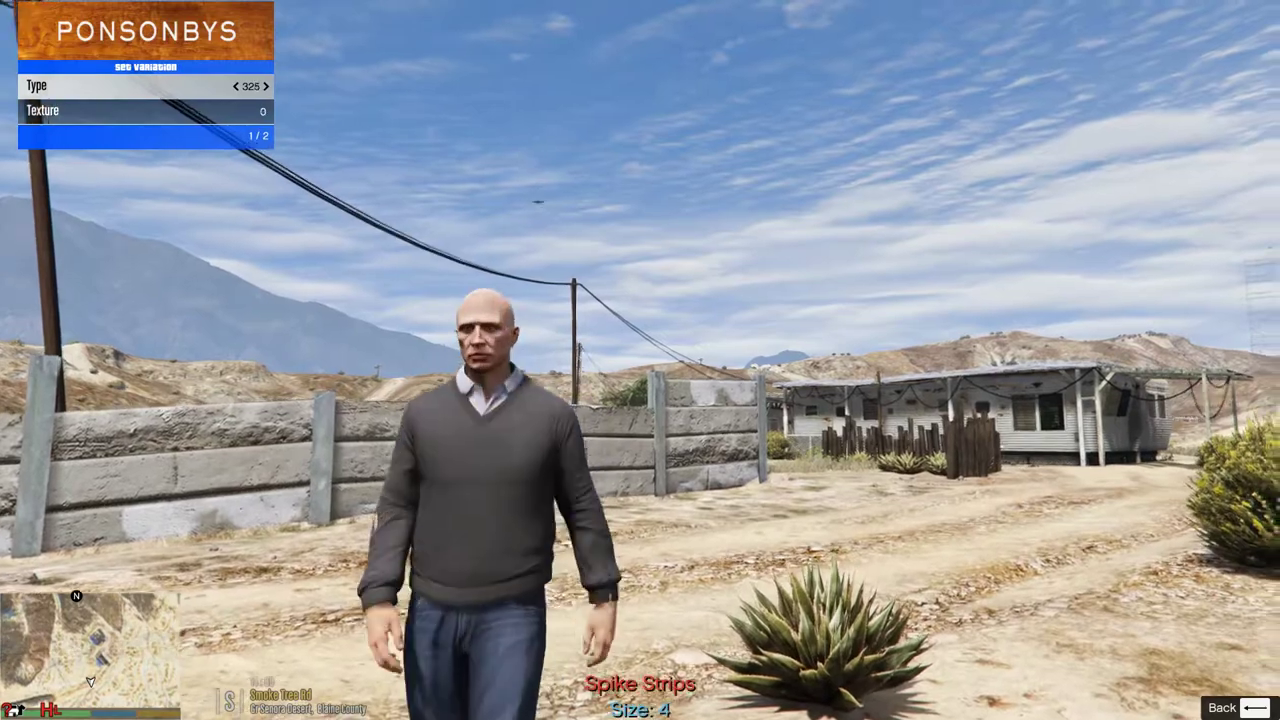
key(Right)
key(Right)
key(Right)
key(Right)
key(Right)
key(Right)
key(Right)
key(Right)
key(Right)
key(Right)
key(Right)
key(Right)
key(Right)
key(Right)
key(Right)
key(Right)
key(Right)
key(Right)
key(Right)
key(Right)
key(Right)
key(Right)
key(Right)
key(Right)
key(Right)
key(Right)
key(Right)
key(Right)
key(Right)
key(Right)
key(Right)
key(Right)
key(Right)
key(Right)
key(Right)
key(Right)
key(Right)
key(Right)
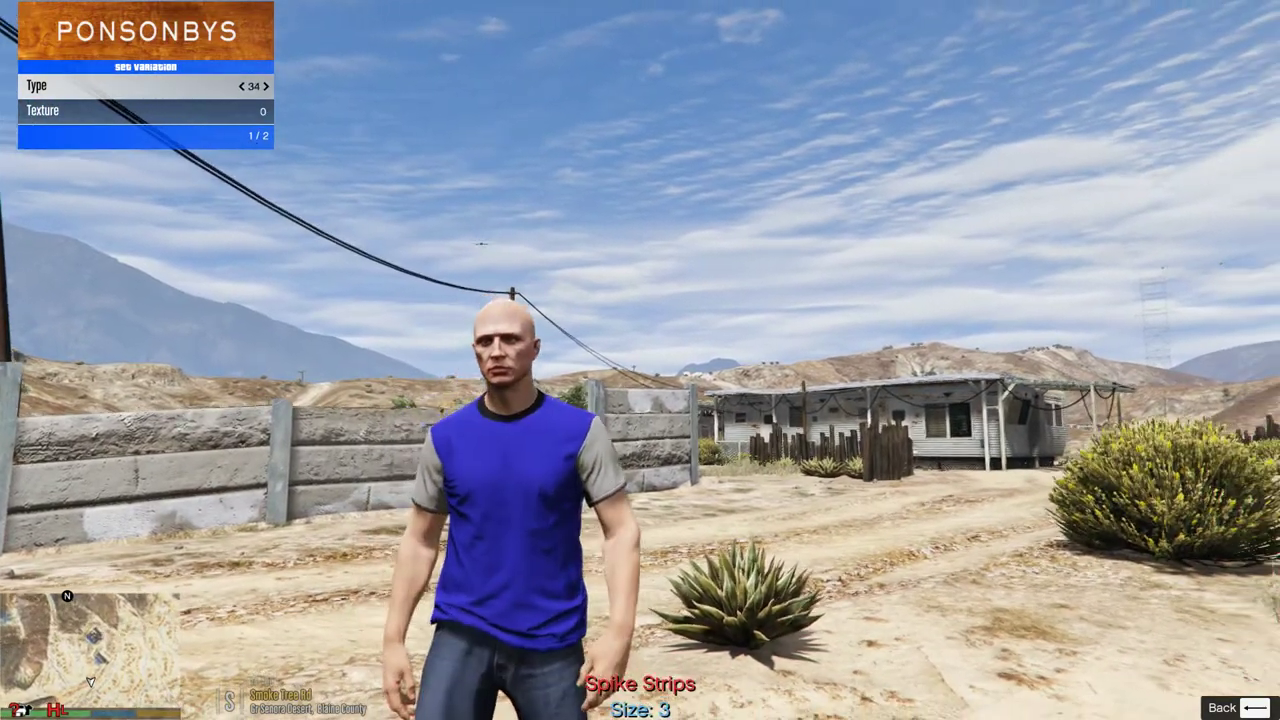
key(Right)
key(Right)
key(Right)
key(Right)
key(Right)
key(Right)
key(Right)
key(Right)
key(Right)
key(Right)
key(Right)
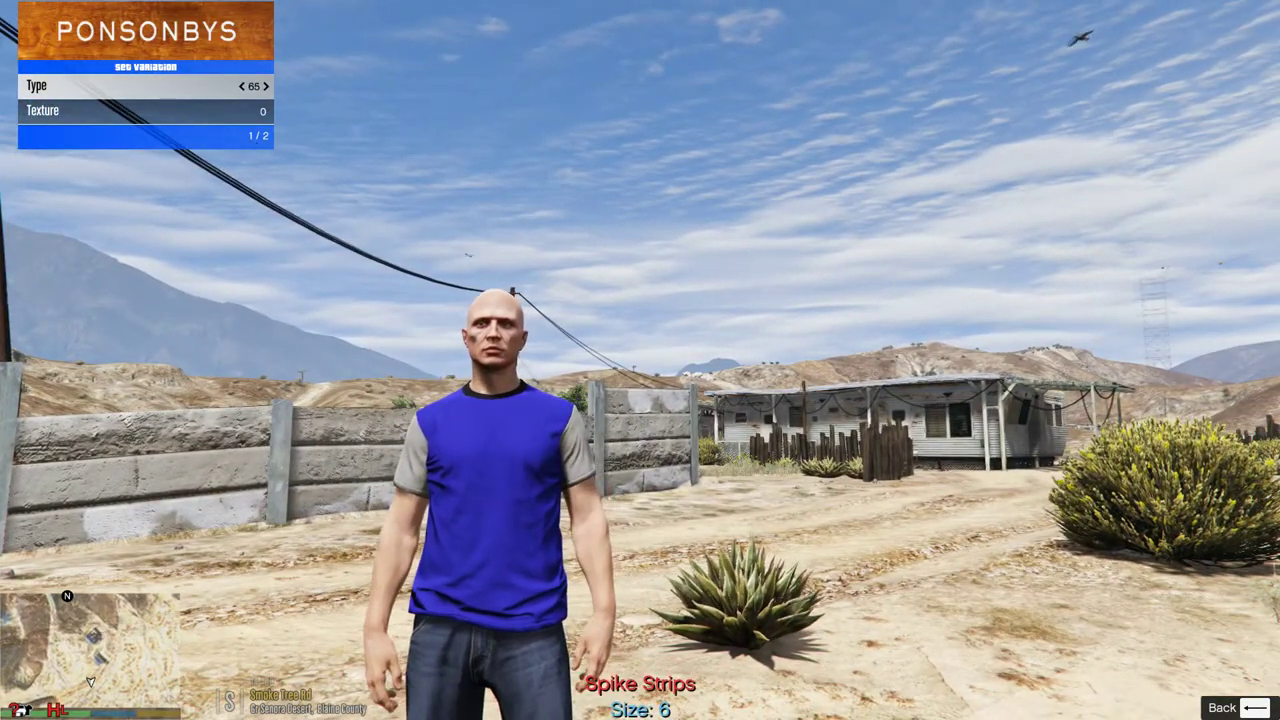
key(Right)
key(Right)
key(Right)
key(Right)
key(Right)
key(Right)
key(Right)
key(Right)
key(Right)
key(Right)
key(Right)
key(Right)
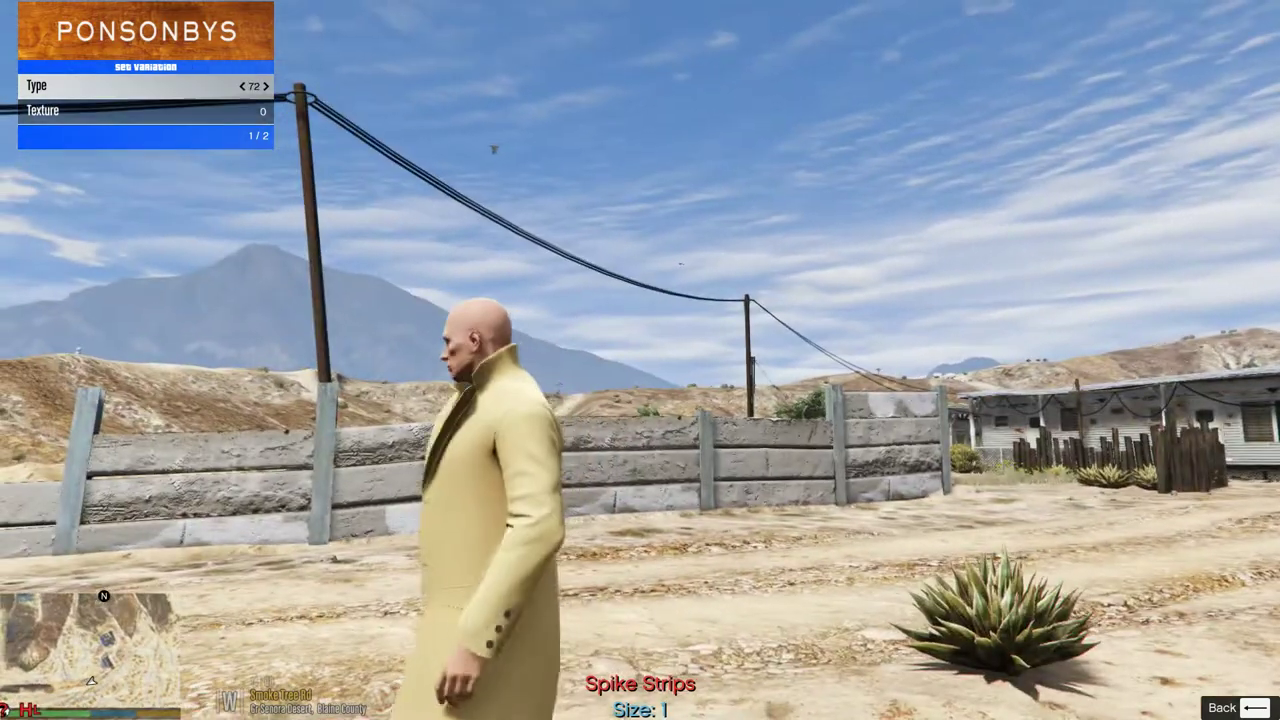
key(Right)
key(Right)
key(Right)
key(Right)
key(Right)
key(Right)
key(Right)
key(Right)
key(Right)
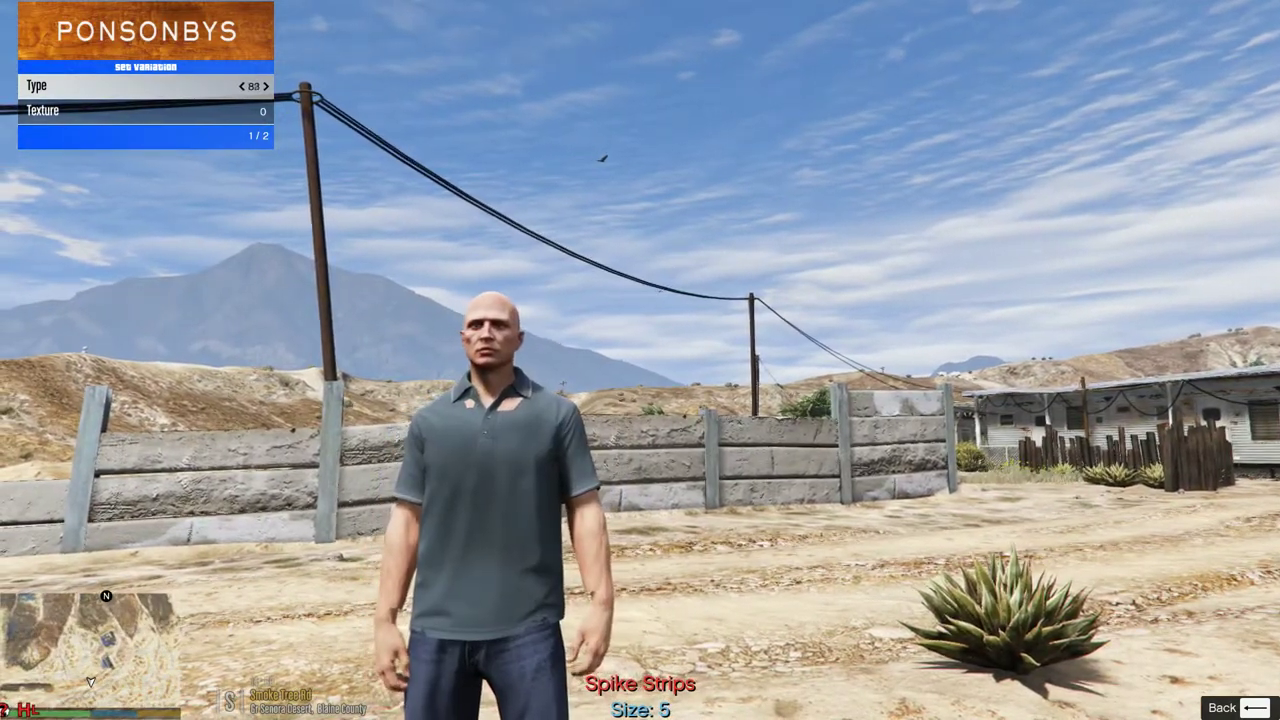
key(Left)
key(Left)
key(Left)
key(Left)
key(Left)
key(Left)
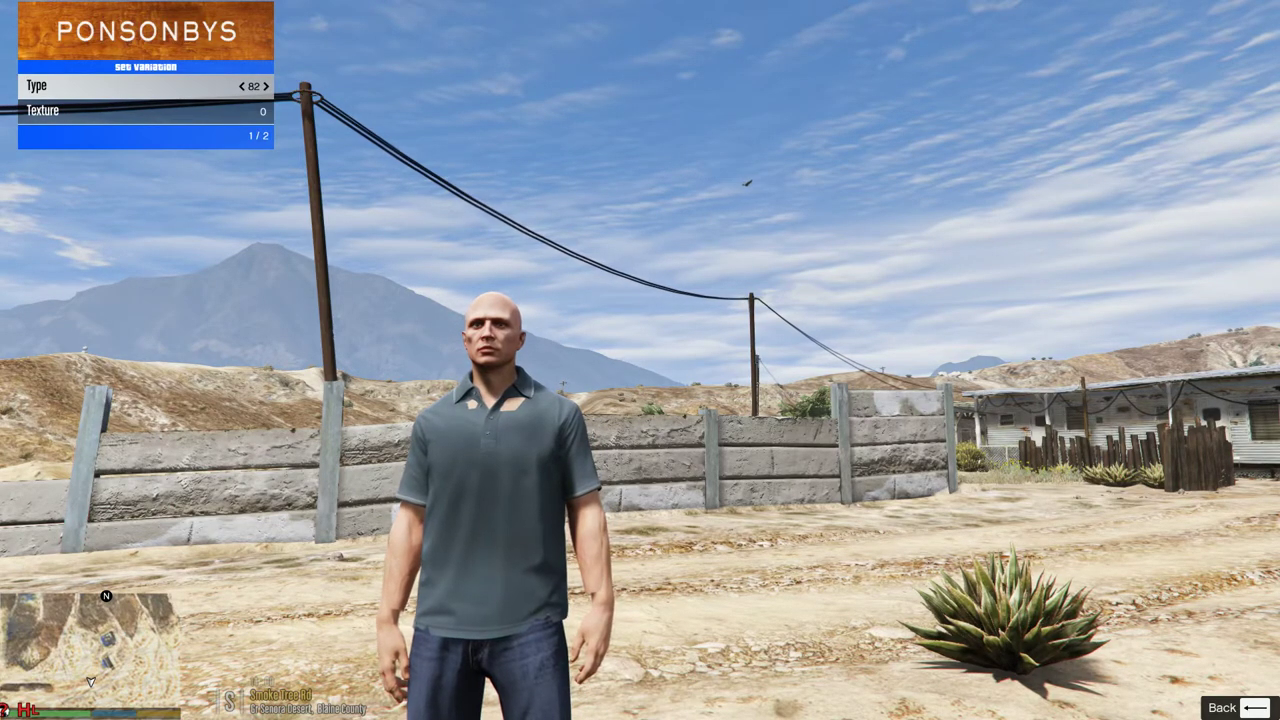
- Set the Torso component to type 11 so the arms match the short-sleeved shirt, then return to the wardrobe's component list
key(BackSpace)
key(Up)
key(Up)
key(Up)
key(Up)
key(Up)
key(Up)
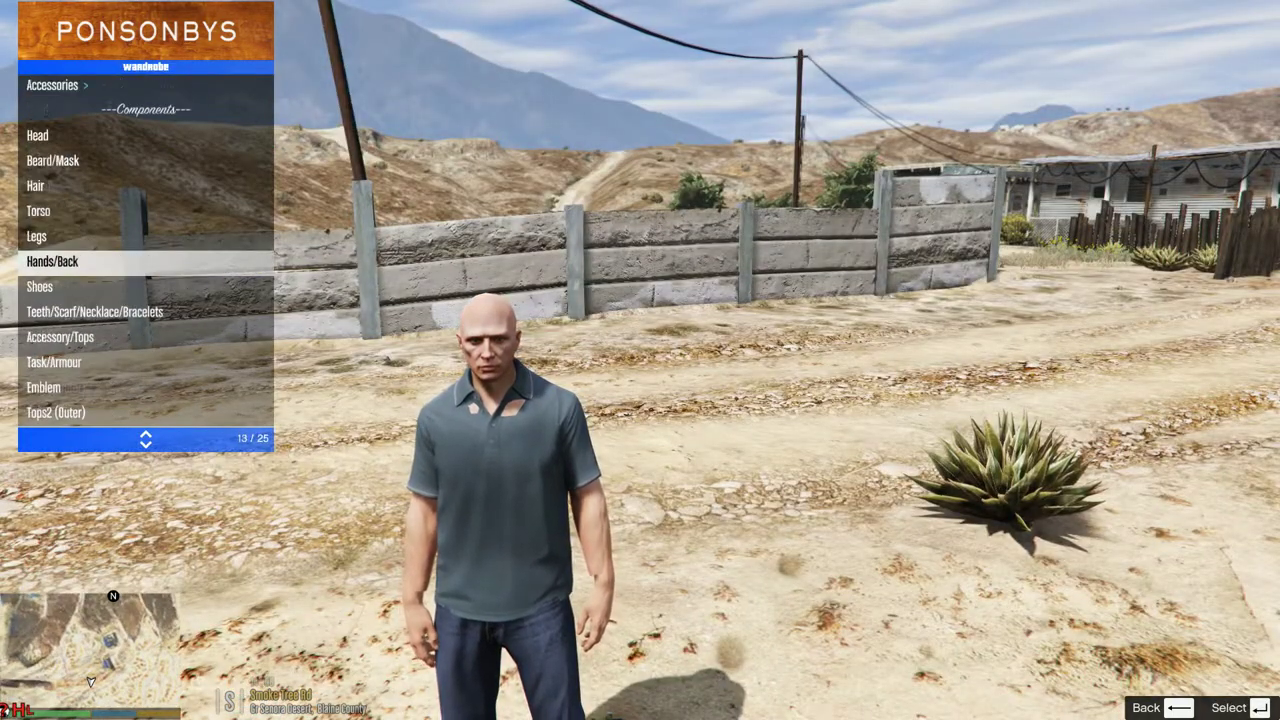
key(Return)
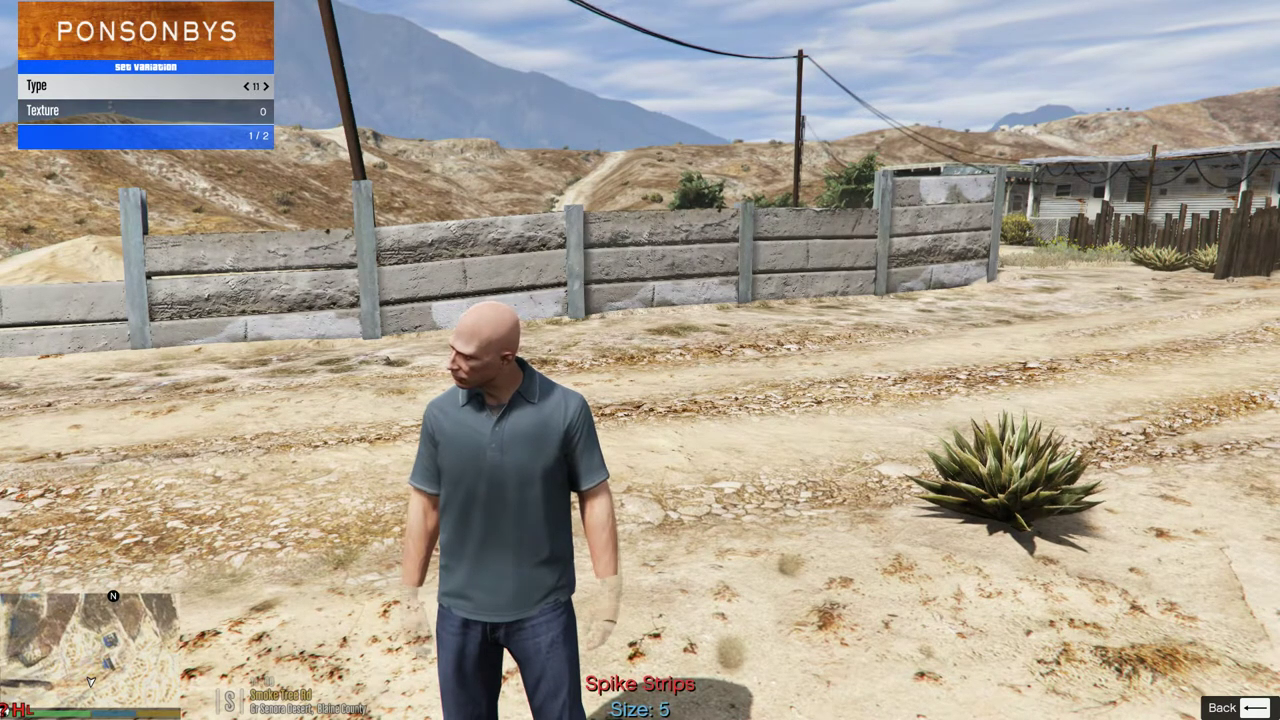
key(w)
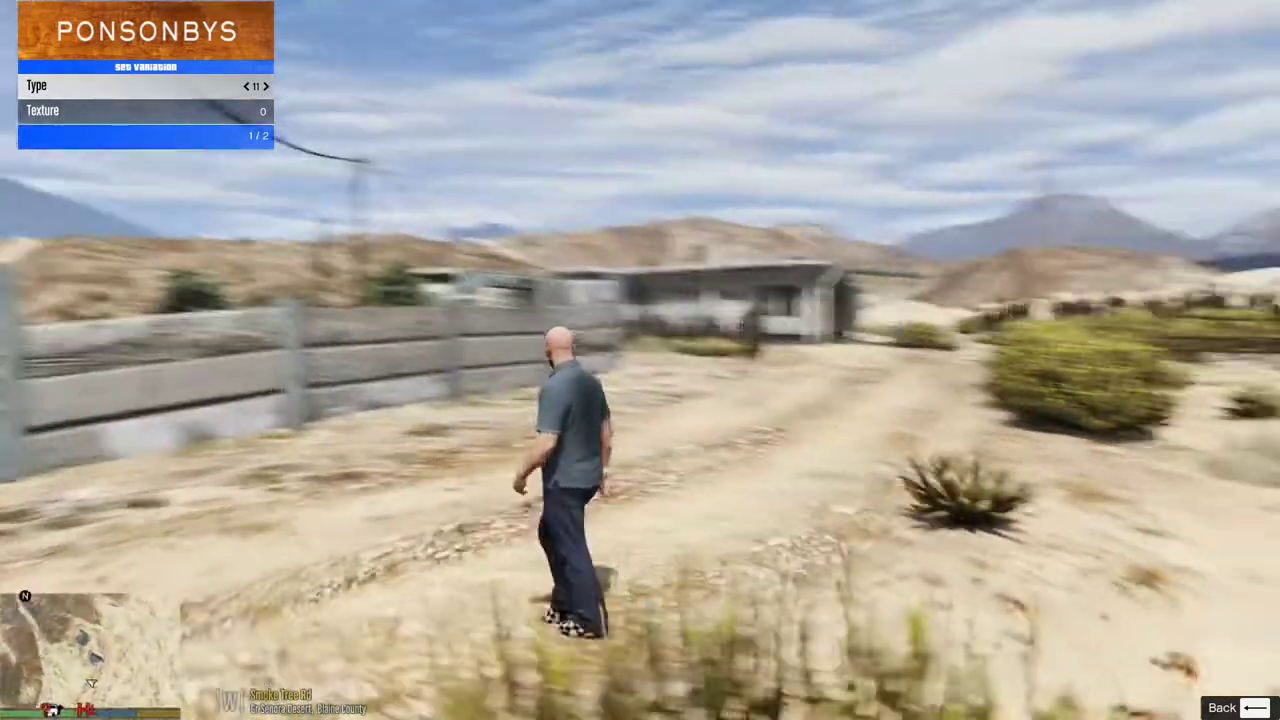
key(s)
key(BackSpace)
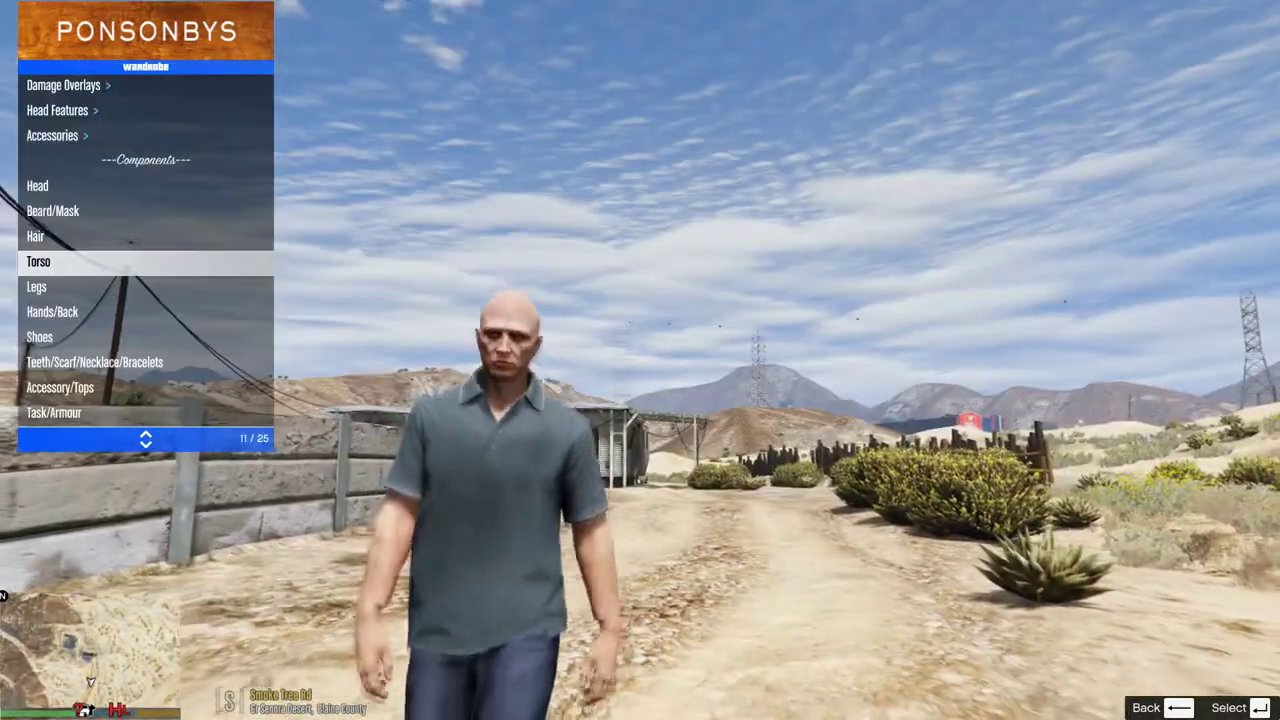
- Reopen the Tops2 (Outer) component and preview textures 5, 6 and 10 of top type 82
key(Down)
key(Down)
key(Down)
key(Down)
key(Down)
key(Down)
key(Down)
key(Down)
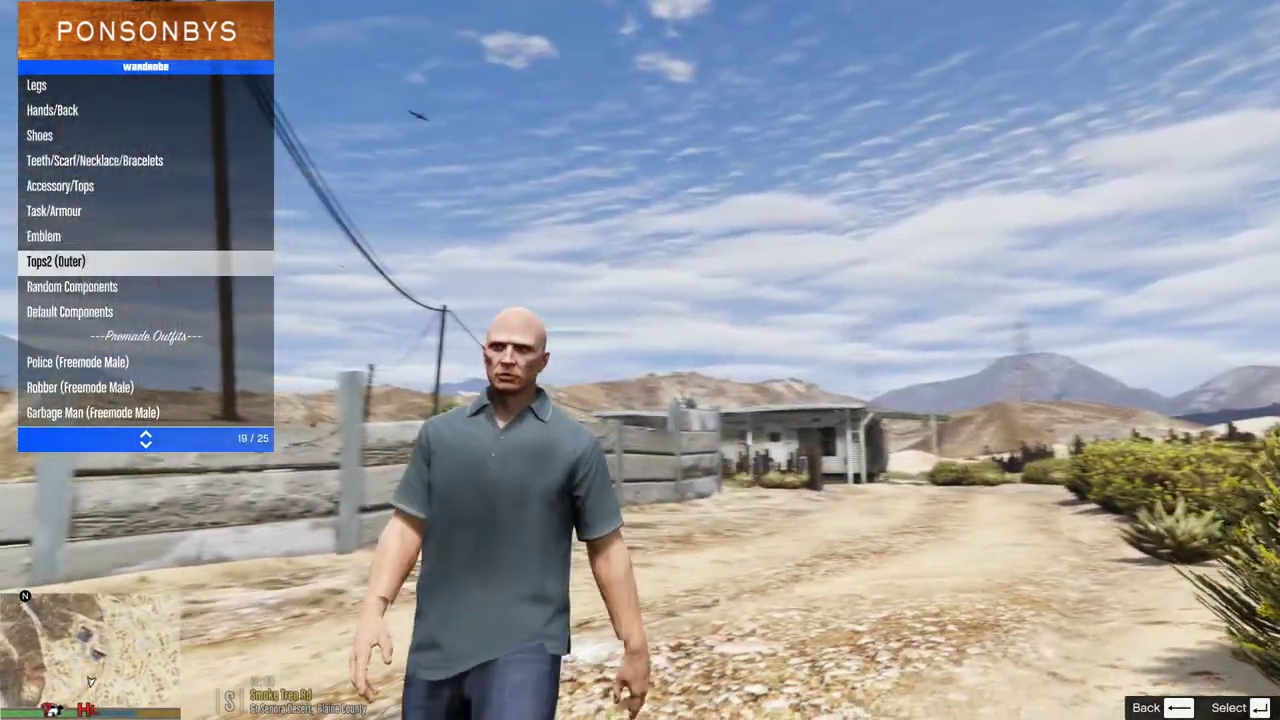
key(w)
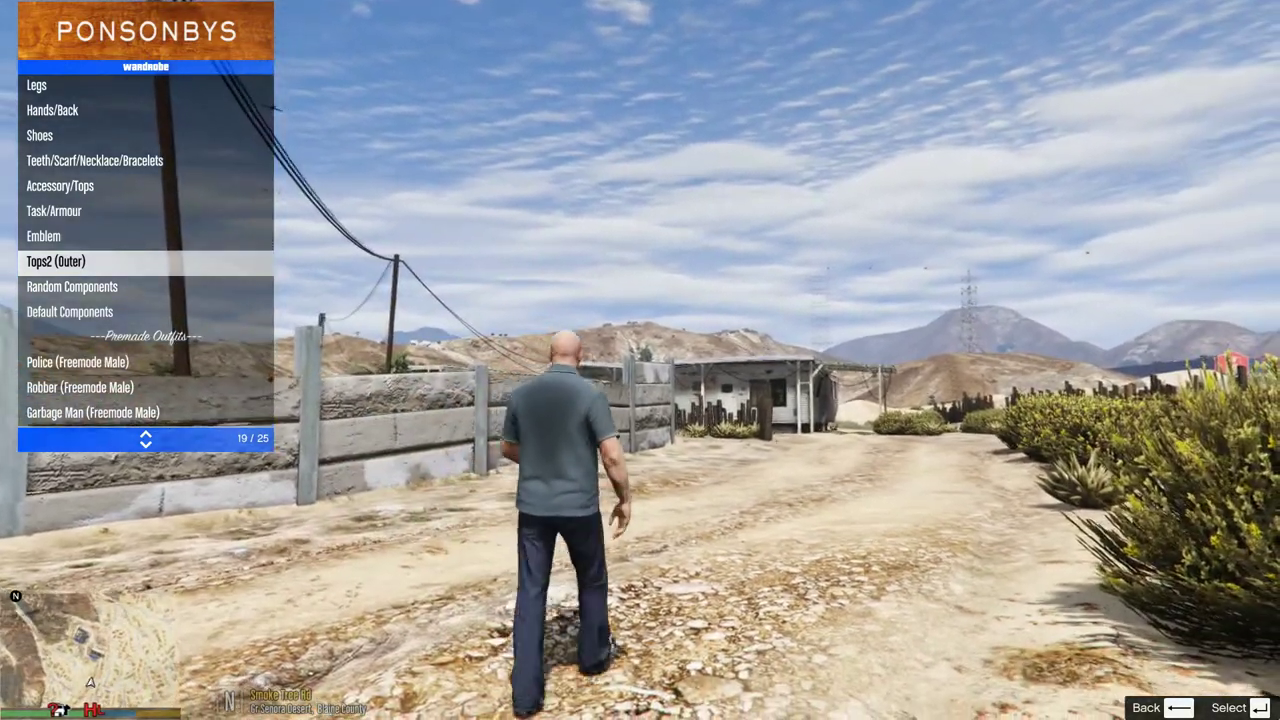
key(s)
key(Return)
key(Right)
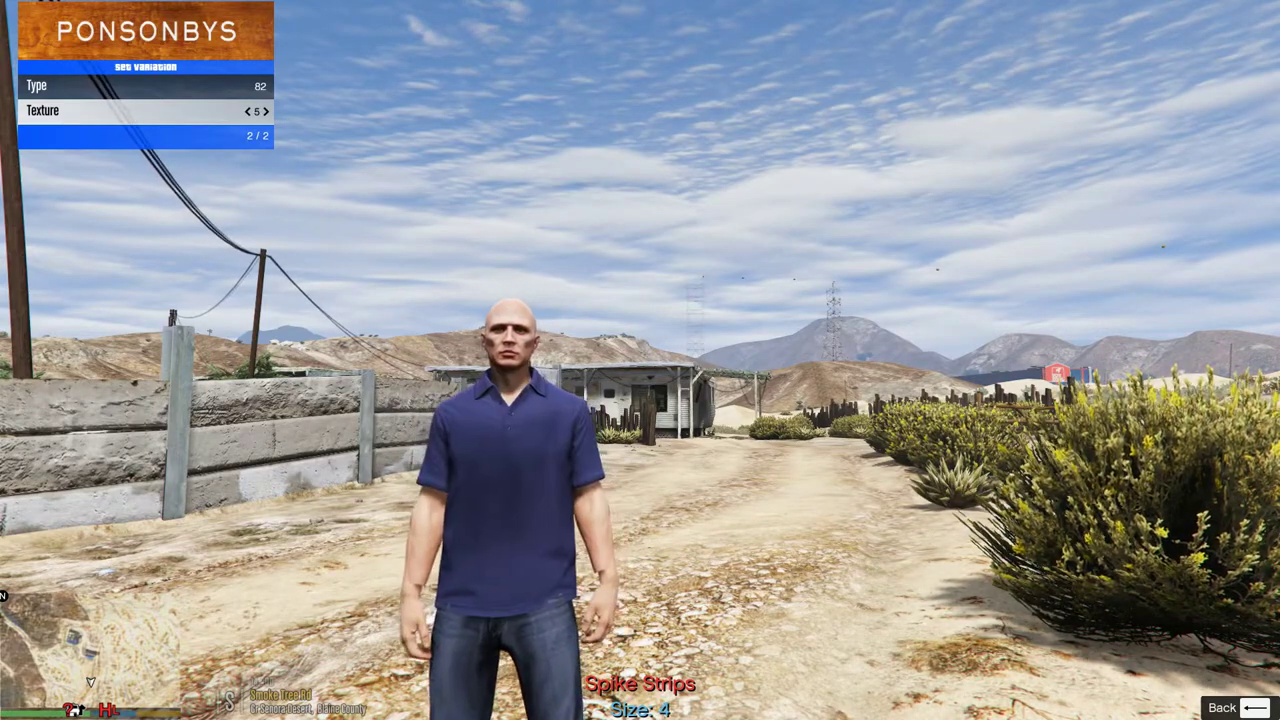
key(Right)
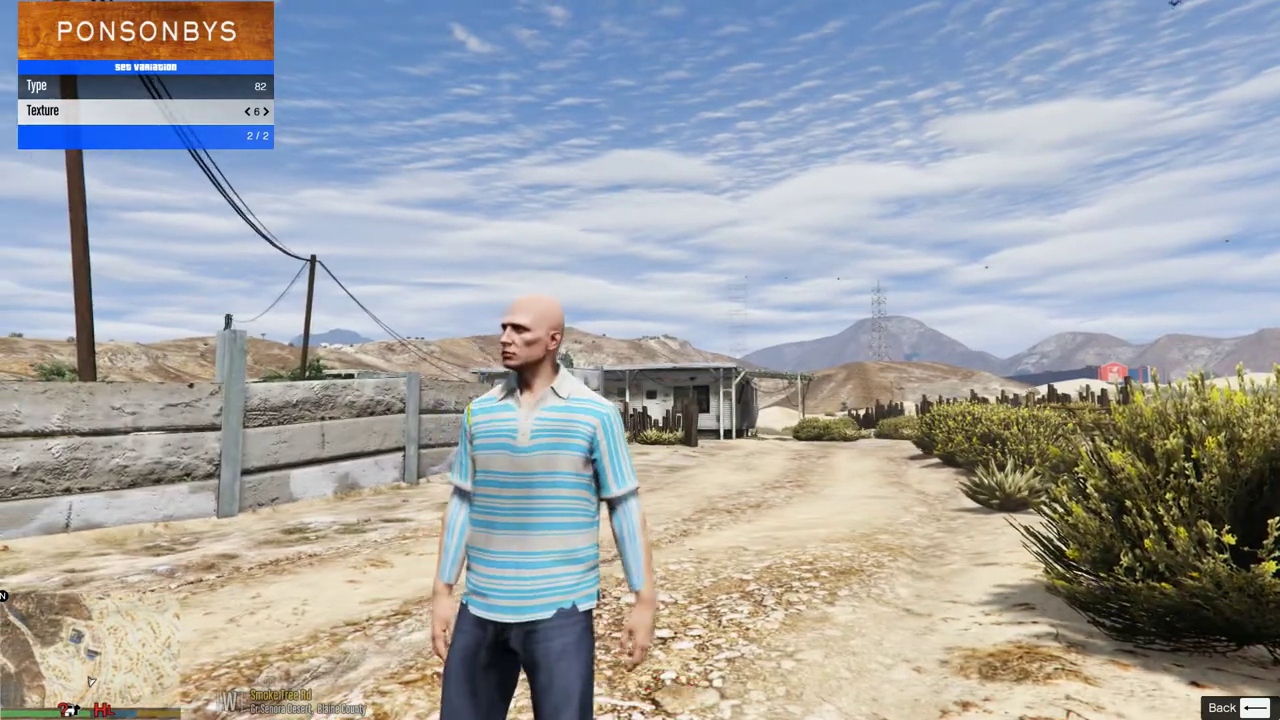
key(Right)
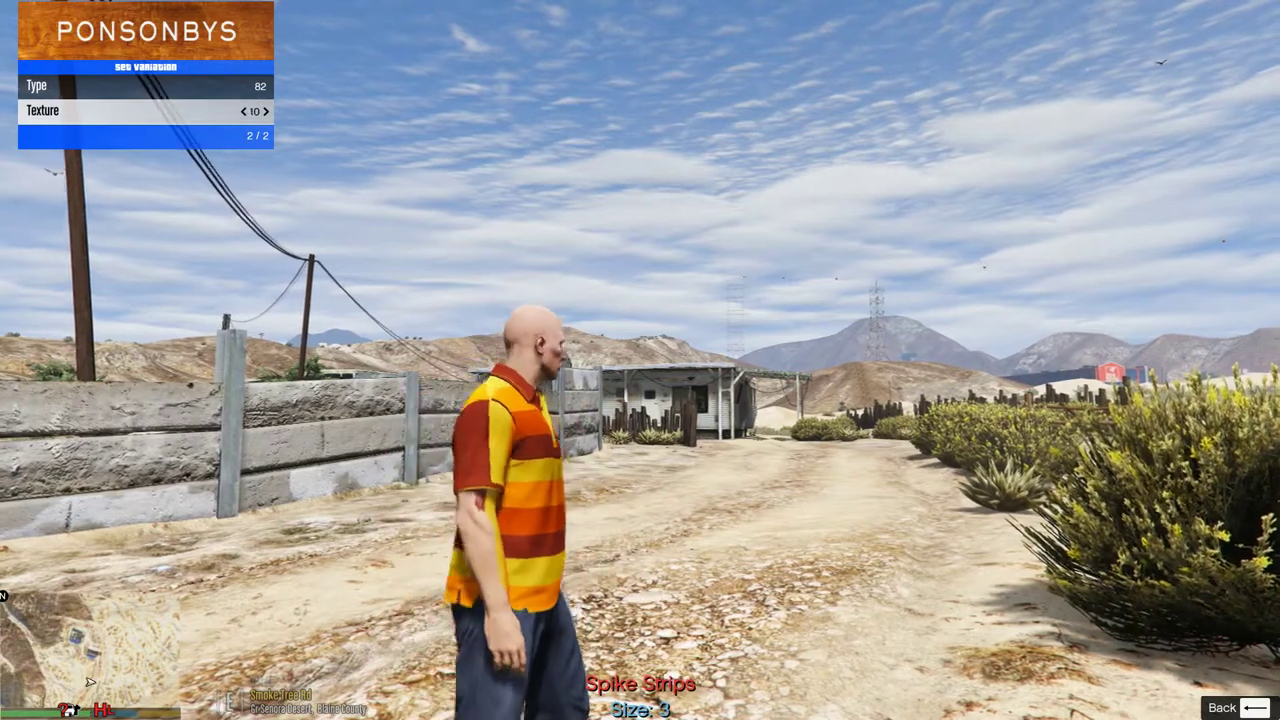
- Set the texture of top type 82 to 2, the plain dark red shirt, and check it from behind
key(Right)
key(Right)
key(Right)
key(Right)
key(Right)
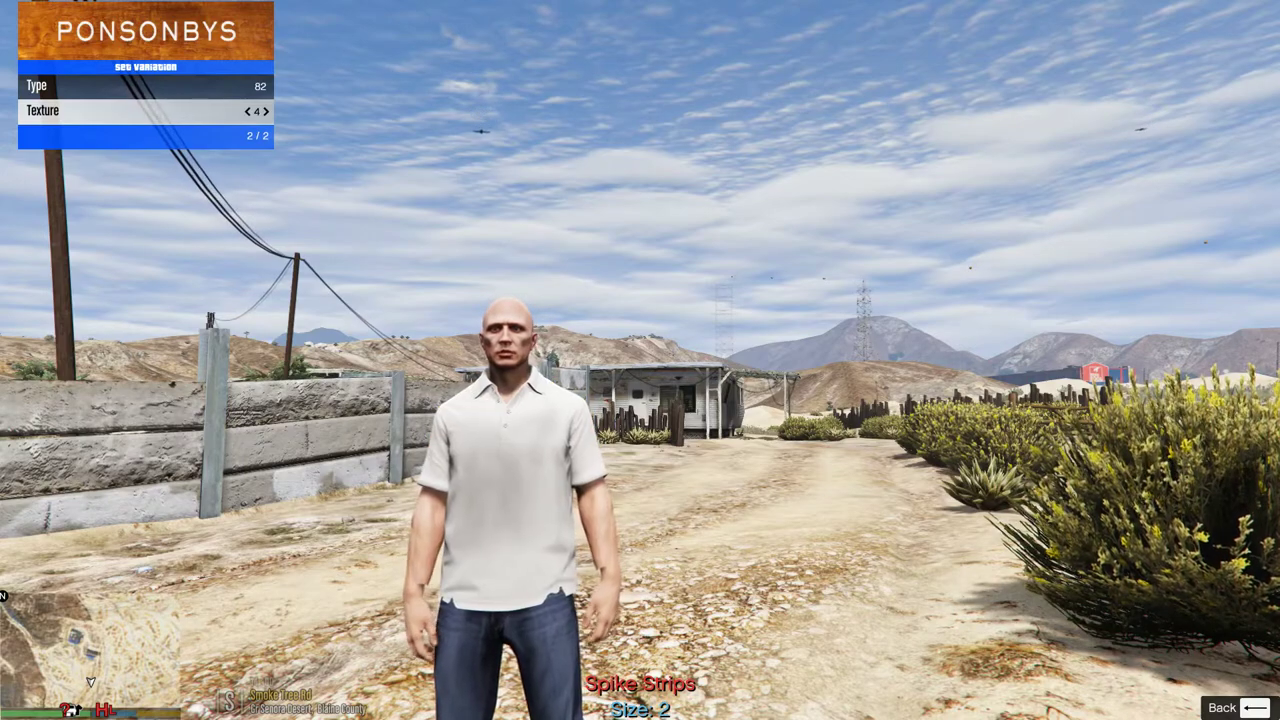
key(Left)
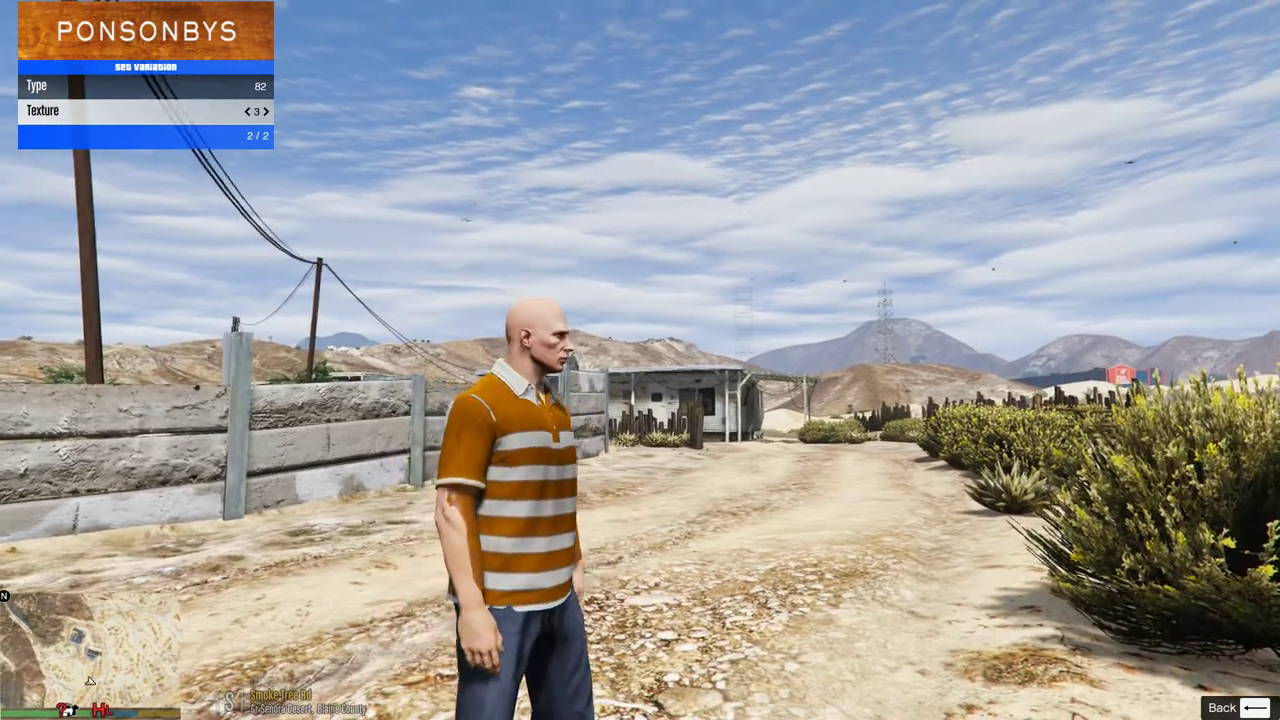
key(Left)
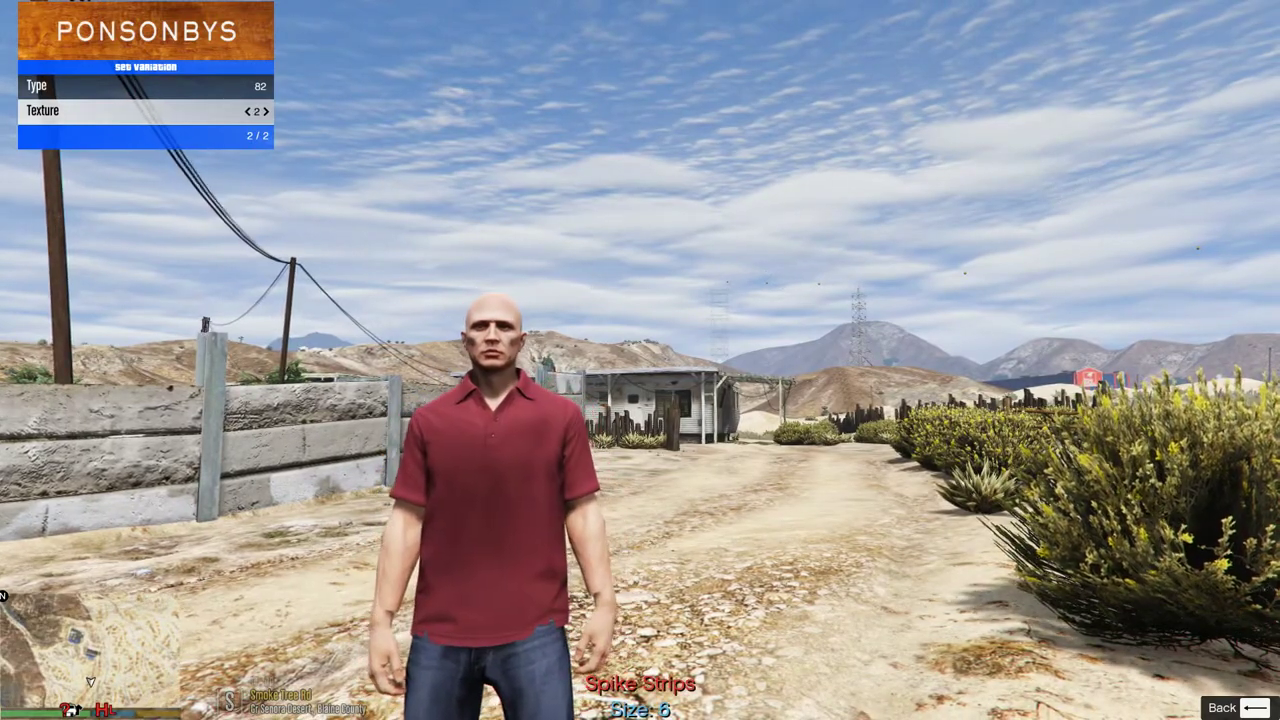
key(w)
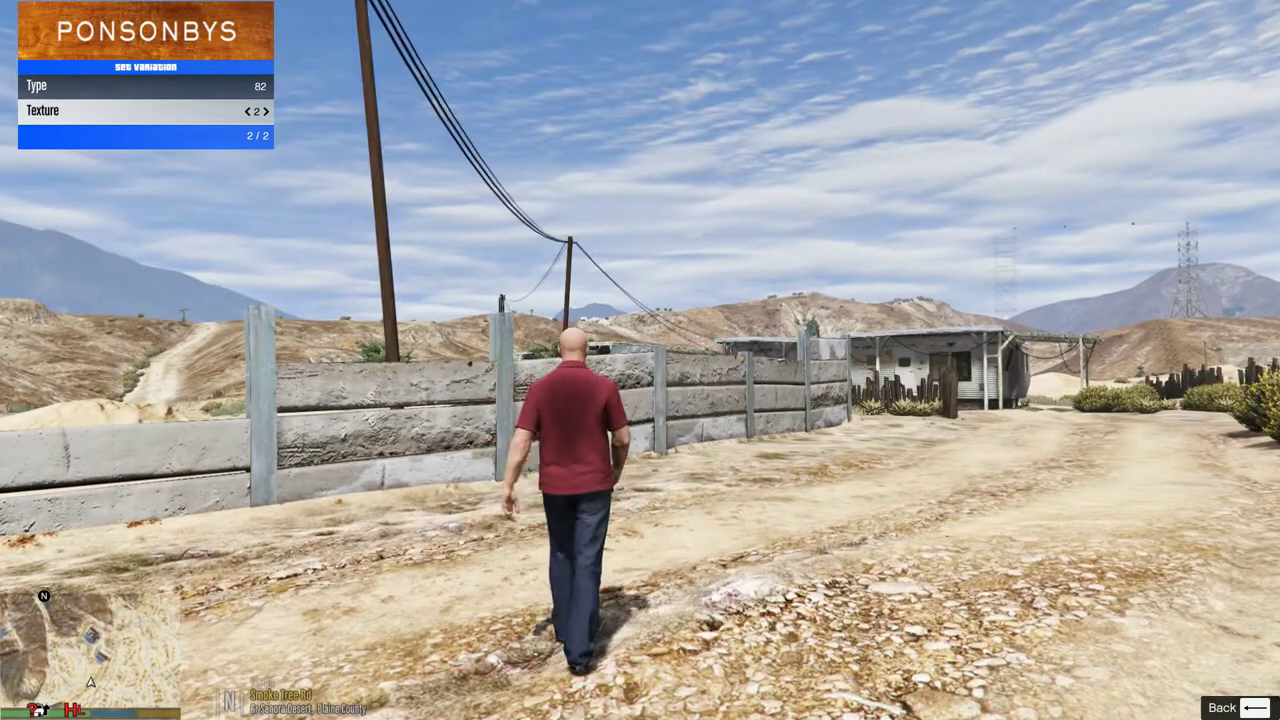
key(s)
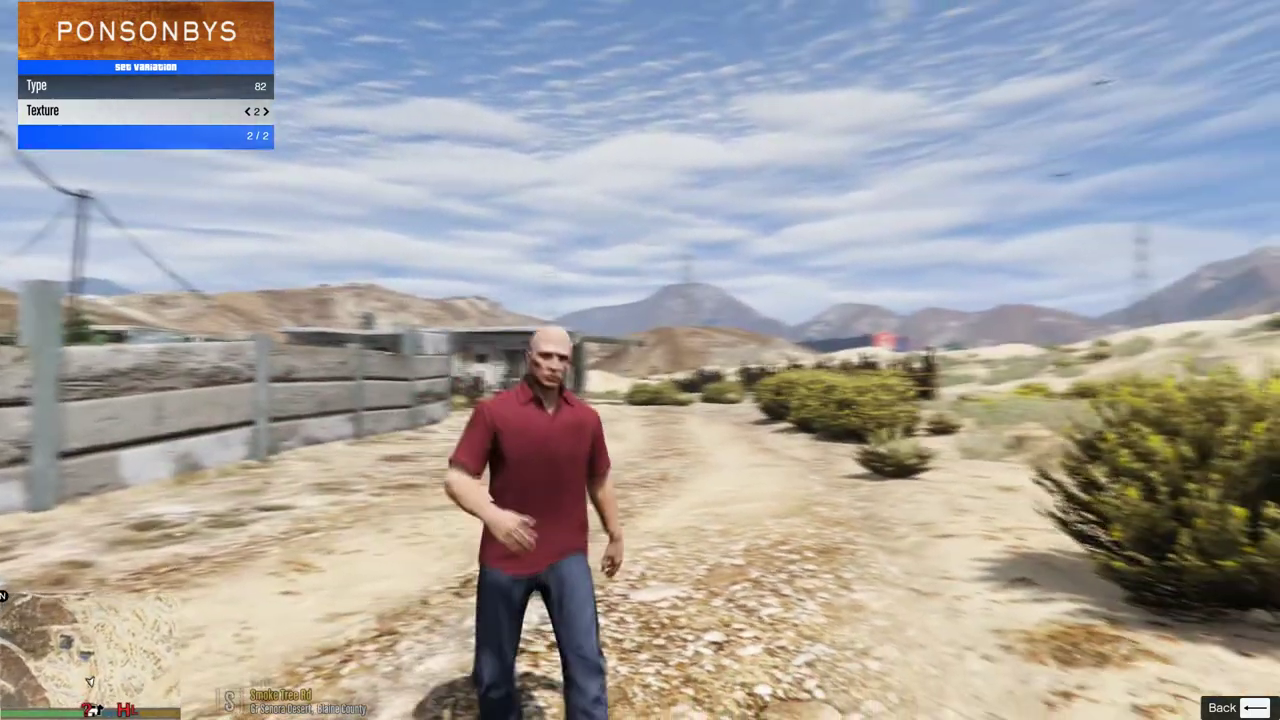
- Set the Legs component to type 125, the beige shorts with flip-flops
key(BackSpace)
key(Up)
key(Up)
key(Up)
key(Up)
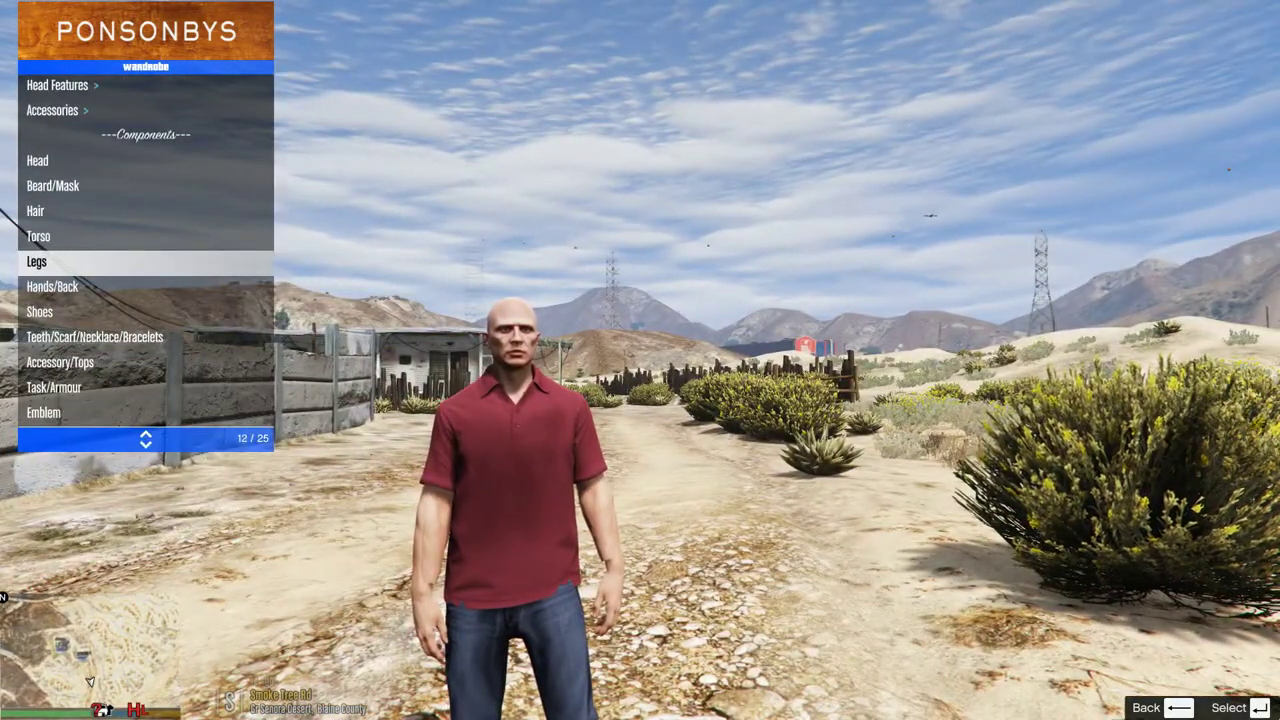
key(w)
key(Return)
key(Left)
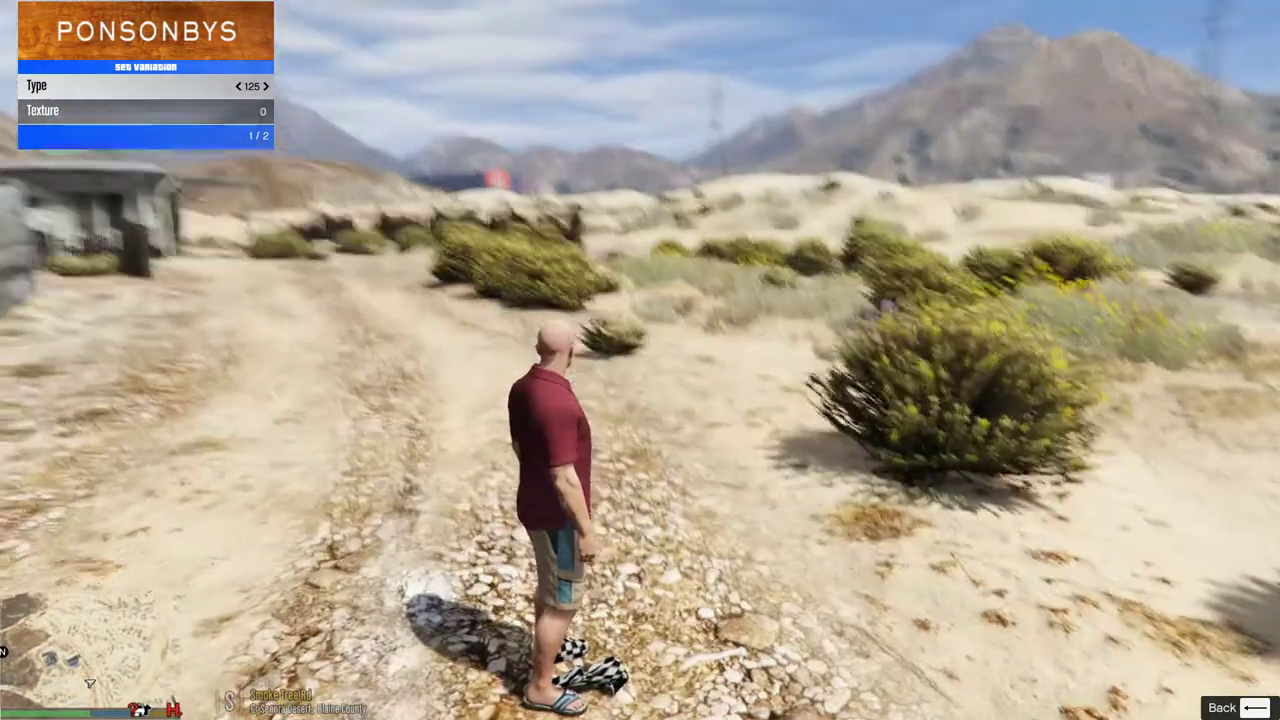
- Browse the Shoes types and set type 13 so that only the flip-flops are worn
key(w)
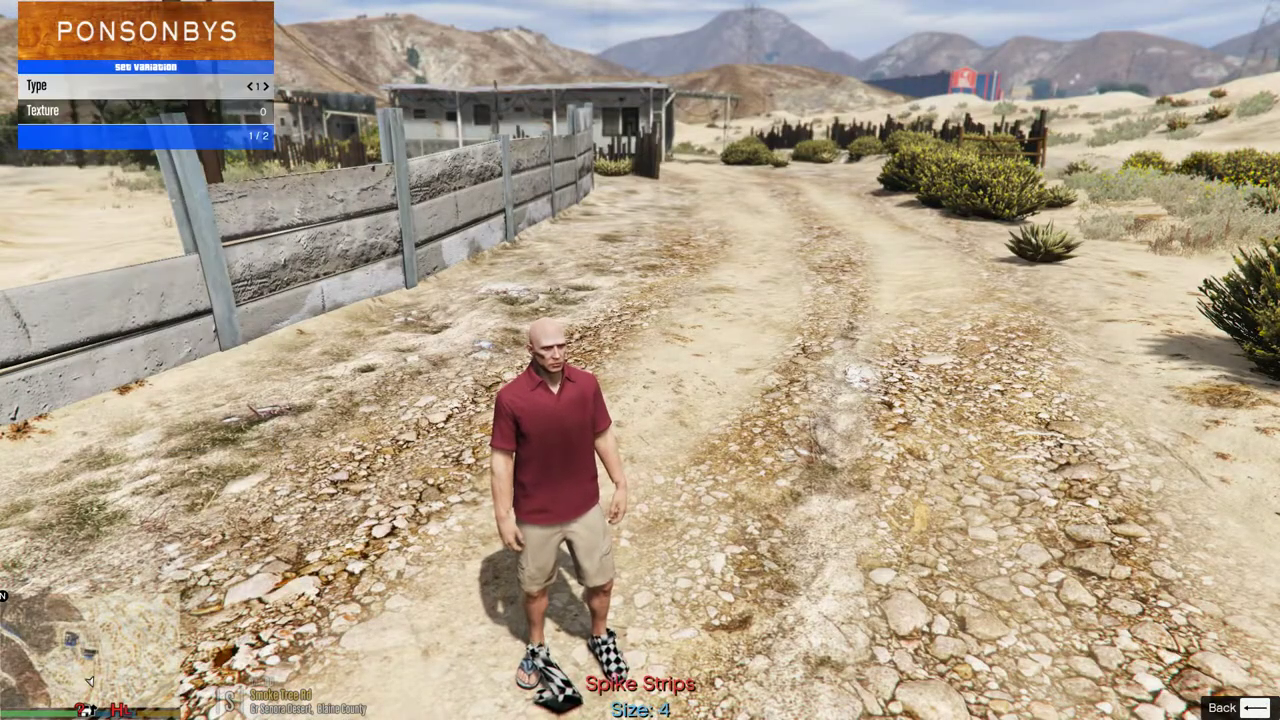
key(w)
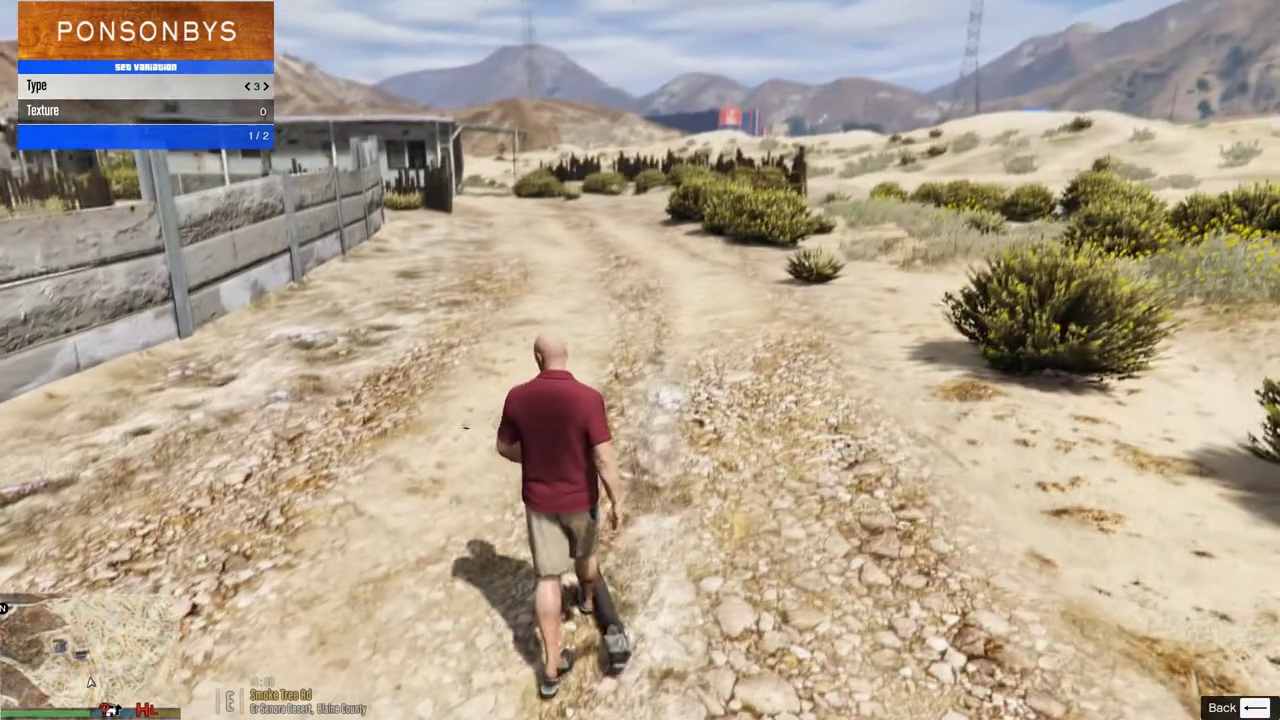
key(s)
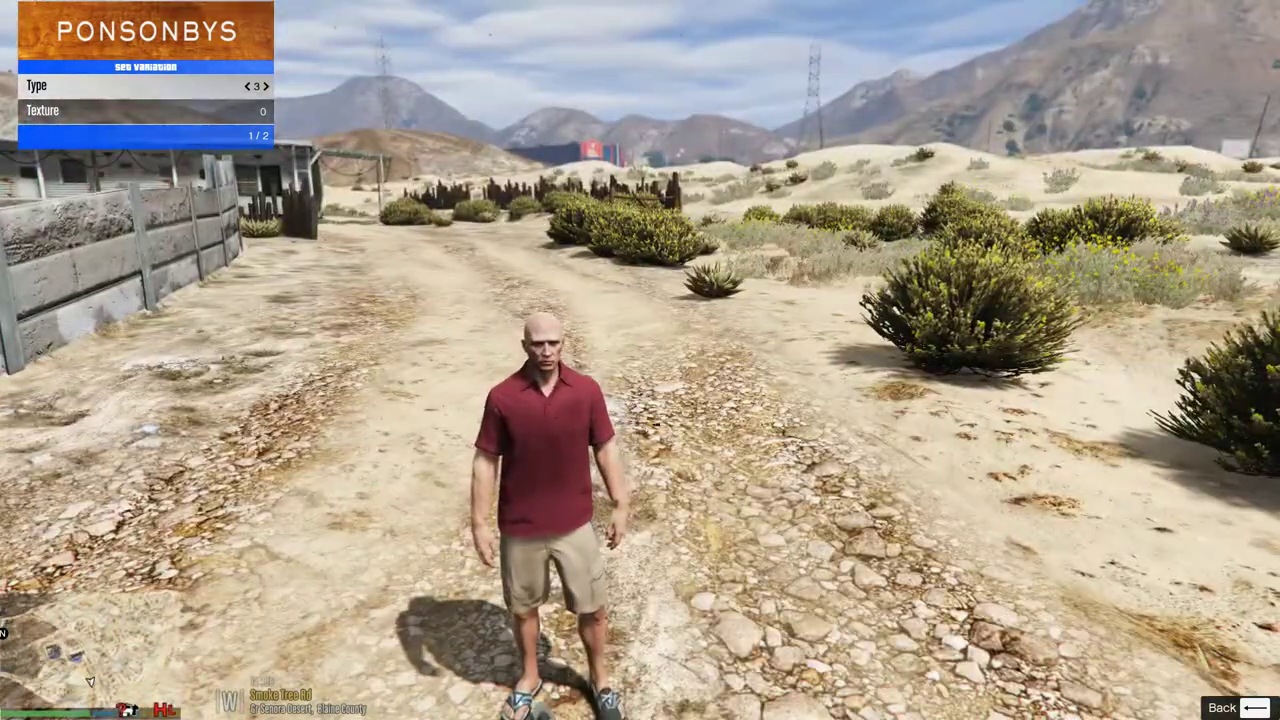
key(Right)
key(Right)
key(Right)
key(Right)
key(Right)
key(Right)
key(Right)
key(Right)
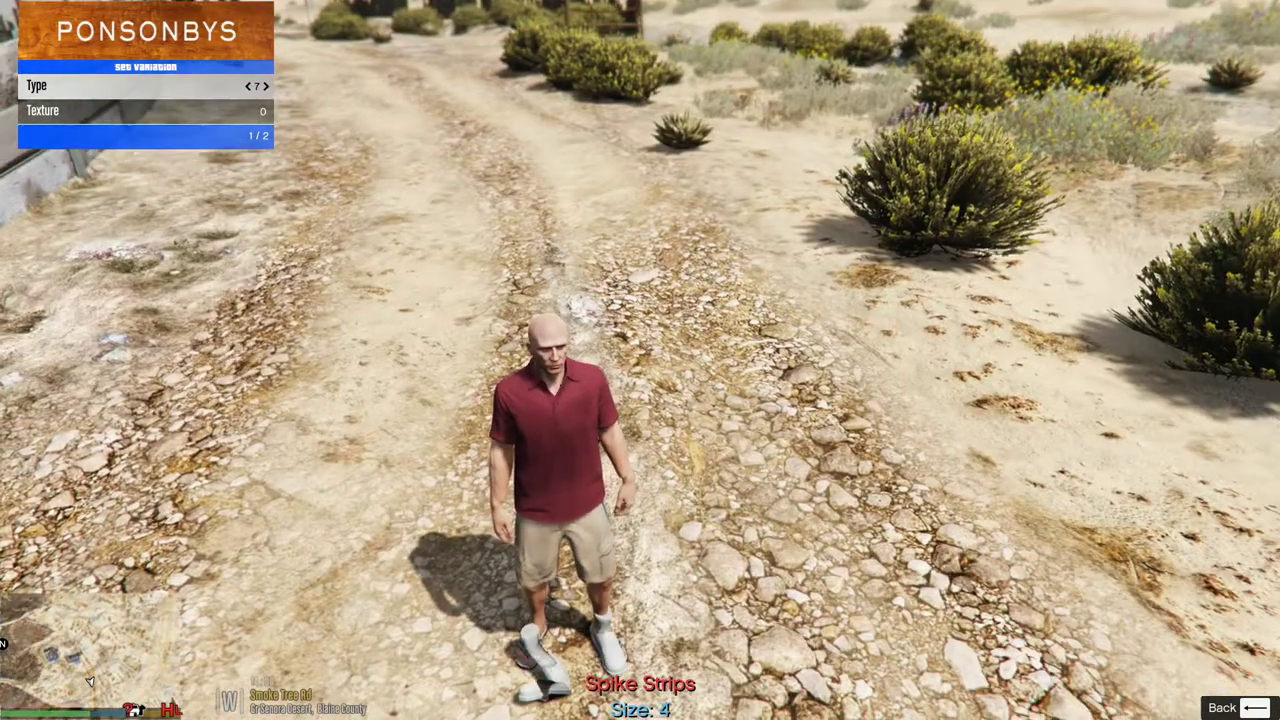
key(Right)
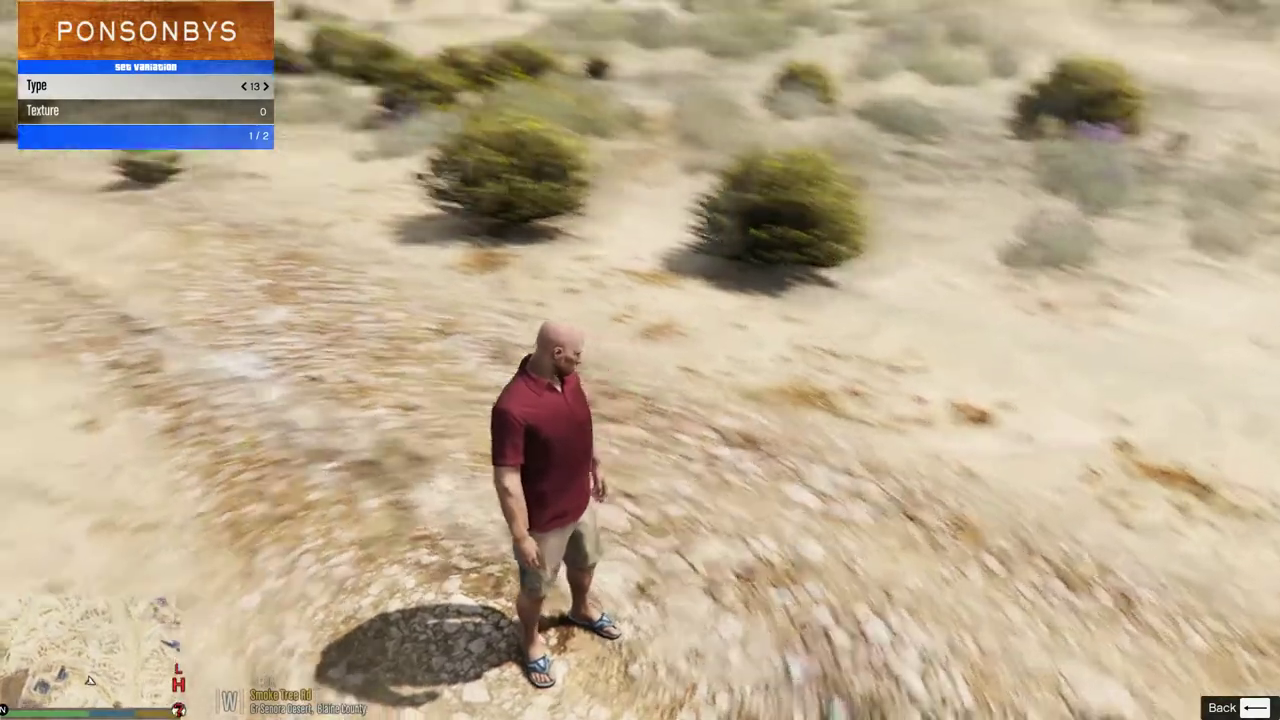
key(s)
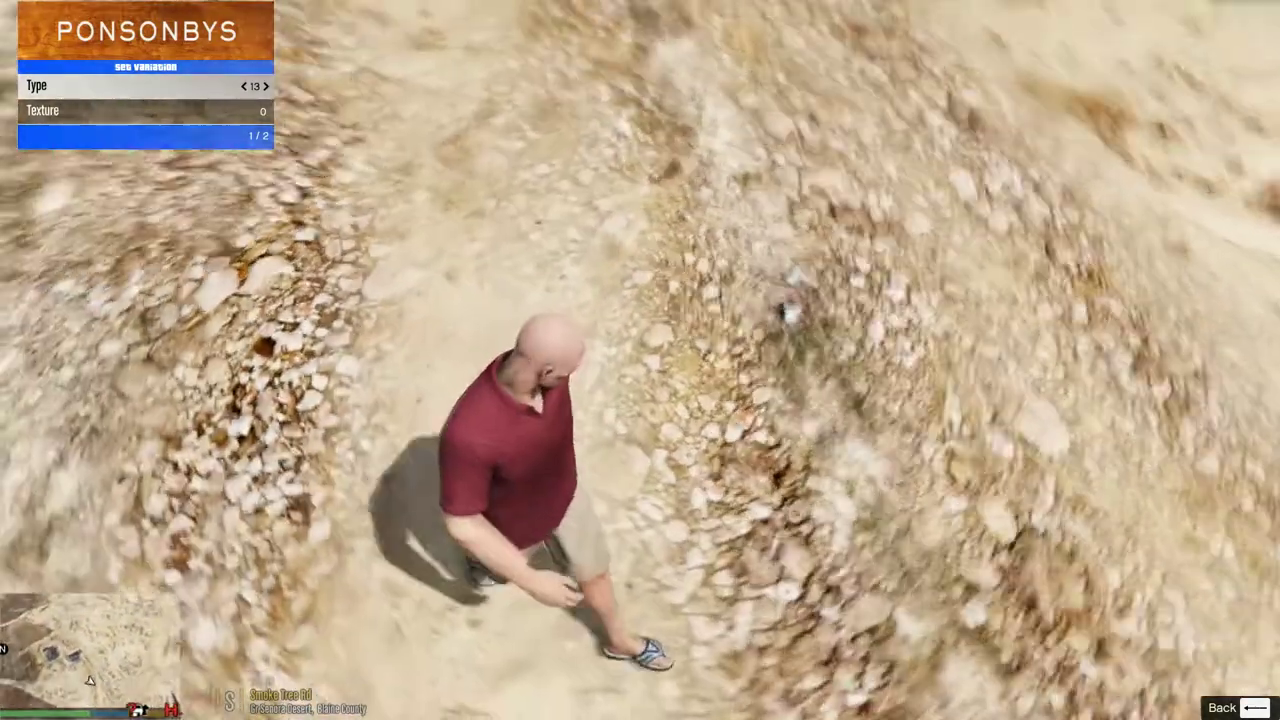
- Replace the shorts in the Legs component with the plain grey trousers
key(w)
key(BackSpace)
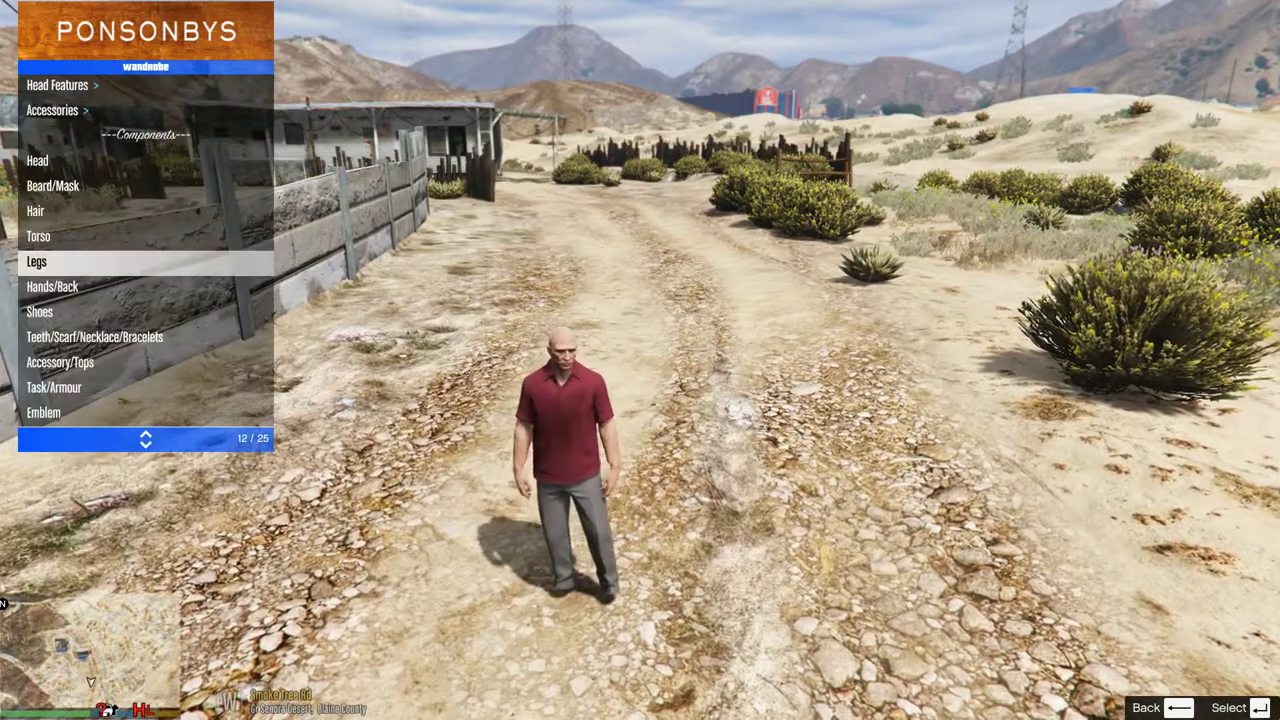
- Browse the Shoes types and set type 59, the black dress shoes, checking them with the grey trousers
key(Right)
key(Right)
key(Right)
key(Right)
key(Right)
key(Right)
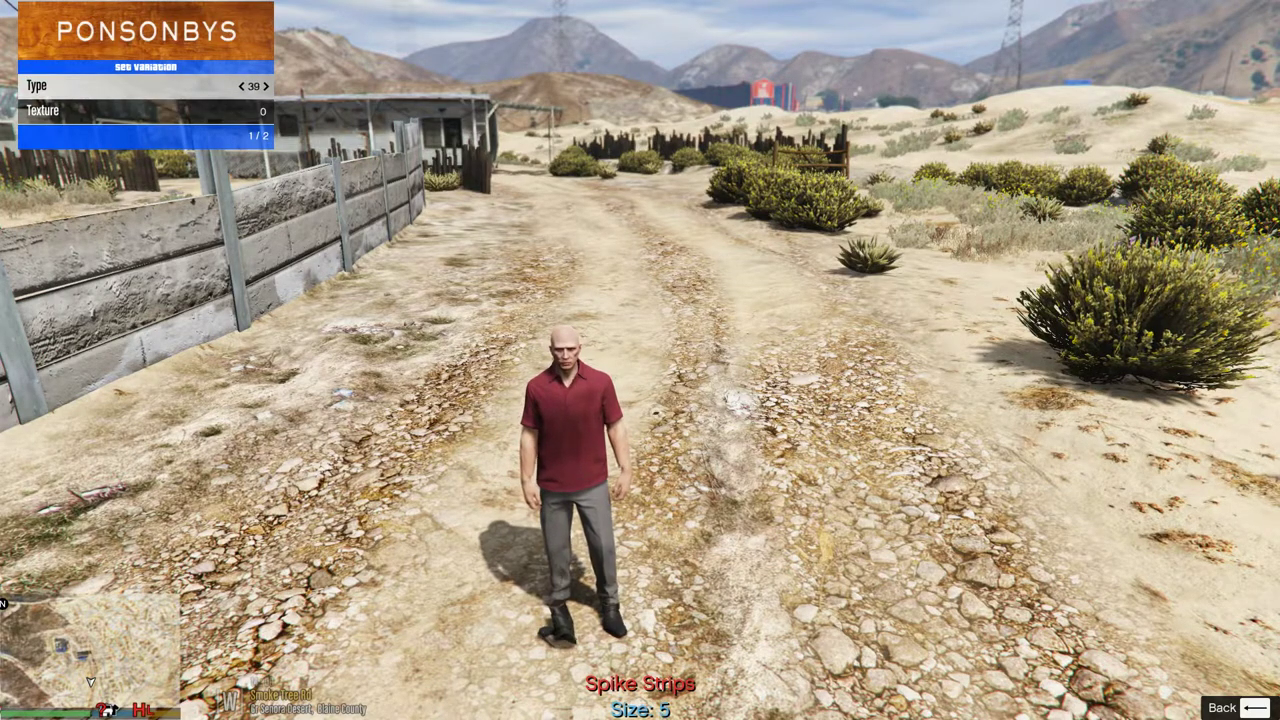
key(Right)
key(Right)
key(Right)
key(Right)
key(Right)
key(Right)
key(Right)
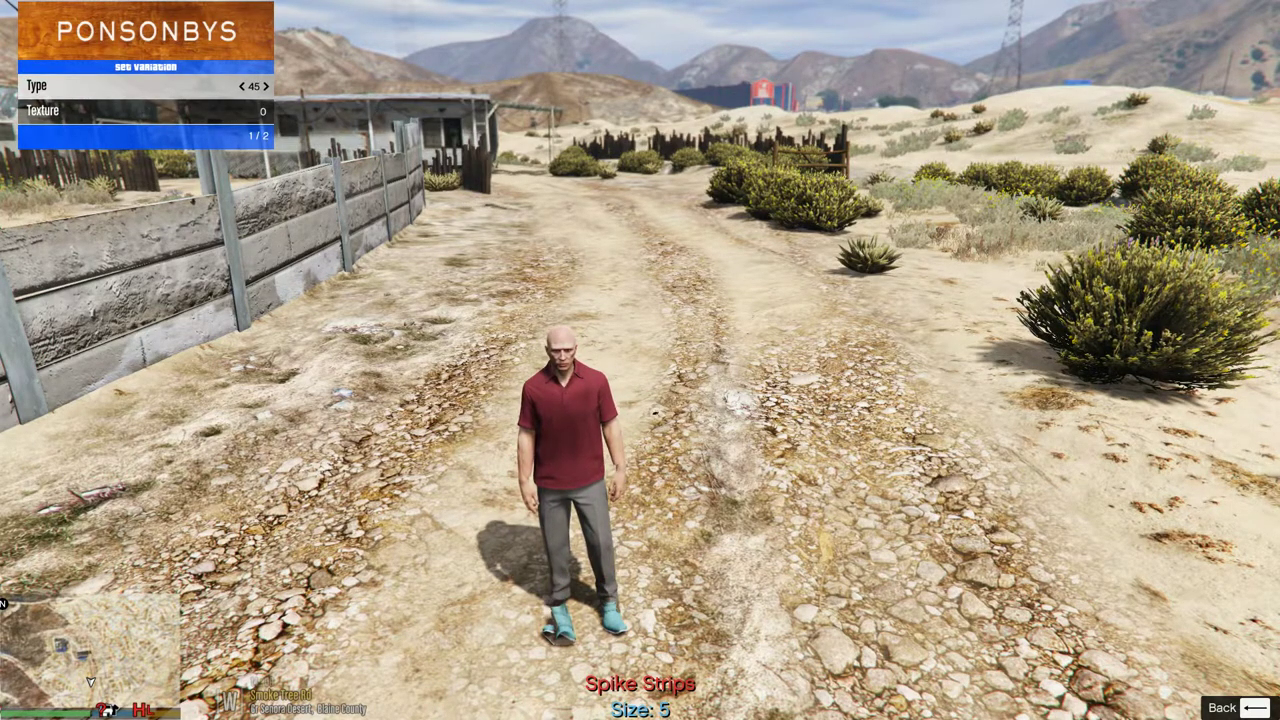
key(Right)
key(Right)
key(Right)
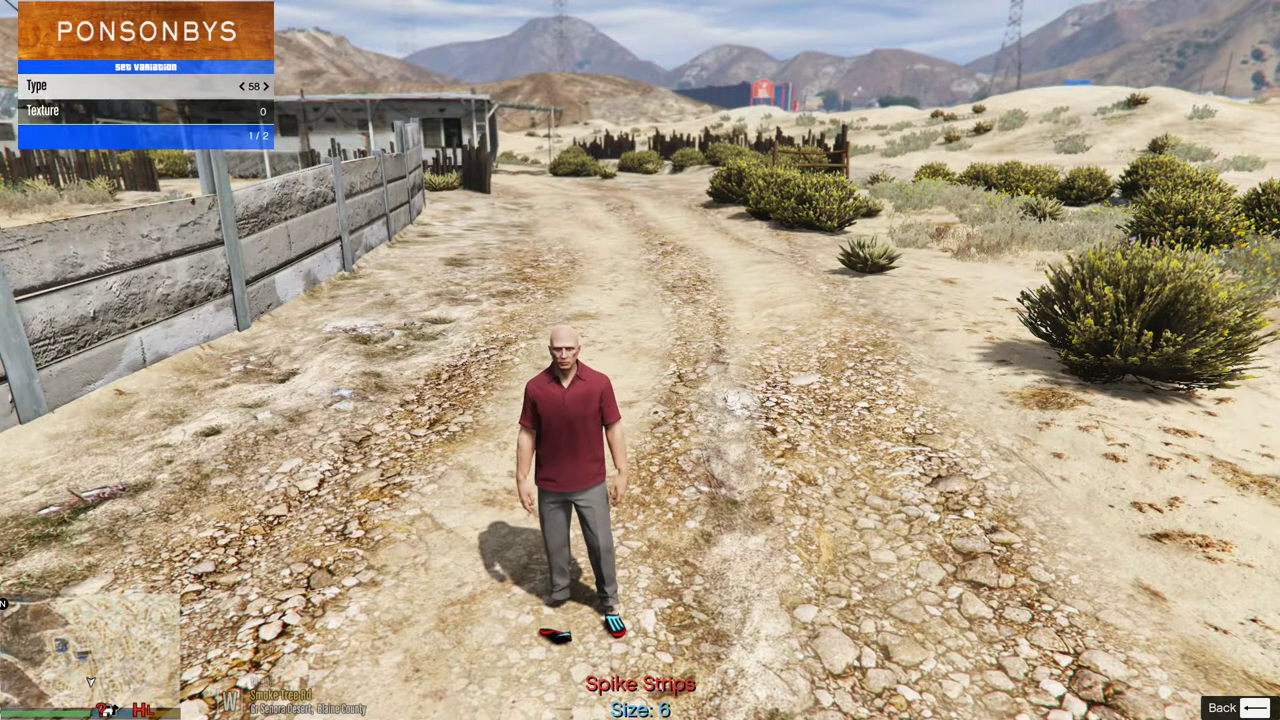
key(Left)
key(a)
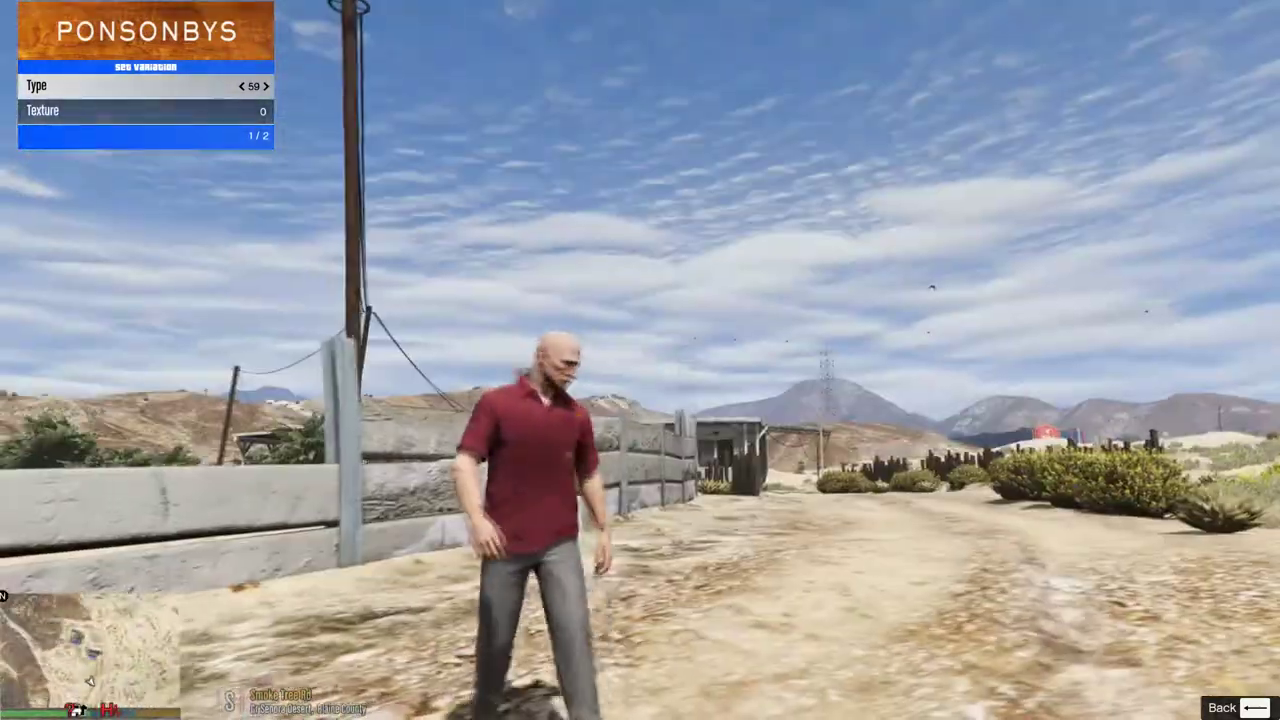
key(w)
key(s)
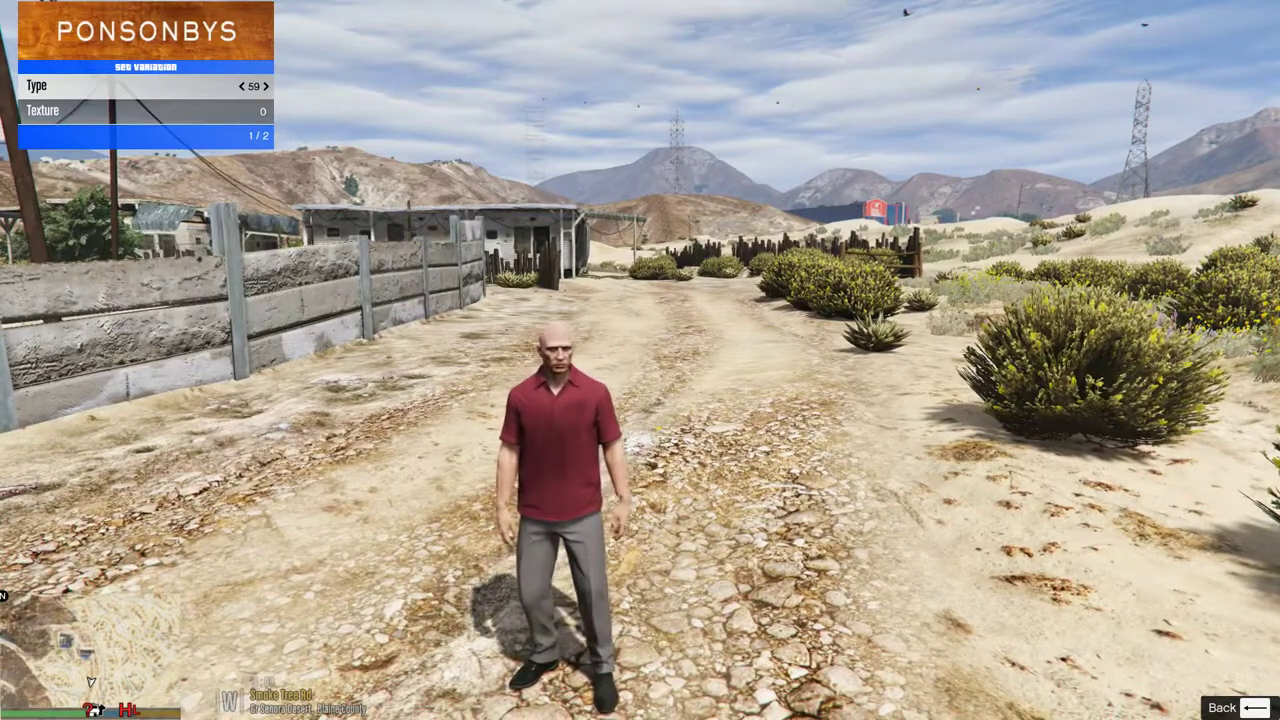
key(BackSpace)
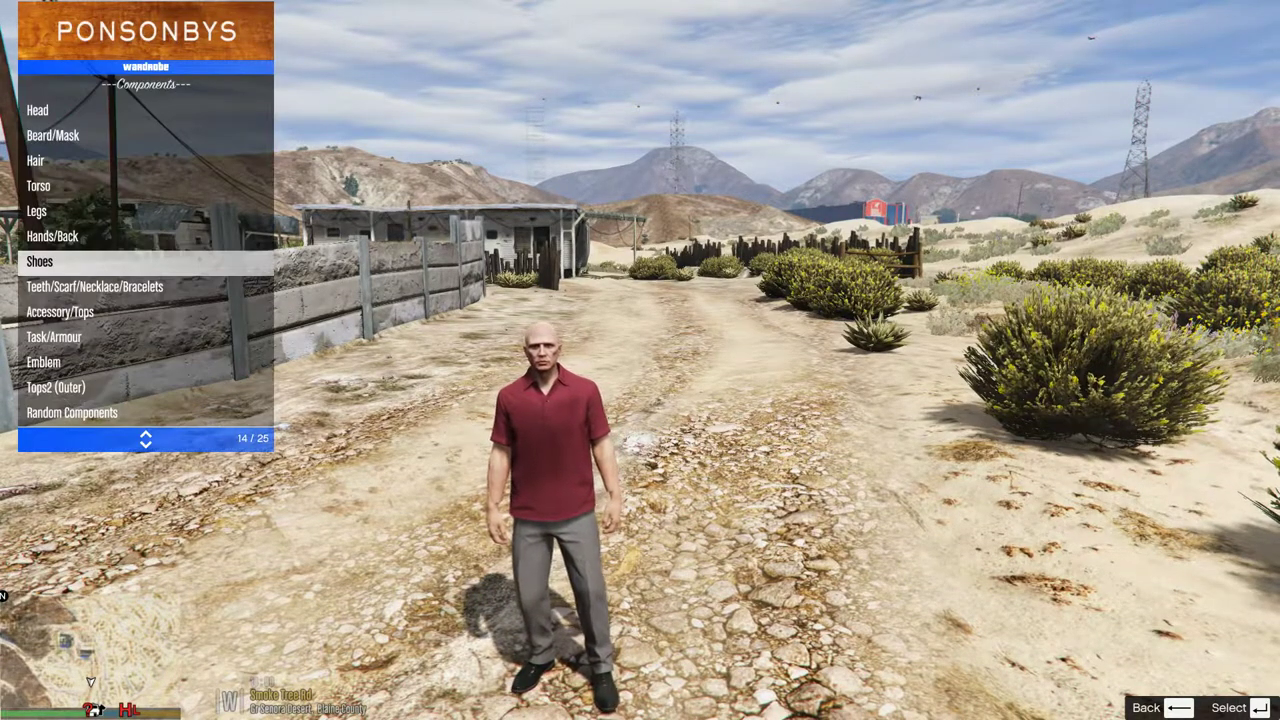
- Reopen Tops2 (Outer), preview neighbouring types such as 85 and 88, and return to type 82
key(Down)
key(Down)
key(Down)
key(Down)
key(Down)
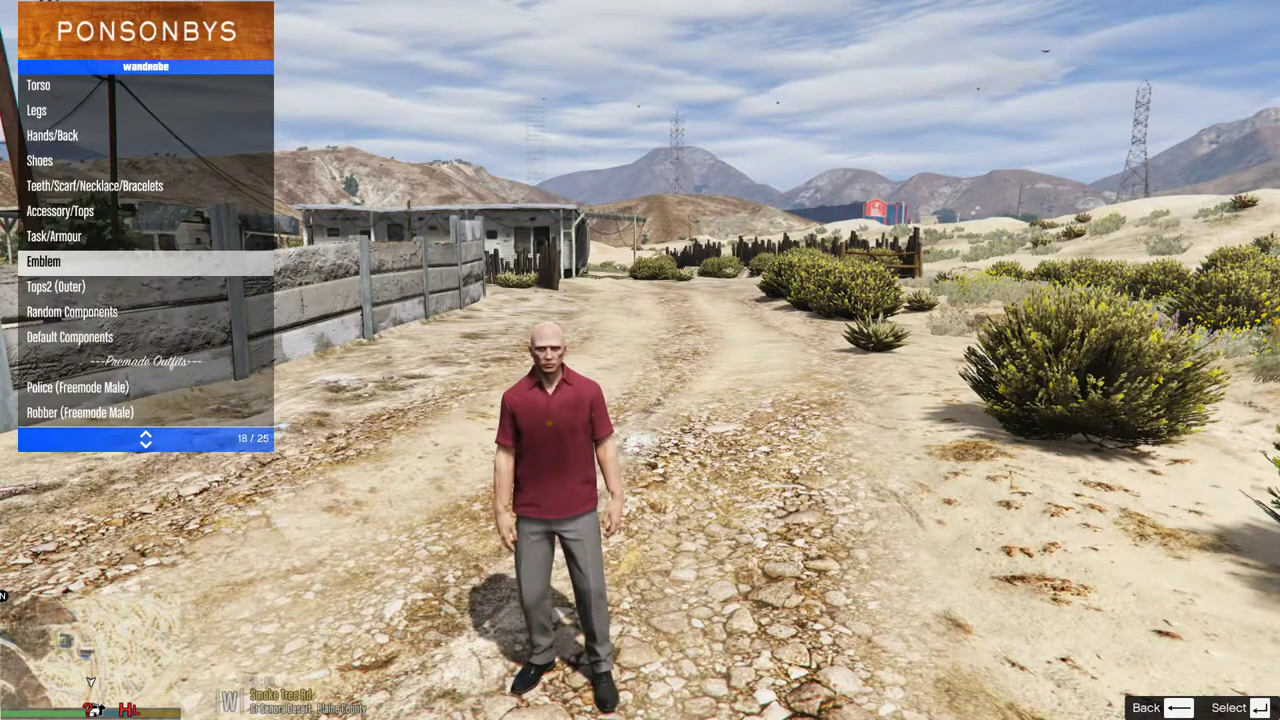
key(Return)
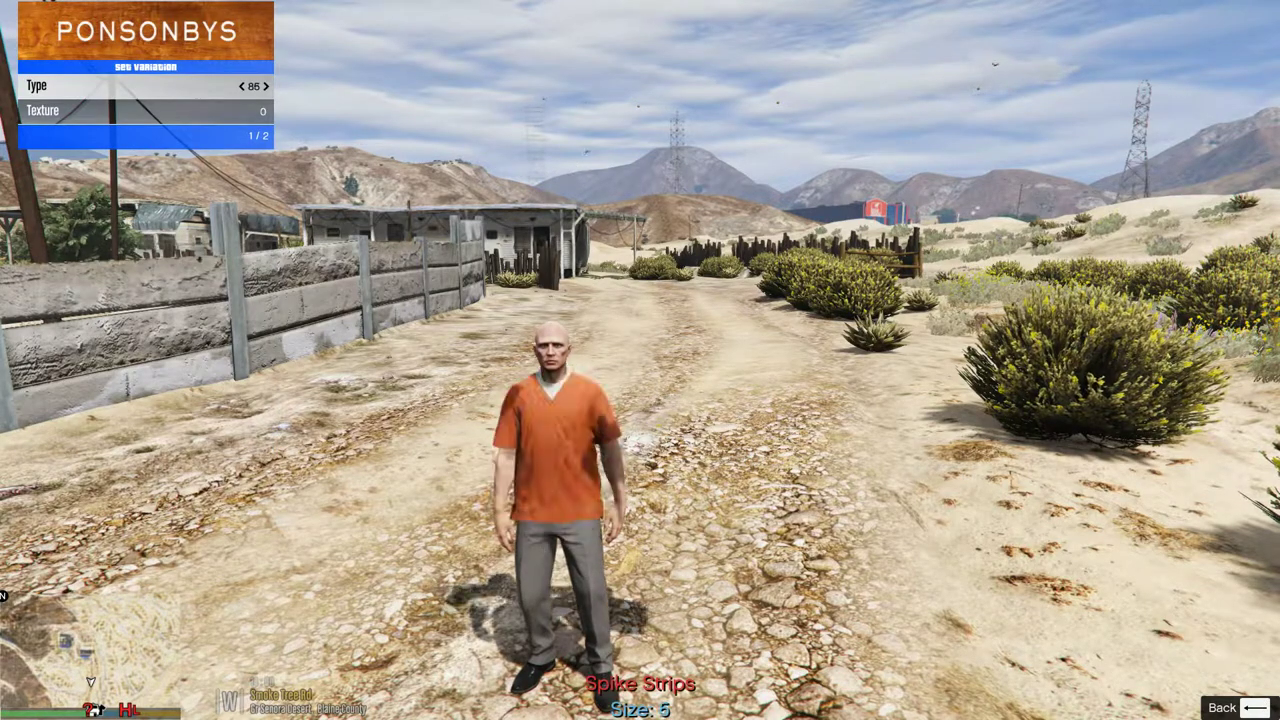
key(w)
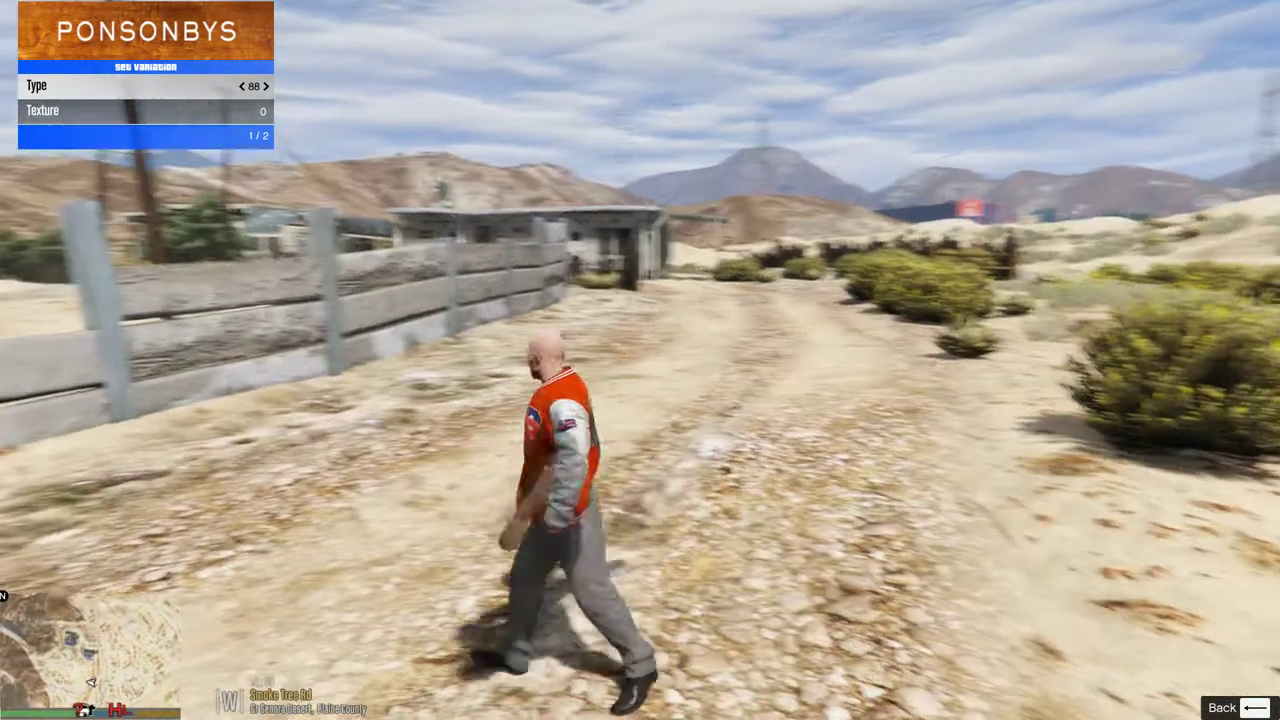
key(s)
key(Left)
key(Left)
key(Left)
key(Left)
key(Left)
key(Left)
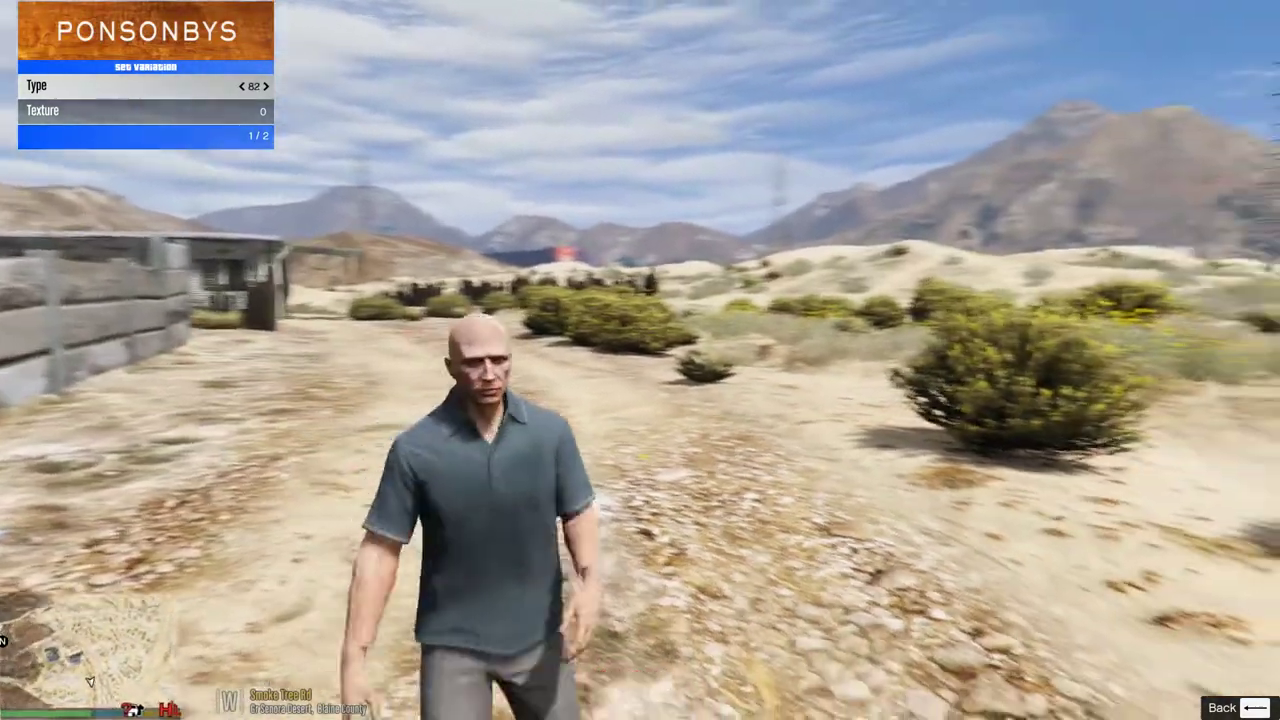
- Browse the Tops2 (Outer) types backwards from 82 and wrap around to type 329, the brown hooded coat
key(Left)
key(Left)
key(Left)
key(Left)
key(Left)
key(Left)
key(Left)
key(Left)
key(Left)
key(Left)
key(Left)
key(Left)
key(Left)
key(Left)
key(Left)
key(Left)
key(Left)
key(Left)
key(Left)
key(Left)
key(Left)
key(Left)
key(Left)
key(Left)
key(Left)
key(Left)
key(Left)
key(Left)
key(Left)
key(Left)
key(Left)
key(Left)
key(Left)
key(Left)
key(Left)
key(Left)
key(Left)
key(Left)
key(Left)
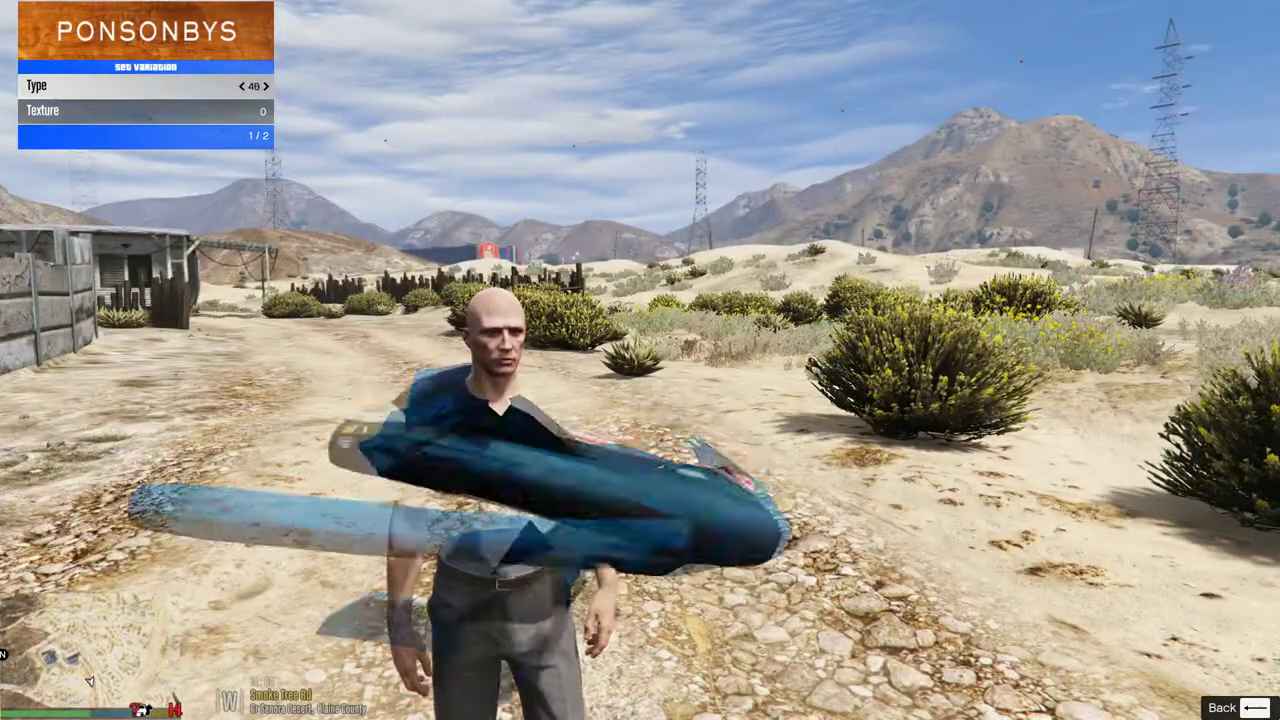
key(Left)
key(Left)
key(Left)
key(Left)
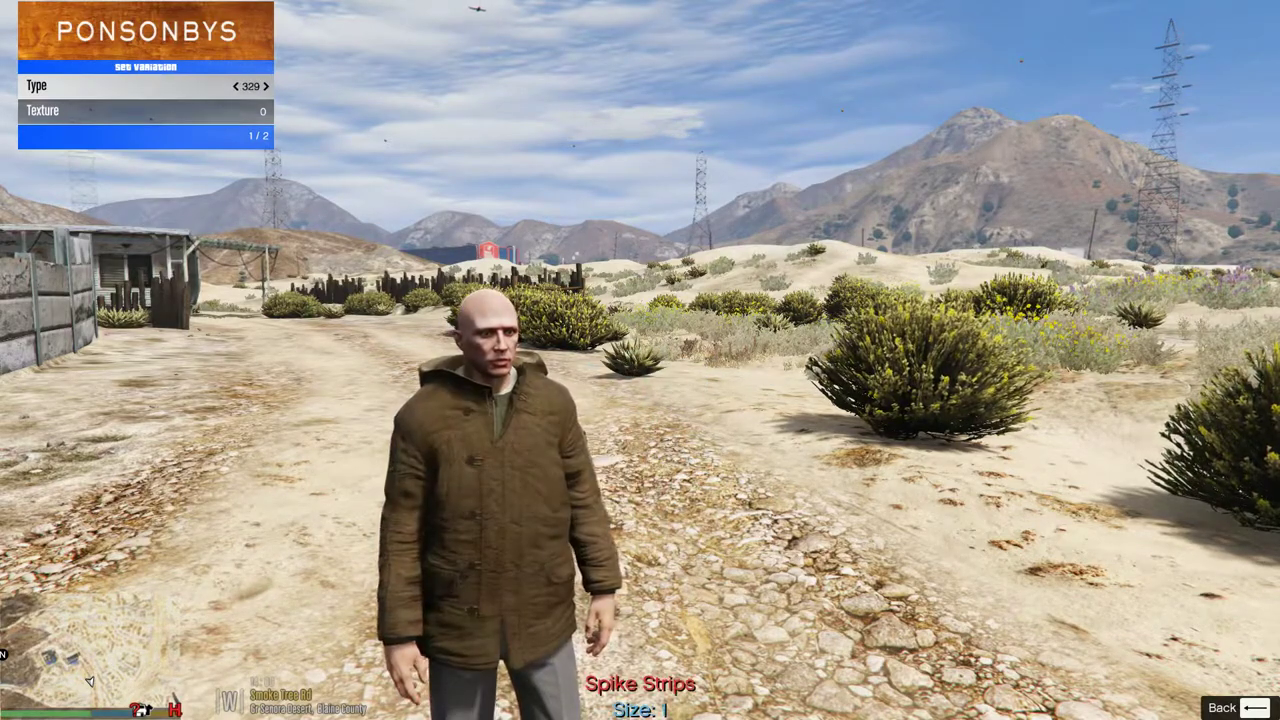
- Set Tops2 (Outer) to type 324, the open grey suit jacket, and check it while the character walks
key(Left)
key(Left)
key(Left)
key(Left)
key(w)
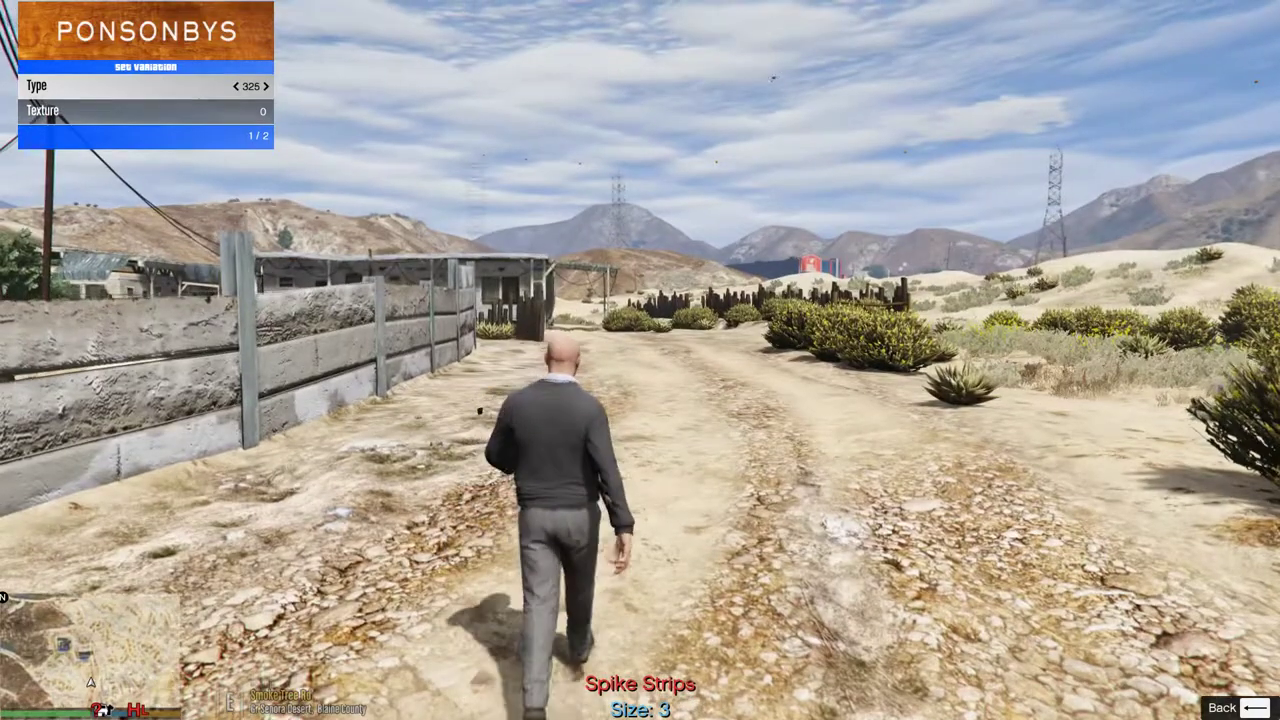
key(Left)
key(Left)
key(s)
key(Right)
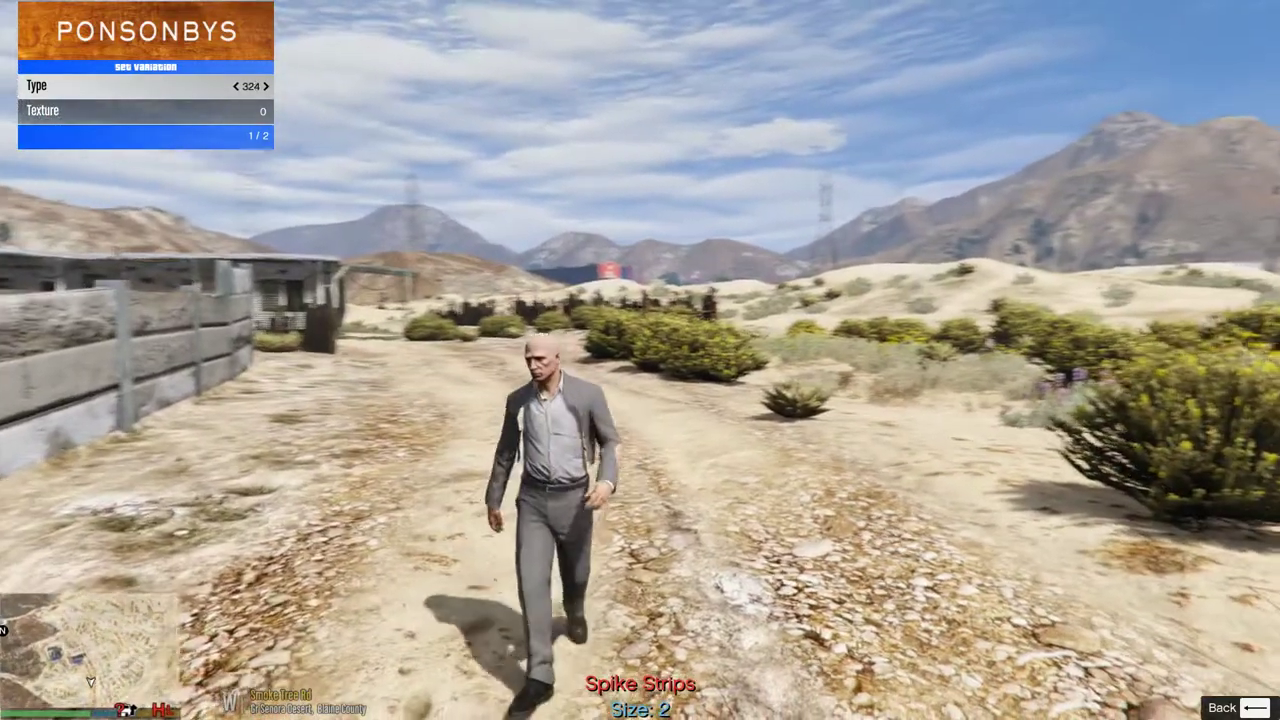
- Leave the outer top settings and inspect the Emblem component's type and texture
key(BackSpace)
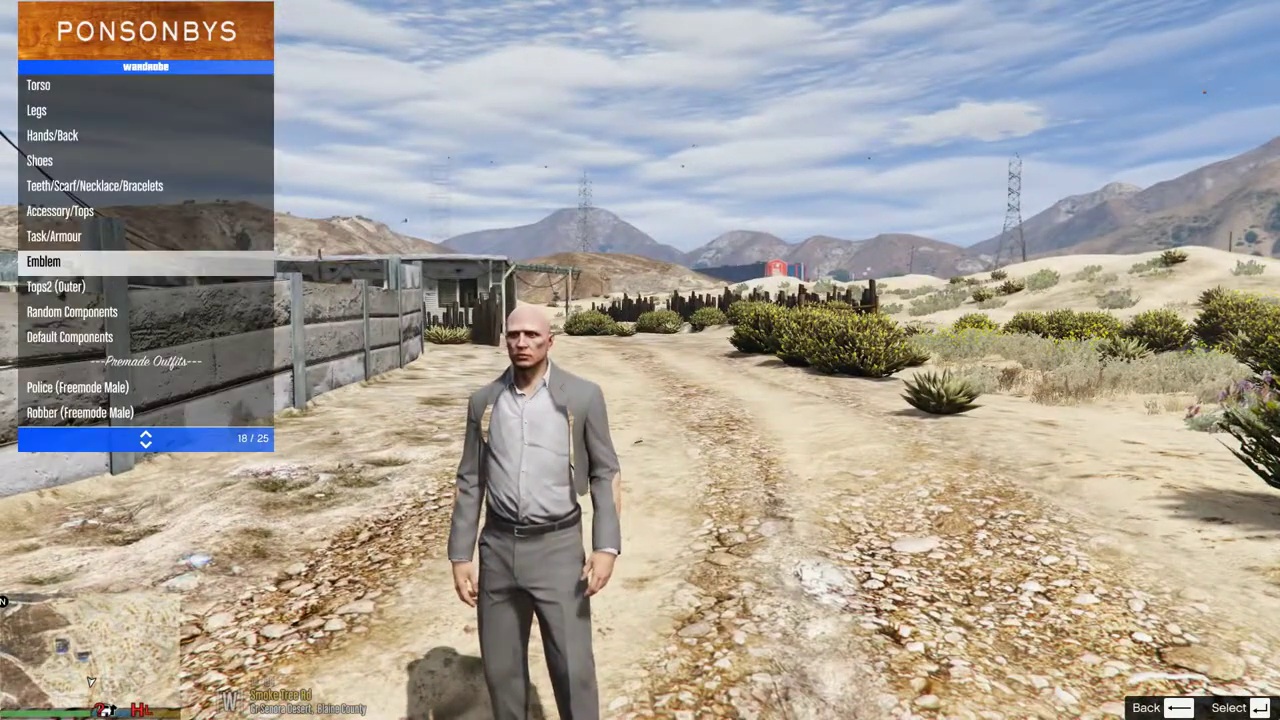
key(Return)
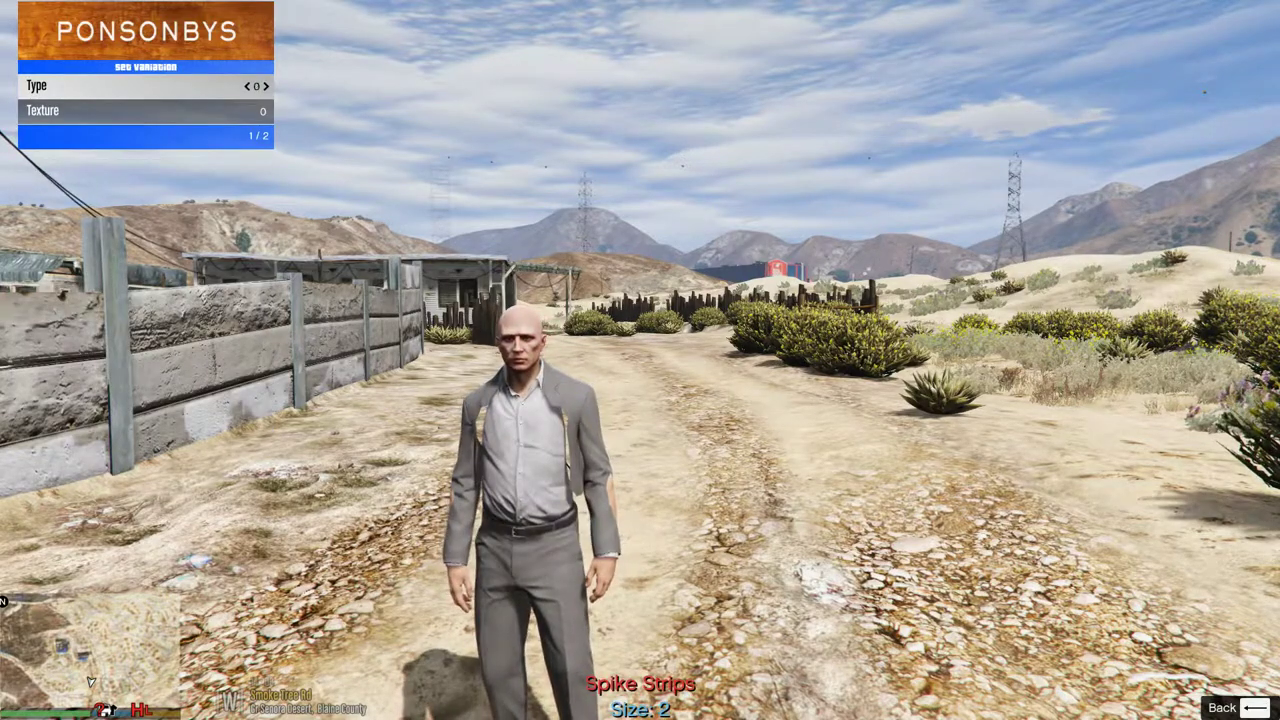
key(BackSpace)
- Open the Hats accessories and set type 2, the dark green beanie
key(Up)
key(Up)
key(Up)
key(Up)
key(Up)
key(Up)
key(Up)
key(Up)
key(Up)
key(Up)
key(Up)
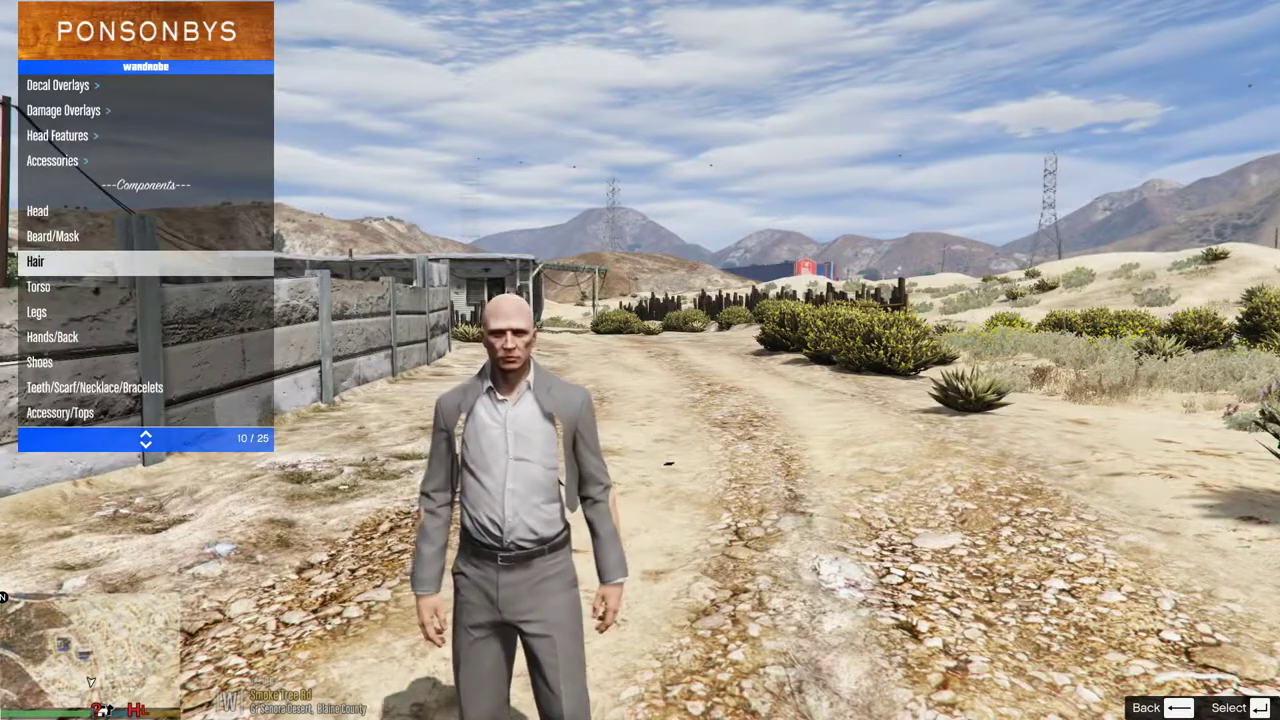
key(Return)
key(Return)
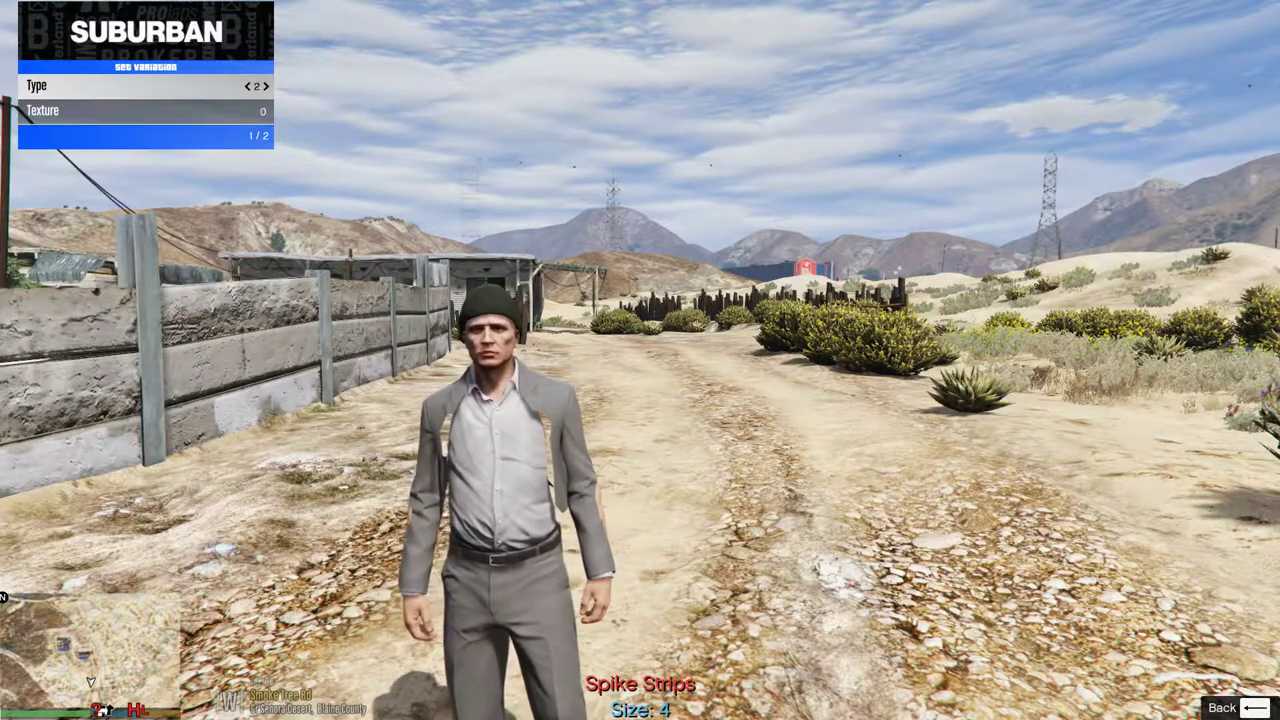
- Add dark sunglasses from the Glasses accessories
key(BackSpace)
key(Return)
key(BackSpace)
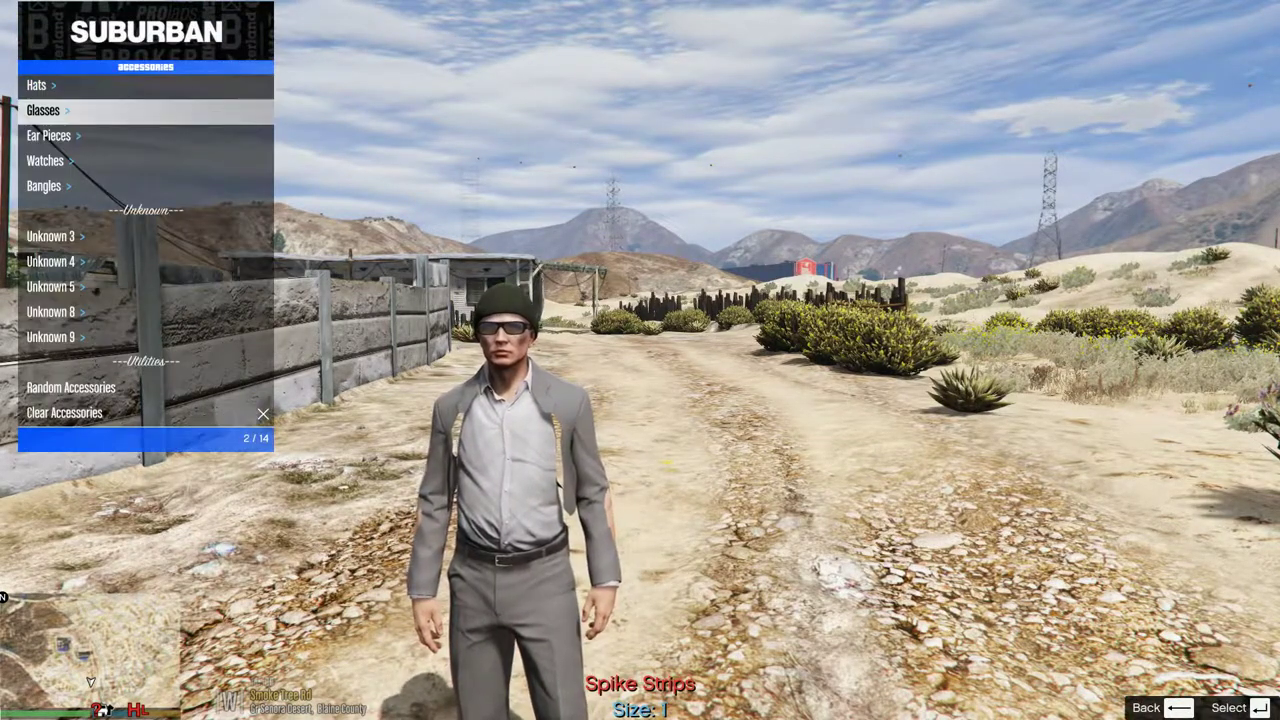
- Choose a watch for the character in the Watches accessories
key(Down)
key(Down)
key(Return)
key(Right)
key(BackSpace)
- Go to the Bangles accessories and step through the first types
key(Down)
key(Return)
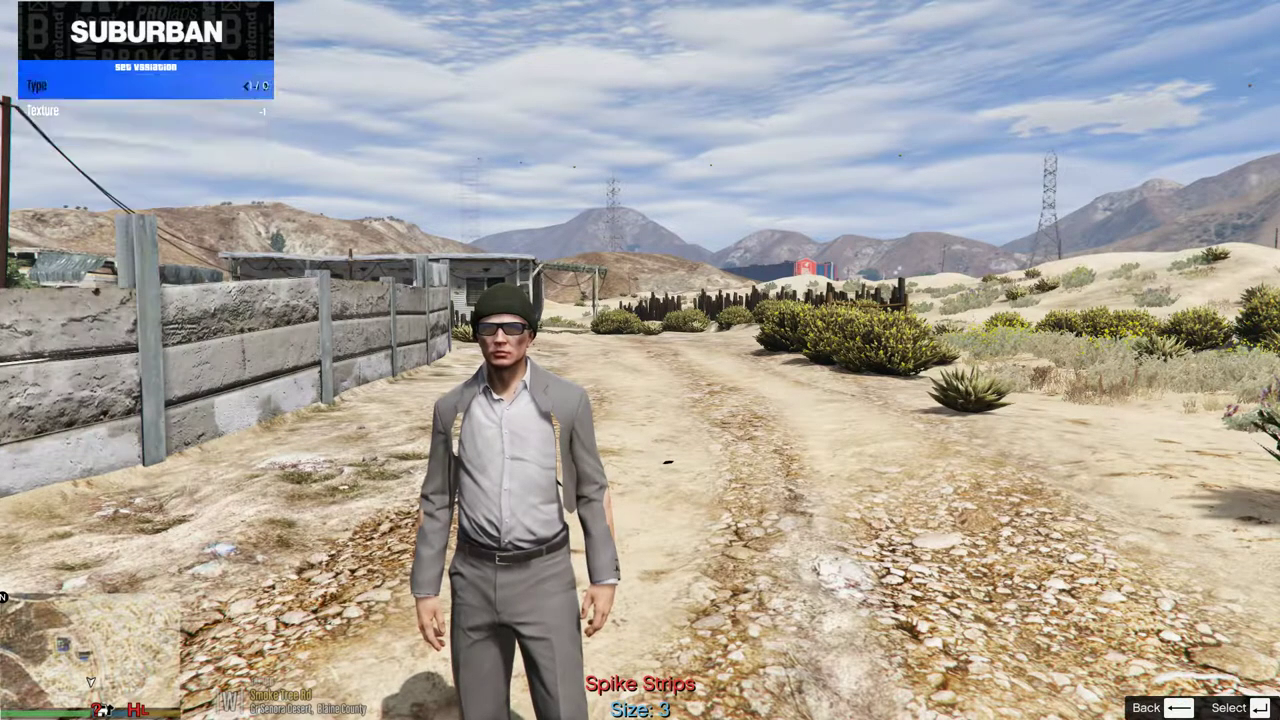
key(Right)
key(Right)
key(BackSpace)
- Run the character along the dirt road to check the complete suit outfit from behind
key(w)
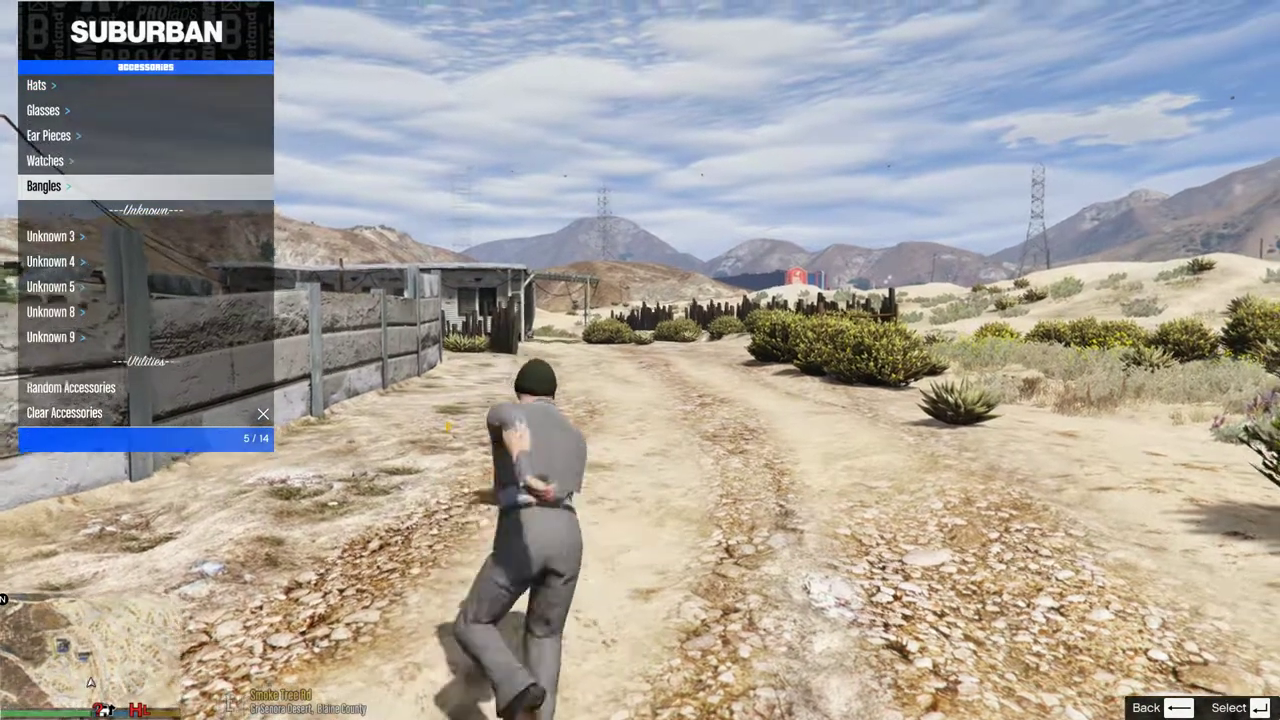
key(w)
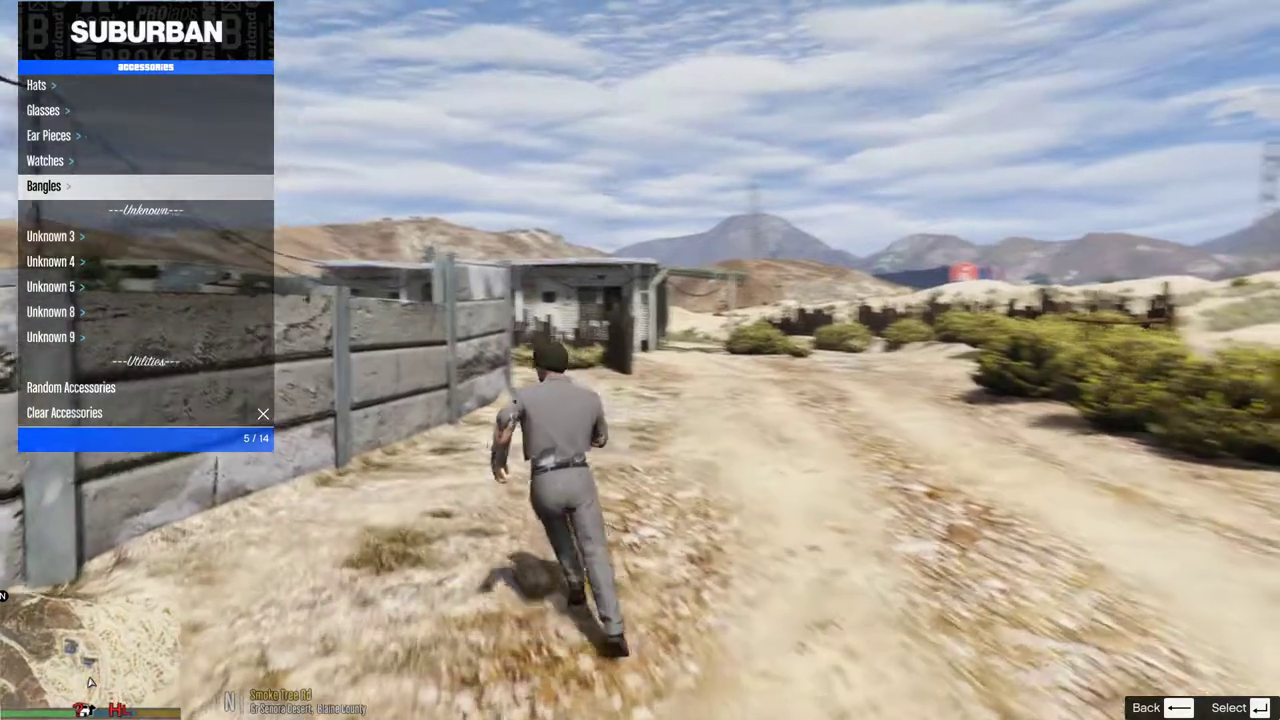
key(w)
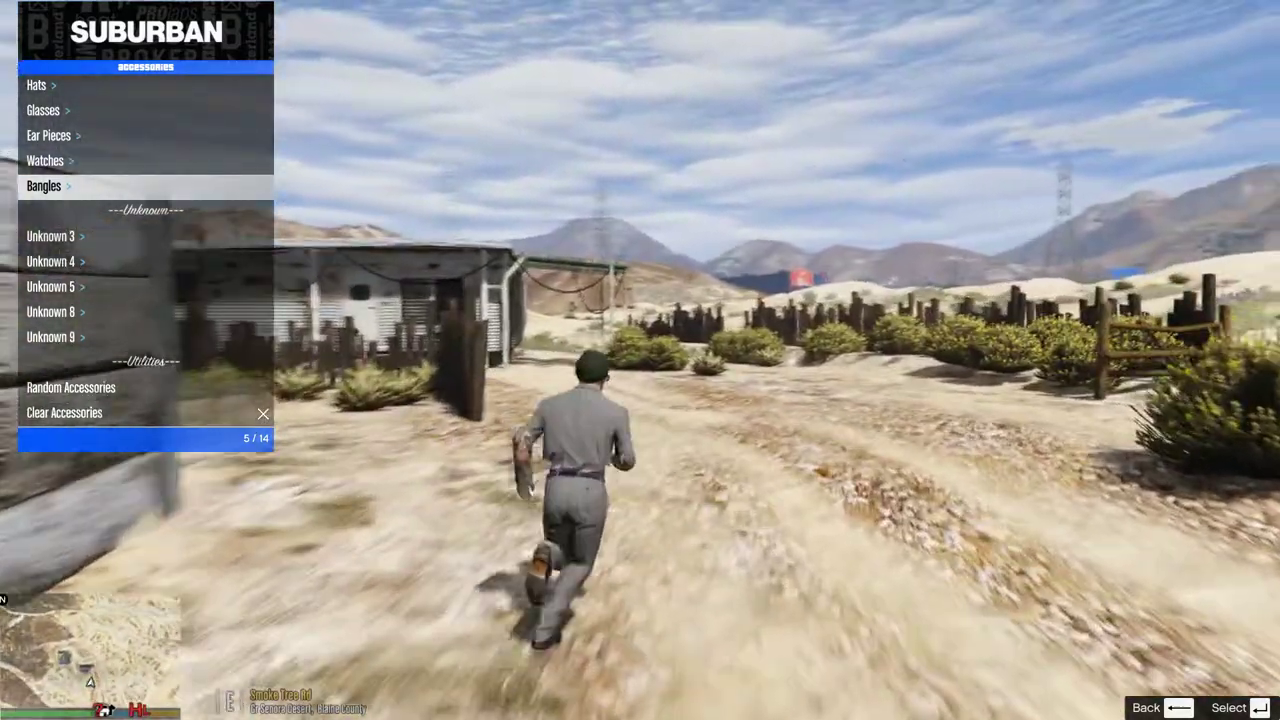